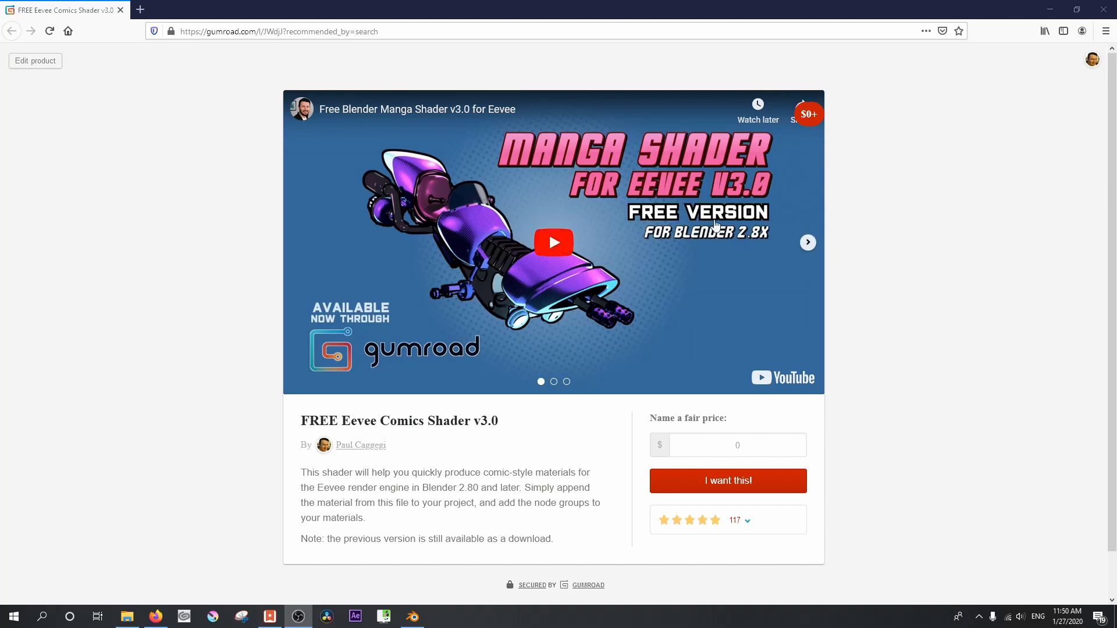
- Open the checkout form for the FREE Eevee Comics Shader v3.0 on Gumroad and switch to Blender
left_click(714, 481)
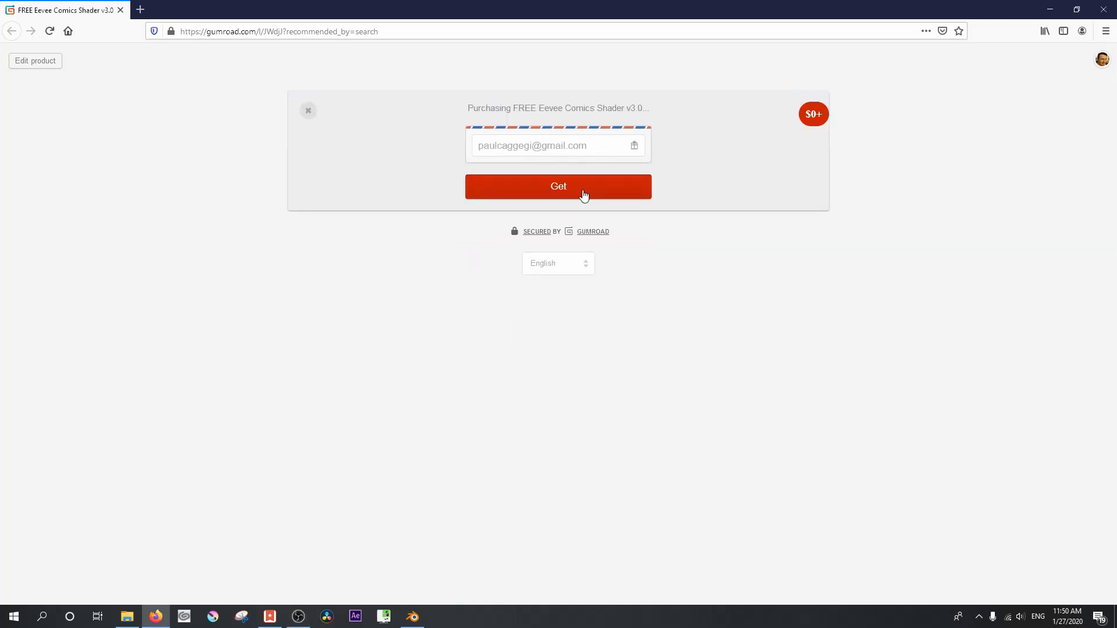
left_click(414, 621)
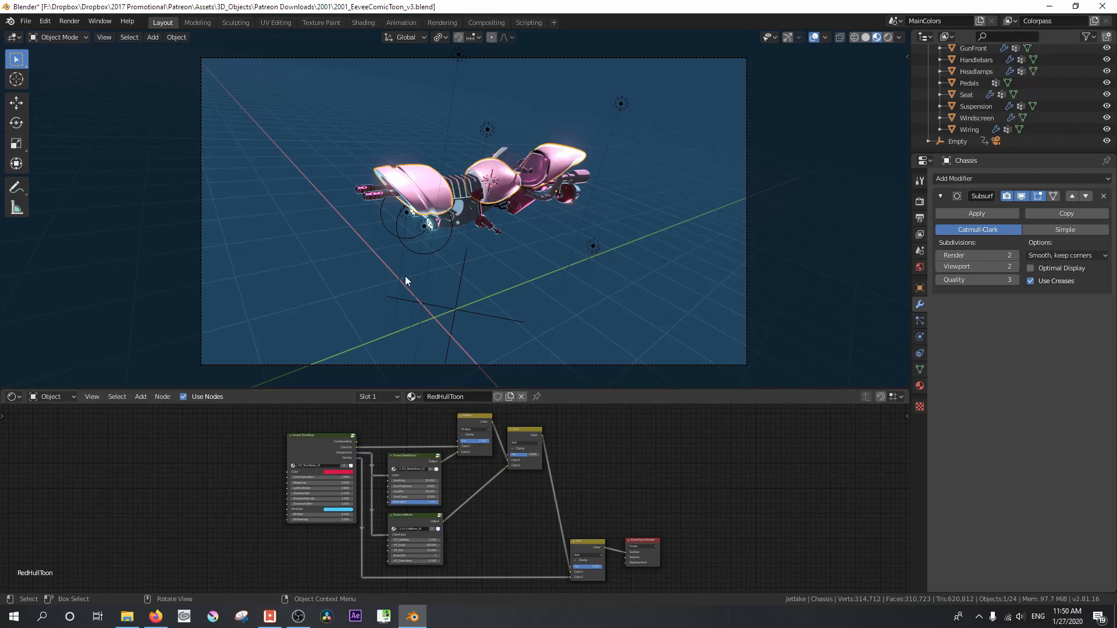
- Examine the EV_MSv3 material's ToonBase, Sketchlines and Halftone node groups in a maximized node editor
left_click(418, 397)
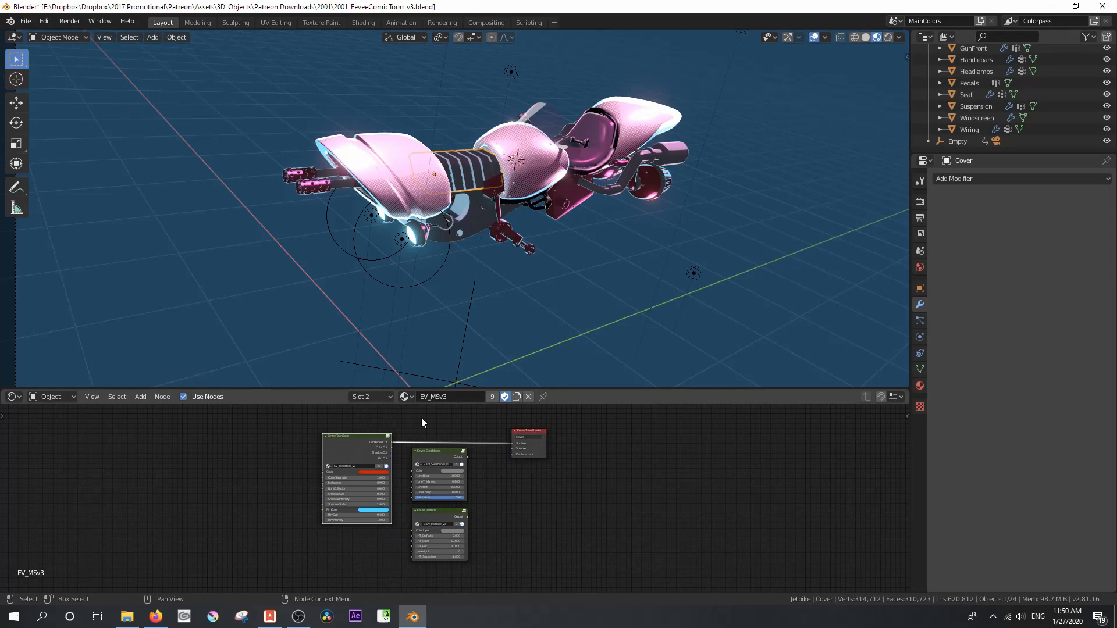
scroll(430, 413, "up", 1)
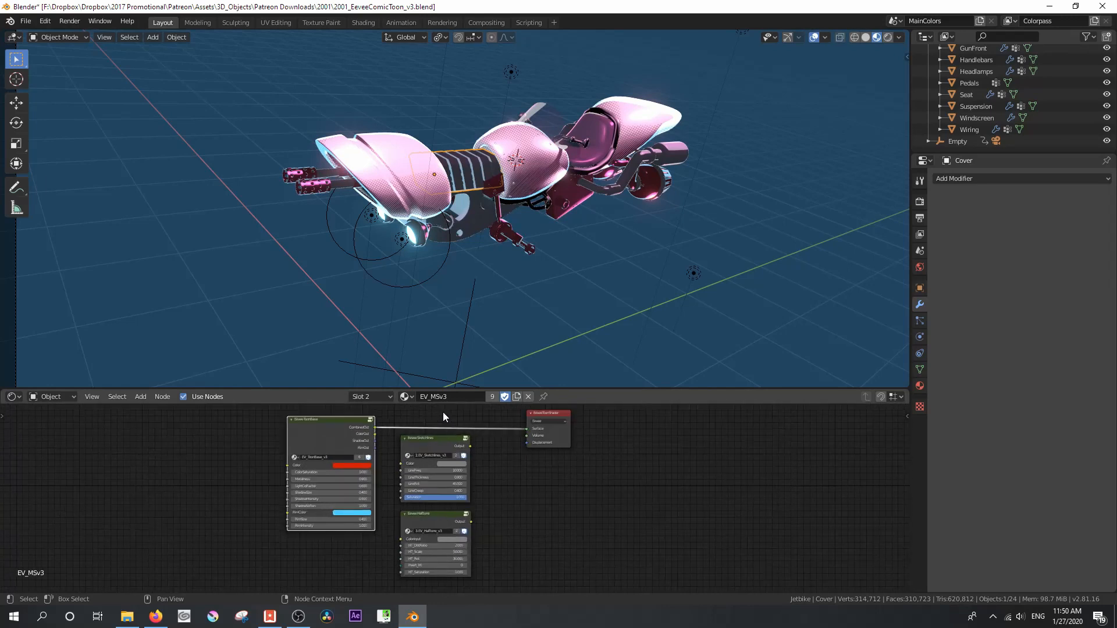
key("ctrl+space")
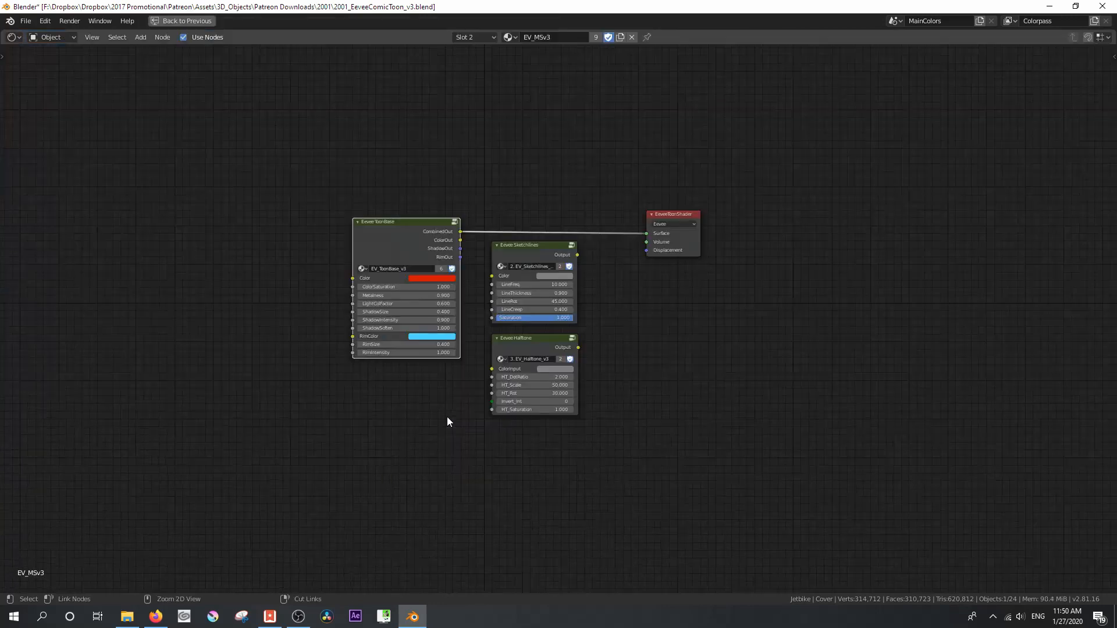
scroll(459, 378, "up", 3)
scroll(559, 338, "up", 1)
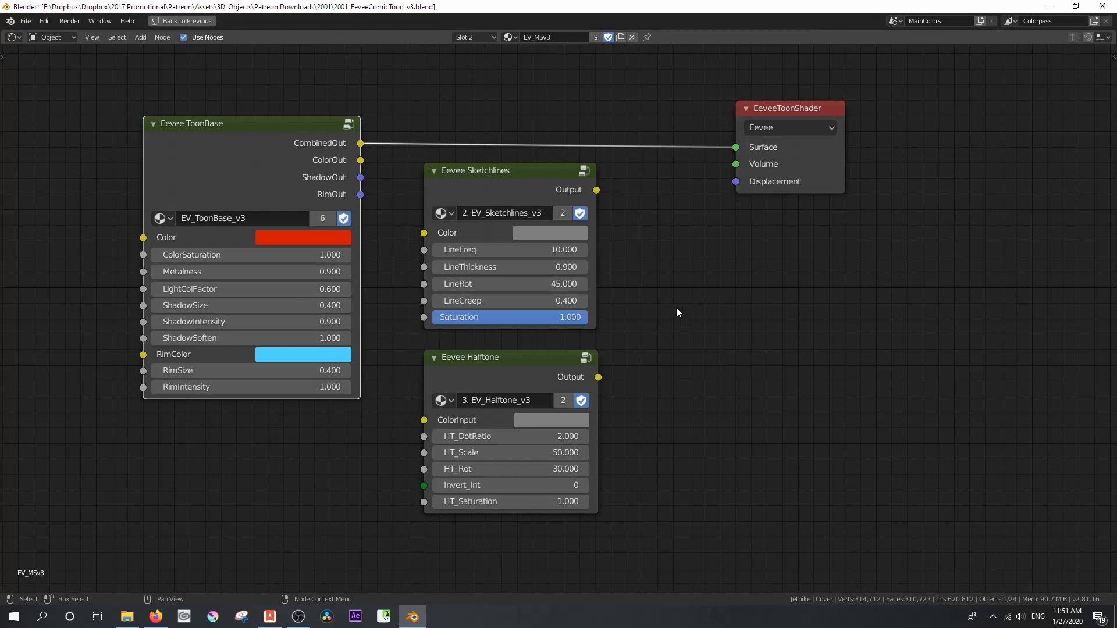
key("ctrl+space")
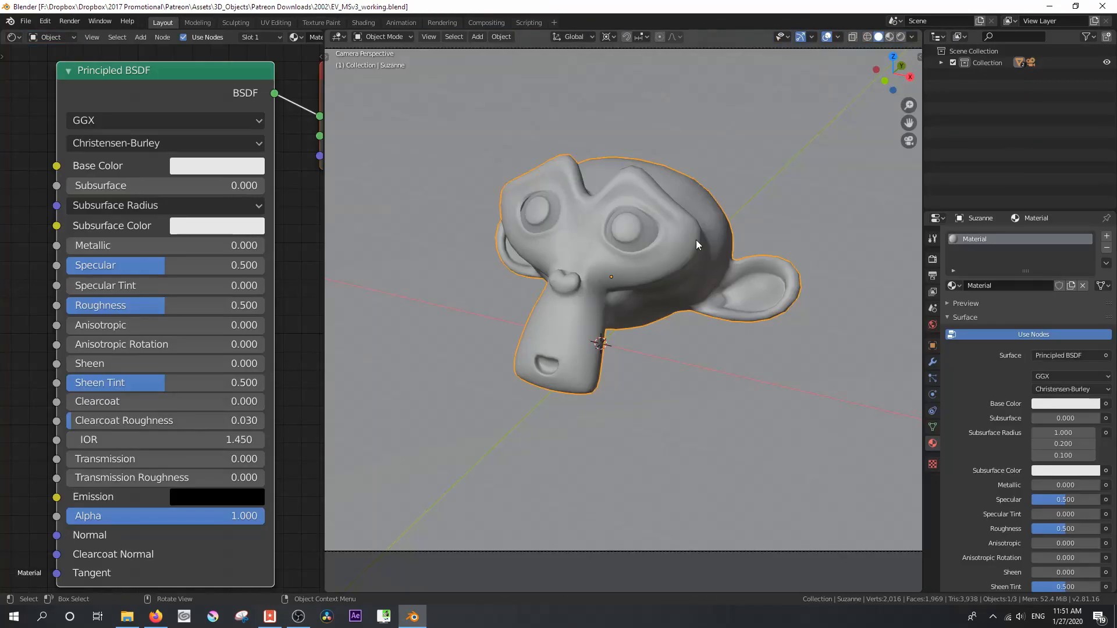
- Raise the viewport level of Suzanne's Subdivision modifier by one and return to the enlarged material properties
left_click(932, 361)
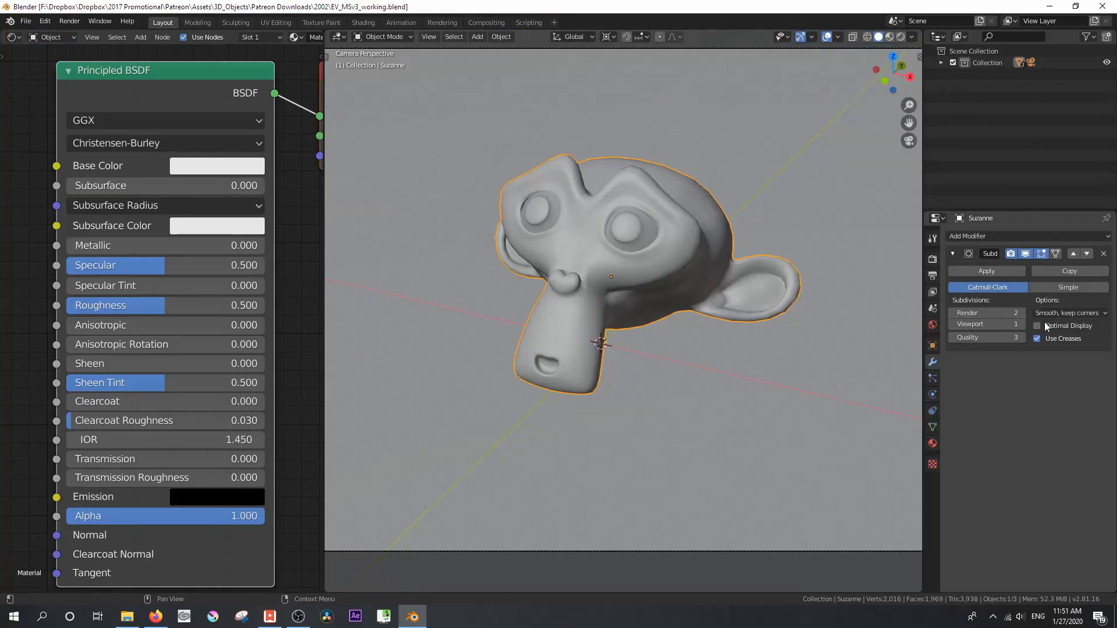
left_click(1022, 324)
left_click(932, 443)
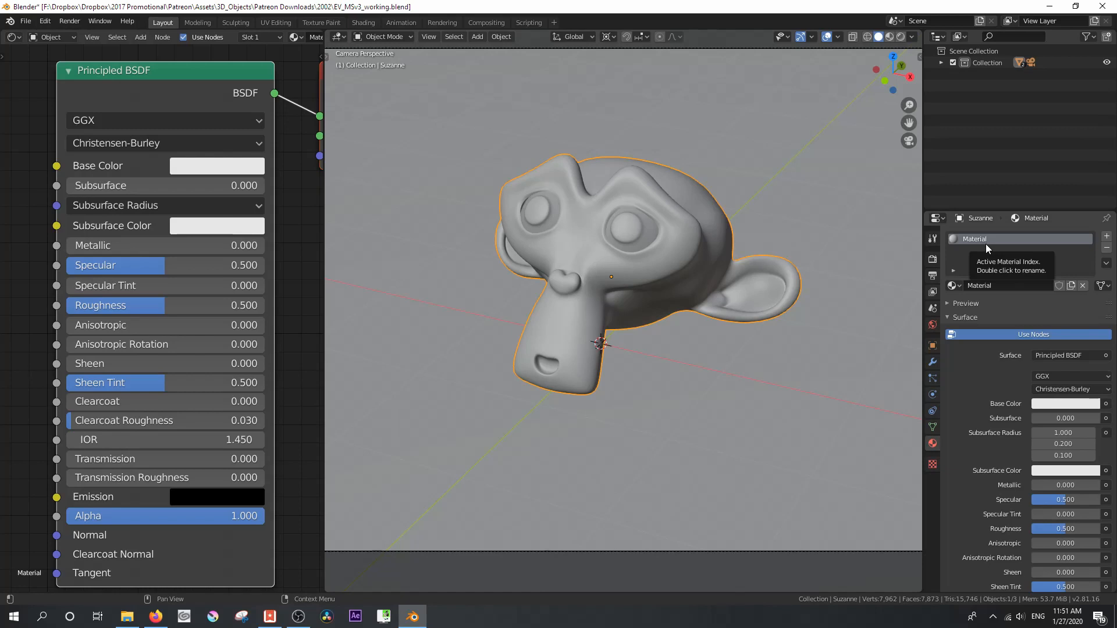
left_click_drag(967, 210, 968, 143)
- Delete the ground plane behind Suzanne and select the Suzanne mesh
scroll(764, 165, "down", 3)
left_click(764, 165)
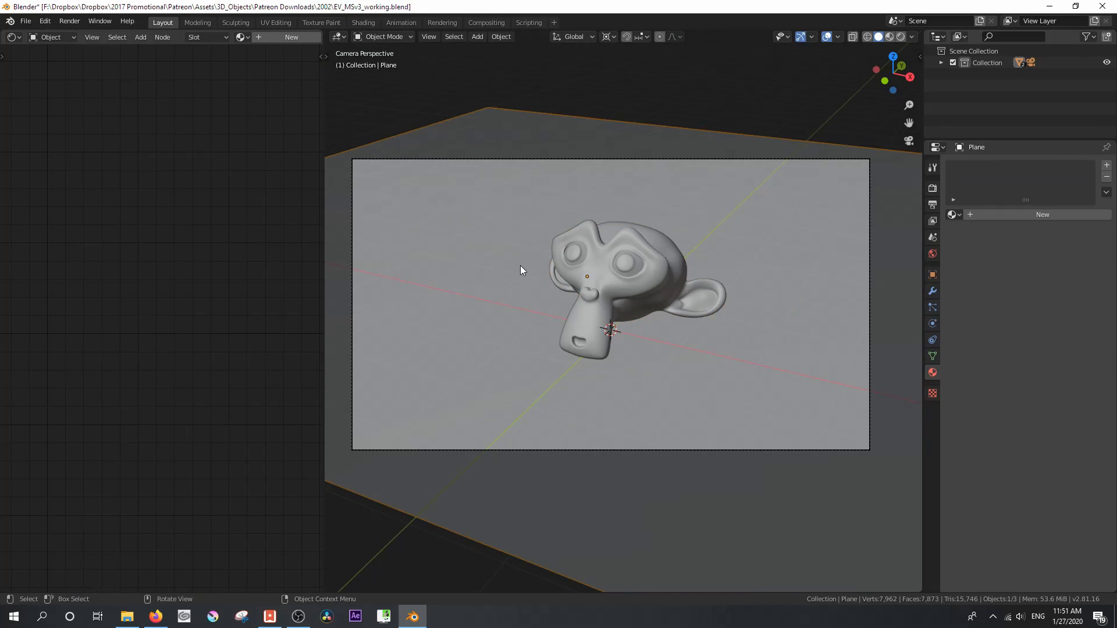
key("Delete")
left_click(612, 284)
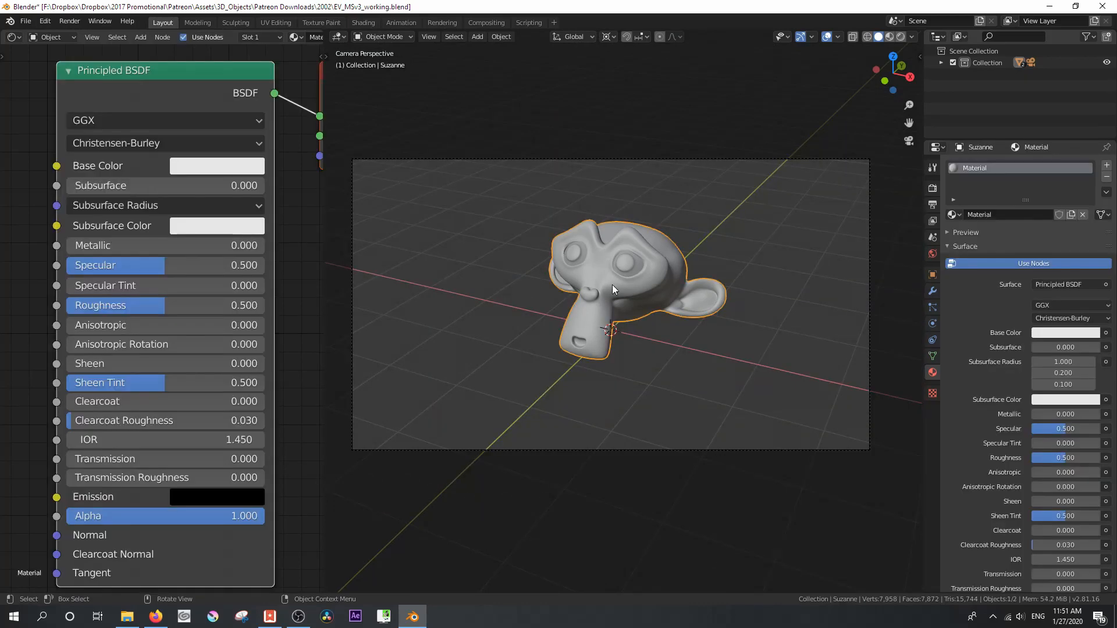
scroll(612, 284, "up", 2)
scroll(612, 285, "up", 1)
scroll(612, 284, "up", 2)
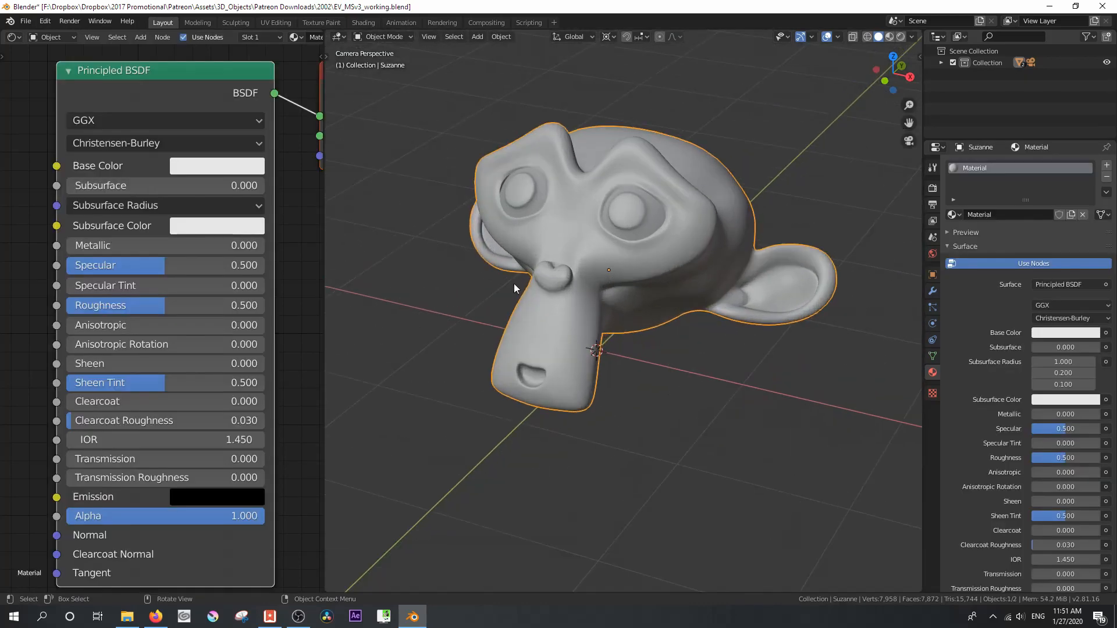
- Start appending data and browse into 2001_EeveeComicToon_v3.blend in the 2001 folder
scroll(300, 251, "down", 2)
left_click(25, 22)
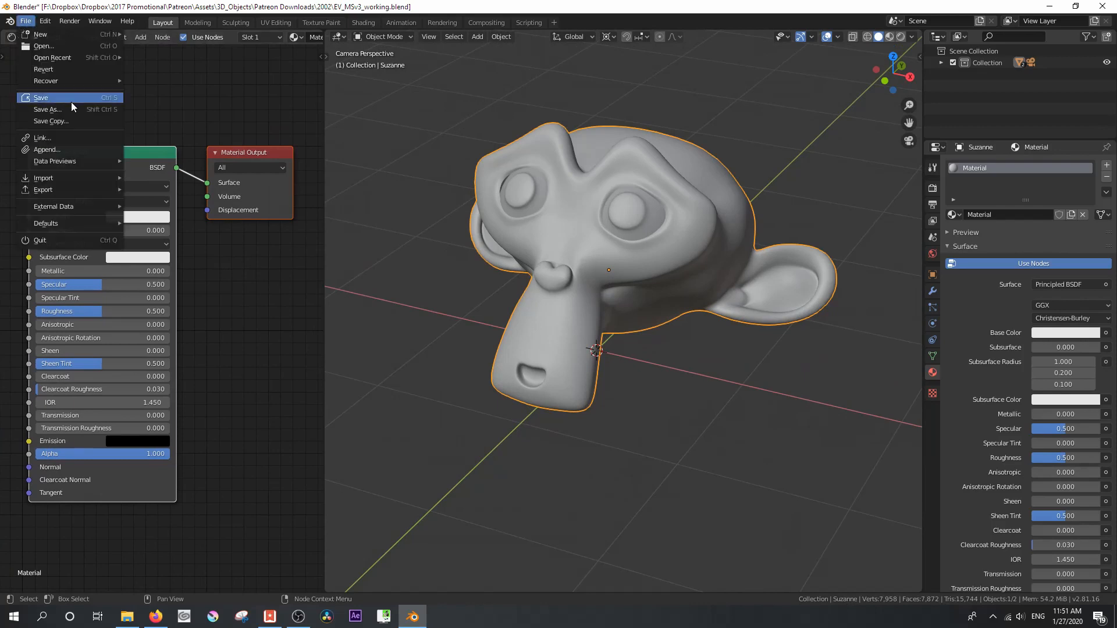
left_click(83, 149)
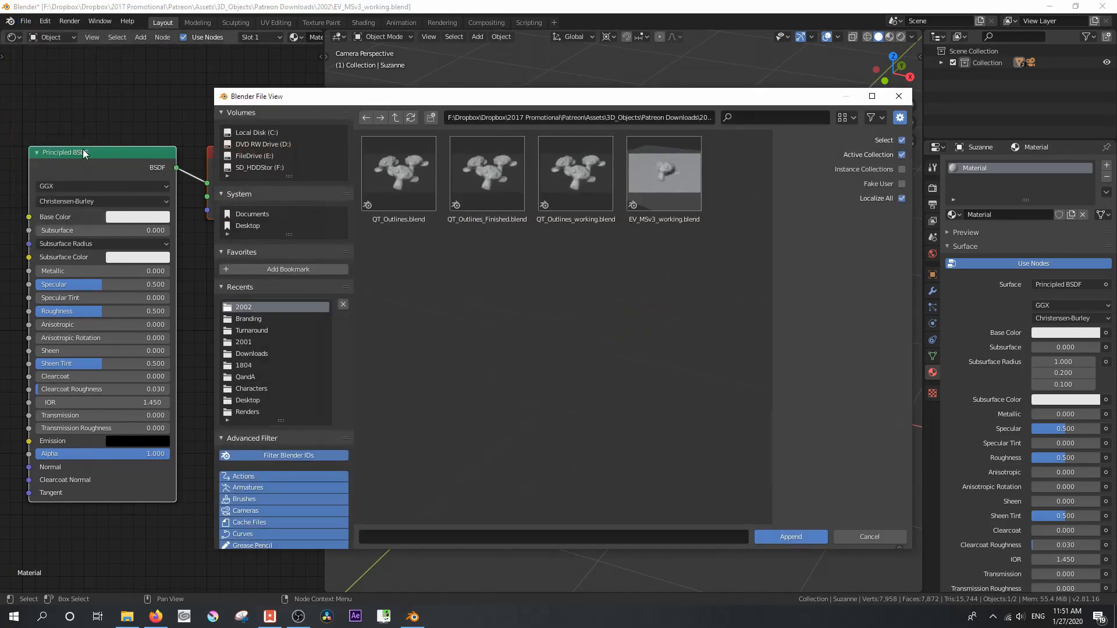
left_click(396, 118)
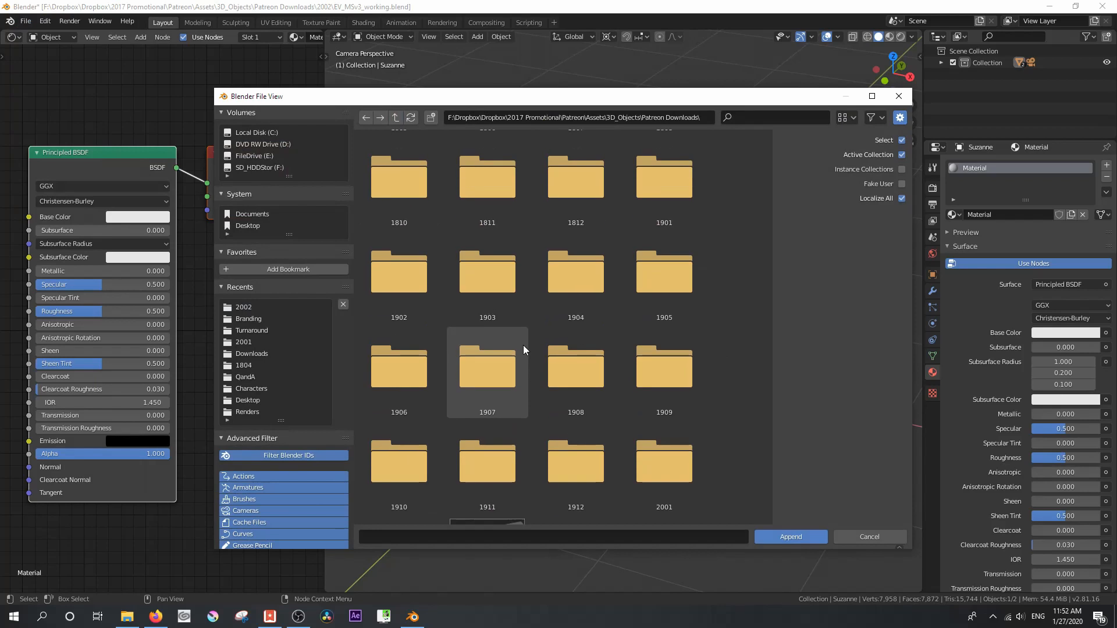
double_click(637, 375)
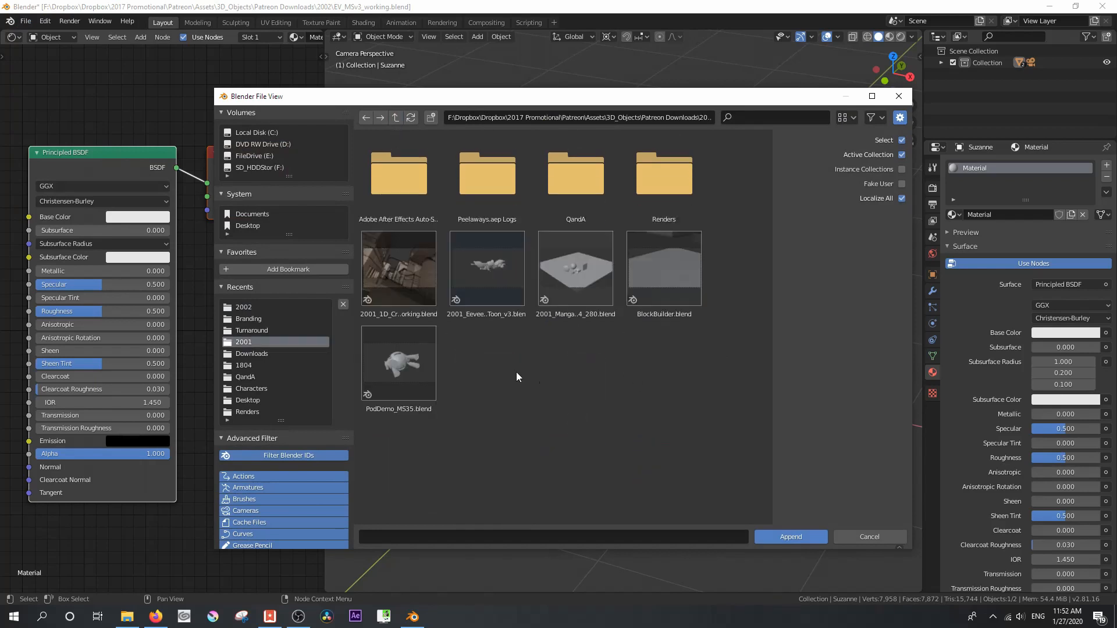
left_click(483, 291)
left_click(788, 536)
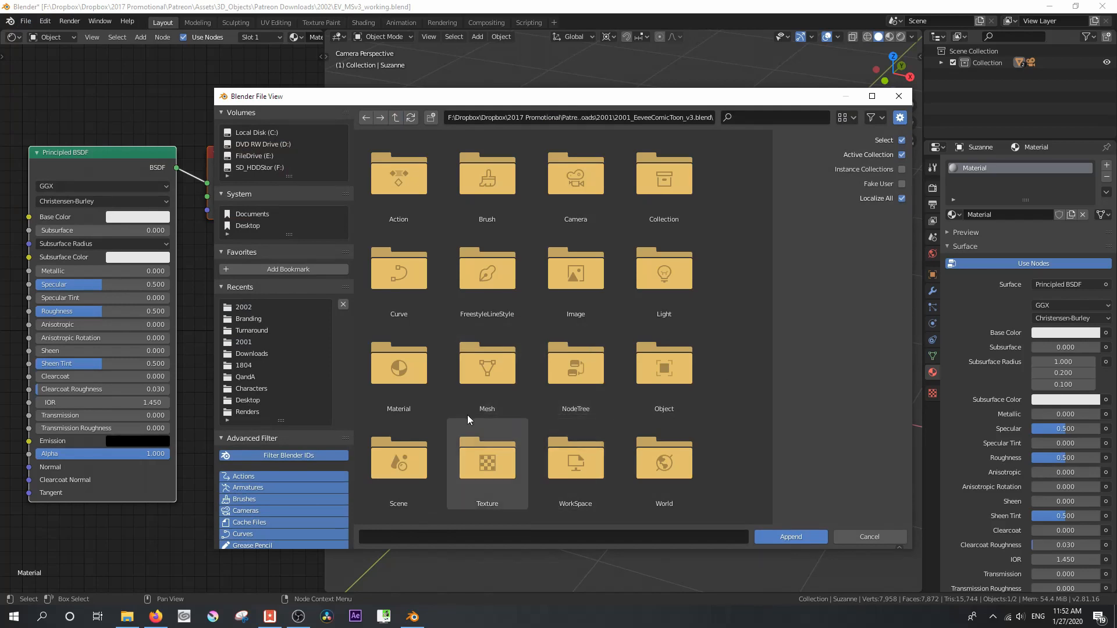
double_click(401, 368)
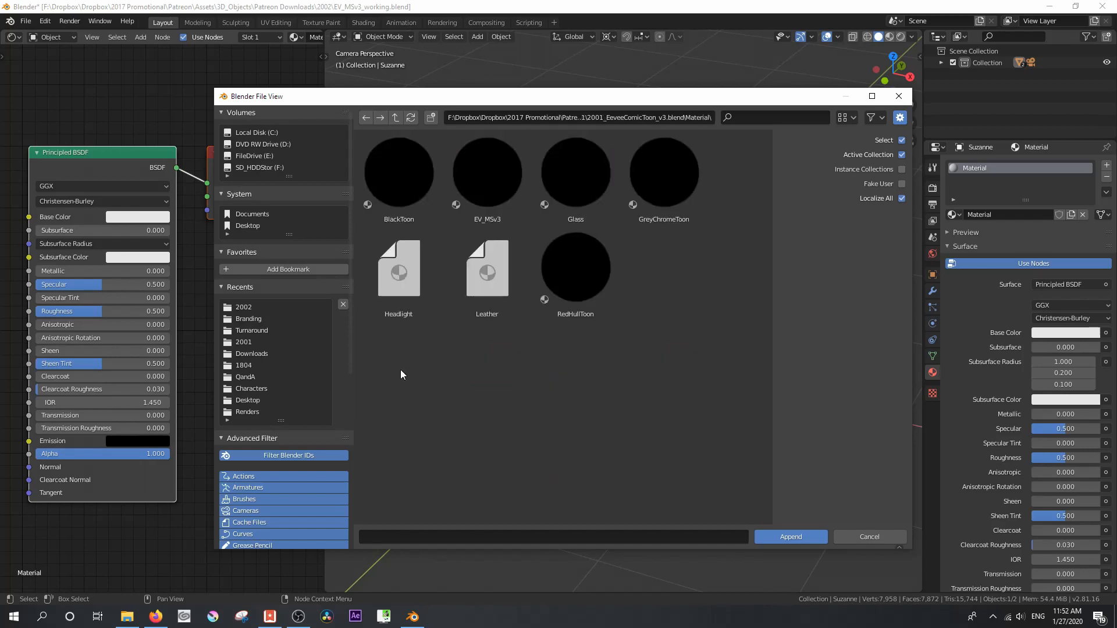
left_click(491, 171)
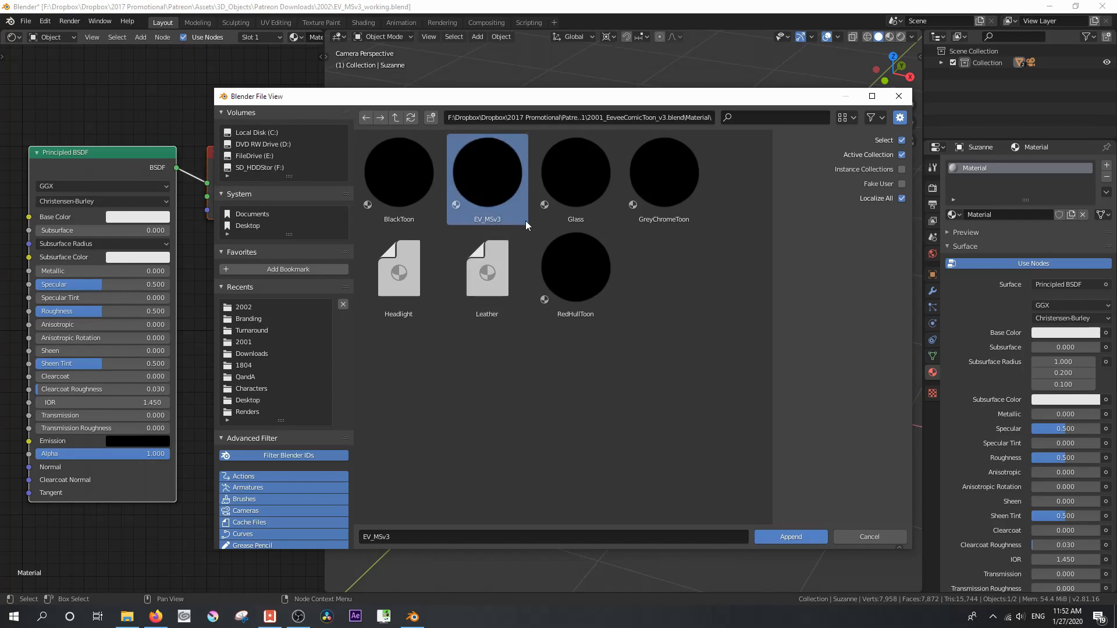
left_click(365, 118)
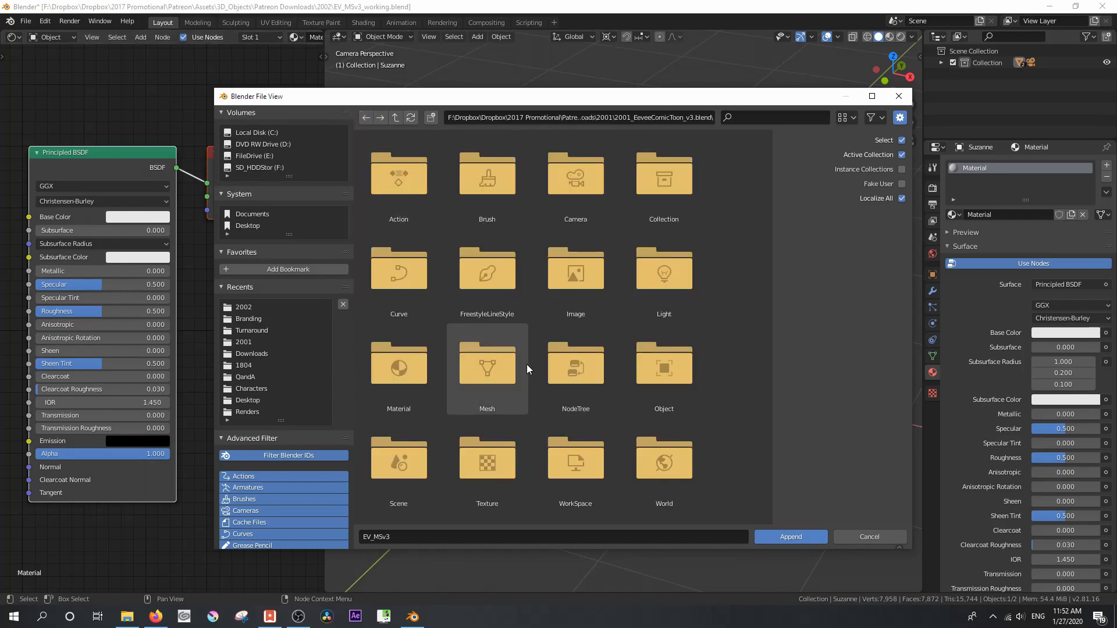
- Append the 2. EV_Sketchlines_v3, 3. EV_Halftone_v3 and EV_ToonBase_v3 node groups from the file's NodeTree category
double_click(576, 366)
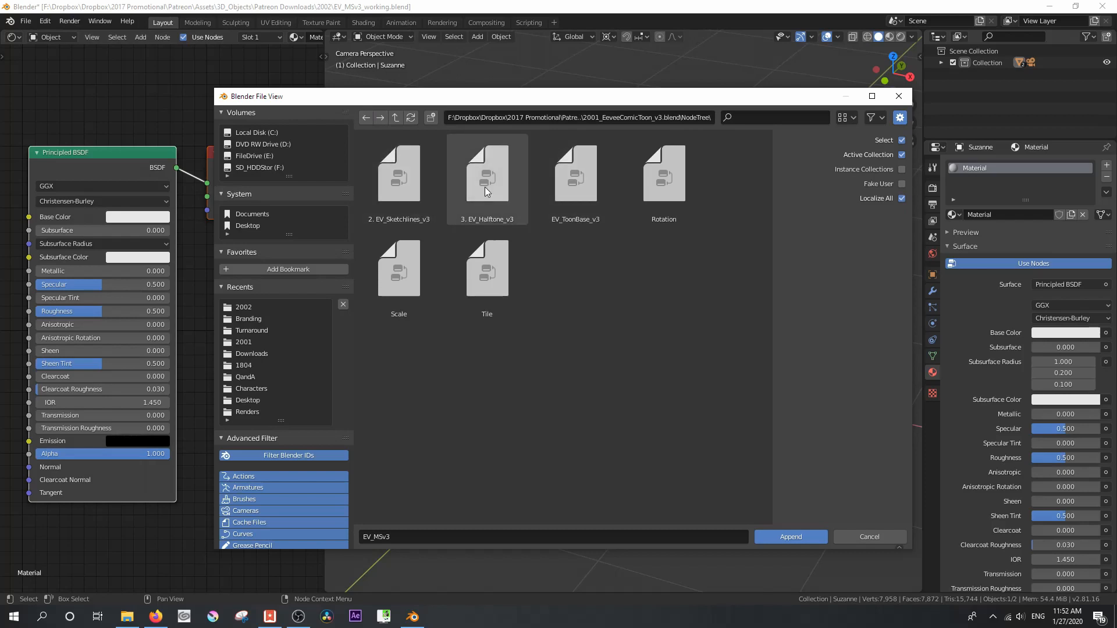
left_click(543, 191)
left_click(421, 190, "shift")
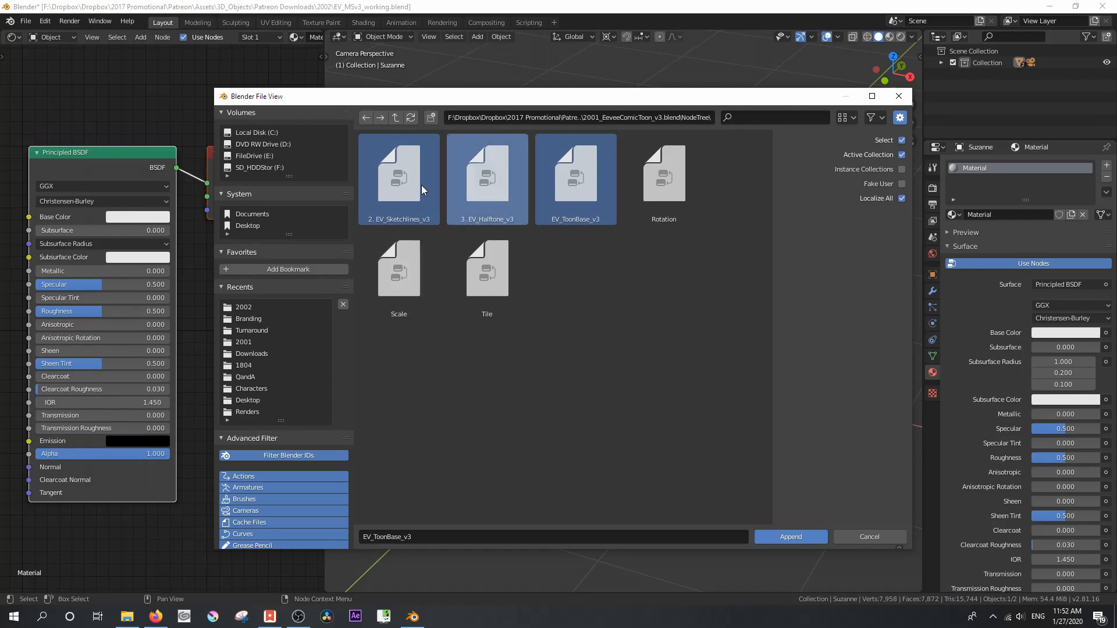
left_click(787, 536)
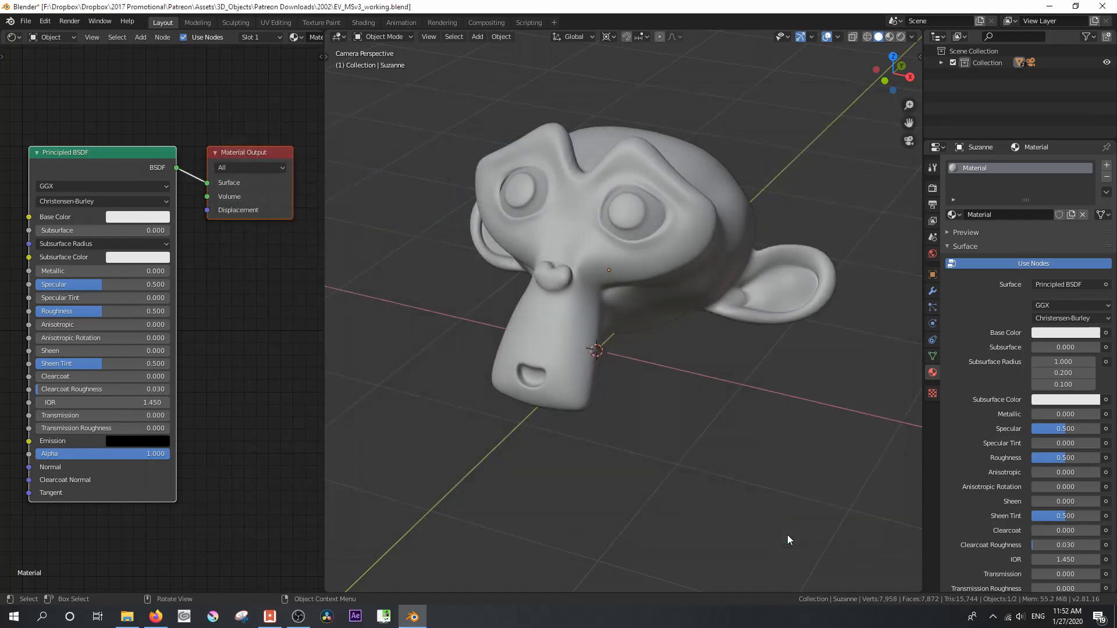
- Reselect Suzanne and delete the Principled BSDF node from its material
left_click(956, 214)
key("Escape")
left_click(714, 209)
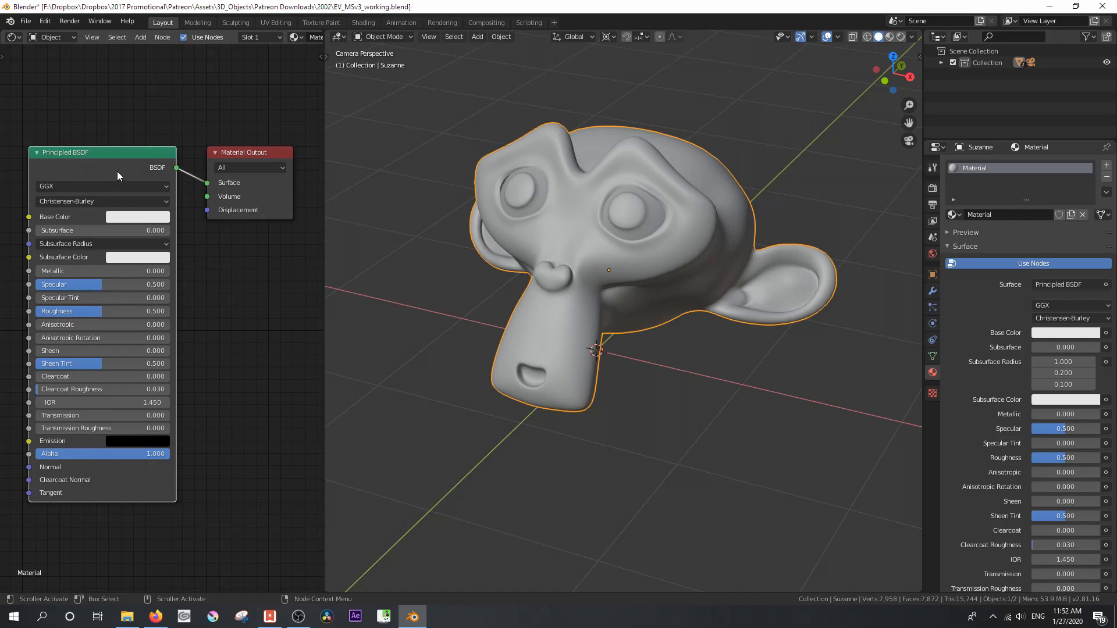
key("x")
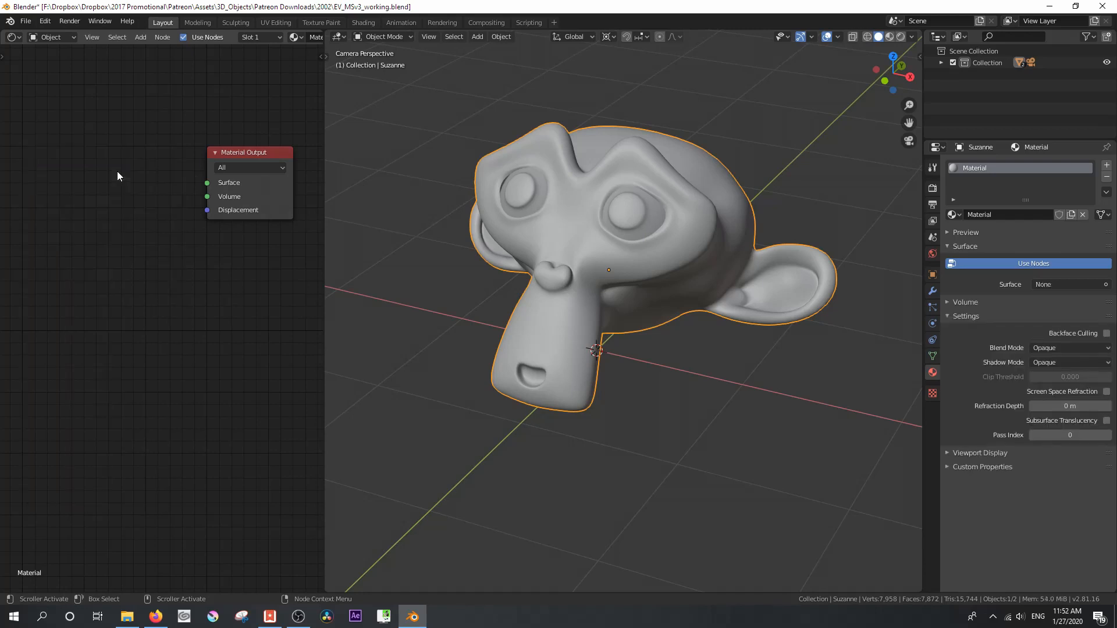
- Add the EV_ToonBase_v3 group node to Suzanne's material, beside the Material Output node
key("shift+a")
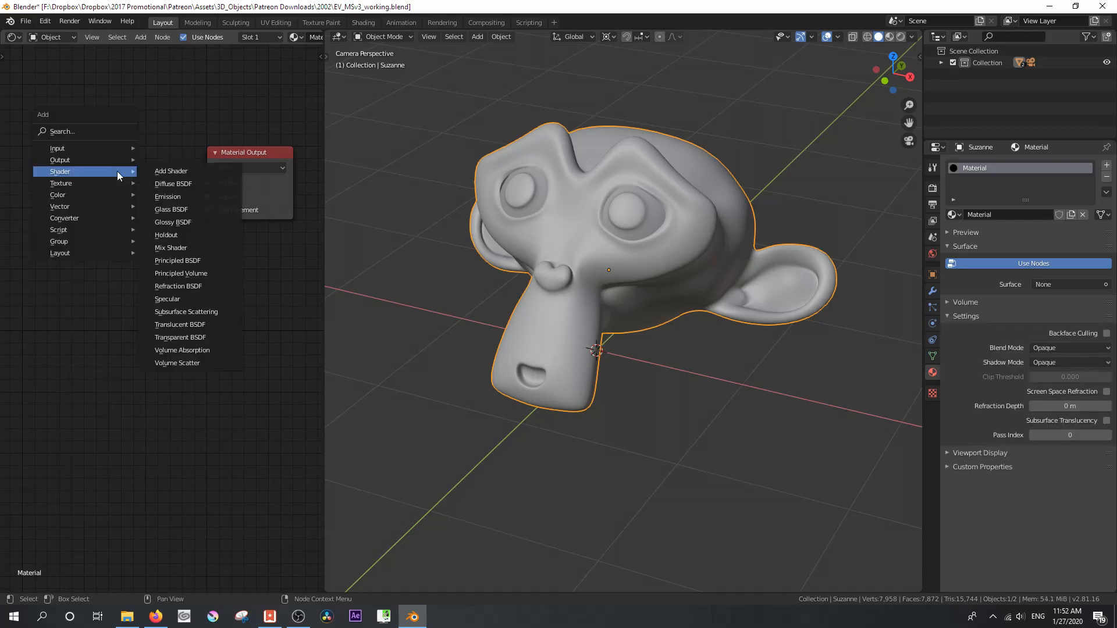
mouse_move(107, 240)
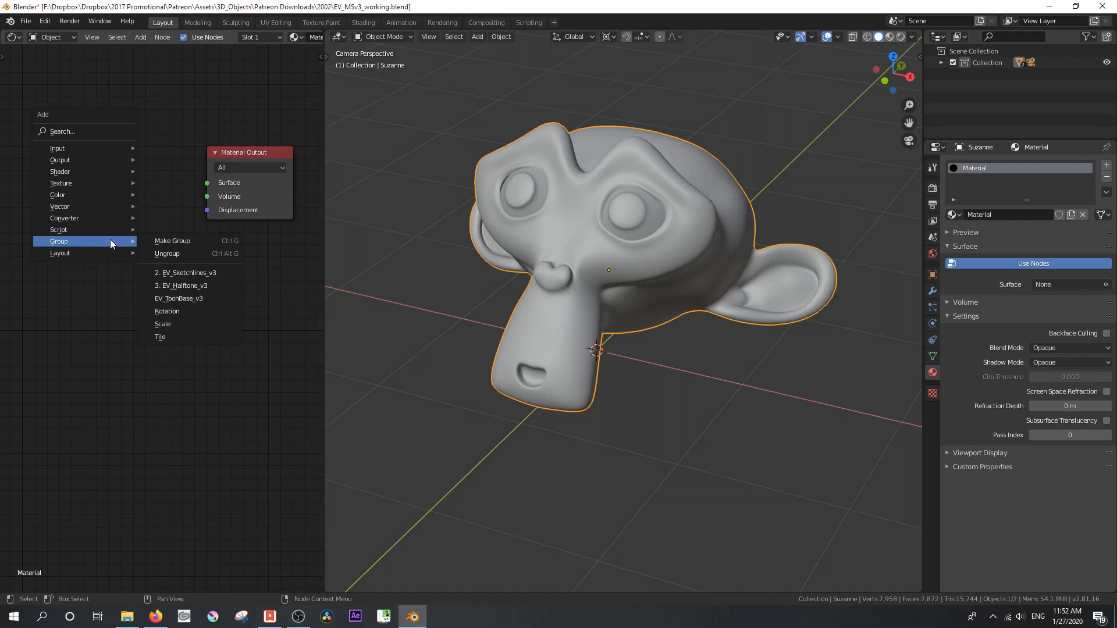
left_click(190, 298)
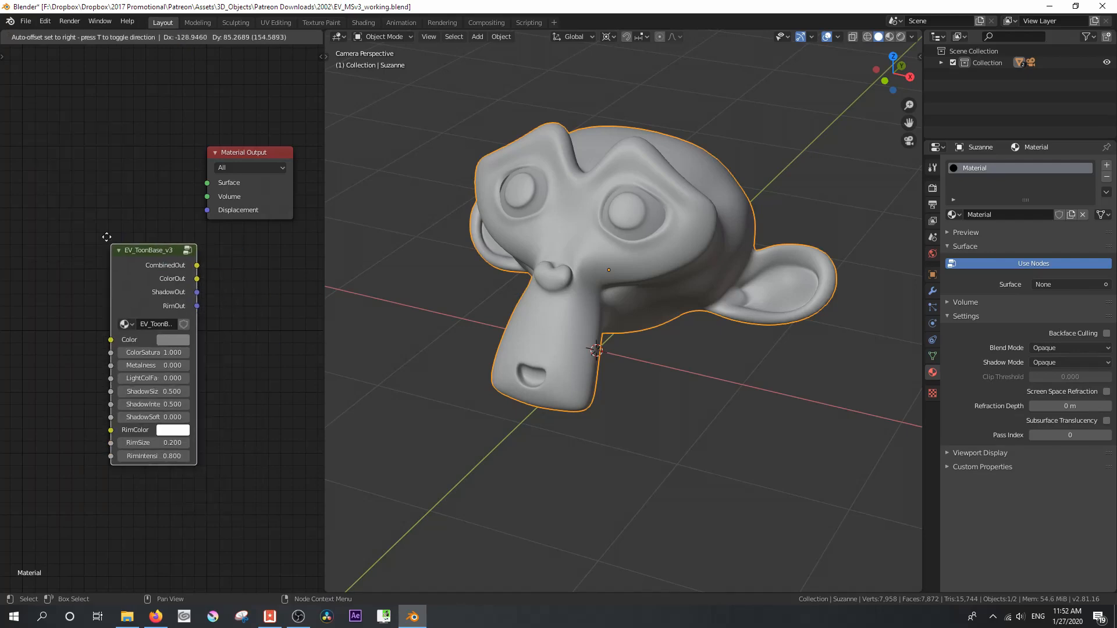
left_click(74, 137)
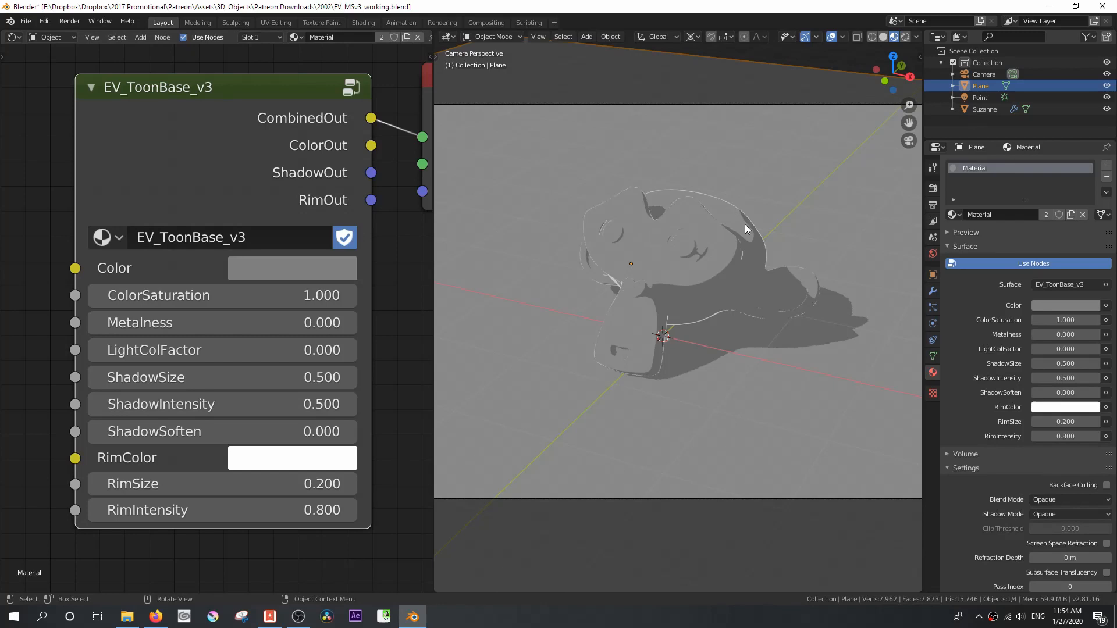
- Select Suzanne and the ground plane in turn to compare their assigned materials
left_click(696, 242)
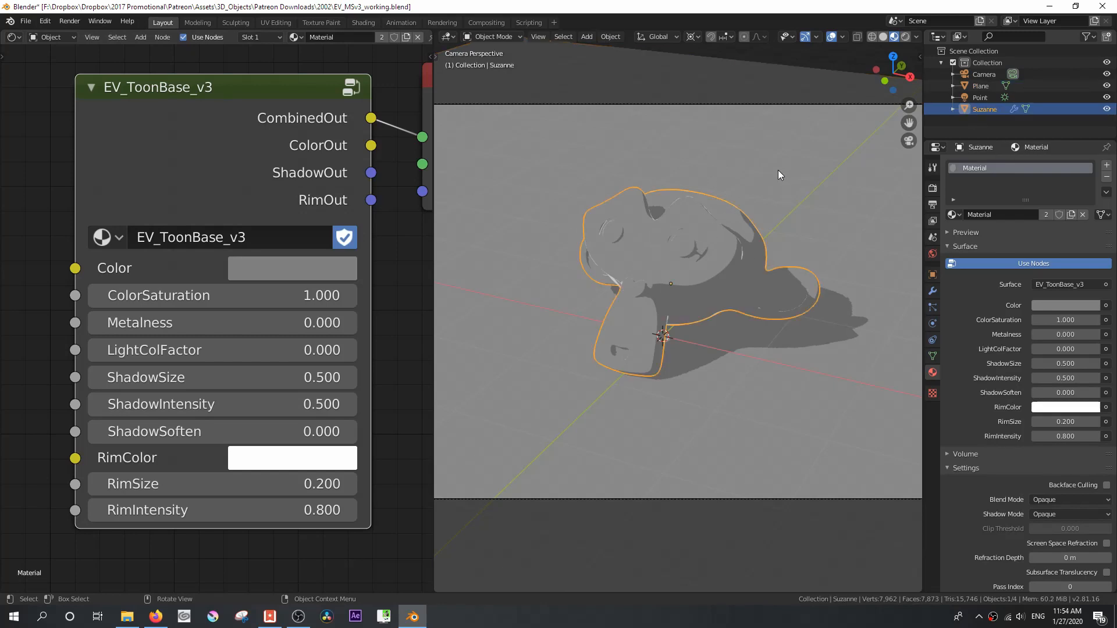
left_click(780, 175)
- Select the sun light and rotate it about 18.5° around the global Z axis
middle_click_drag(686, 244, 573, 228)
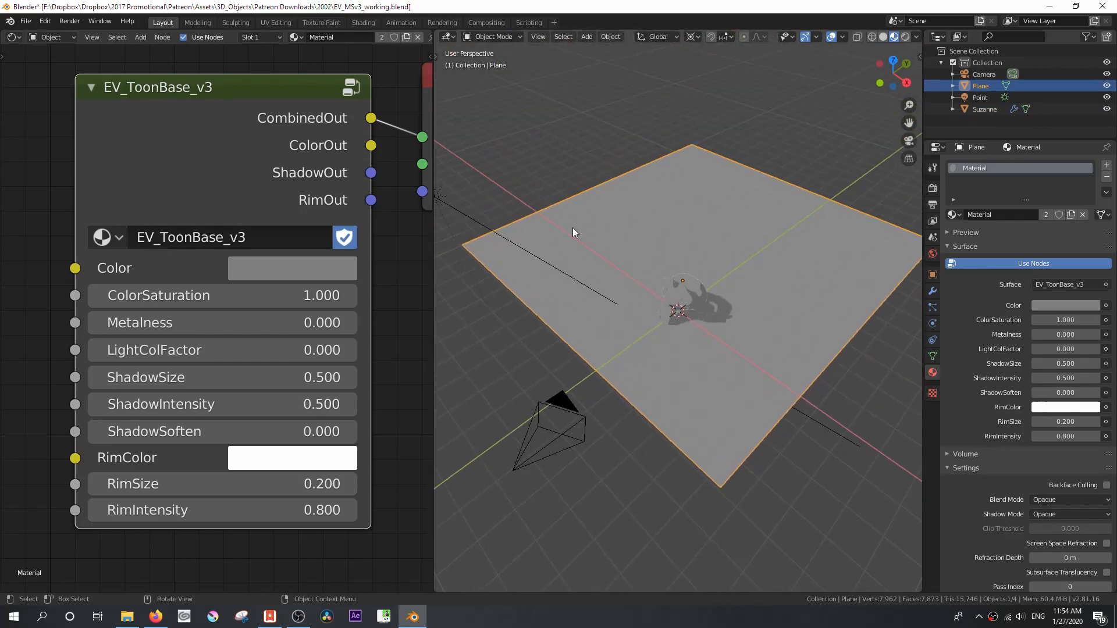
left_click(467, 218)
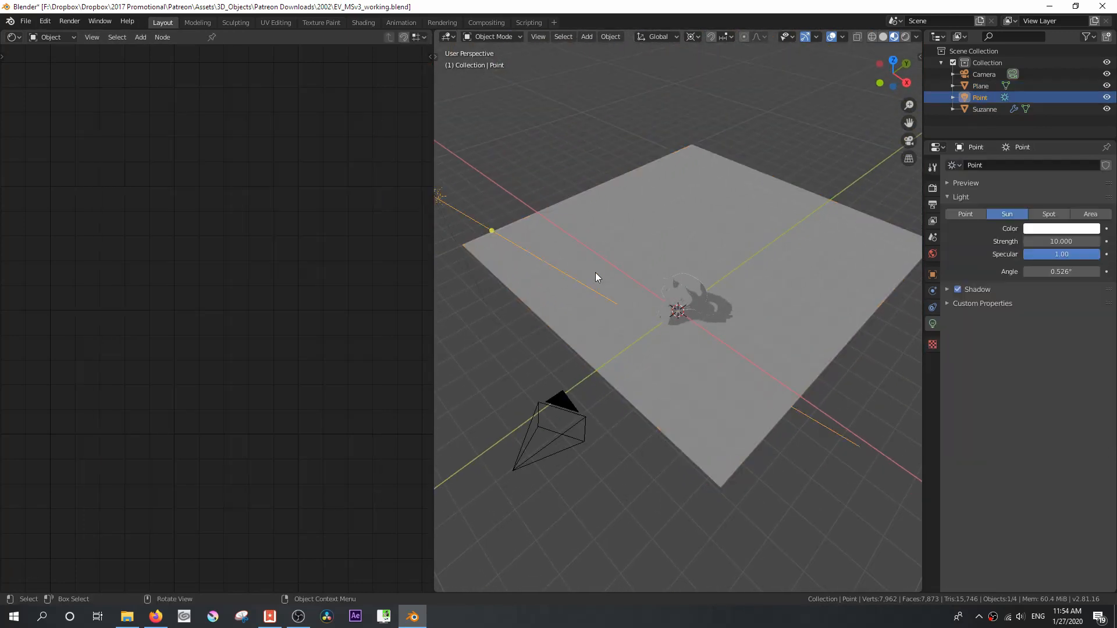
key("KP_7")
key("KP_5")
key("KP_2")
key("KP_2")
key("KP_2")
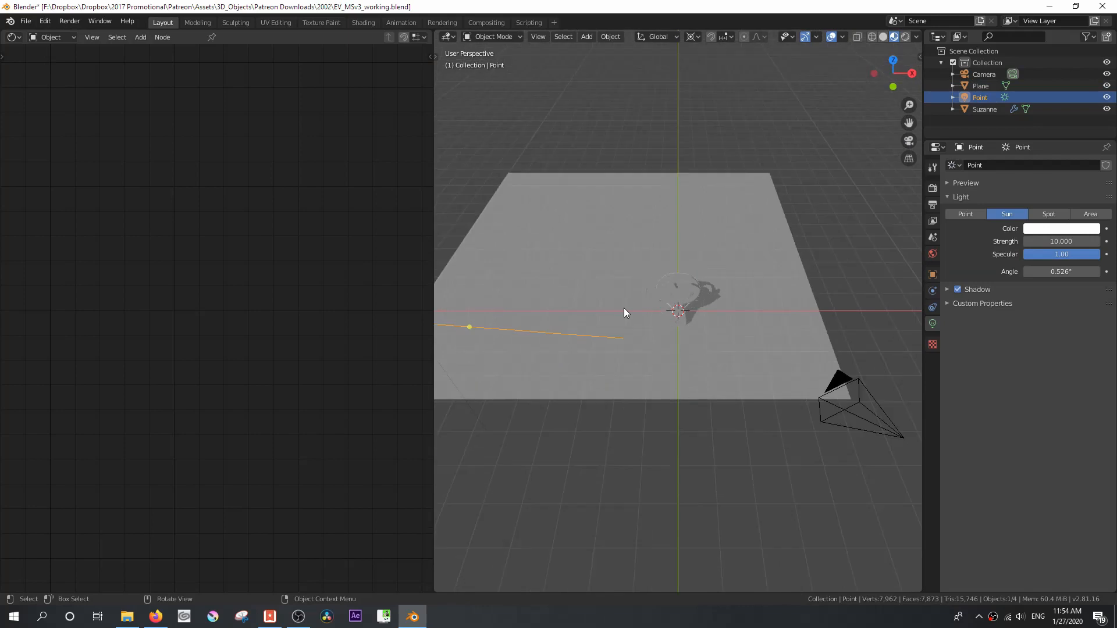
key("KP_6")
key("KP_6")
key("KP_6")
key("r")
key("z")
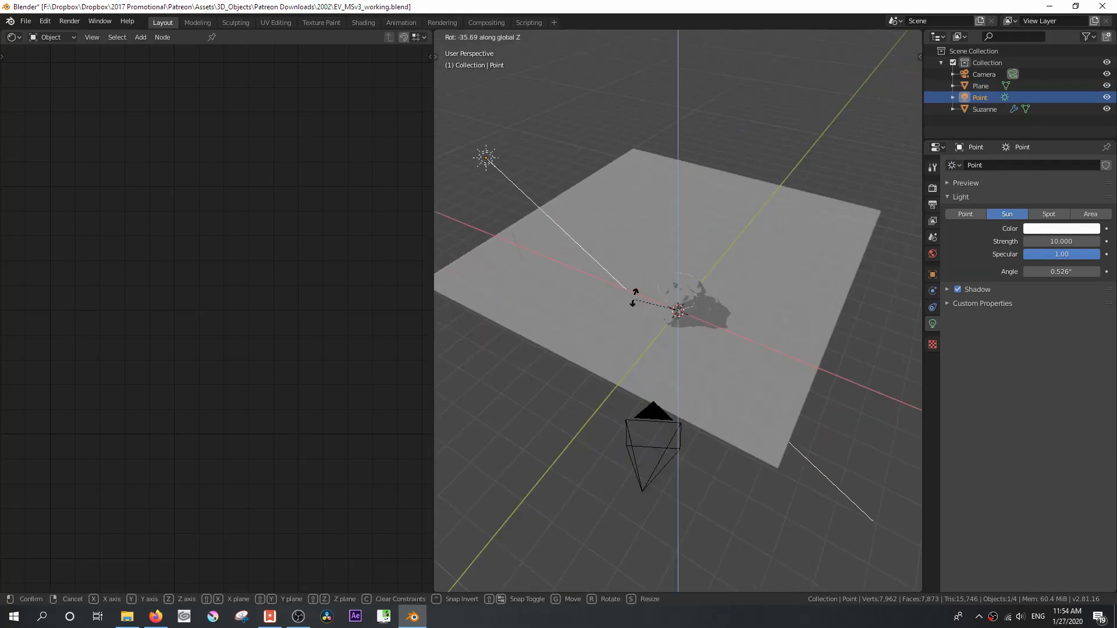
left_click(594, 389)
- Rotate the sun light about -0.15° around the global X axis and look at the scene through the camera
key("r")
key("x")
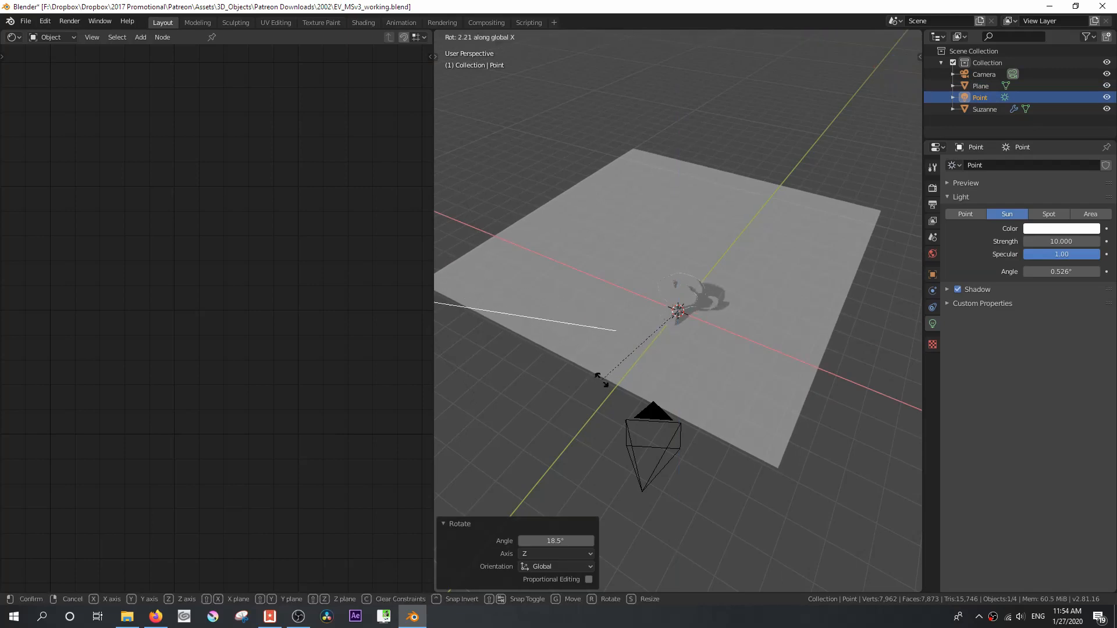
left_click(591, 379)
key("KP_0")
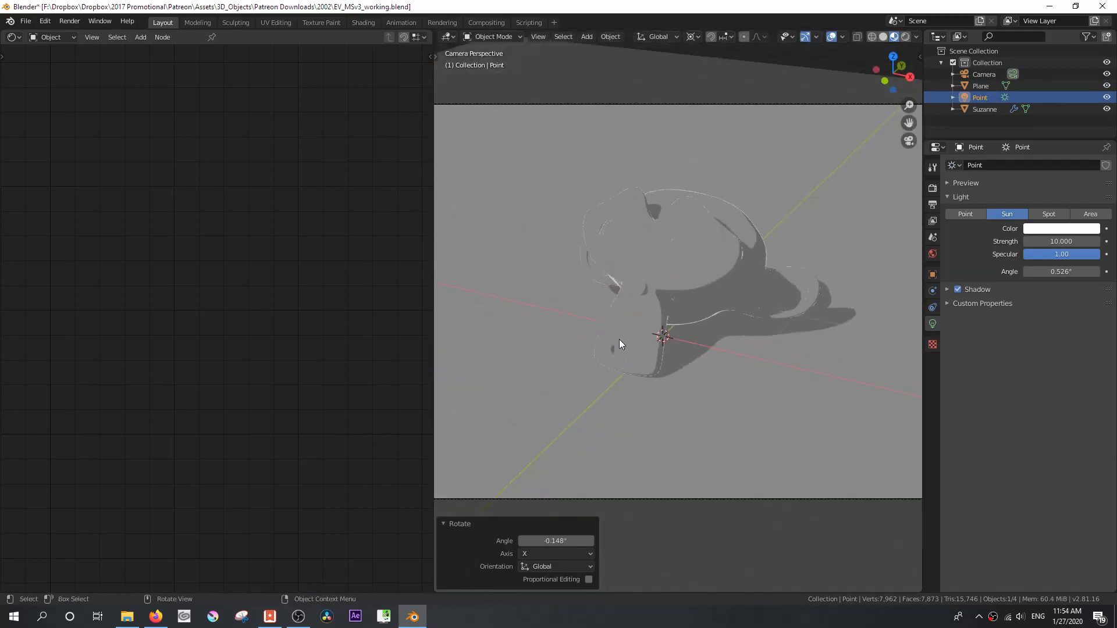
scroll(706, 291, "down", 2)
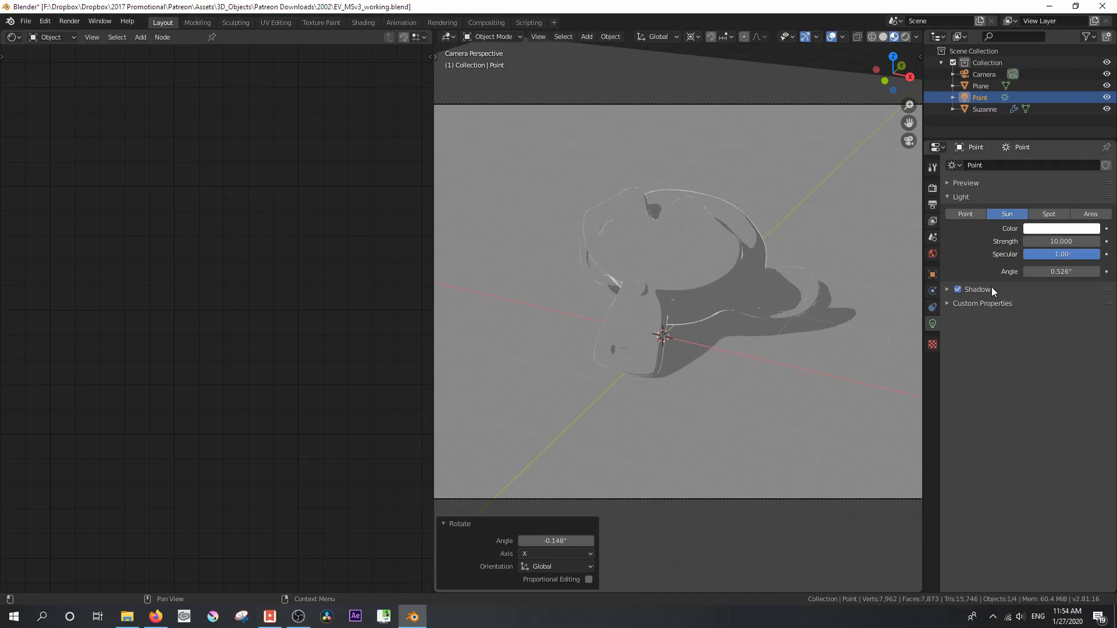
- Expand the sun light's shadow settings and switch its shadow off and back on
left_click(947, 290)
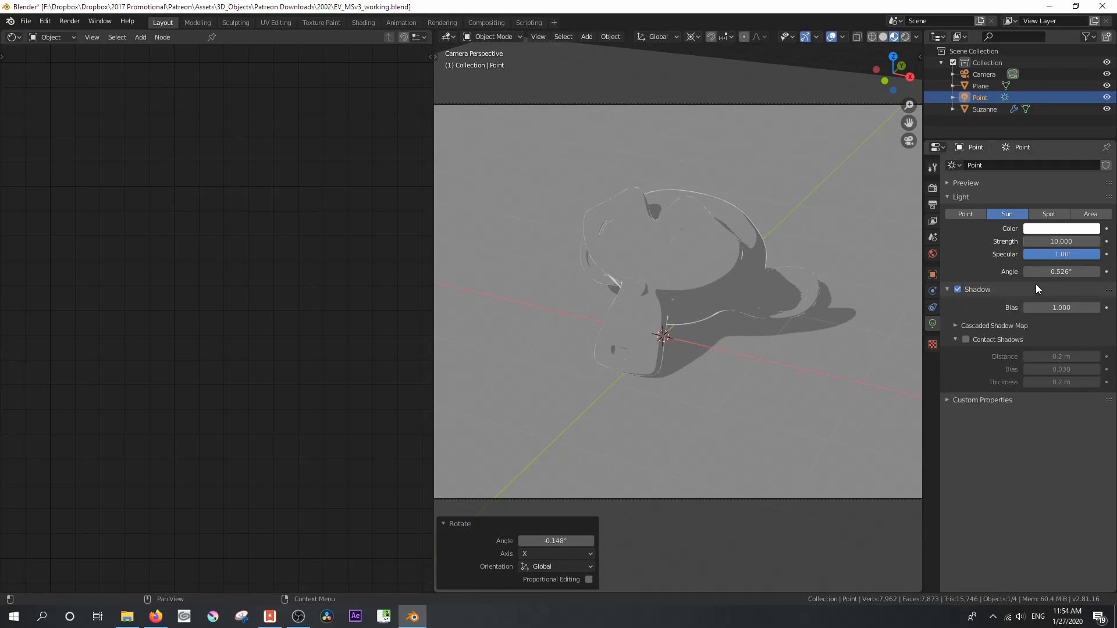
left_click(957, 289)
left_click(957, 289)
- Select Suzanne and set the Color of her EV_ToonBase_v3 node to a medium blue
left_click(689, 271)
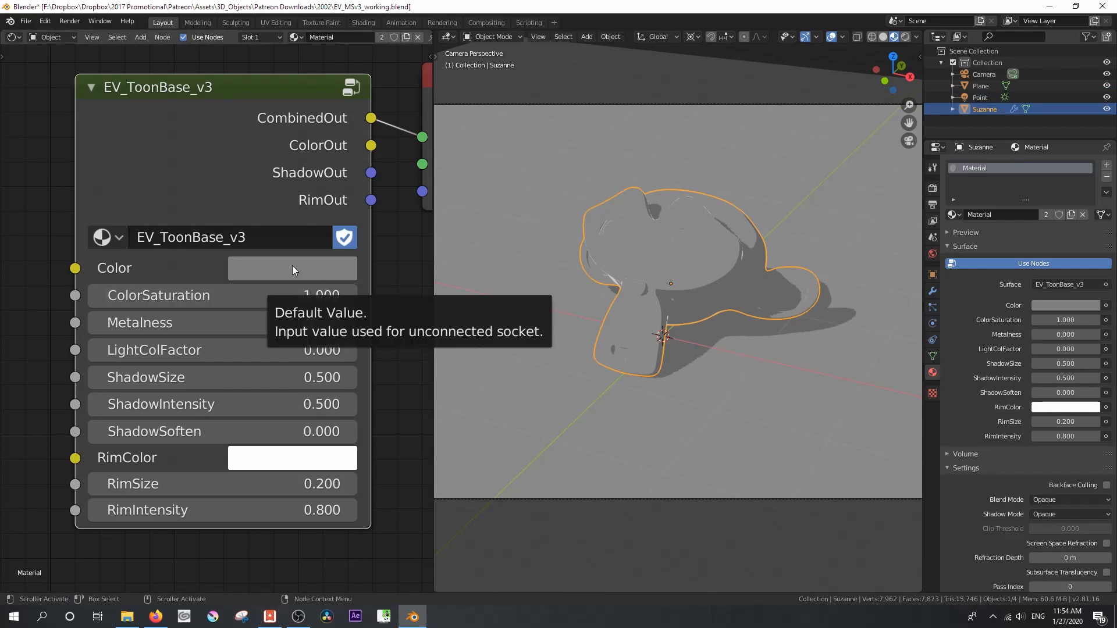
left_click(264, 273)
mouse_move(372, 337)
left_mouse_down()
mouse_move(366, 307)
mouse_move(358, 316)
mouse_move(381, 361)
mouse_move(369, 371)
mouse_move(355, 318)
mouse_move(348, 338)
mouse_move(360, 333)
left_mouse_up()
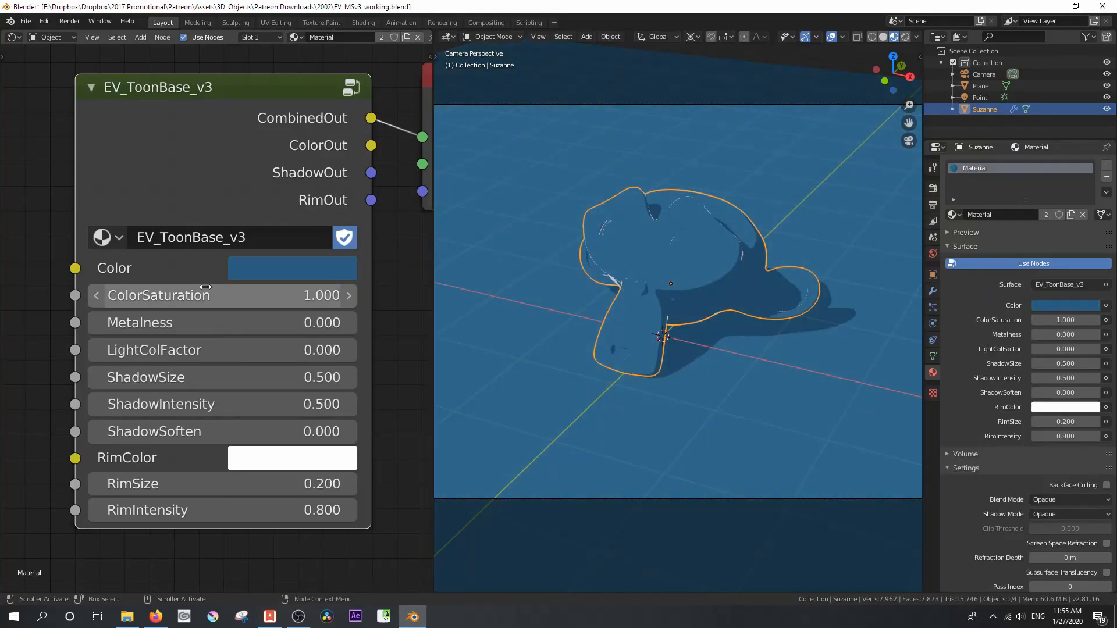
- Reset the toon node's ColorSaturation to 0.000 and raise it back to 1.000 in steps to compare the colour
key("BackSpace")
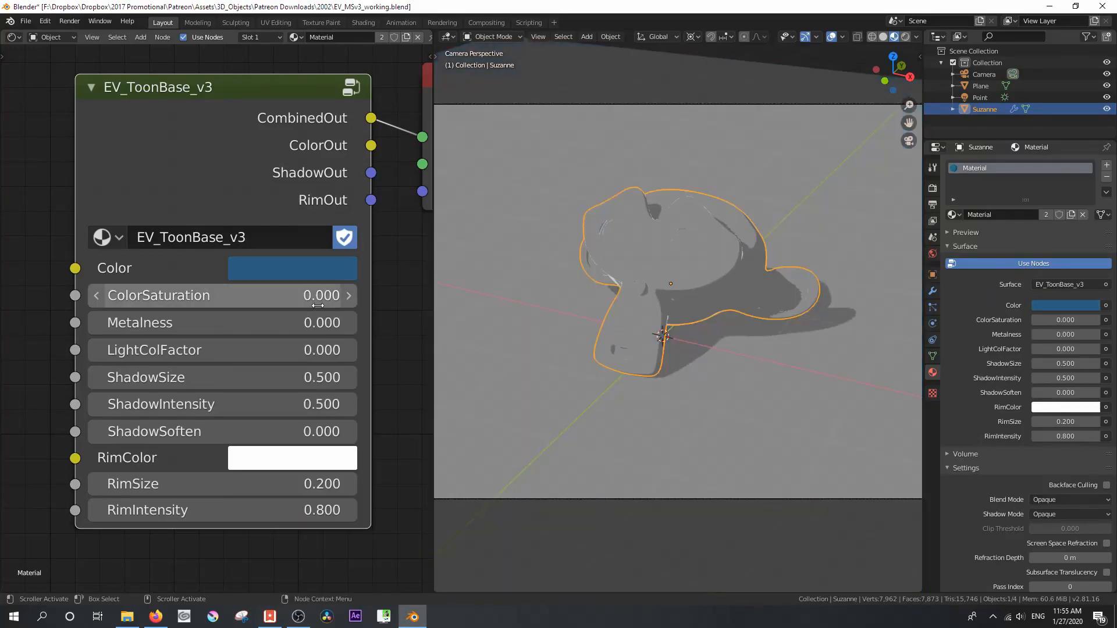
left_click(349, 296)
left_click(349, 295)
left_click(350, 296)
left_click(349, 296)
left_click(349, 295)
left_click(349, 295)
left_click(349, 295)
left_click(349, 295)
left_click(349, 295)
left_click(349, 296)
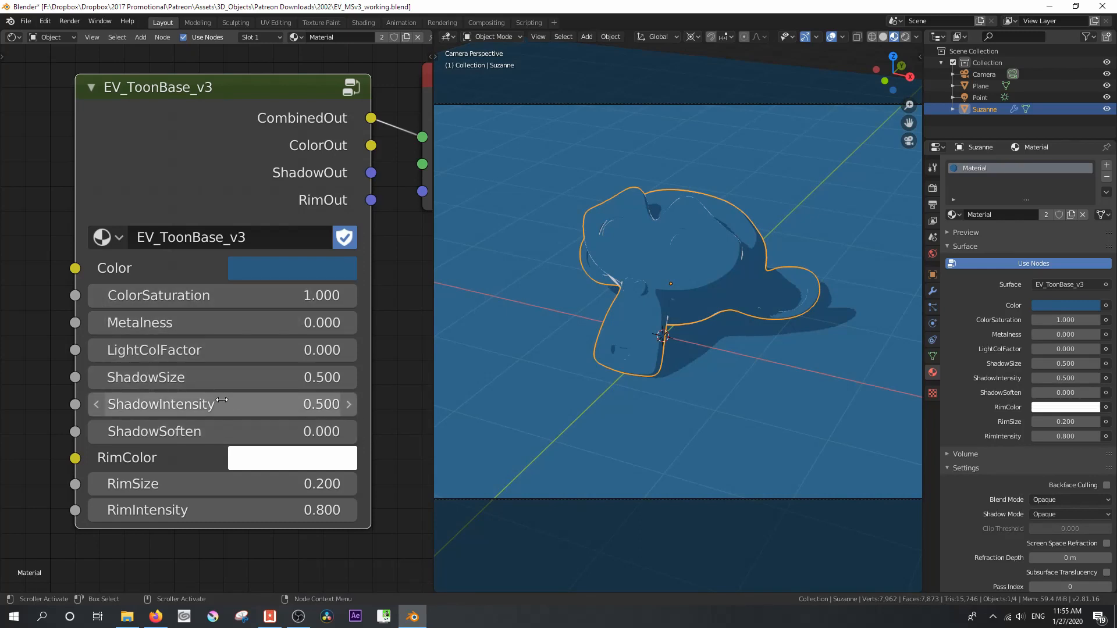
- Raise the toon node's ShadowIntensity to 1.000 to test the darkest shadows
left_click(349, 404)
left_click(349, 404)
left_click(349, 404)
left_click(349, 404)
left_click(349, 404)
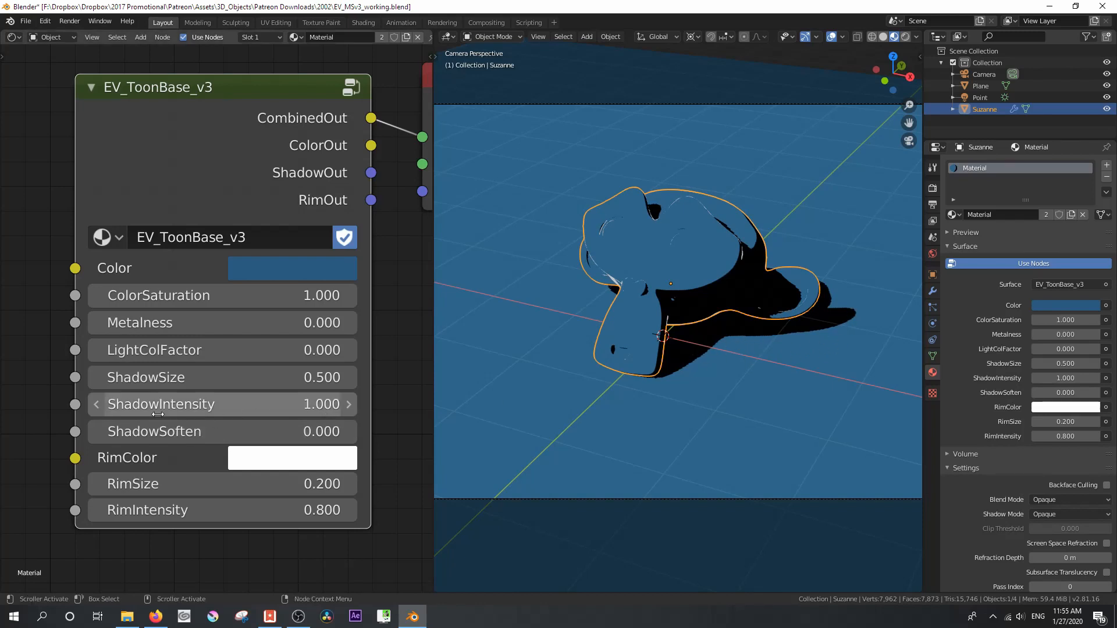
- Try lower ShadowIntensity levels on the toon node and settle on 0.600
left_click(98, 405)
left_click(97, 406)
left_click(97, 405)
left_click(97, 406)
left_click(97, 406)
left_click(97, 405)
left_click(349, 405)
left_click(350, 404)
left_click(350, 404)
left_click(350, 405)
left_click(349, 404)
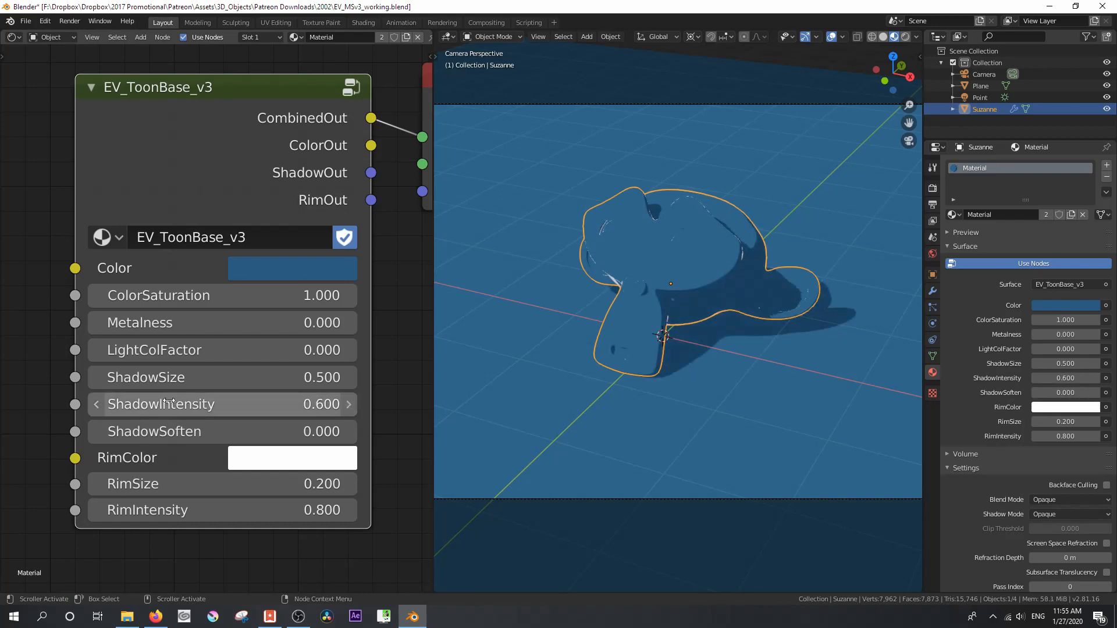
- Test the toon node's ShadowSize by raising it in steps and lowering it to 0.200
left_click(349, 377)
left_click(349, 377)
left_click(348, 377)
left_click(349, 377)
left_click(348, 377)
left_click(96, 377)
left_click(97, 377)
left_click(96, 377)
left_click(97, 377)
left_click(97, 377)
left_click(96, 377)
left_click(97, 377)
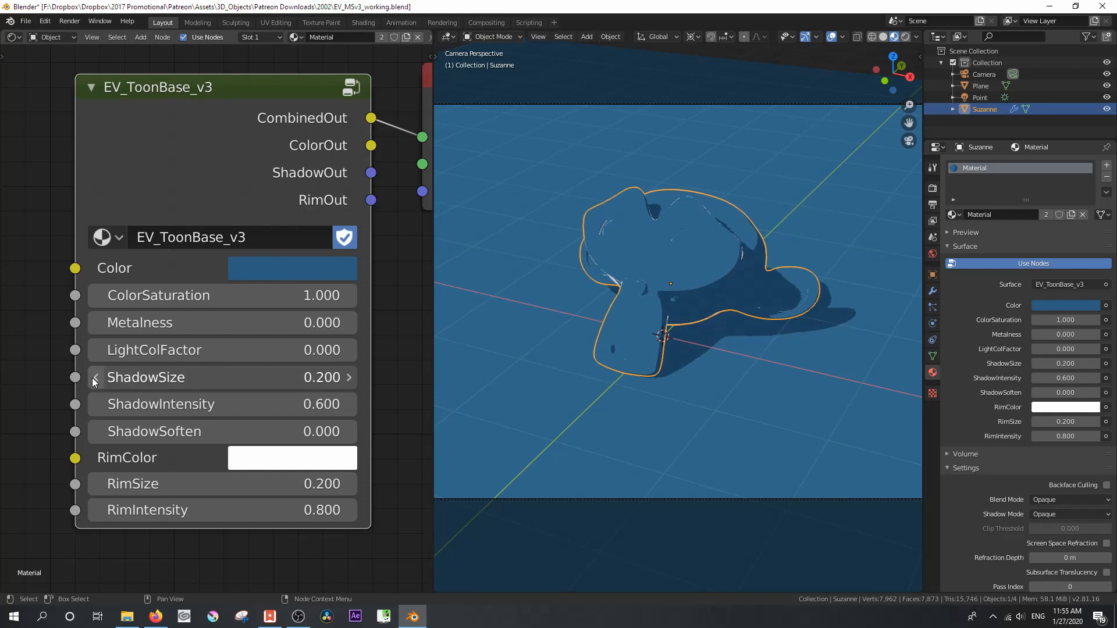
- Lower ShadowSize further and raise it to 0.900 to compare the shading on Suzanne
left_click(96, 377)
left_click(96, 377)
left_click(348, 377)
left_click(348, 377)
left_click(349, 377)
left_click(348, 377)
left_click(348, 377)
left_click(348, 377)
left_click(349, 377)
left_click(349, 377)
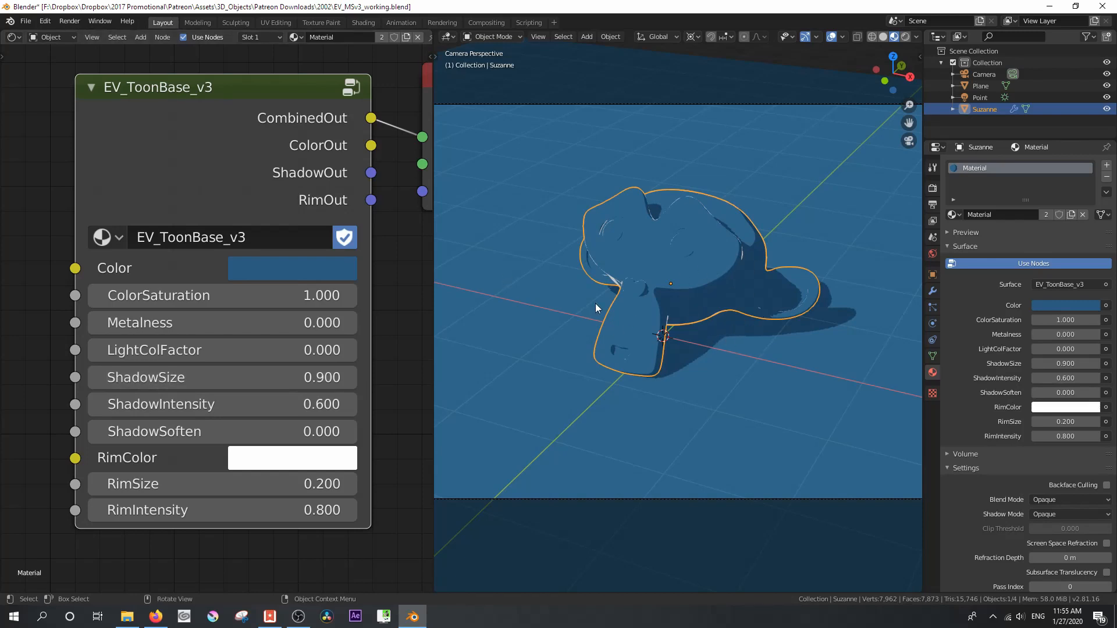
- Select the sun light and reduce its strength to 2.000
scroll(609, 305, "down", 3)
left_click(455, 351)
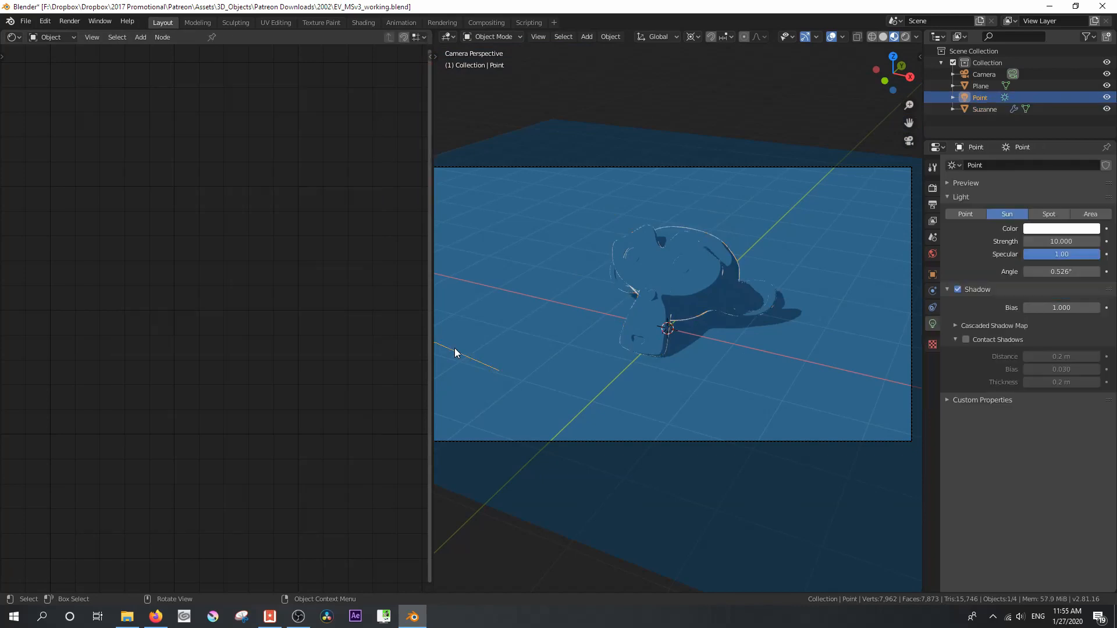
scroll(524, 332, "up", 3)
mouse_move(1071, 241)
left_mouse_down()
mouse_move(1047, 242)
mouse_move(1064, 241)
left_mouse_up()
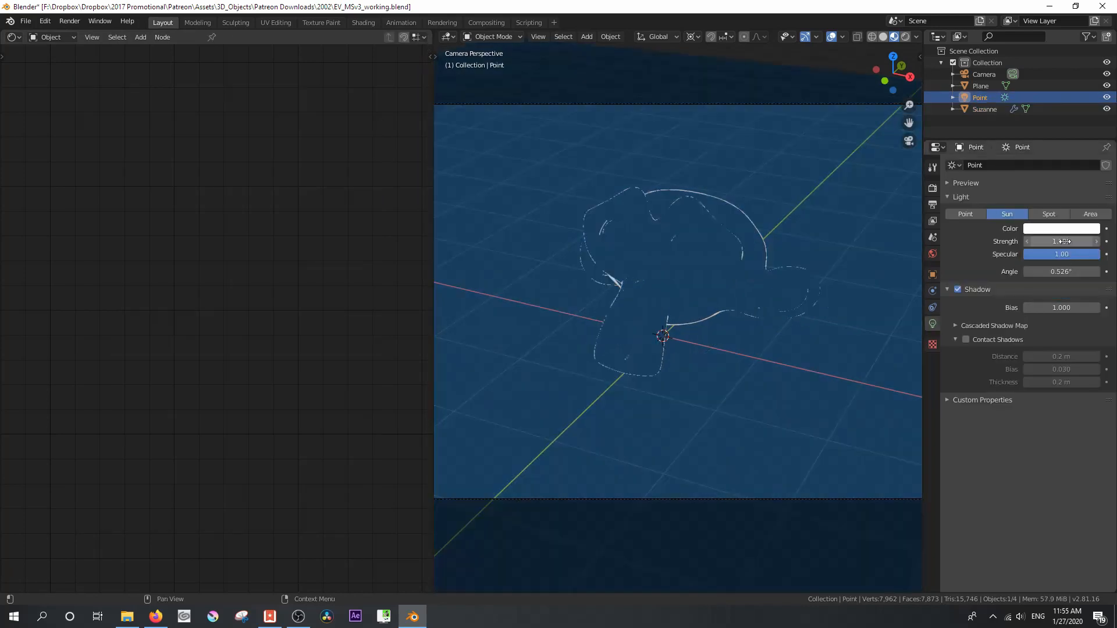
left_click(1064, 242)
type("2")
key("Return")
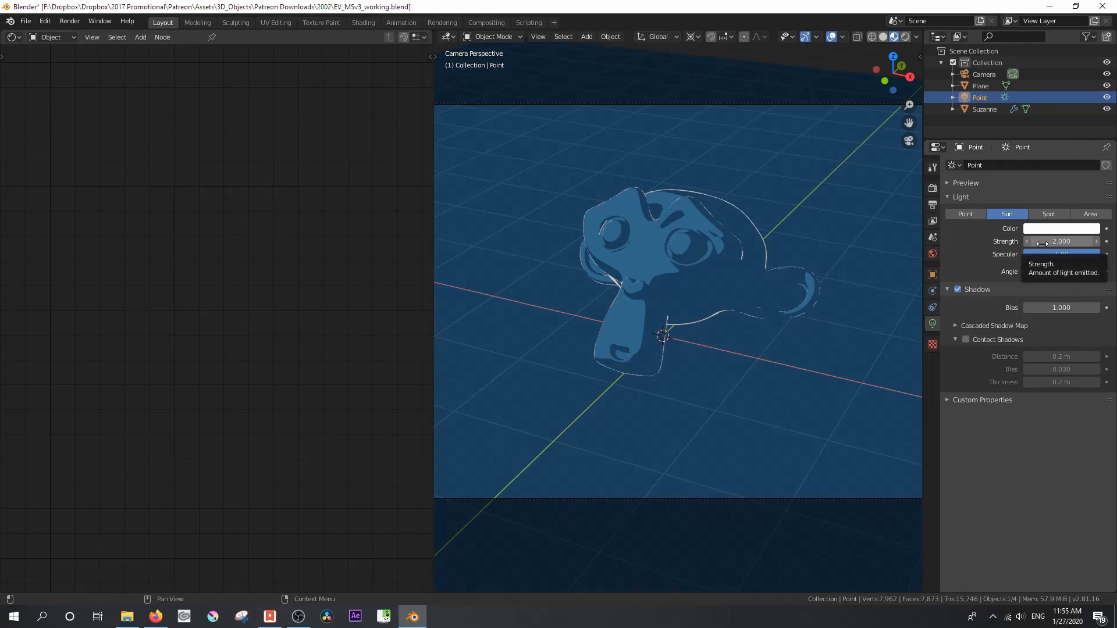
- Reselect Suzanne and lower her toon node's ShadowSize to 0.300 under the weaker sun
left_click(685, 252)
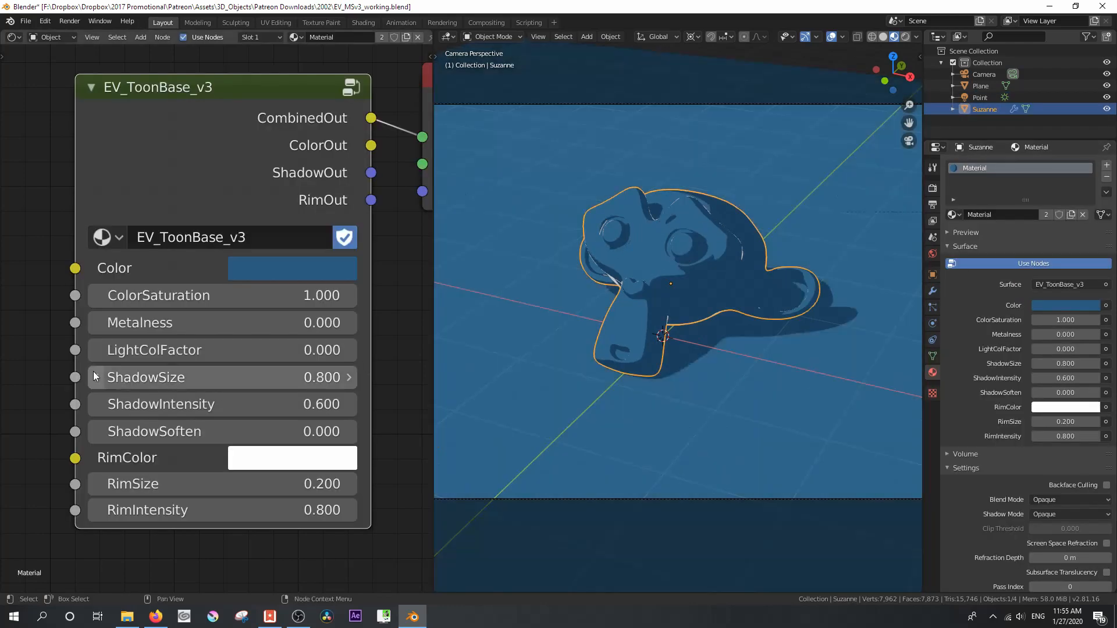
left_click(94, 377)
left_click(94, 377)
left_click(94, 377)
left_click(93, 377)
left_click(94, 377)
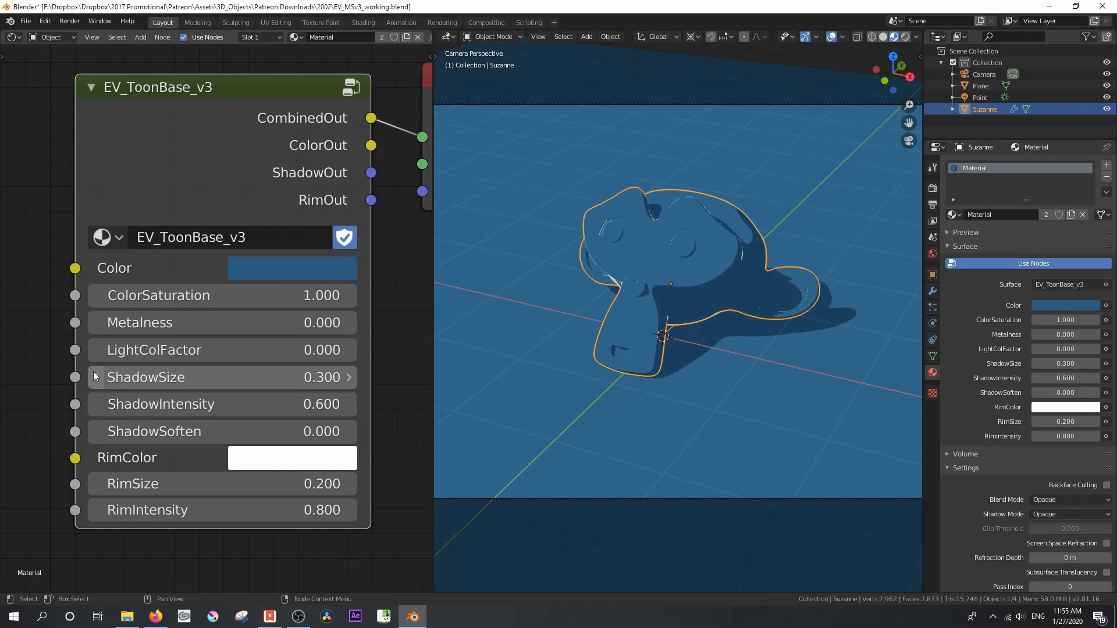
- Raise the toon node's ShadowSize in steps to 1.000
left_click(350, 378)
left_click(350, 378)
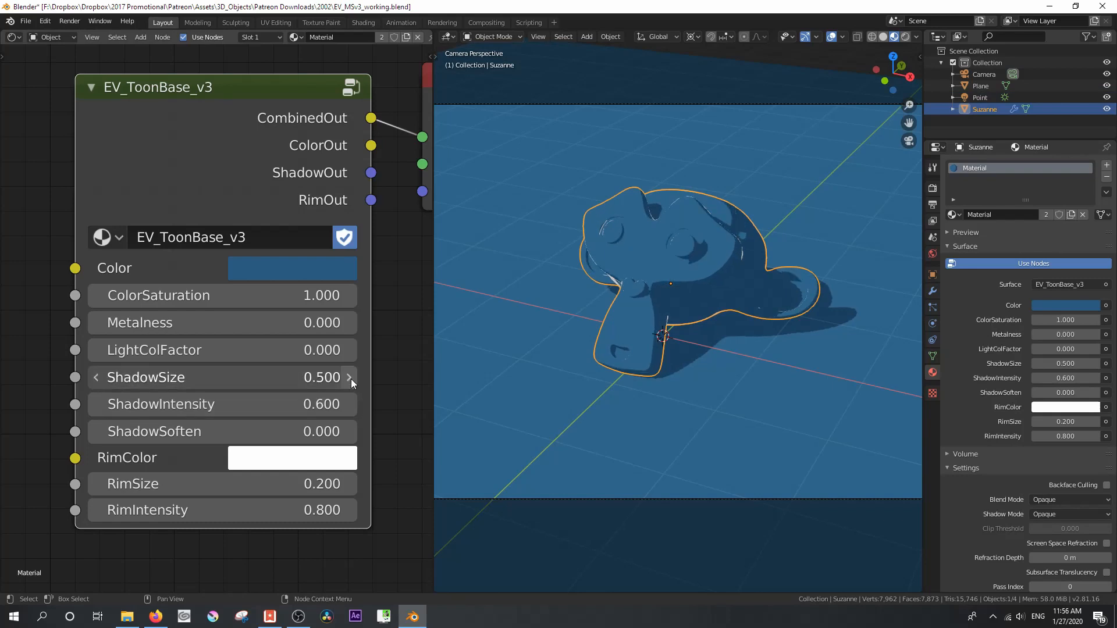
left_click(349, 377)
left_click(349, 378)
left_click(349, 378)
left_click(350, 377)
left_click(350, 378)
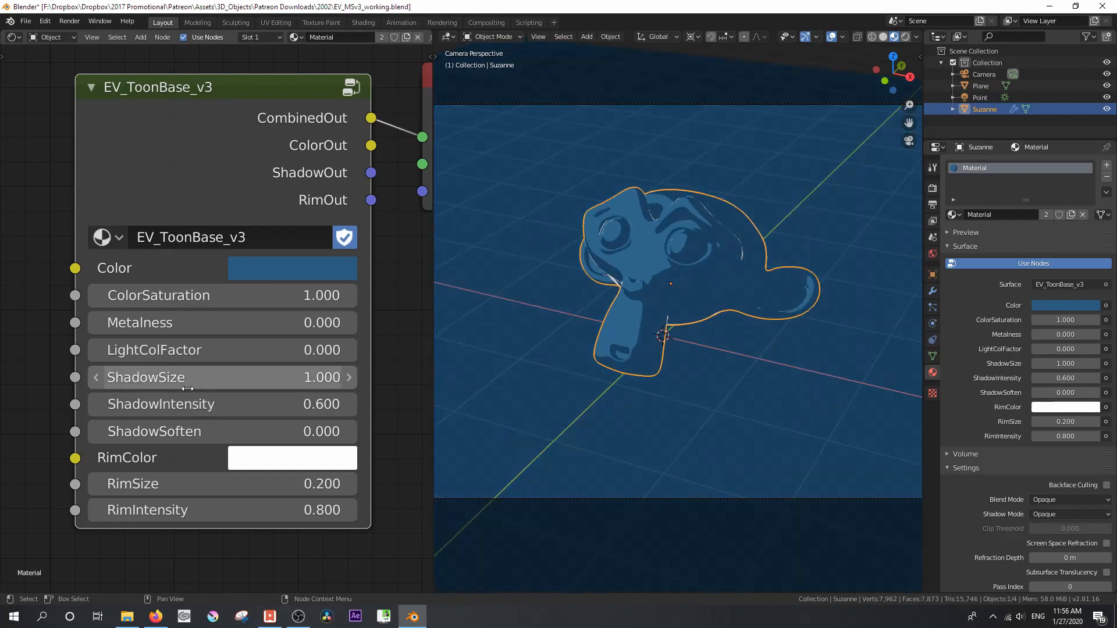
- Set the toon node's ShadowSize to 0.500
left_click(94, 378)
left_click(95, 377)
left_click(95, 378)
left_click(94, 378)
left_click(94, 377)
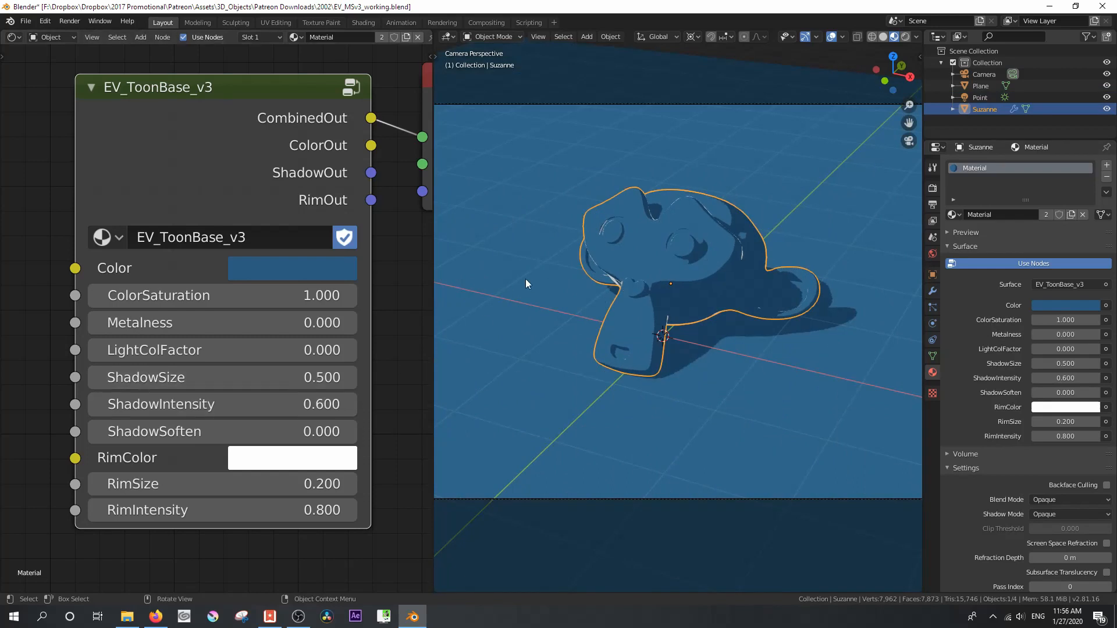
- Raise the sun light's strength to compare the shading on Suzanne, and restore it to 2.000
scroll(526, 278, "down", 3)
left_click(476, 339)
left_click_drag(1056, 244, 1088, 243)
left_click(684, 290)
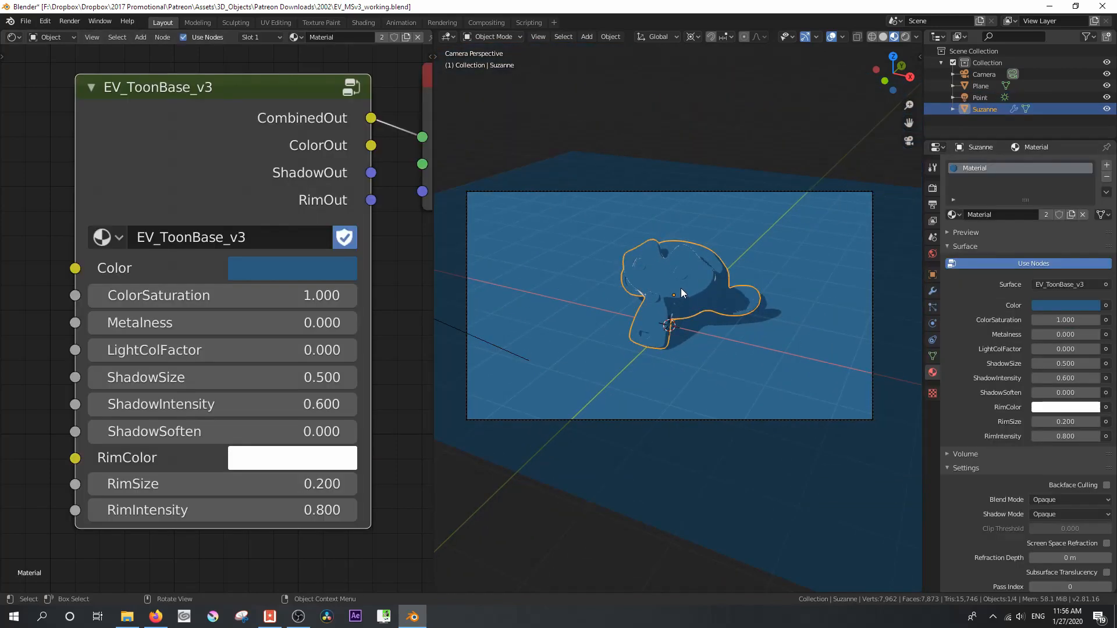
scroll(617, 314, "up", 3)
scroll(547, 379, "down", 4)
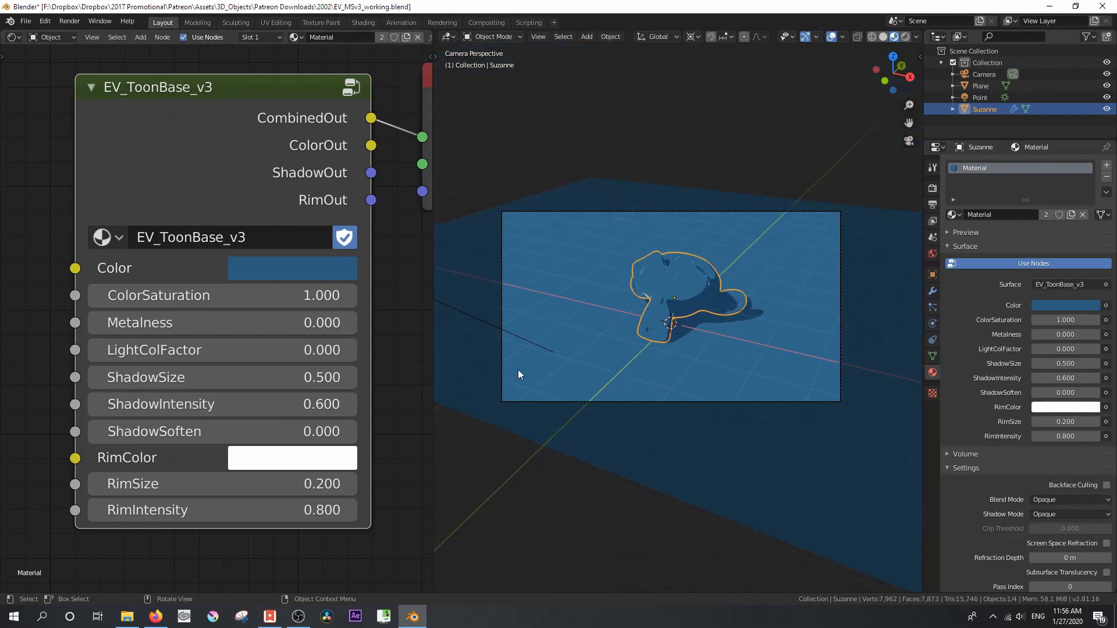
left_click(526, 343)
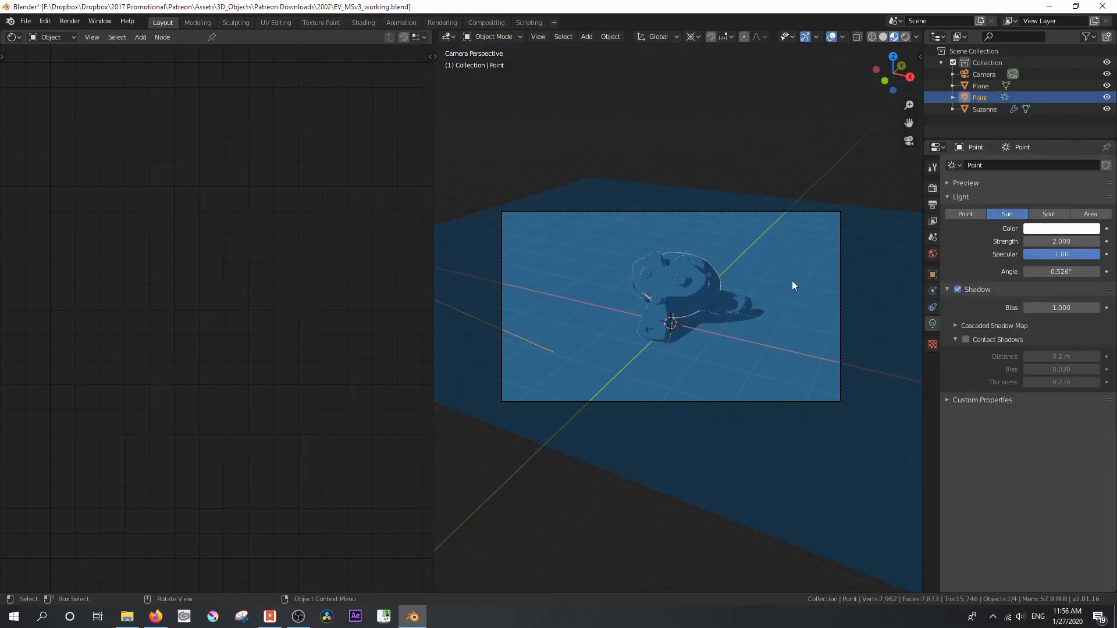
left_click(667, 285)
scroll(667, 285, "up", 4)
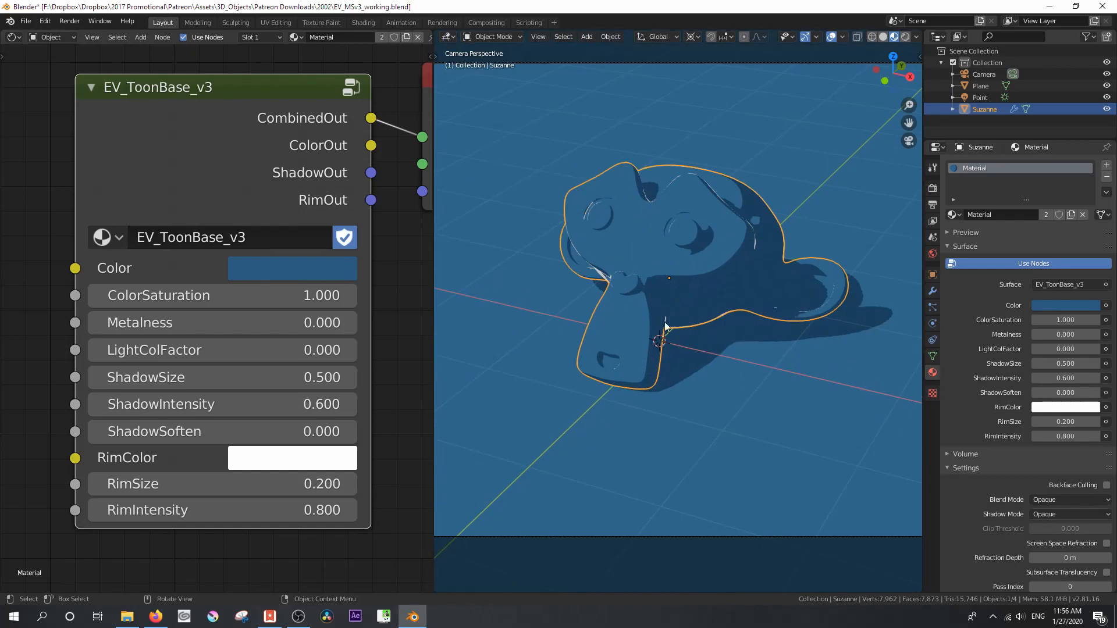
- Set the toon node's ShadowSoften to 1.000 and its ShadowIntensity to 0.700
left_click_drag(134, 440, 192, 440)
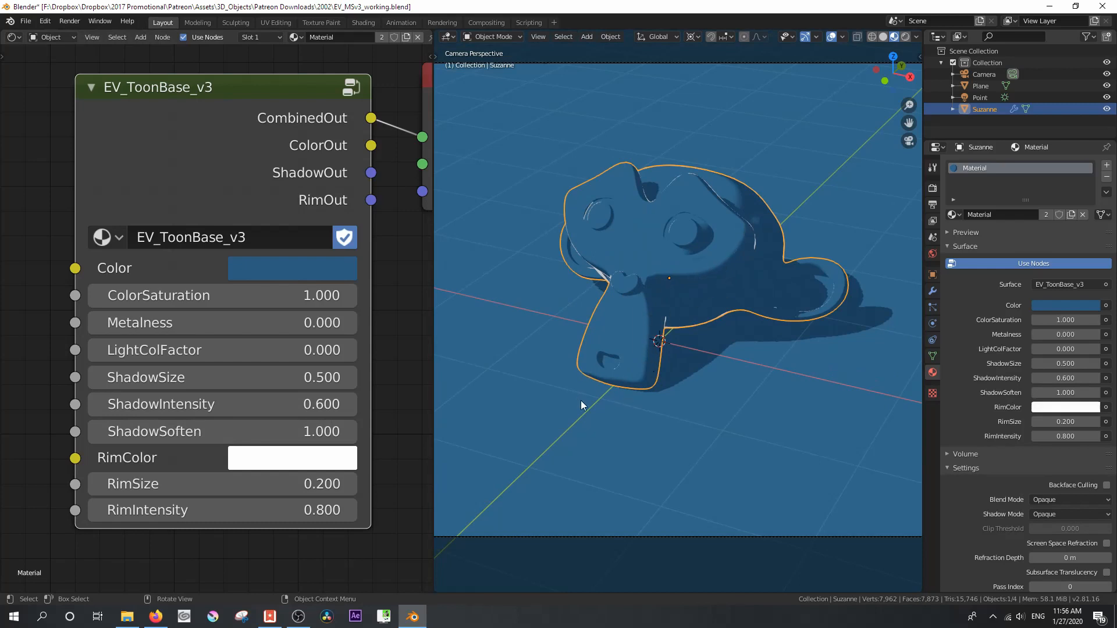
left_click(351, 404)
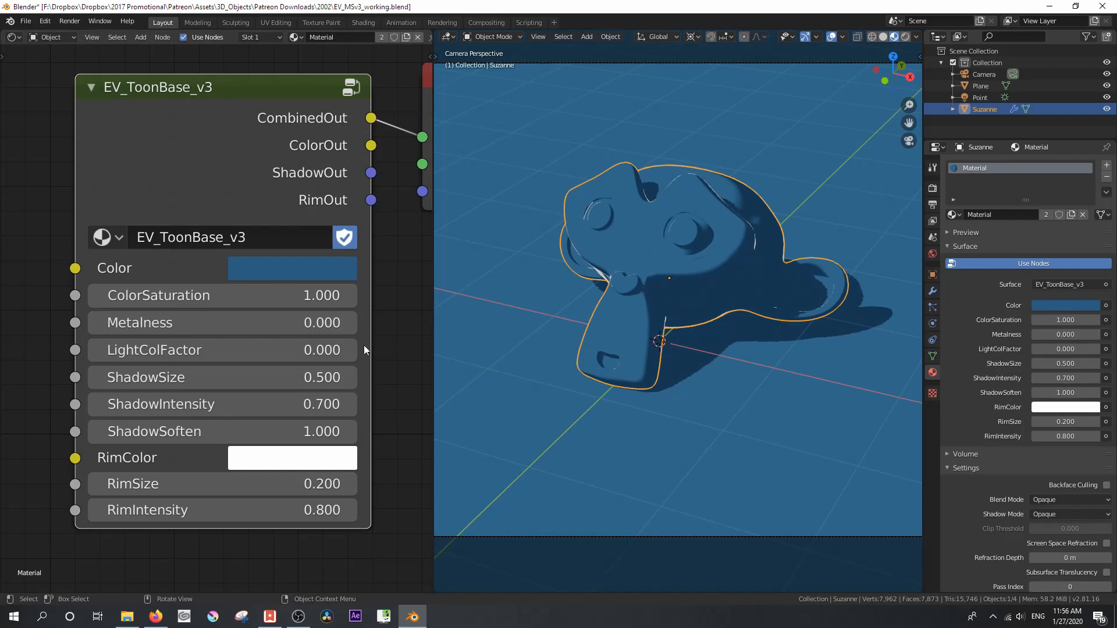
- Raise the toon node's Metalness in steps to 1.000 to test its effect on Suzanne
left_click(351, 321)
left_click(350, 321)
left_click(350, 321)
left_click(350, 321)
left_click(350, 321)
left_click(350, 321)
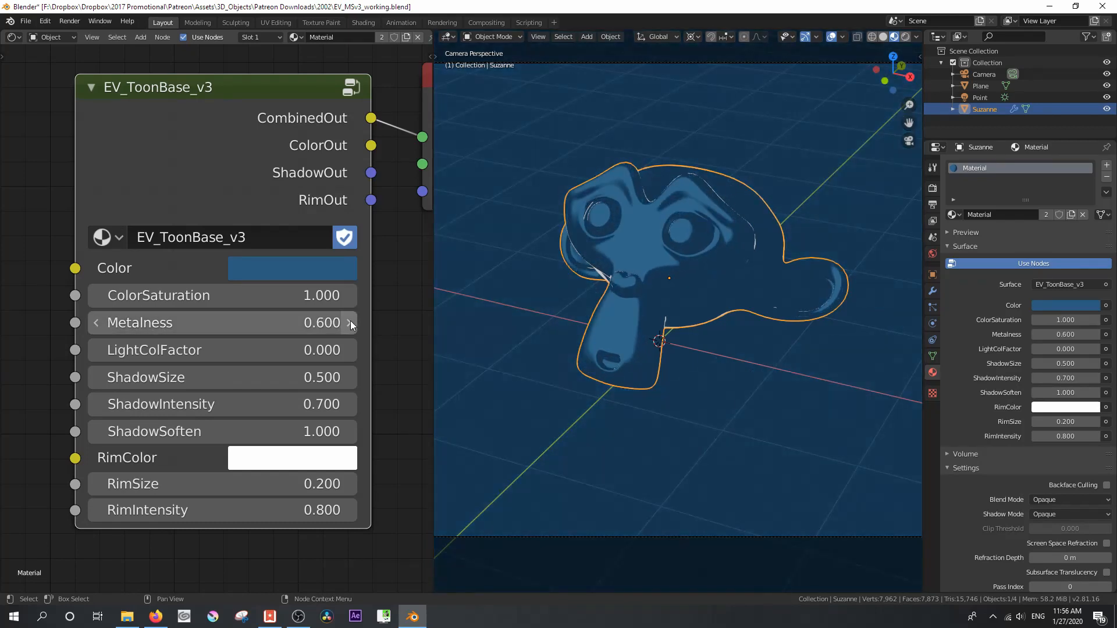
left_click(351, 322)
left_click(350, 321)
left_click(350, 321)
left_click(350, 321)
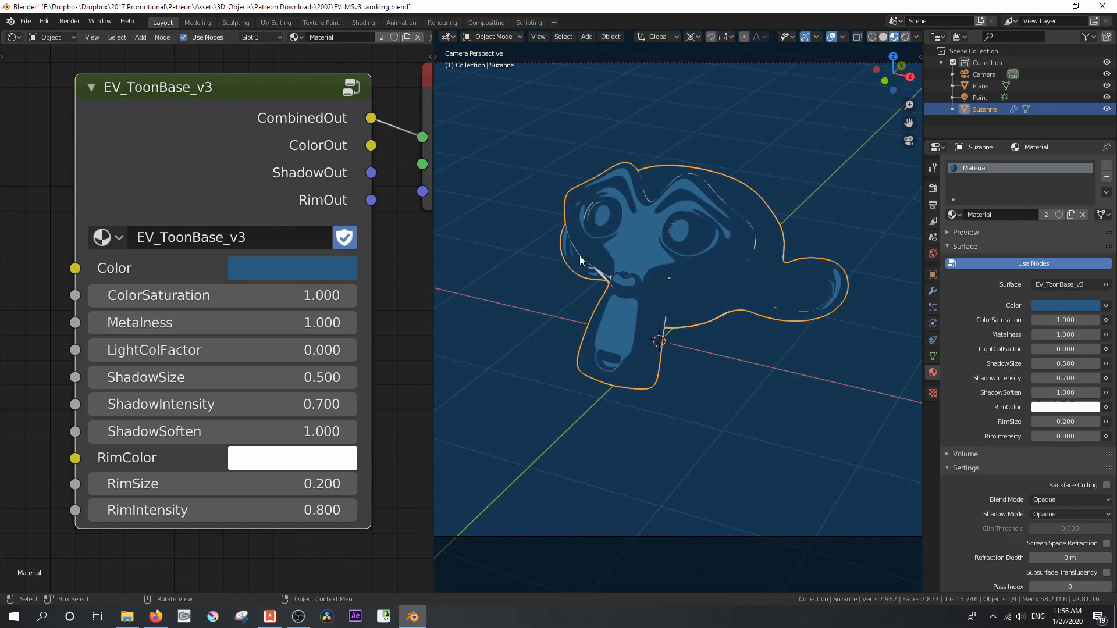
- Lower the toon node's Metalness to 0.400
scroll(637, 281, "up", 1)
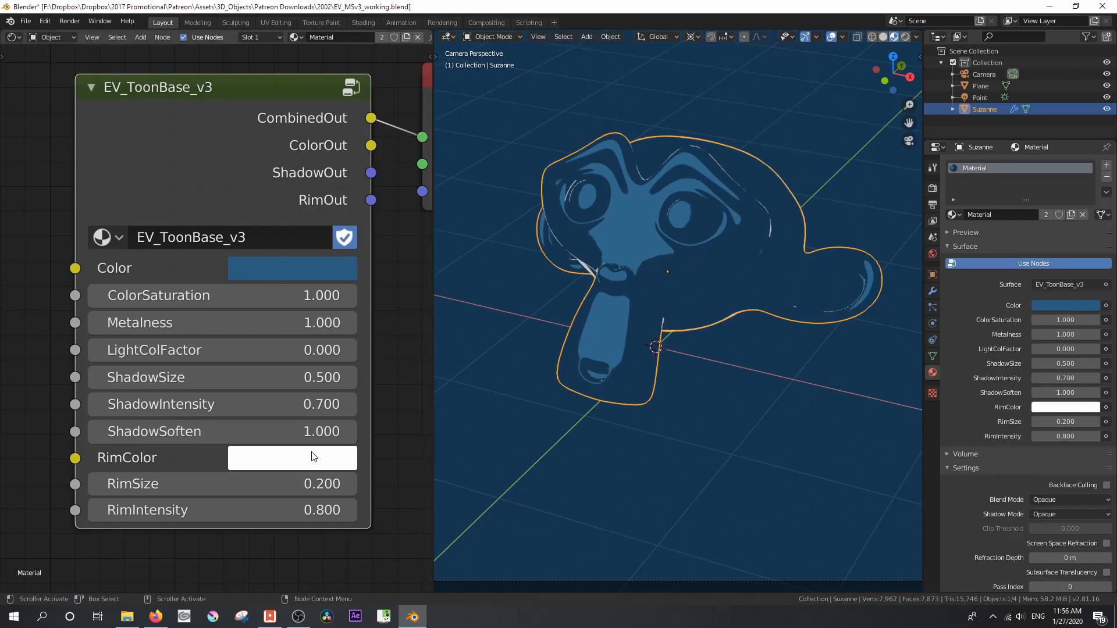
left_click(95, 323)
left_click(94, 323)
left_click(95, 323)
left_click(94, 323)
left_click(94, 323)
left_click(95, 323)
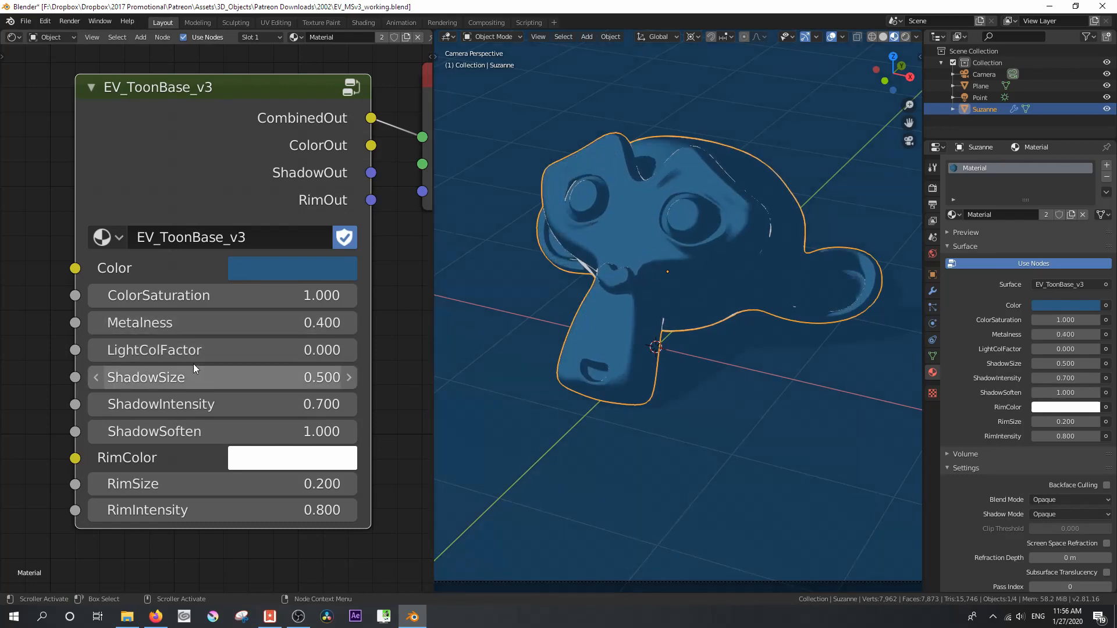
- Change the sun light's color to light pink with hue 0.875 and saturation 0.377, and reselect Suzanne
scroll(606, 249, "down", 6)
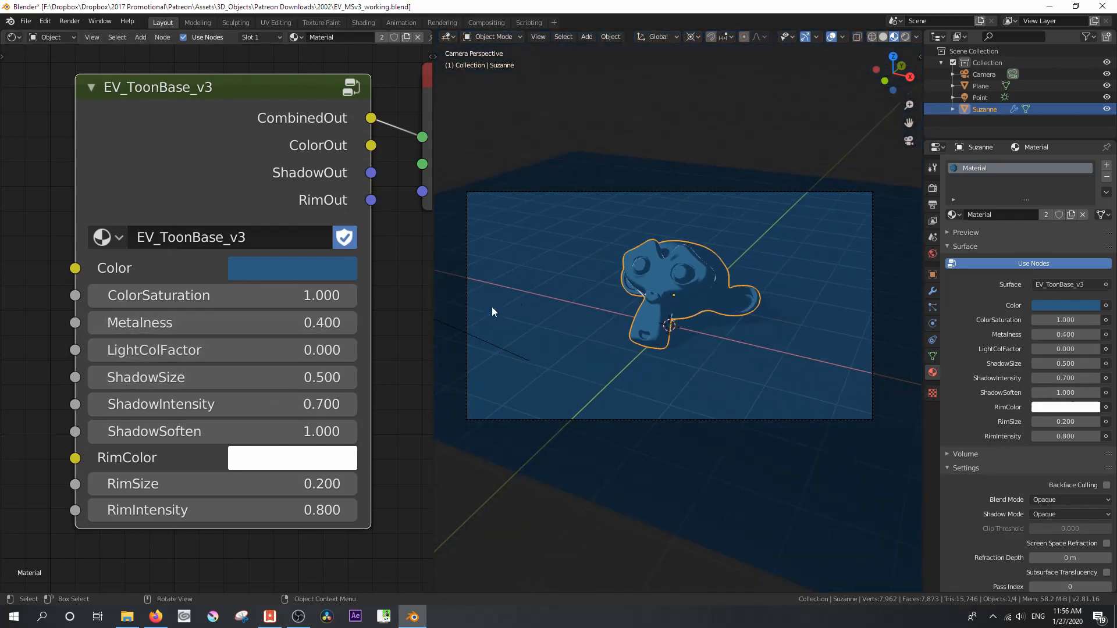
left_click(456, 327)
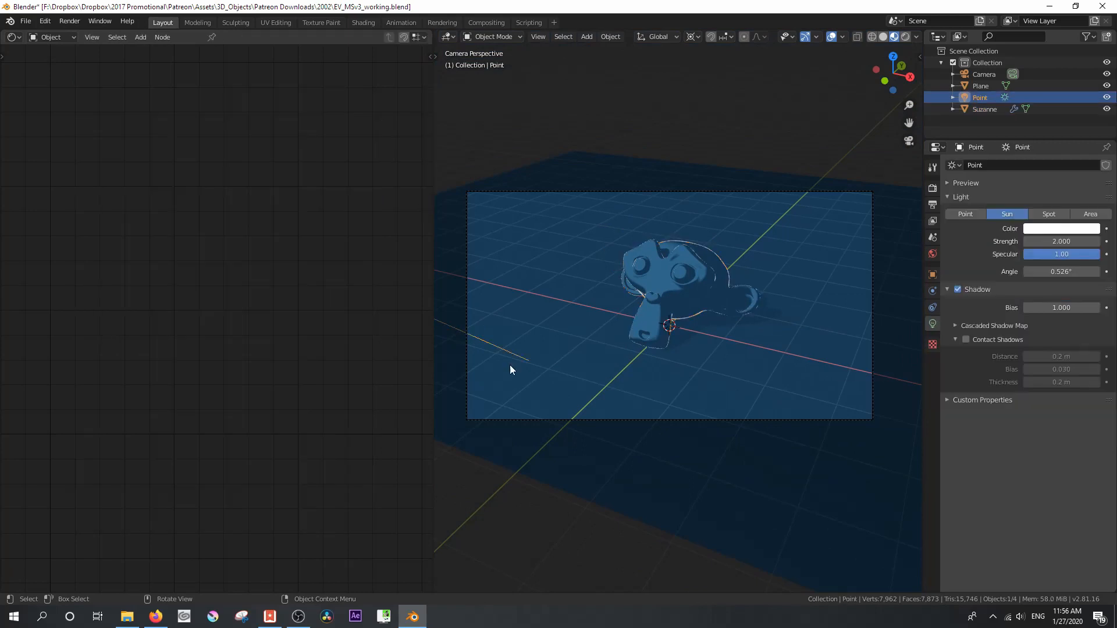
left_click(1043, 229)
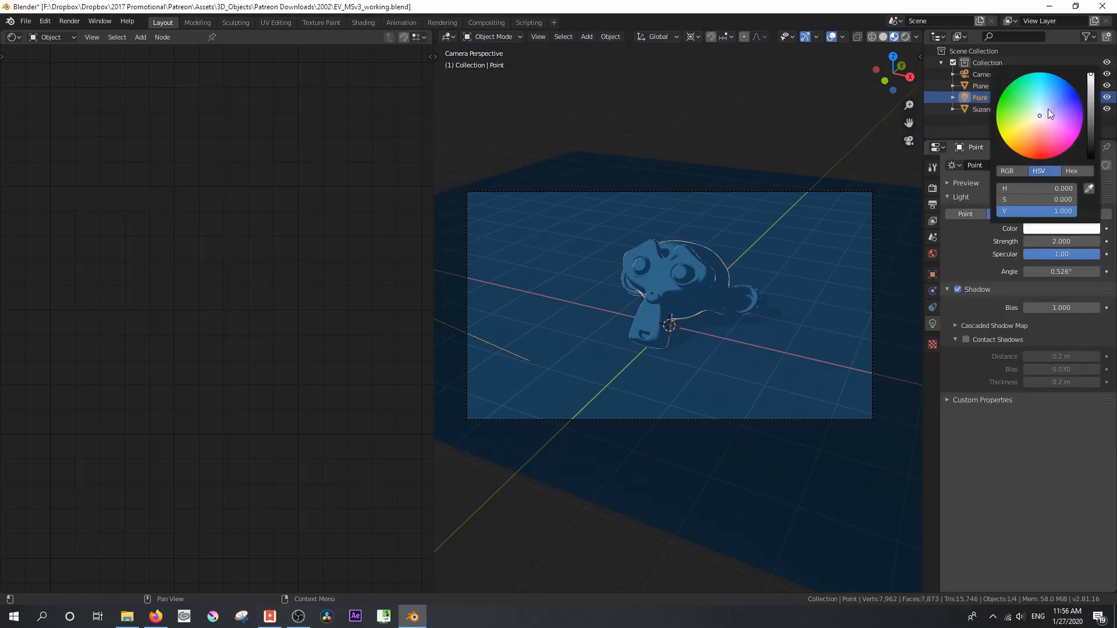
left_click(1053, 123)
left_click_drag(1053, 122, 1051, 126)
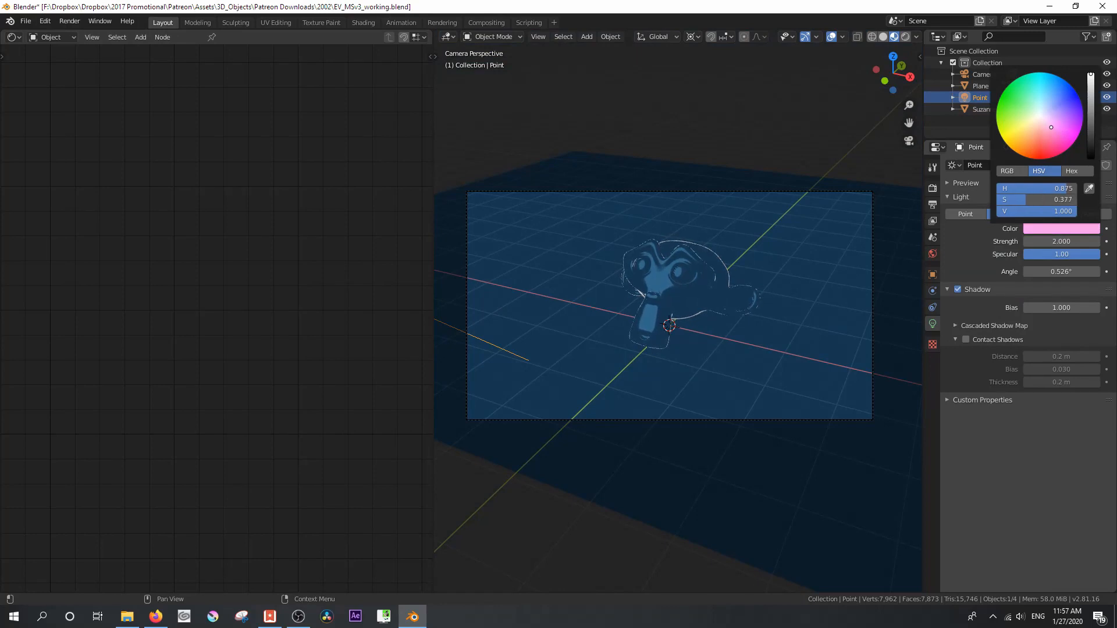
left_click(655, 289)
scroll(655, 289, "up", 5)
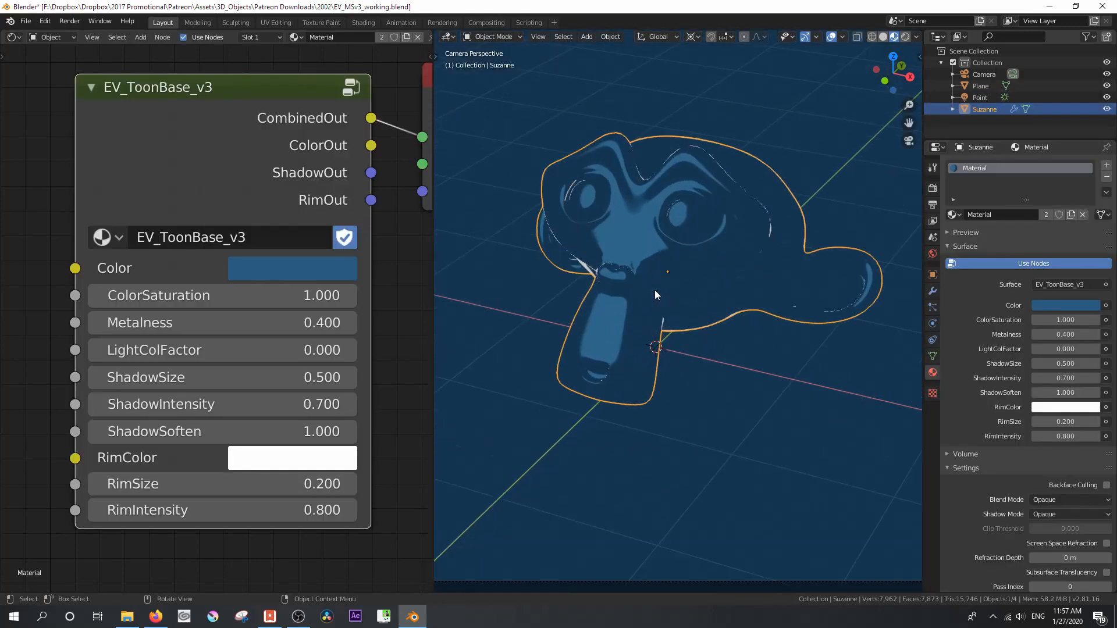
- Raise the toon node's LightColFactor in steps to 1.000 to test the light color's influence on Suzanne
left_click(349, 350)
left_click(349, 350)
left_click(349, 350)
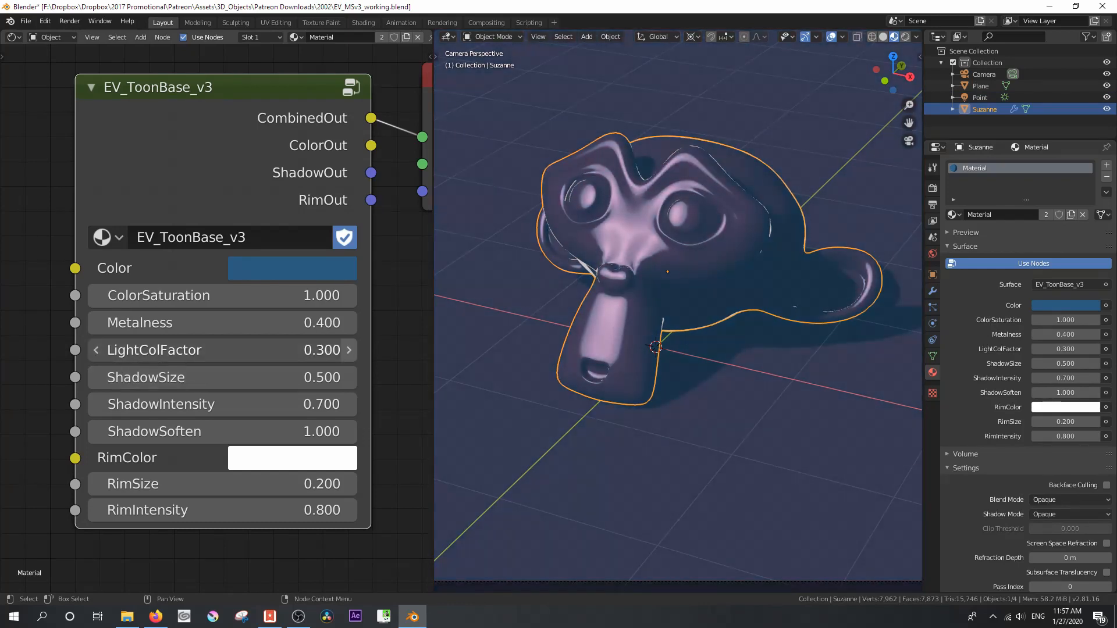
left_click(349, 349)
left_click(349, 350)
left_click(349, 349)
left_click(349, 350)
left_click(349, 349)
left_click(349, 350)
left_click(349, 349)
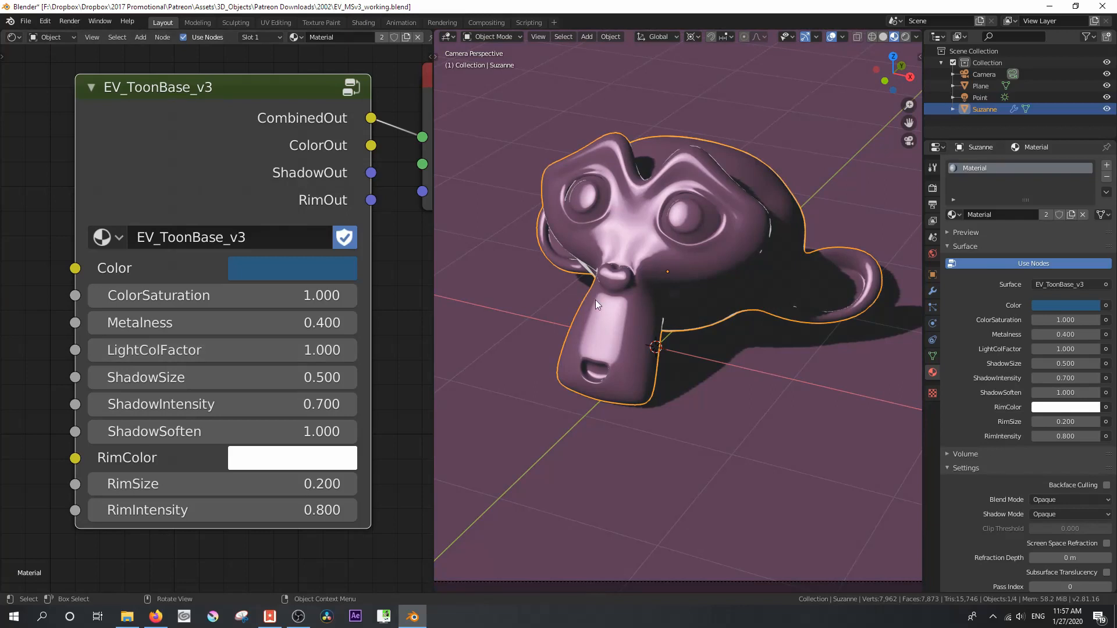
- Lower the toon node's LightColFactor to 0.300
scroll(606, 271, "down", 3)
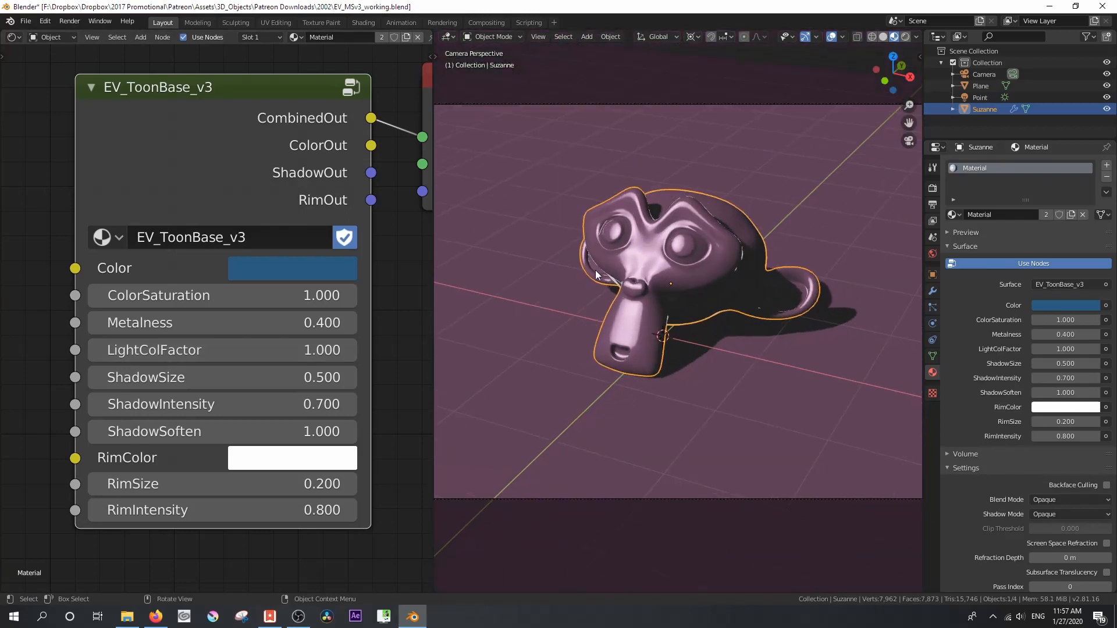
left_click_drag(175, 356, 113, 356)
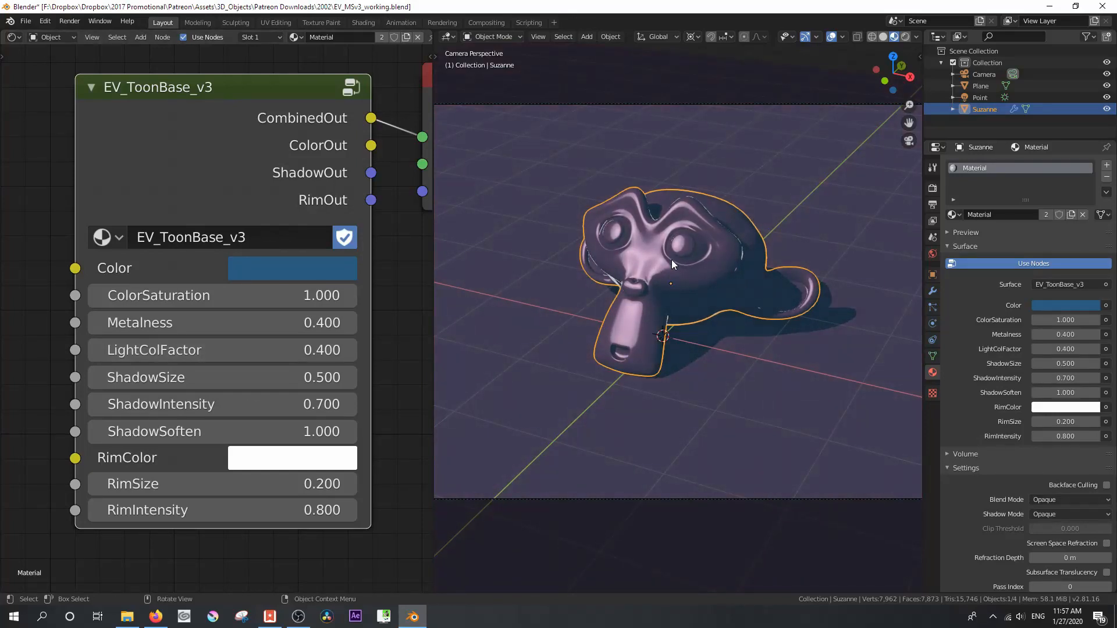
left_click(97, 351)
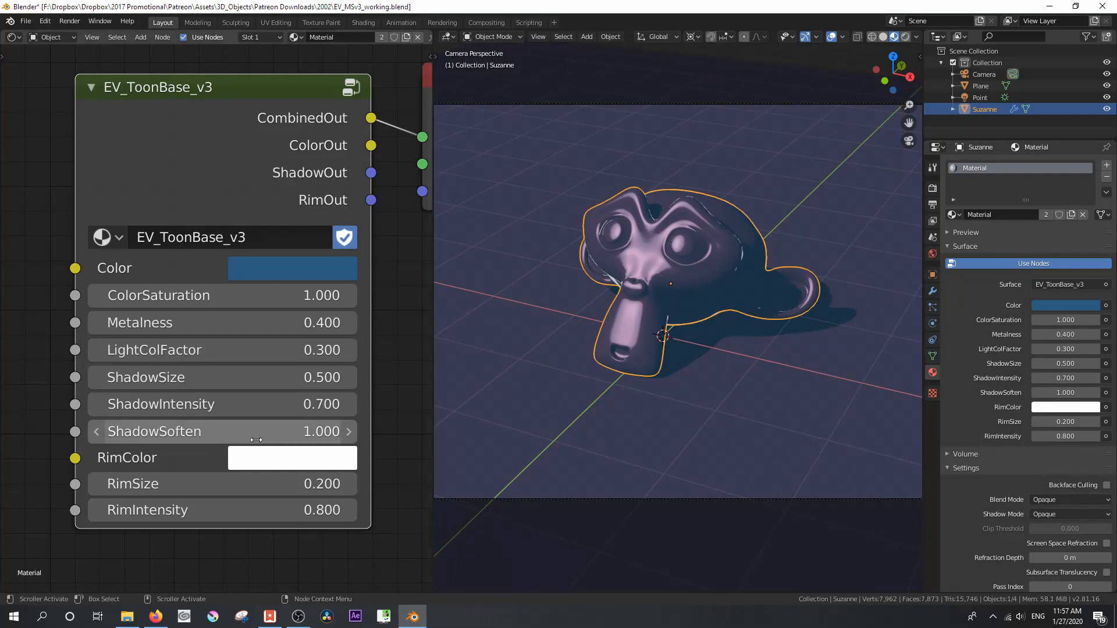
- Set the toon node's ShadowSoften to 0.000 and its Metalness to 0.600
left_click_drag(256, 432, 145, 431)
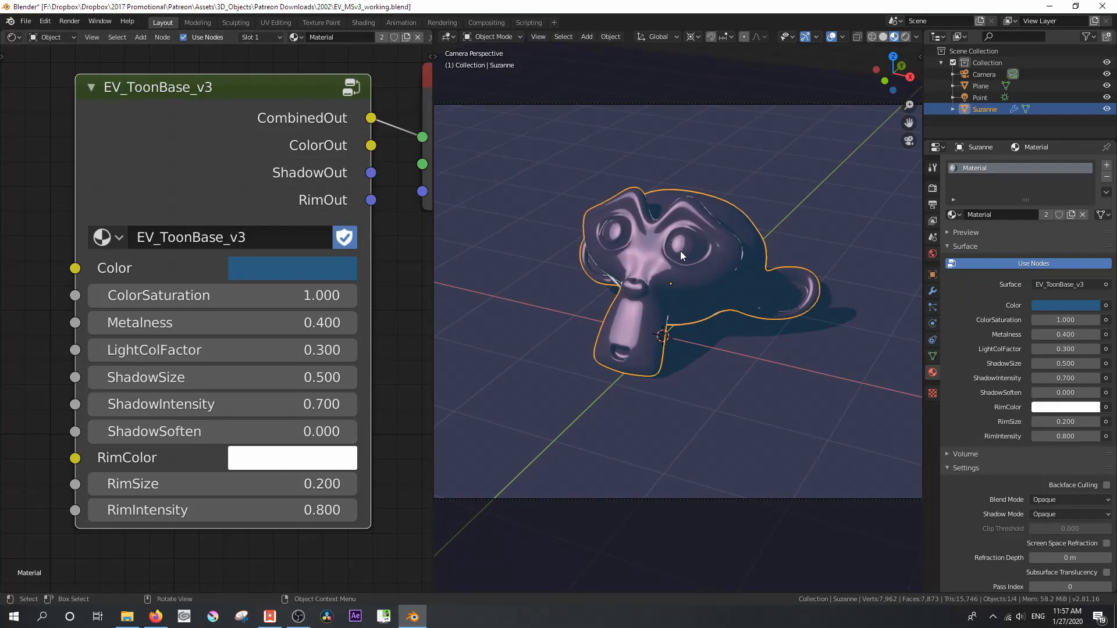
scroll(681, 255, "up", 2)
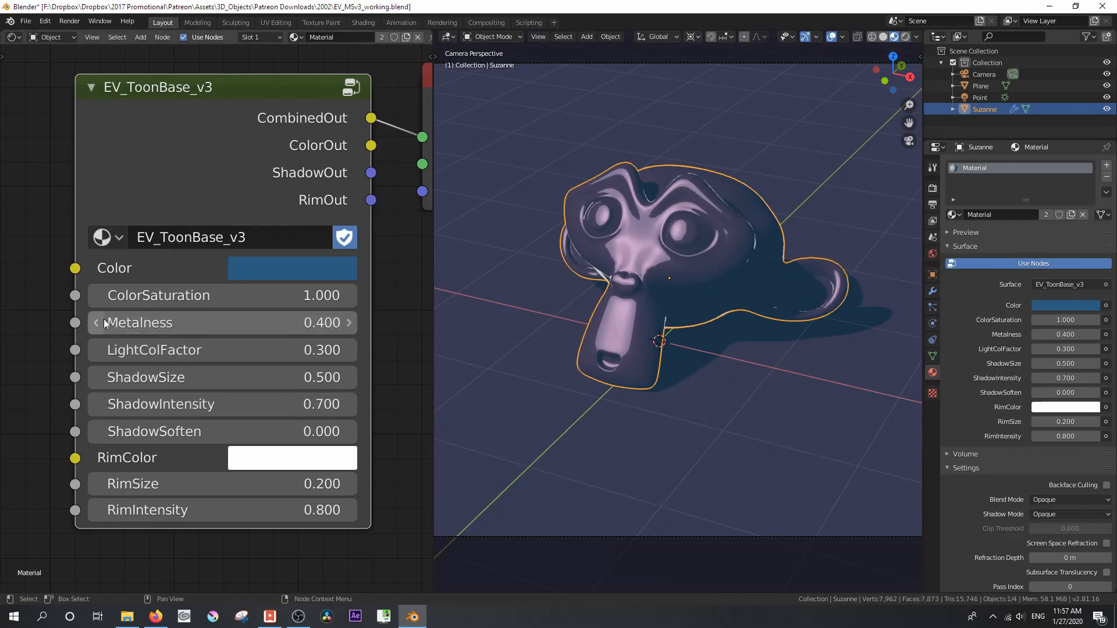
left_click(348, 323)
left_click(349, 323)
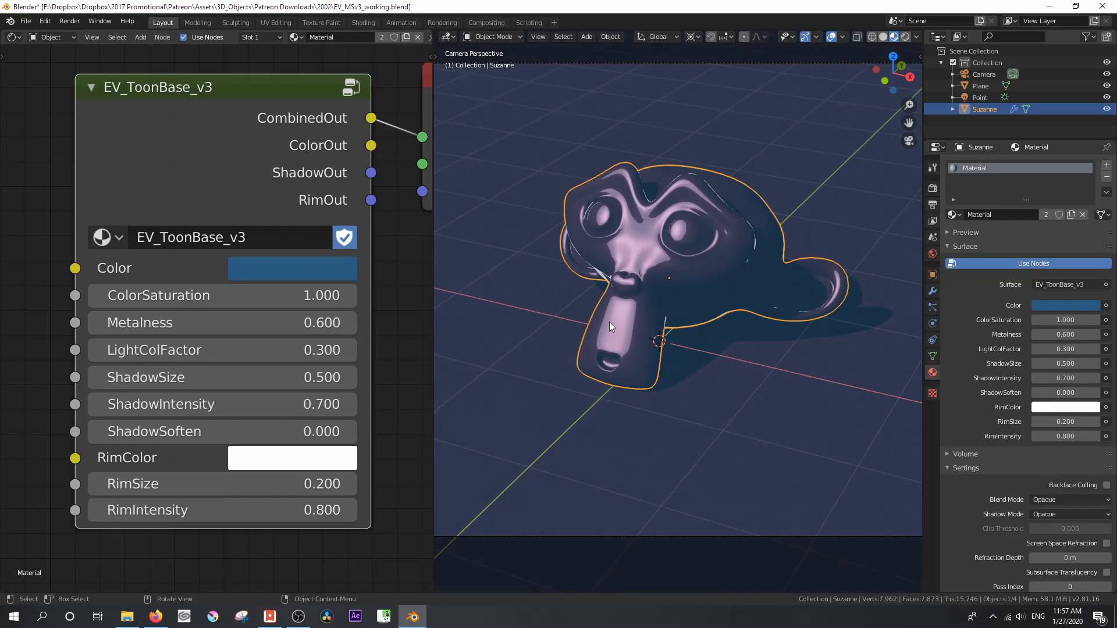
- Adjust the toon node's ShadowSize to 0.300 and its ShadowIntensity to 0.600
left_click(348, 377)
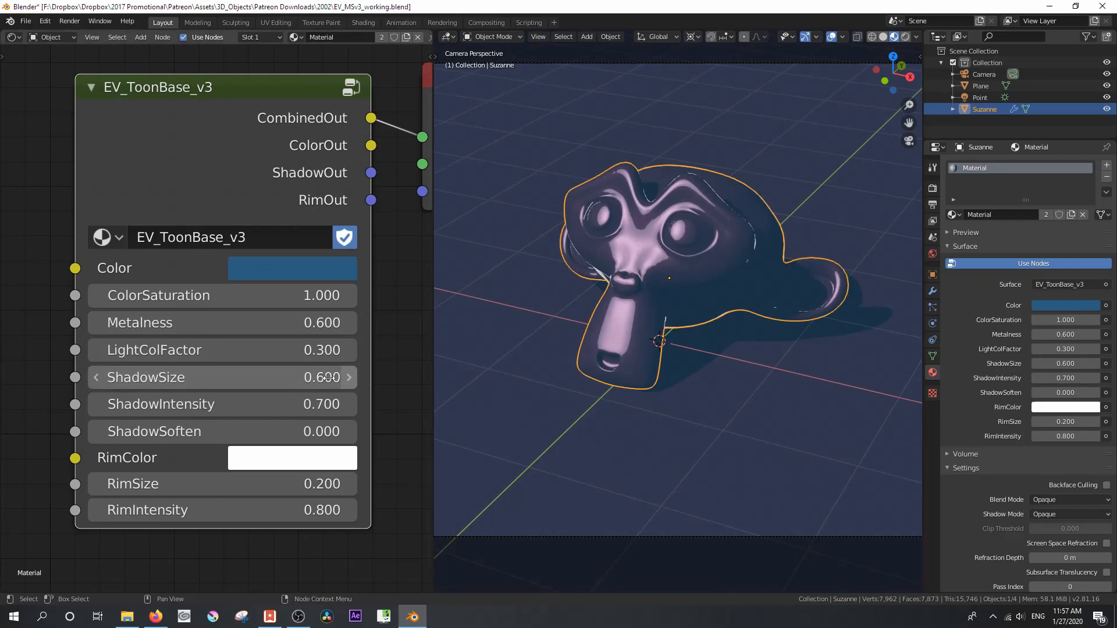
left_click(95, 377)
left_click(96, 377)
left_click(95, 377)
left_click(95, 377)
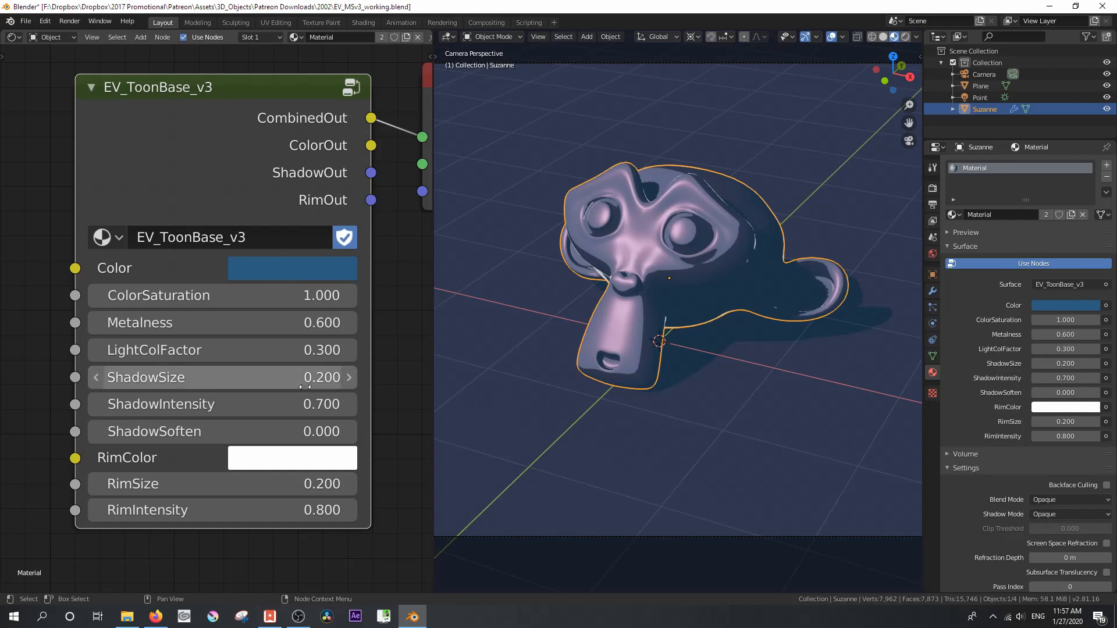
left_click(349, 377)
left_click(348, 404)
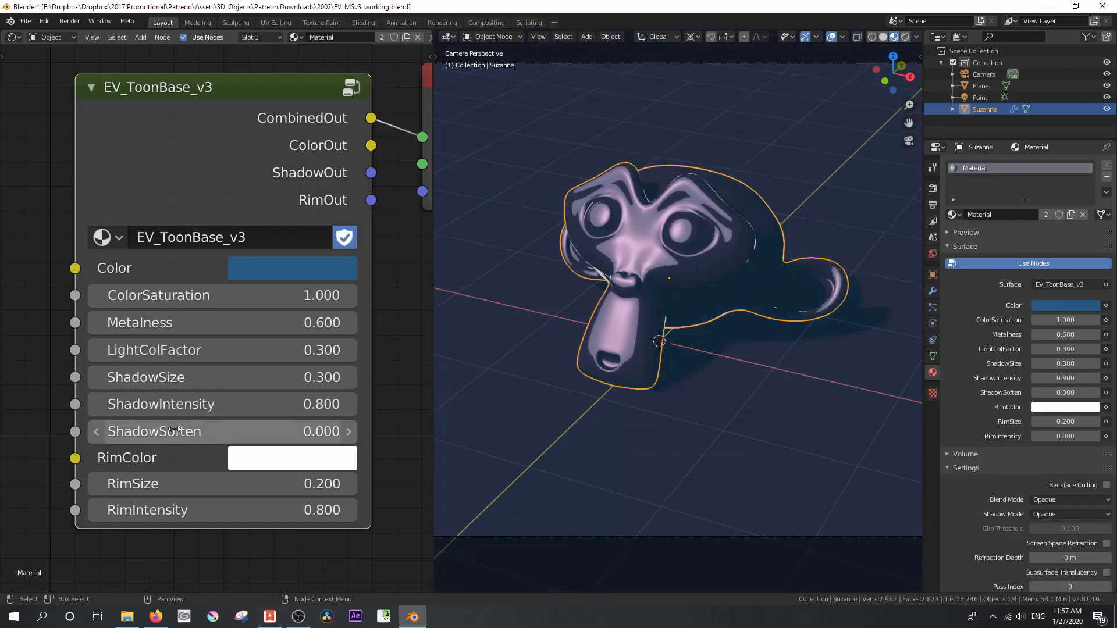
left_click(95, 404)
left_click(96, 404)
- Reset the toon node's RimSize and RimIntensity to zero, and raise RimSize to 0.500
scroll(172, 458, "down", 1)
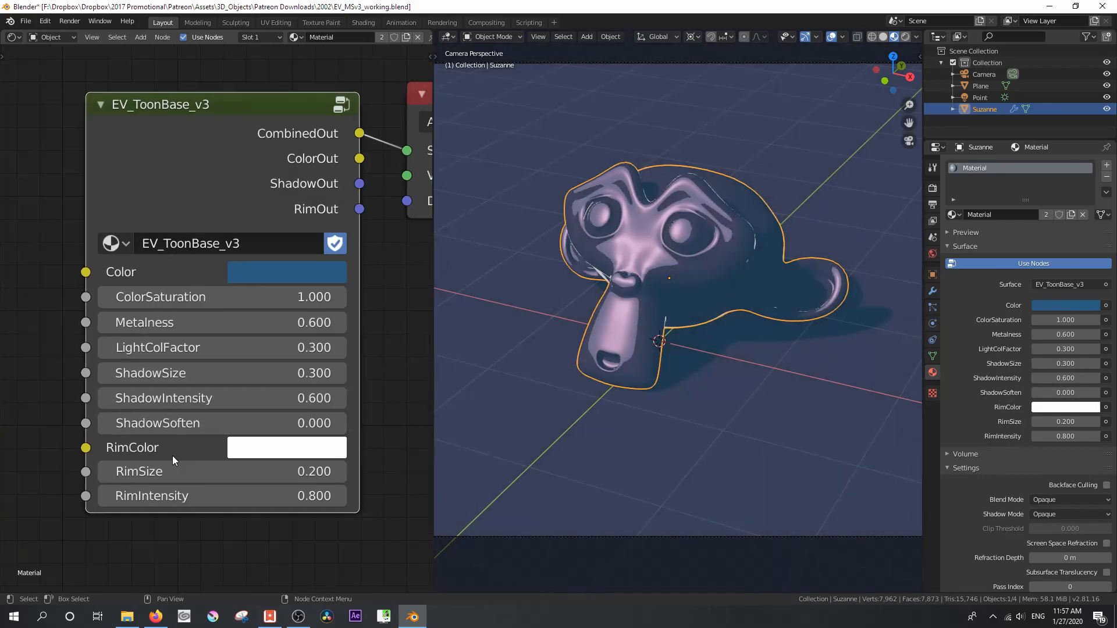
scroll(172, 456, "up", 1)
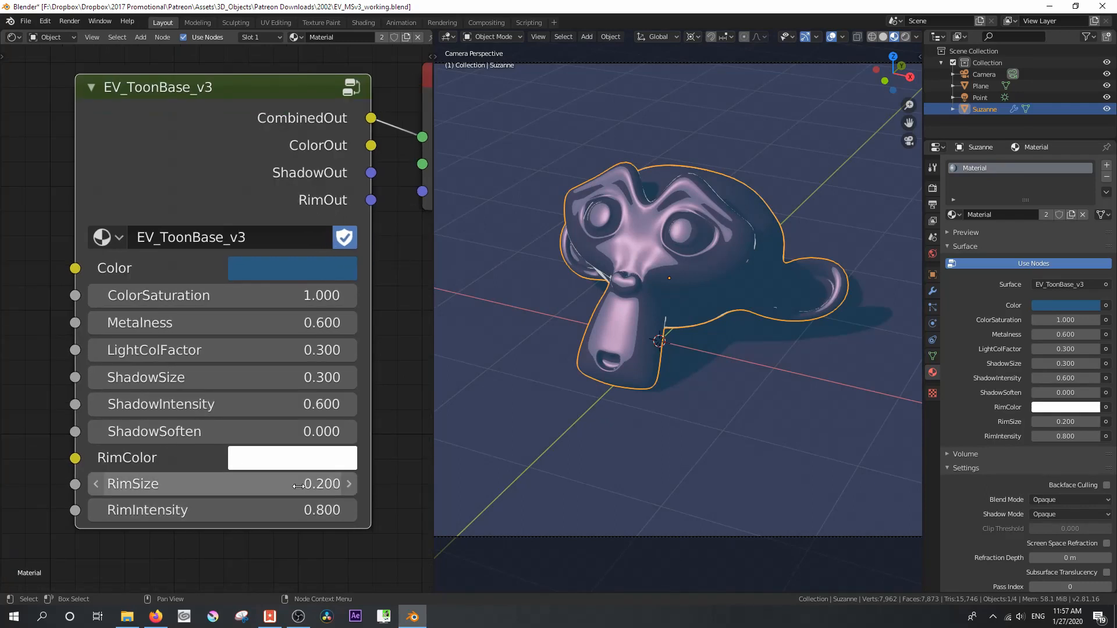
key("BackSpace")
key("BackSpace")
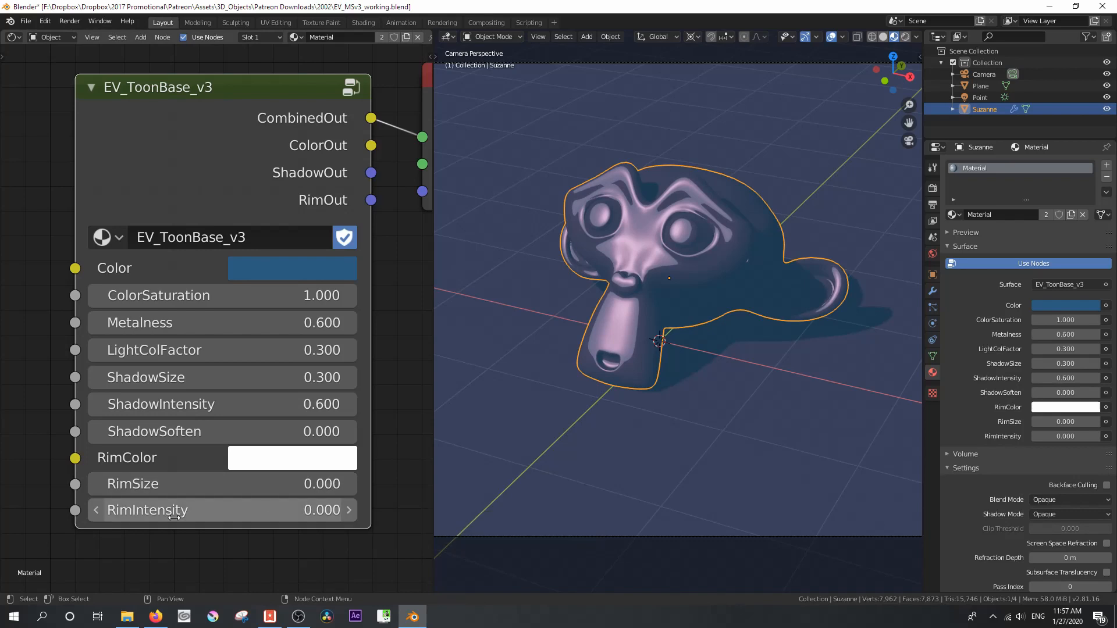
left_click_drag(175, 484, 198, 484)
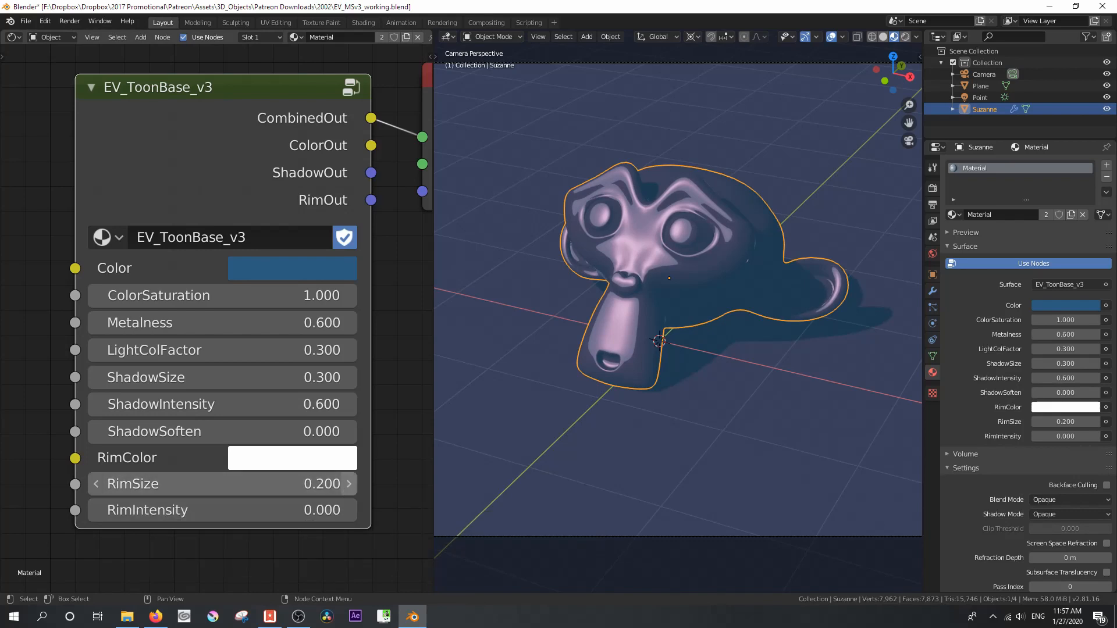
left_click(346, 486)
left_click(346, 486)
left_click(347, 486)
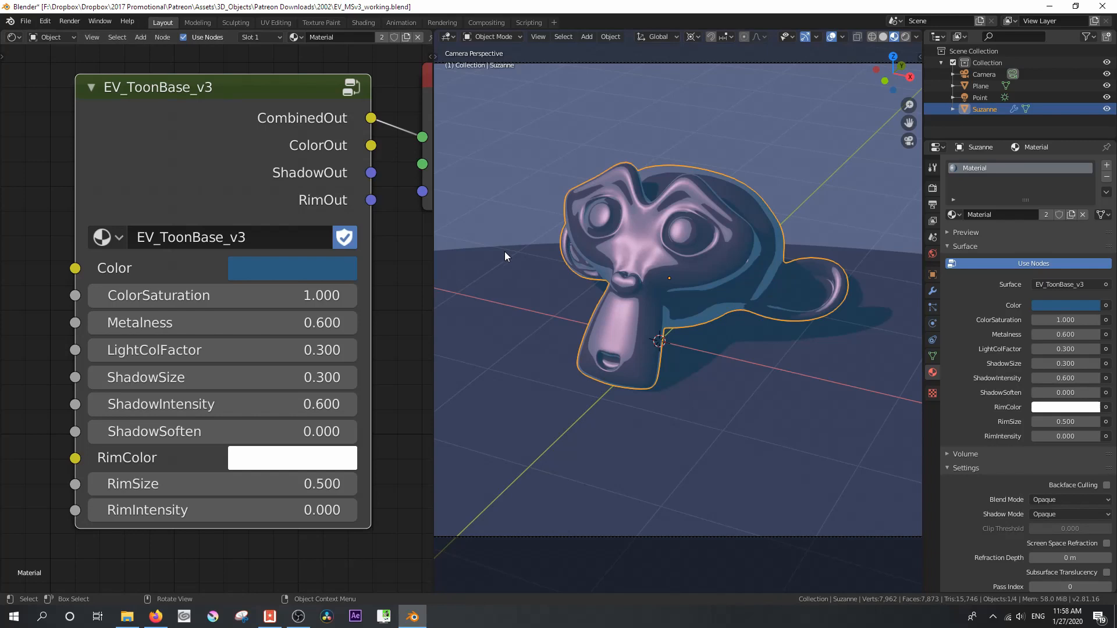
- Raise the toon node's RimIntensity in steps to 1.000
middle_click_drag(554, 298, 675, 309)
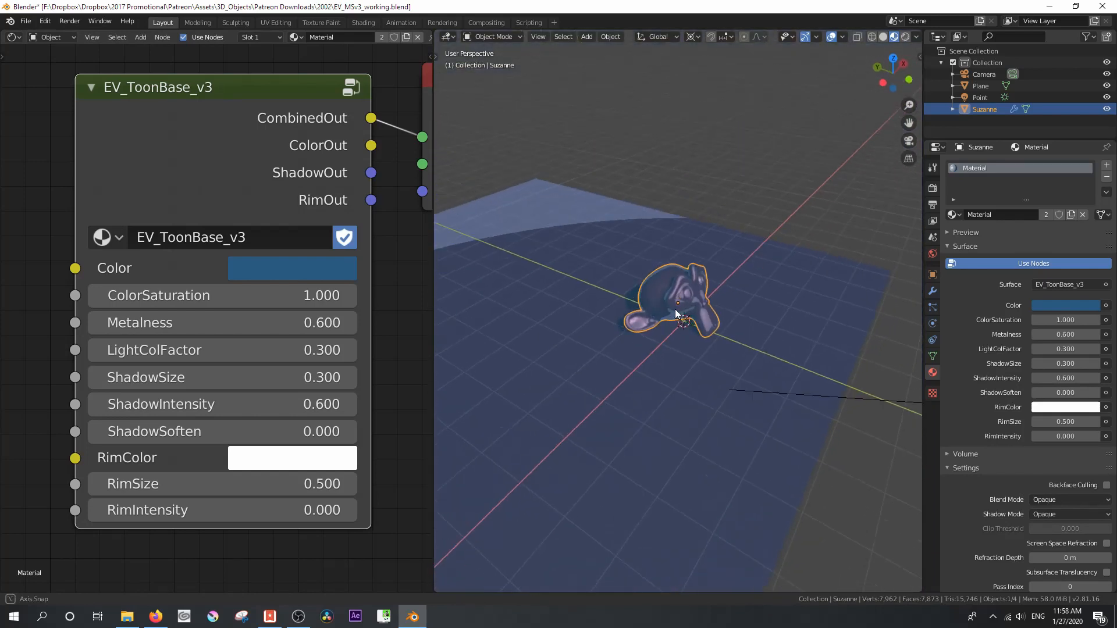
scroll(669, 313, "up", 4)
mouse_move(739, 323)
middle_mouse_down()
mouse_move(697, 330)
mouse_move(606, 301)
mouse_move(585, 316)
mouse_move(638, 345)
mouse_move(714, 341)
mouse_move(731, 320)
middle_mouse_up()
left_click(349, 510)
left_click(348, 510)
left_click(348, 510)
left_click(349, 510)
left_click(348, 510)
left_click(349, 510)
left_click(349, 510)
left_click(349, 510)
left_click(349, 510)
left_click(349, 510)
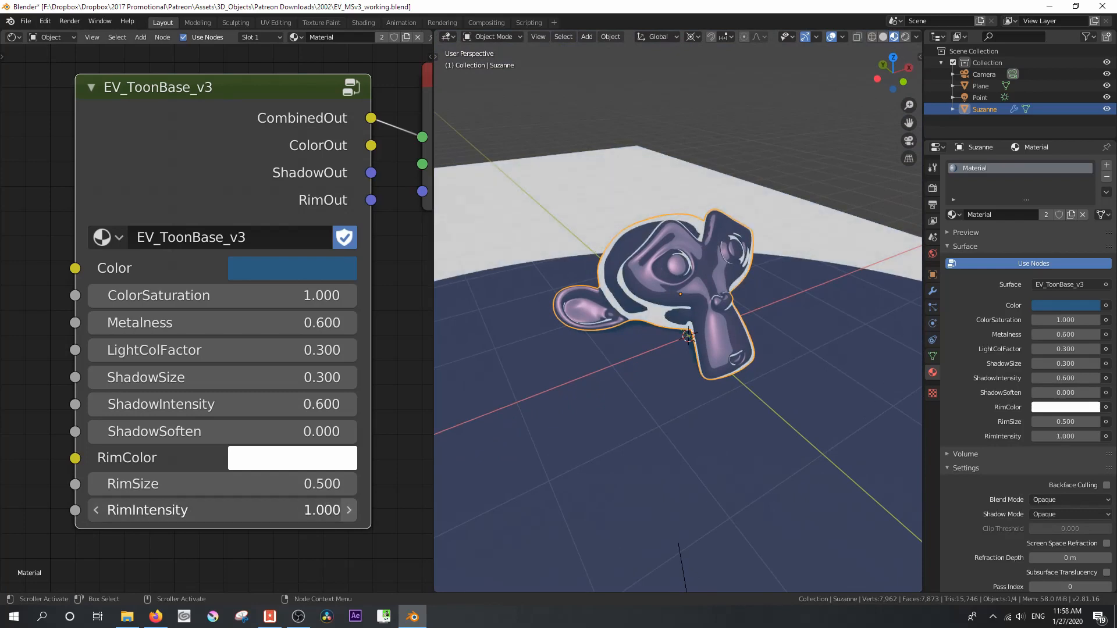
- Change the toon node's RimColor to bright cyan and lower its RimSize to 0.400
mouse_move(674, 373)
middle_mouse_down()
mouse_move(711, 372)
mouse_move(599, 372)
mouse_move(599, 354)
mouse_move(706, 368)
mouse_move(687, 378)
middle_mouse_up()
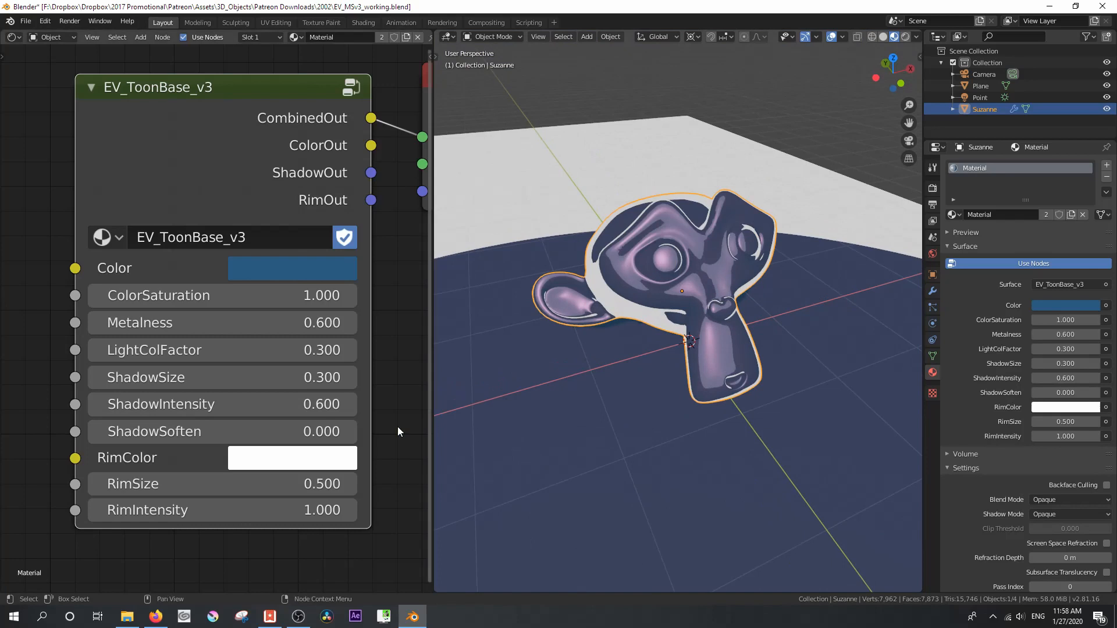
left_click(295, 458)
mouse_move(346, 100)
left_mouse_down()
mouse_move(338, 139)
mouse_move(258, 247)
mouse_move(251, 235)
mouse_move(337, 162)
mouse_move(350, 104)
mouse_move(339, 105)
mouse_move(348, 107)
left_mouse_up()
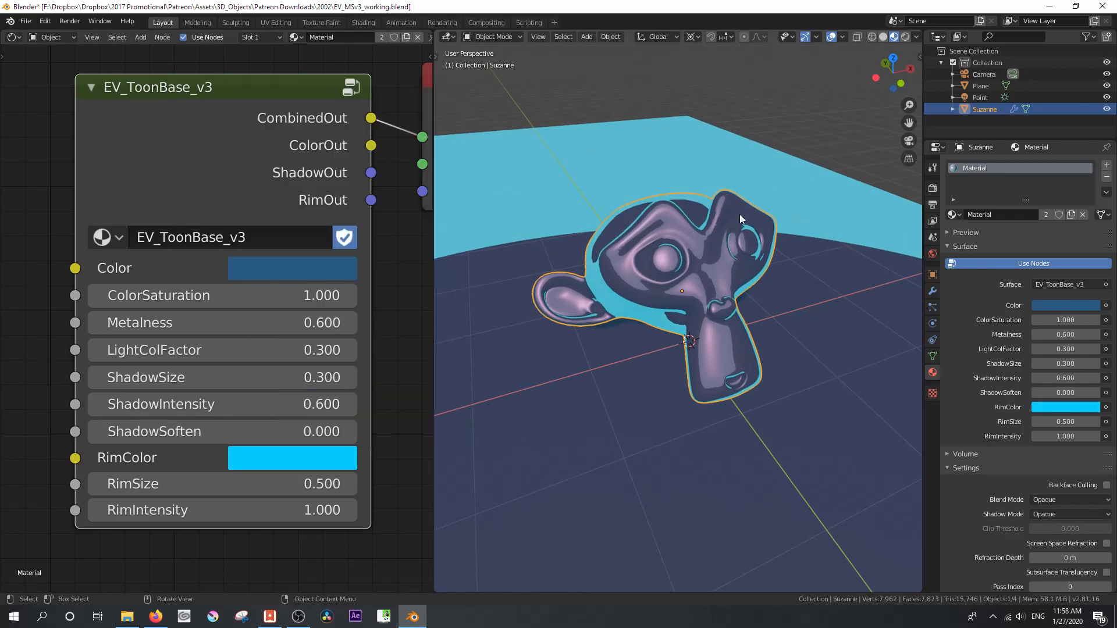
left_click(95, 484)
middle_click_drag(685, 321, 633, 309)
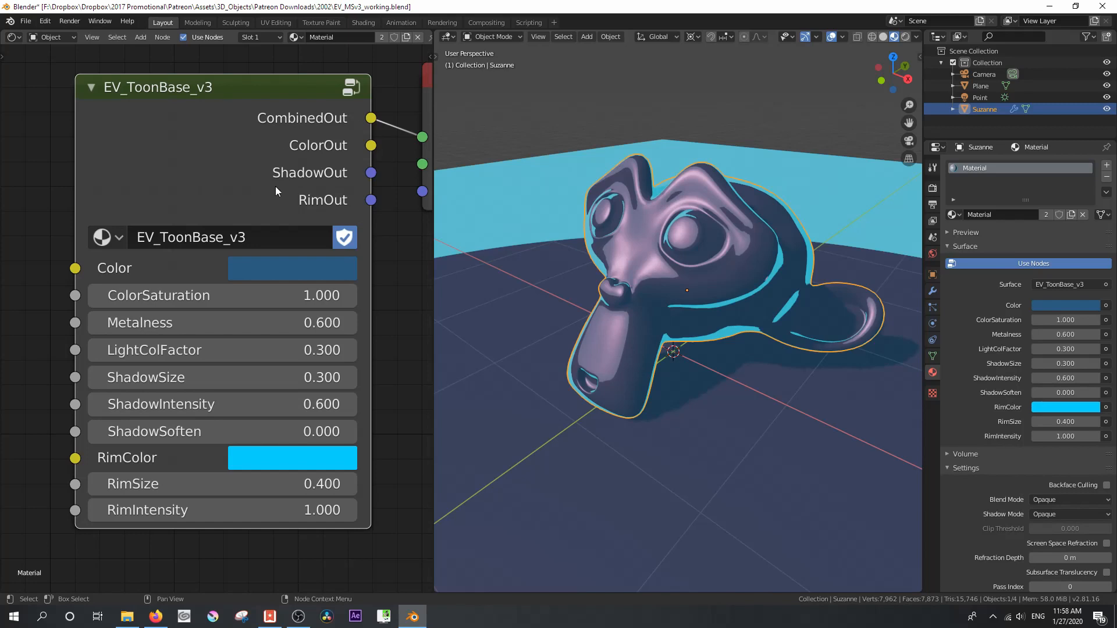
- Preview the toon node's ColorOut output through a Viewer node and make room around the nodes
middle_click_drag(390, 237, 335, 235)
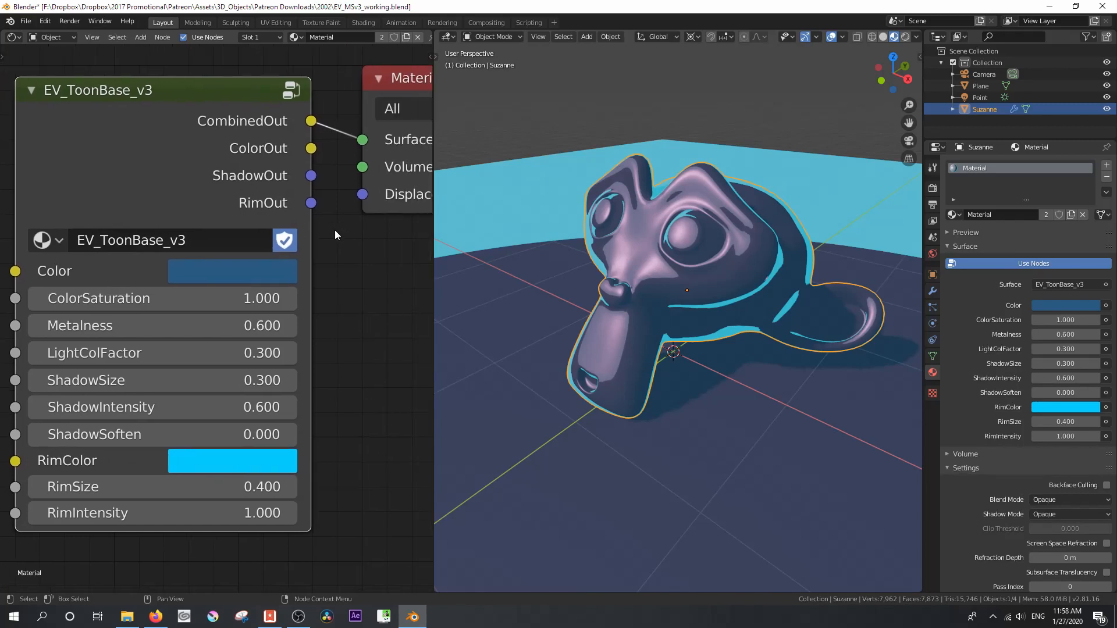
left_click(226, 182, "ctrl+shift")
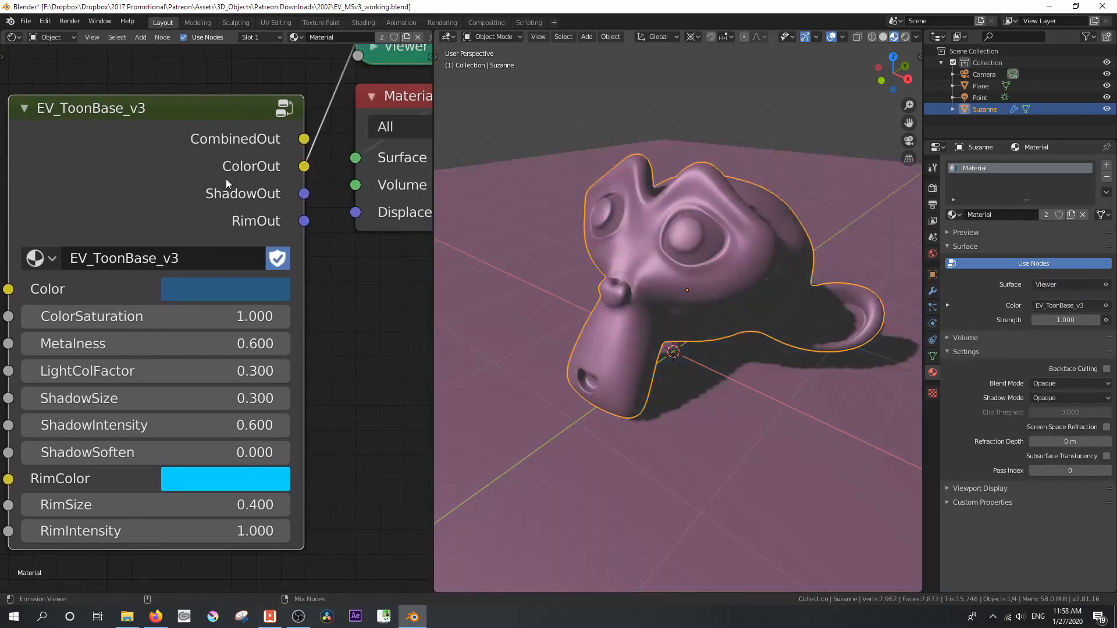
left_click_drag(333, 181, 458, 180)
middle_click_drag(357, 230, 304, 233)
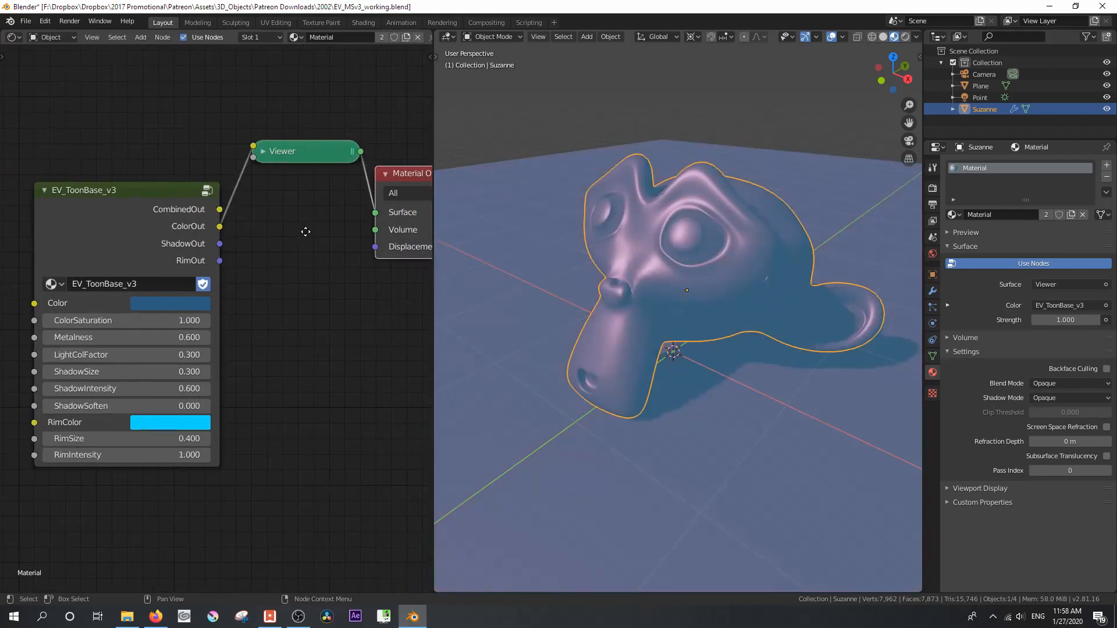
- Switch the Viewer node to the toon node's CombinedOut output and examine the combined shading on Suzanne
left_click_drag(220, 226, 254, 145)
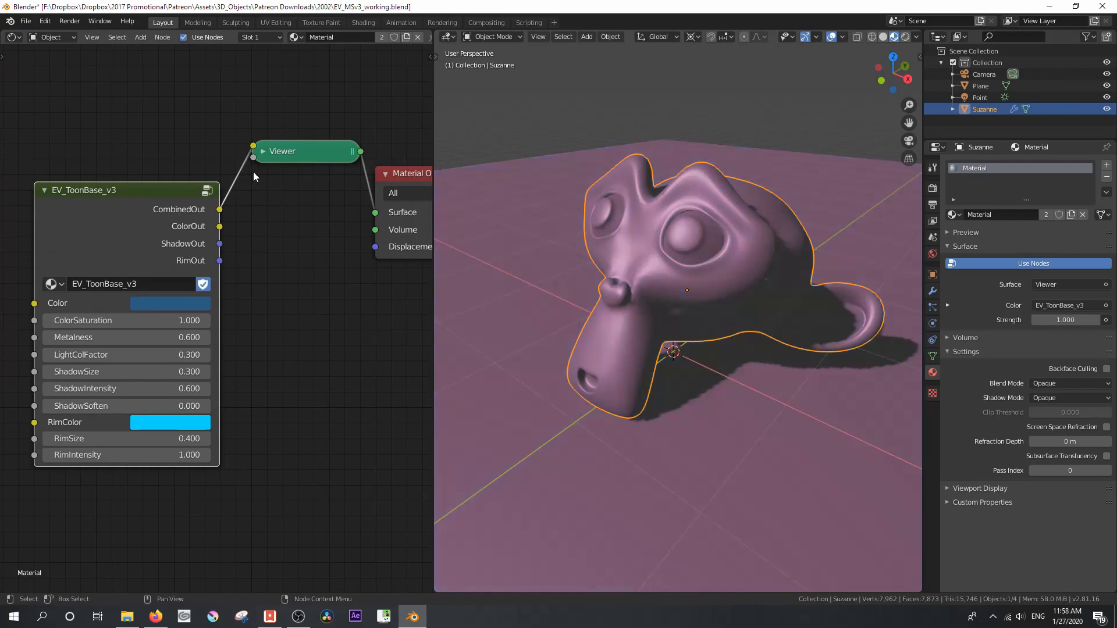
scroll(299, 235, "up", 1)
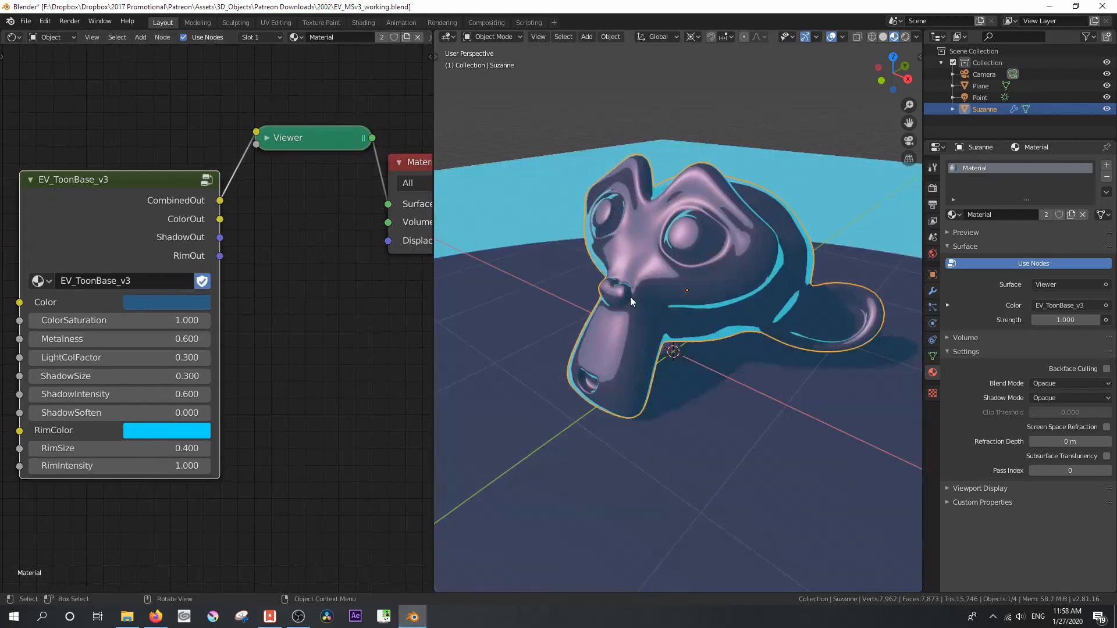
scroll(631, 296, "up", 1)
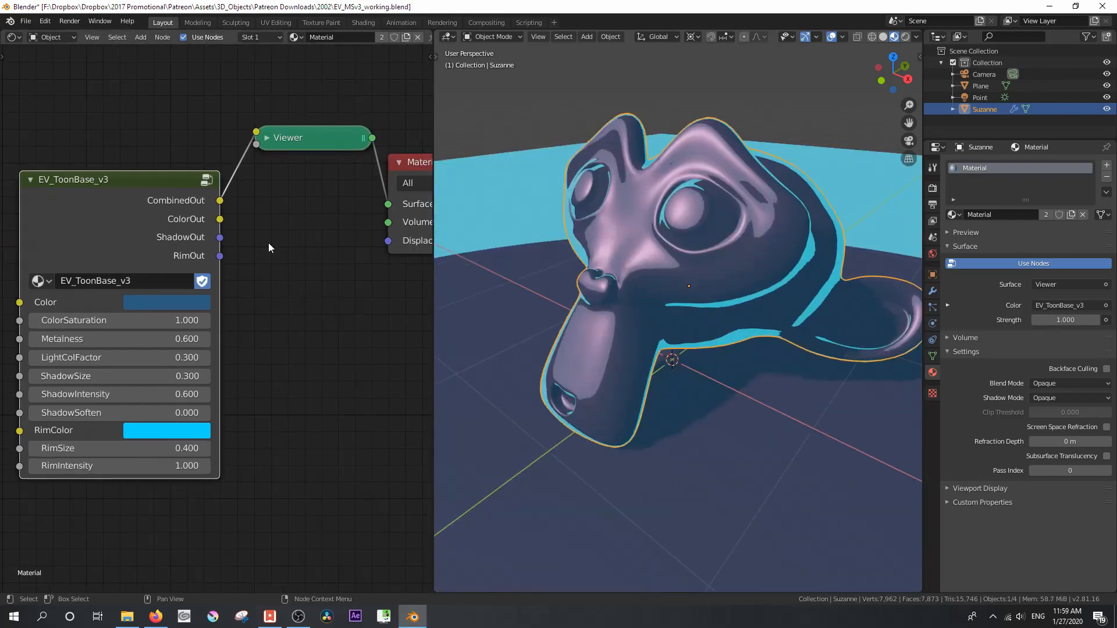
scroll(269, 241, "up", 1)
scroll(265, 233, "up", 1)
middle_click_drag(264, 232, 386, 239)
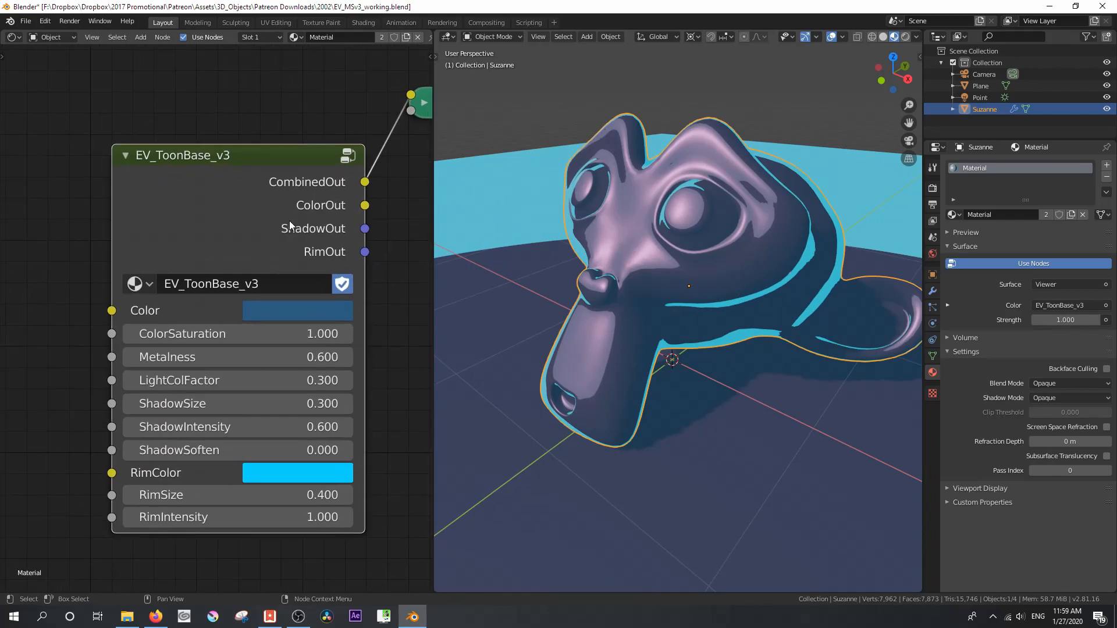
middle_click_drag(296, 230, 288, 208)
scroll(249, 206, "up", 2)
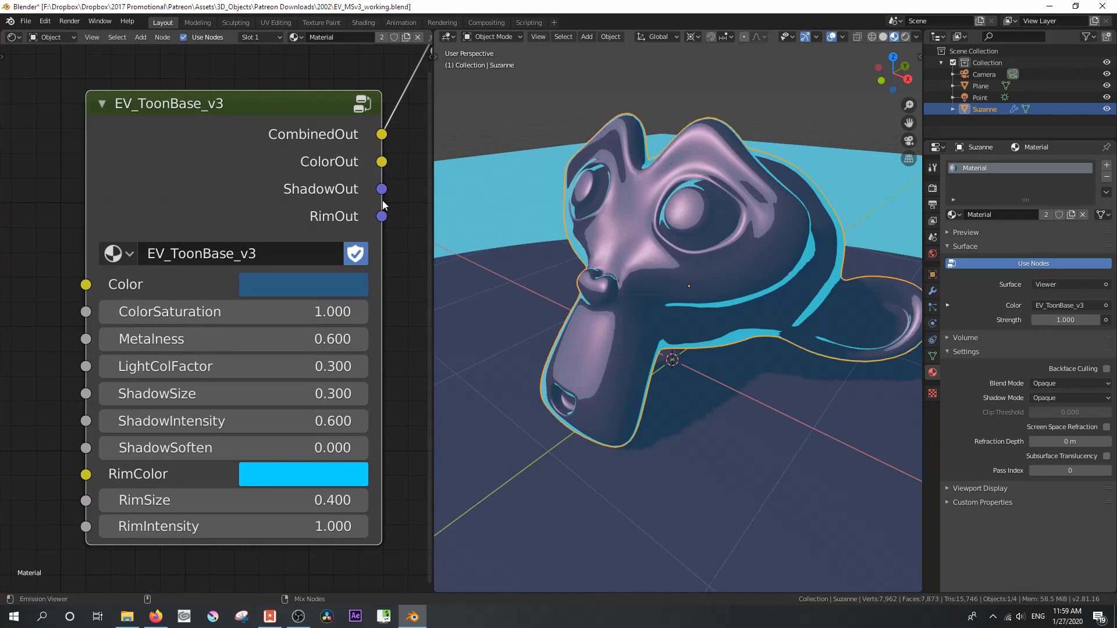
- Preview the ColorOut output on Suzanne and lower the toon node's LightColFactor to 0.000
left_click(243, 185, "ctrl+shift")
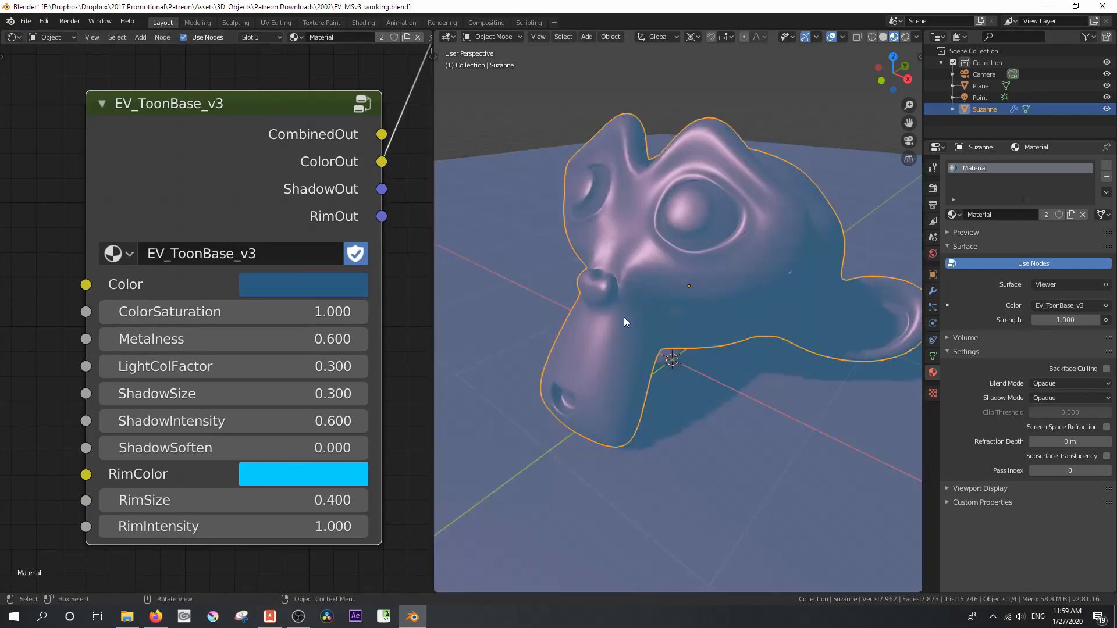
scroll(639, 314, "down", 1)
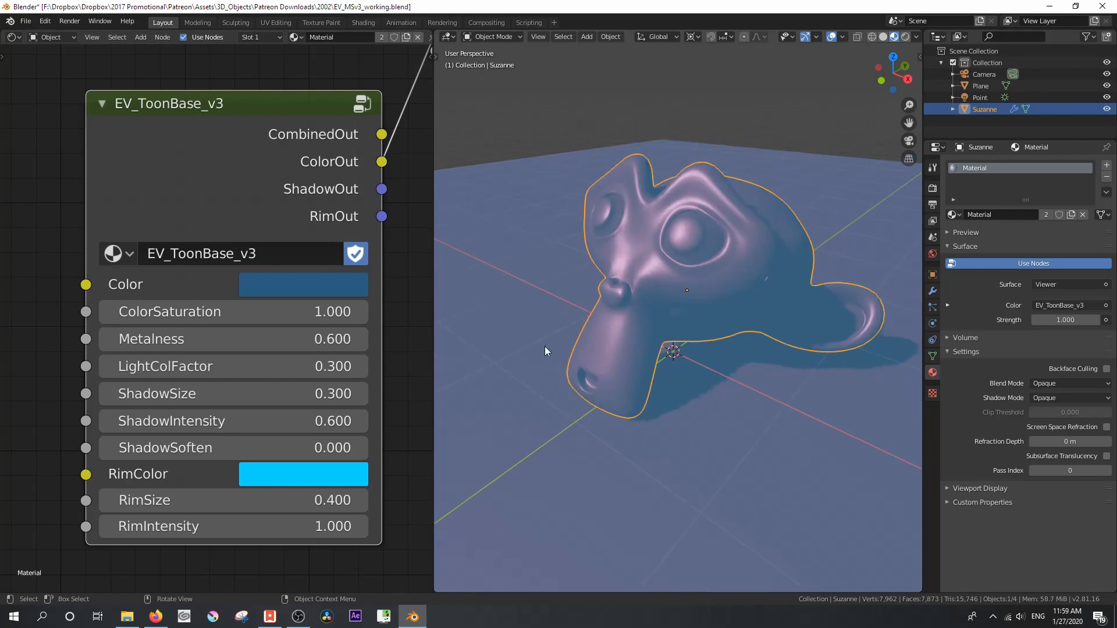
left_click(108, 367)
left_click(108, 368)
left_click(108, 368)
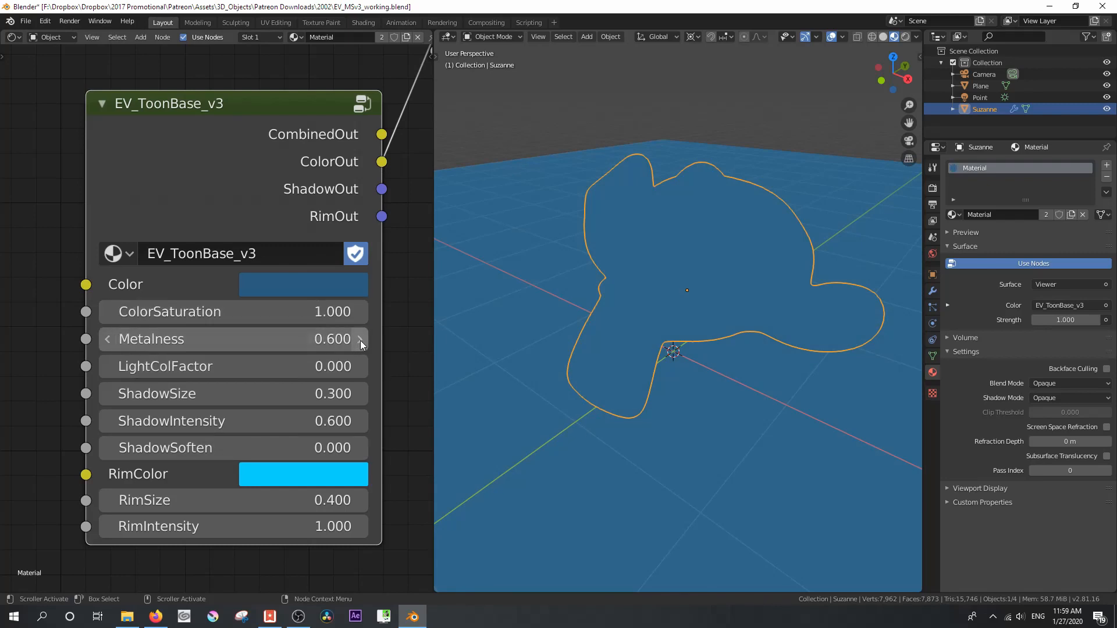
- Raise LightColFactor in steps to 1.000 to test its effect on the ColorOut preview
left_click(363, 367)
left_click(363, 367)
left_click(363, 367)
left_click(363, 366)
left_click(363, 367)
left_click(363, 366)
left_click(363, 366)
left_click(363, 367)
left_click(363, 367)
left_click(363, 367)
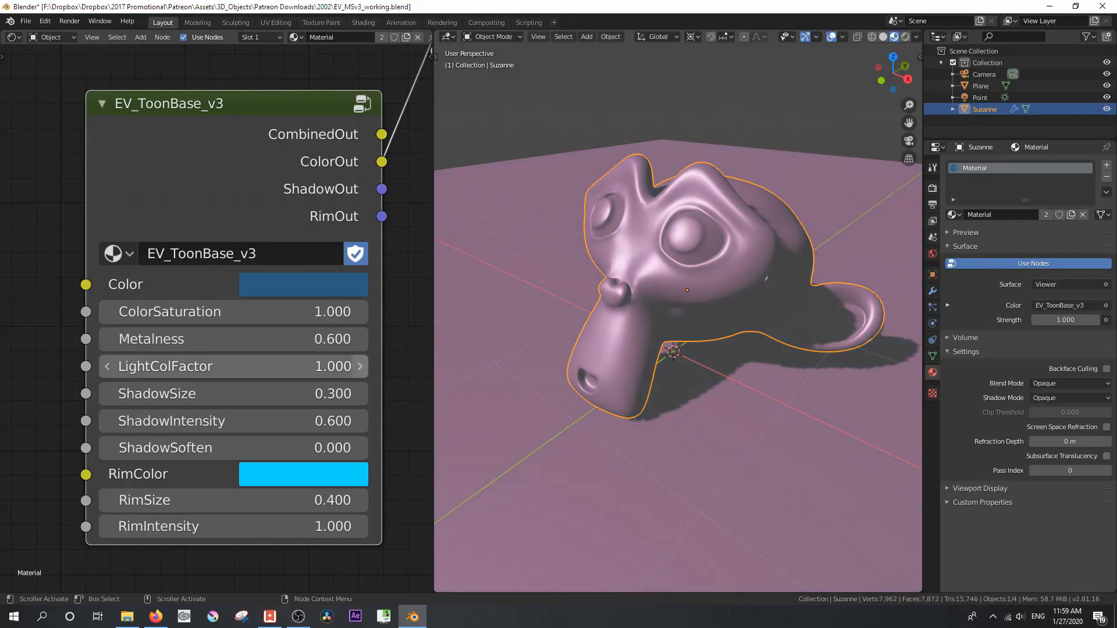
- Bring LightColFactor back down to 0.300 in the ColorOut preview
left_click(109, 366)
left_click(108, 366)
left_click(108, 367)
left_click(108, 366)
left_click(108, 366)
left_click(109, 366)
left_click(108, 367)
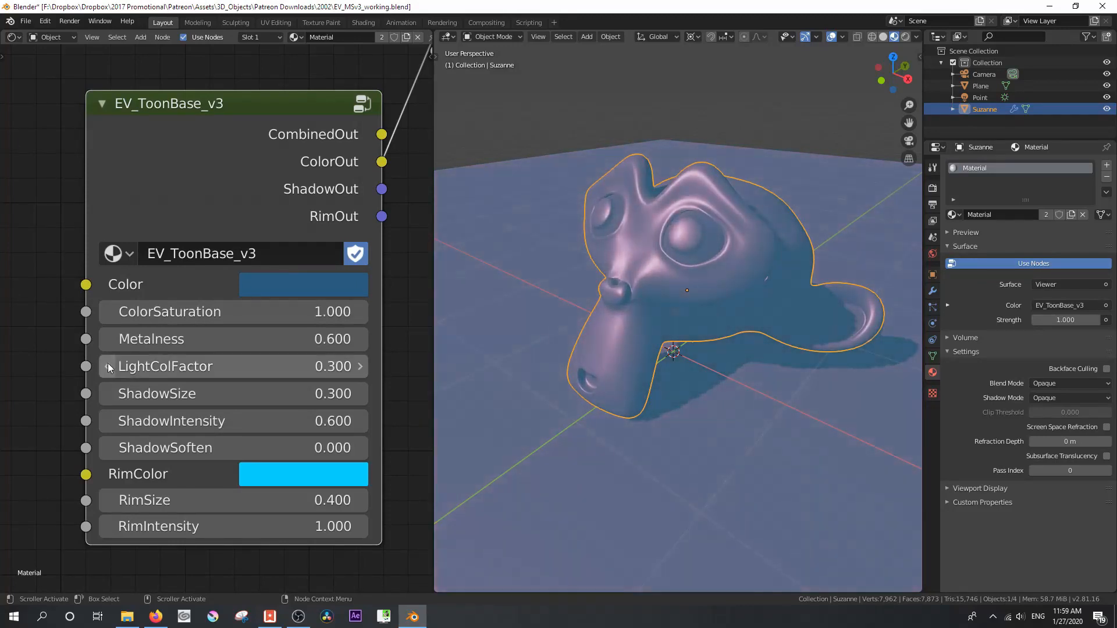
- Preview the toon node's ShadowOut output through the Viewer node
left_click(270, 187, "ctrl+shift")
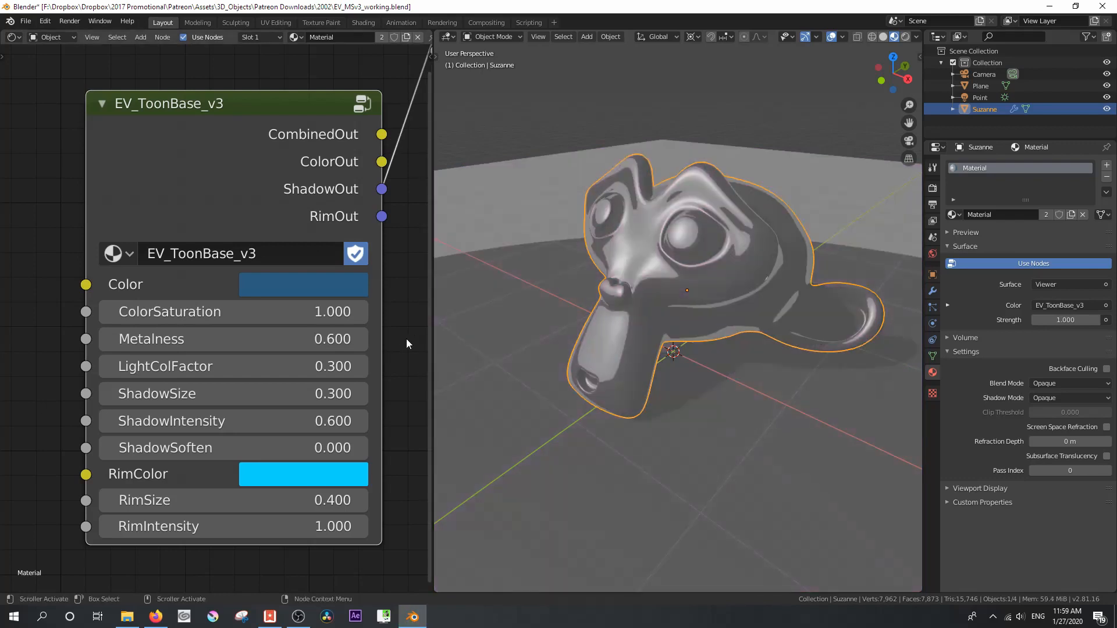
- Test the toon node's RimSize at 0.200 in the ShadowOut preview and return it to 0.400
middle_click_drag(691, 350, 732, 336)
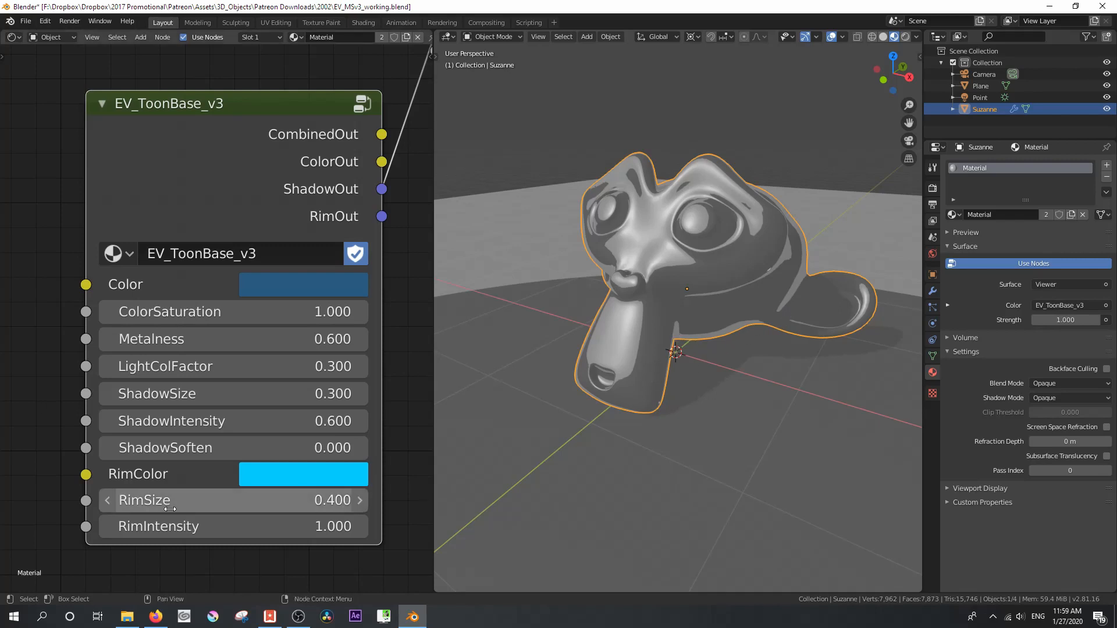
left_click(110, 500)
left_click(110, 501)
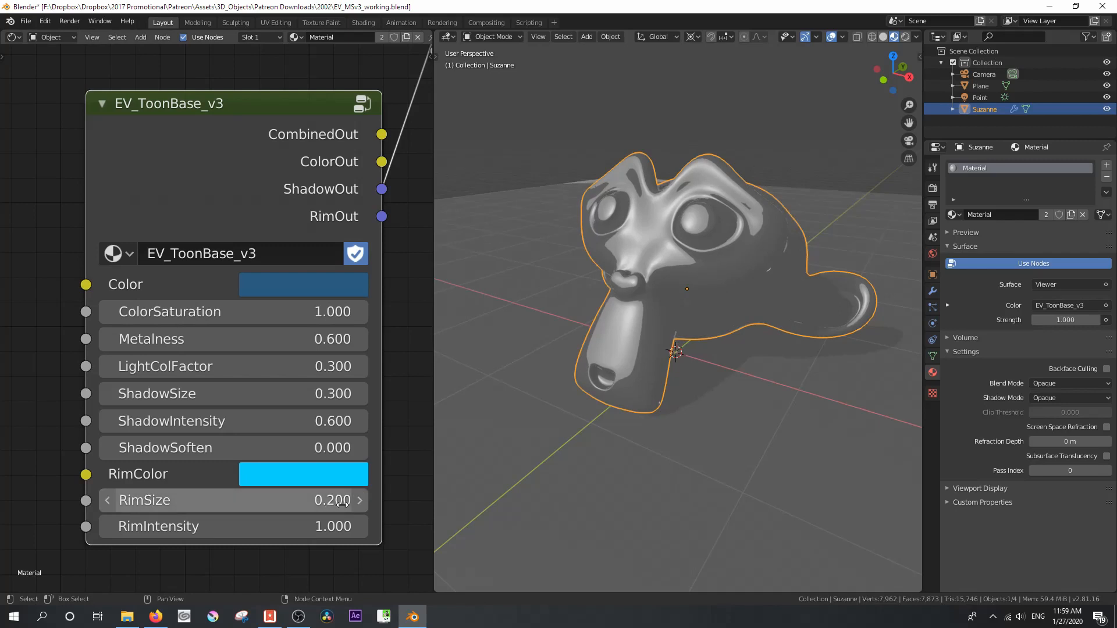
left_click(360, 500)
left_click(361, 498)
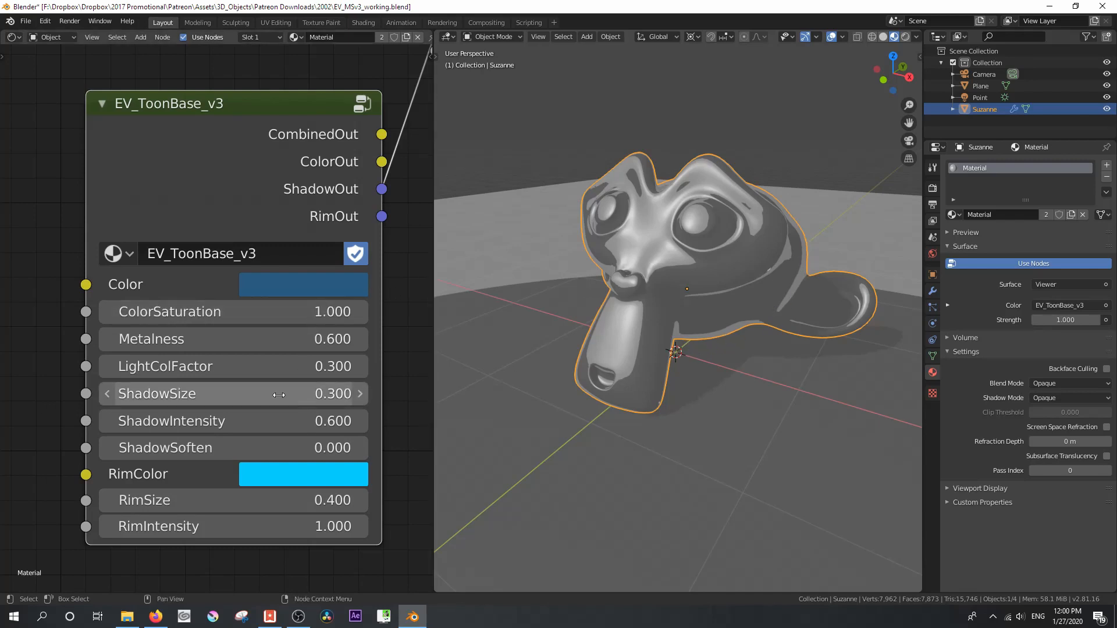
- Preview the toon node's RimOut output on Suzanne and set RimSize to 0.300
left_click(225, 205, "ctrl+shift")
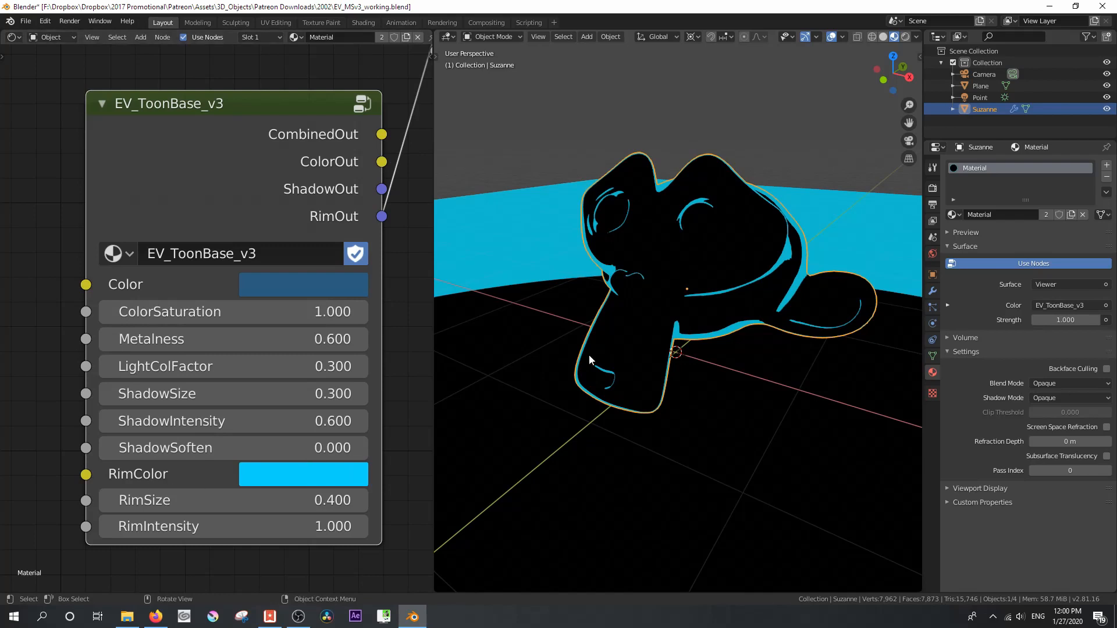
mouse_move(718, 344)
middle_mouse_down()
mouse_move(638, 363)
mouse_move(720, 340)
middle_mouse_up()
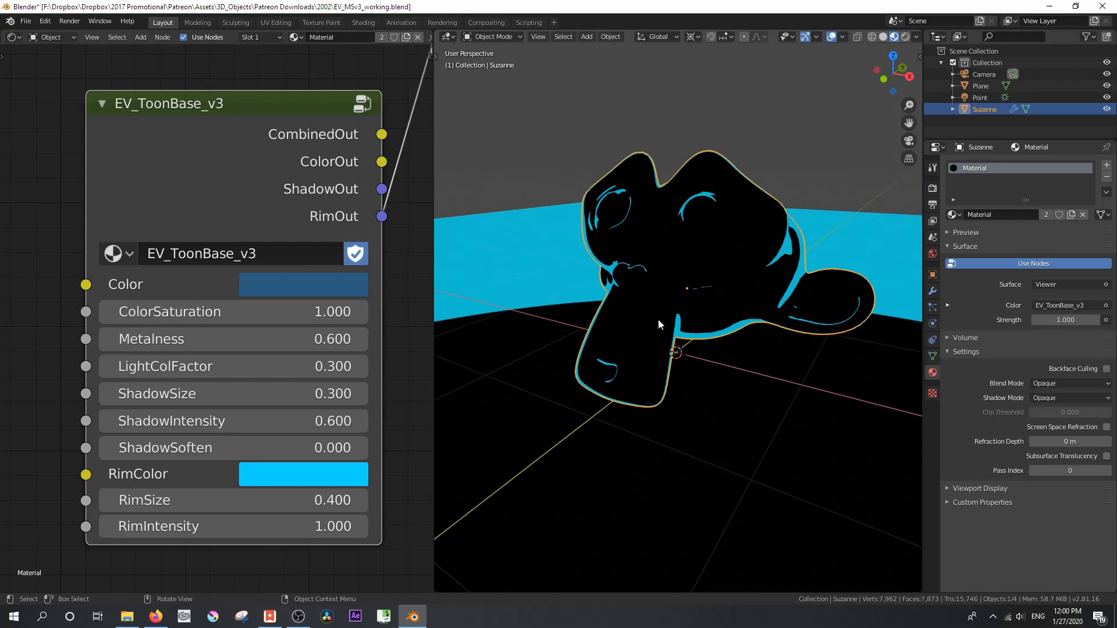
mouse_move(244, 501)
left_mouse_down()
mouse_move(232, 501)
mouse_move(227, 526)
mouse_move(186, 527)
mouse_move(245, 527)
left_mouse_up()
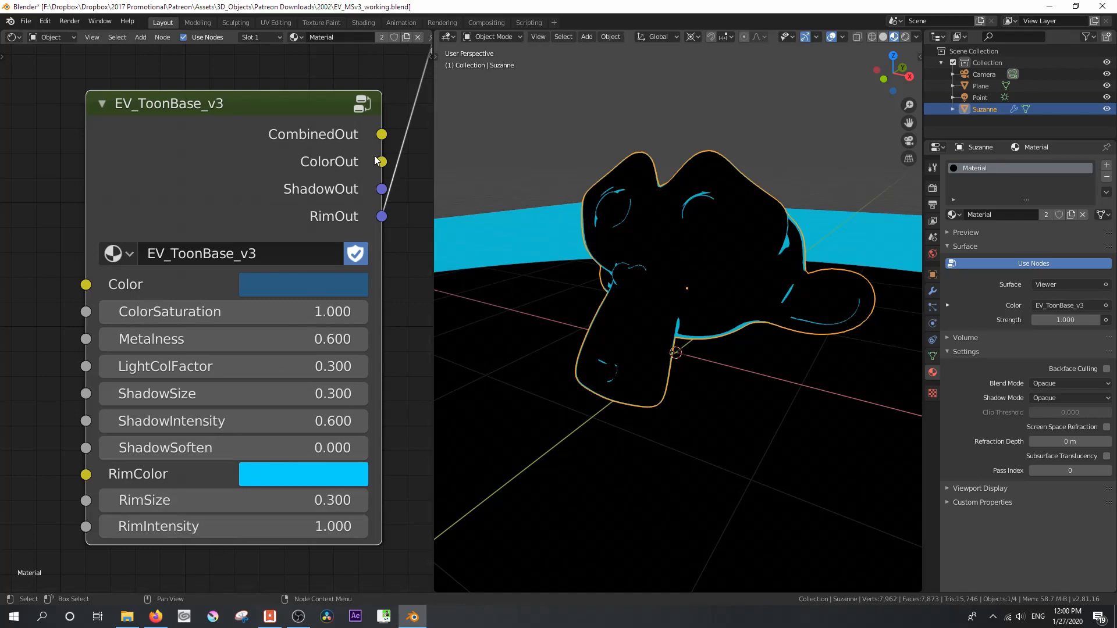
- Switch the Viewer preview to the toon node's CombinedOut output and inspect the shaded Suzanne
left_click(333, 187, "ctrl+shift")
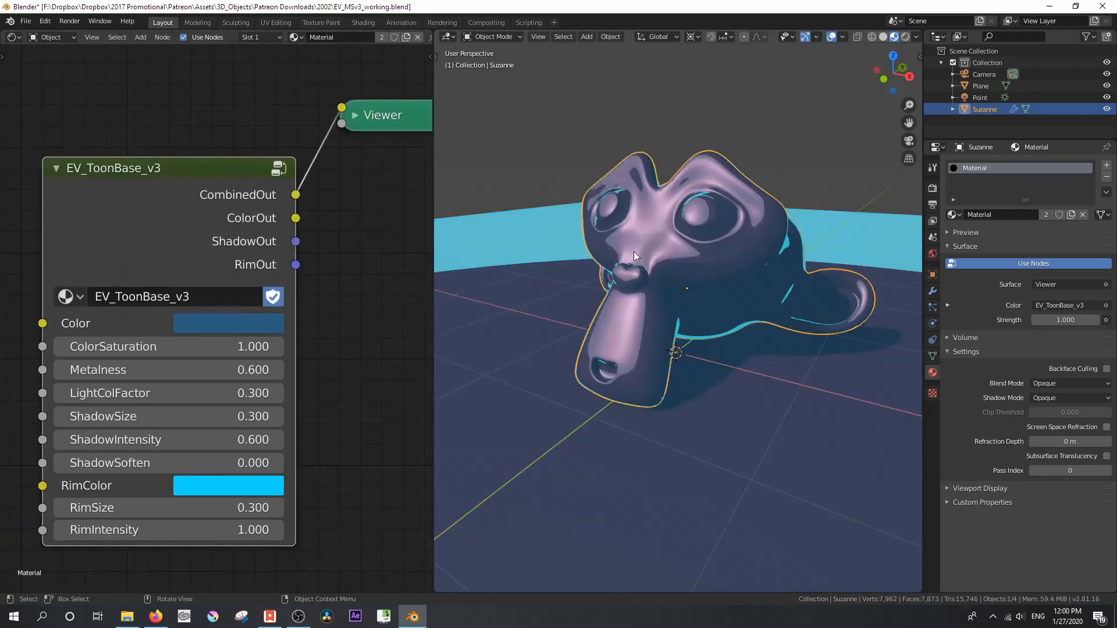
mouse_move(699, 291)
middle_mouse_down()
mouse_move(725, 291)
mouse_move(671, 294)
mouse_move(708, 306)
mouse_move(717, 294)
mouse_move(711, 304)
middle_mouse_up()
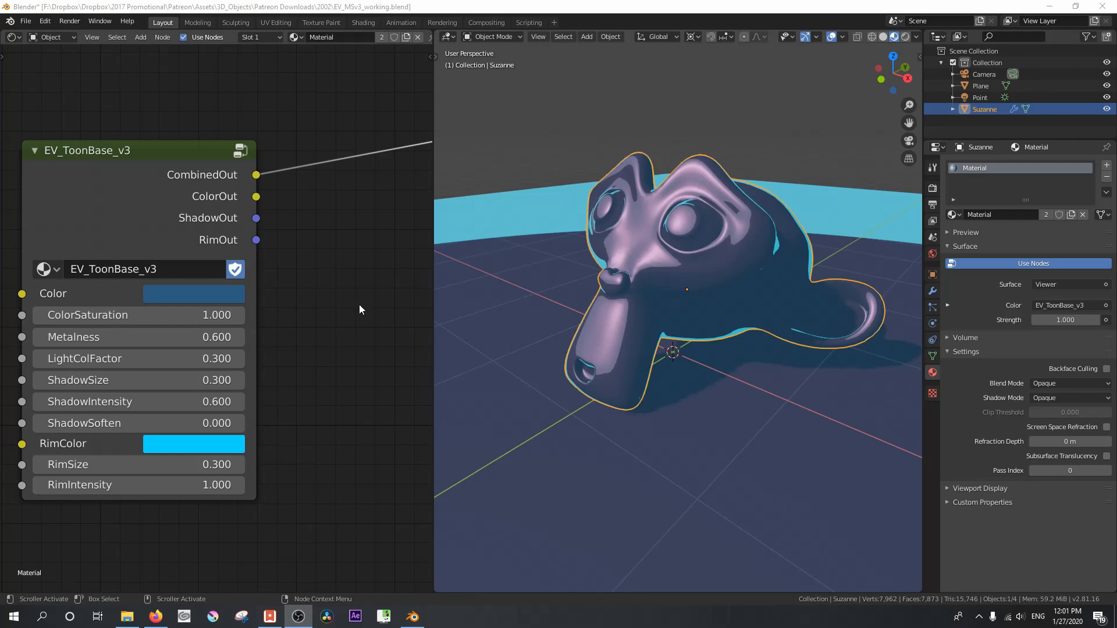
- Add the 3. EV_Halftone_v3 node group and place it beside the EV_ToonBase_v3 node
key("shift+a")
mouse_move(323, 419)
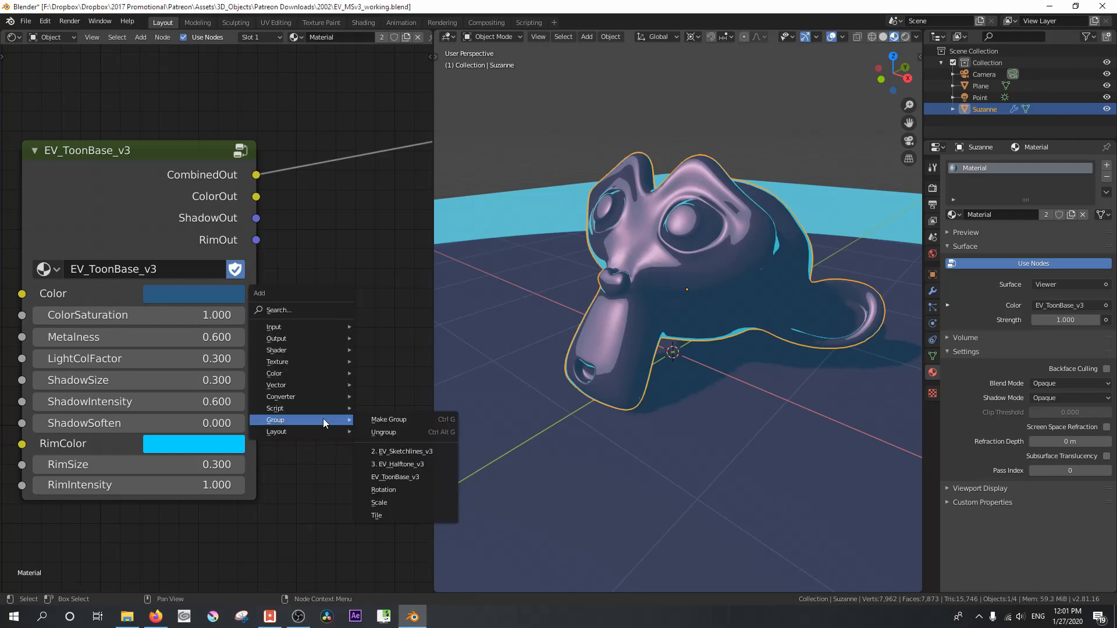
left_click(414, 463)
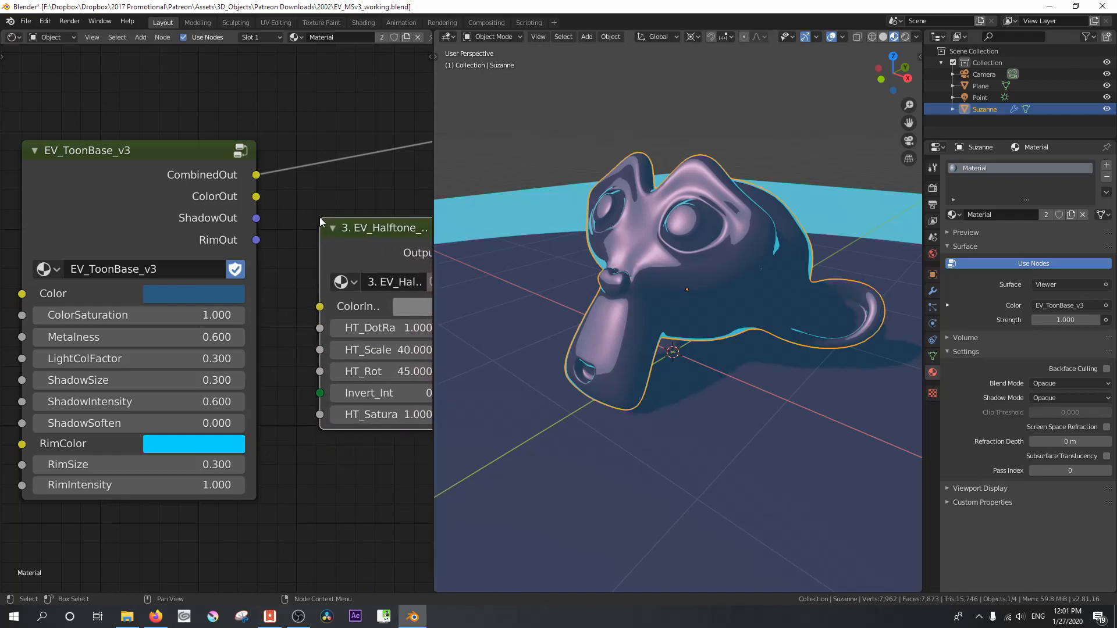
left_click(321, 221)
key("KP_Decimal")
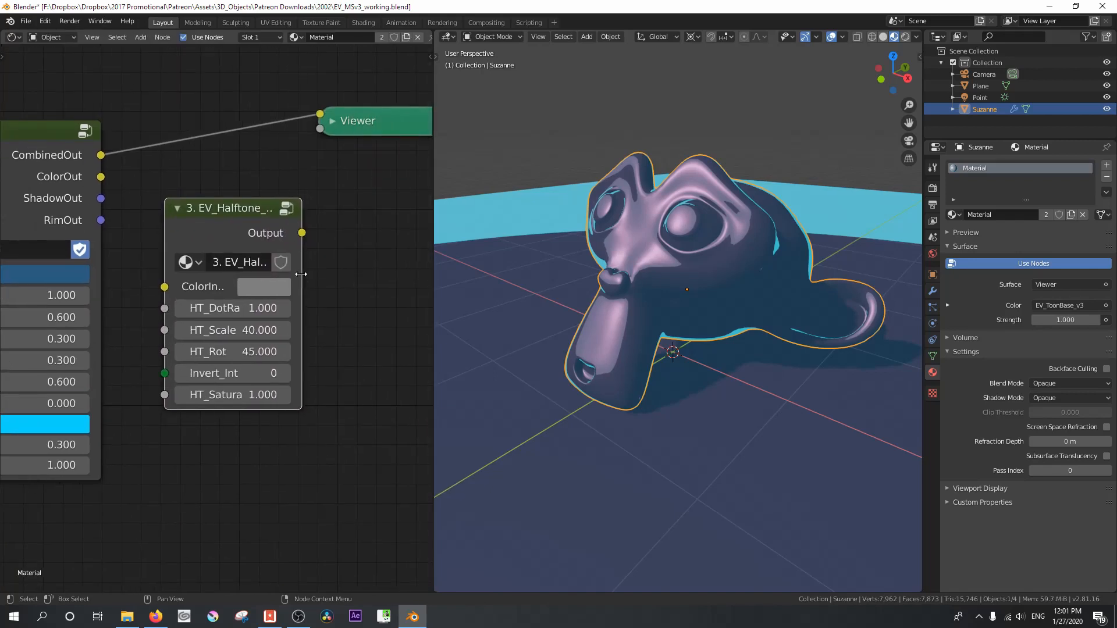
- Widen the halftone node and insert it before the Viewer, with the toon node's CombinedOut feeding ColorInput
left_click_drag(302, 274, 375, 283)
middle_click_drag(387, 267, 359, 302)
left_click_drag(218, 242, 194, 173)
left_click_drag(126, 324, 126, 237)
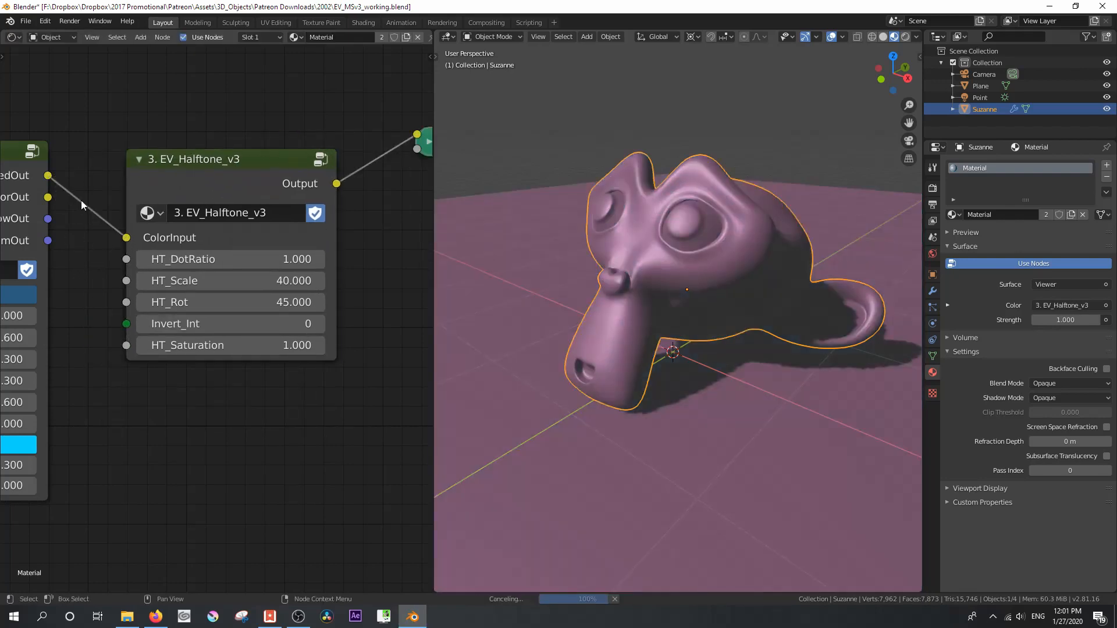
- Set the halftone node's HT_DotRatio to 0.1 and inspect the dots on Suzanne up close
middle_click_drag(104, 237, 214, 260)
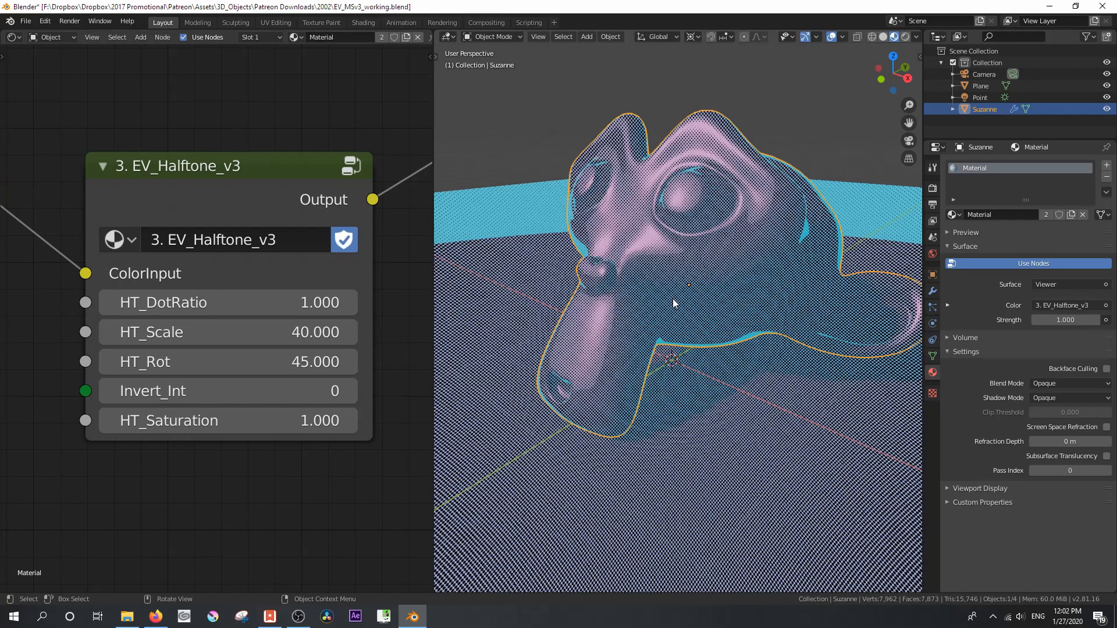
middle_click_drag(215, 286, 215, 262)
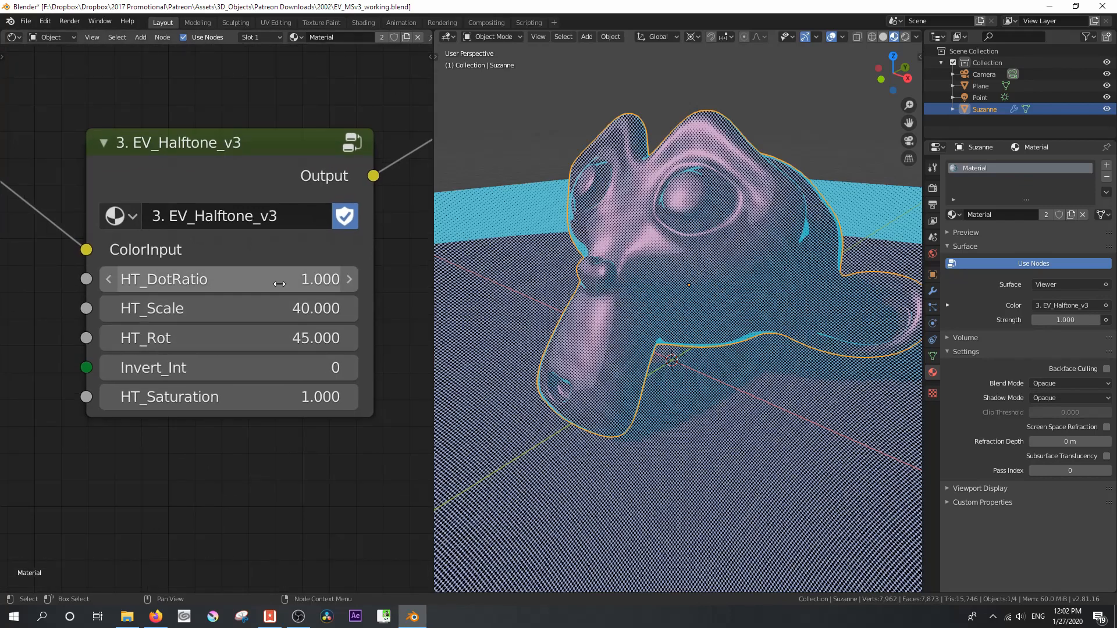
left_click(305, 284)
key("BackSpace")
type(".1")
key("Return")
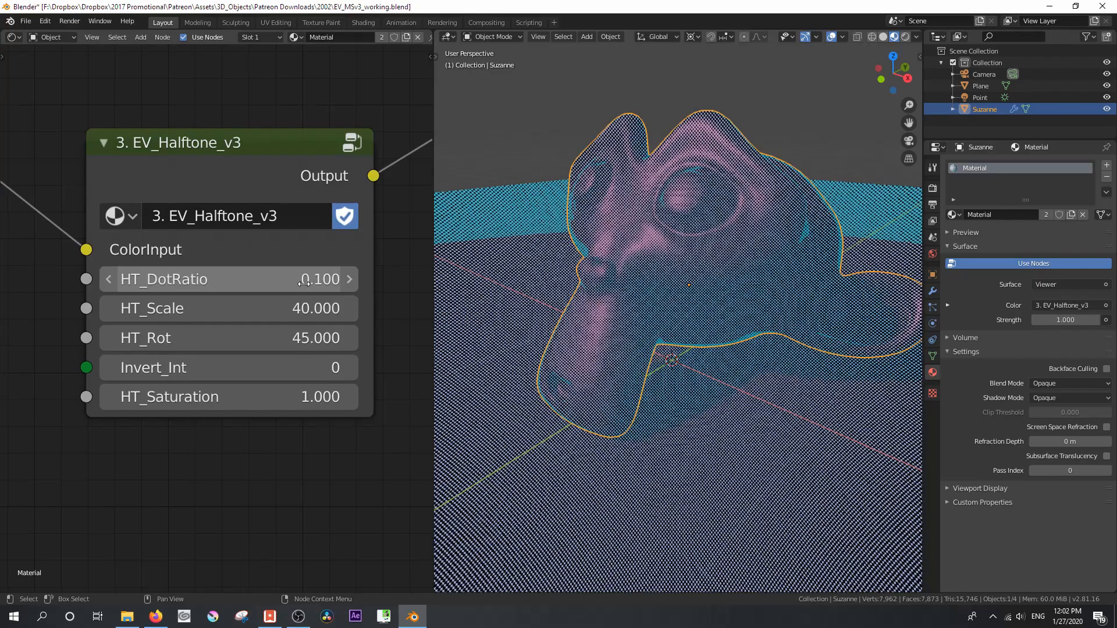
scroll(696, 242, "up", 6)
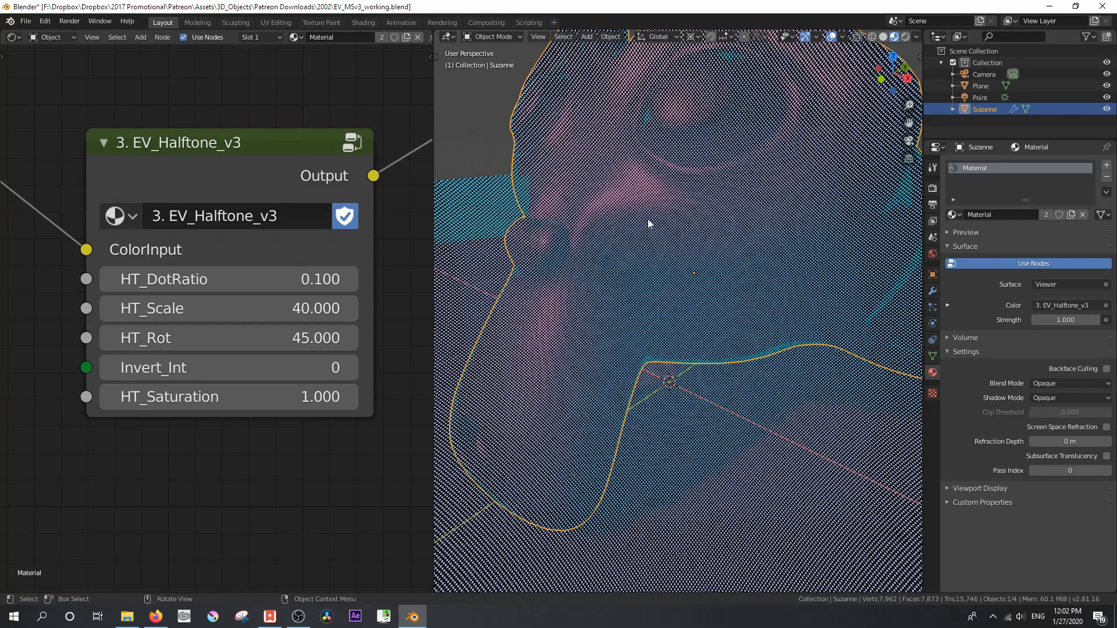
- Set HT_DotRatio to 5 and check the halftone dots on Suzanne
scroll(648, 218, "down", 6)
left_click(317, 280)
type("5")
key("Return")
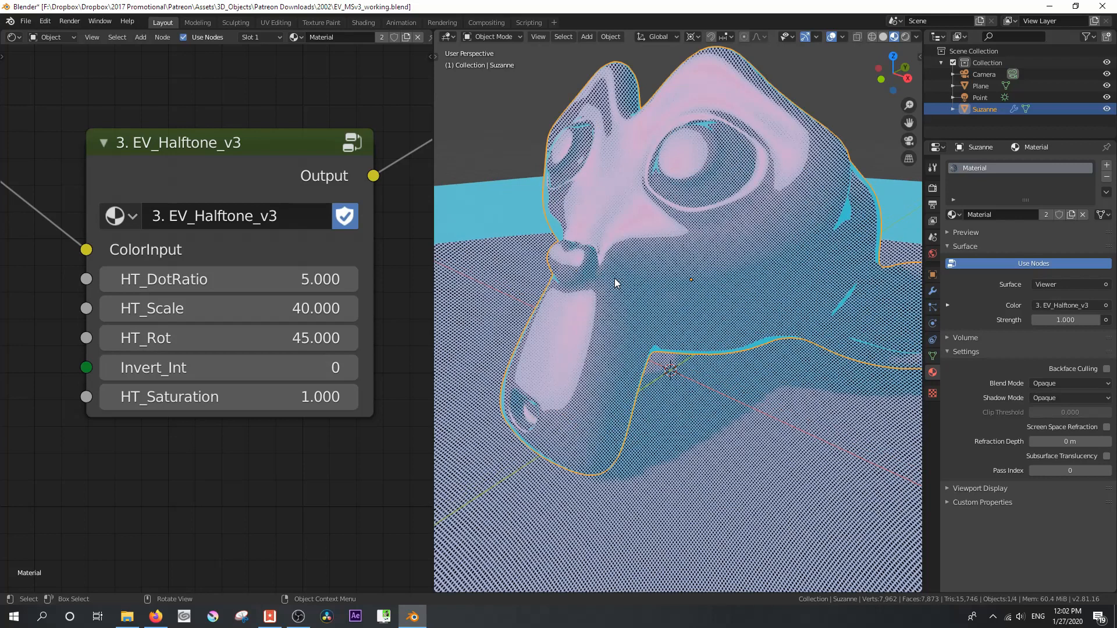
scroll(615, 278, "up", 2)
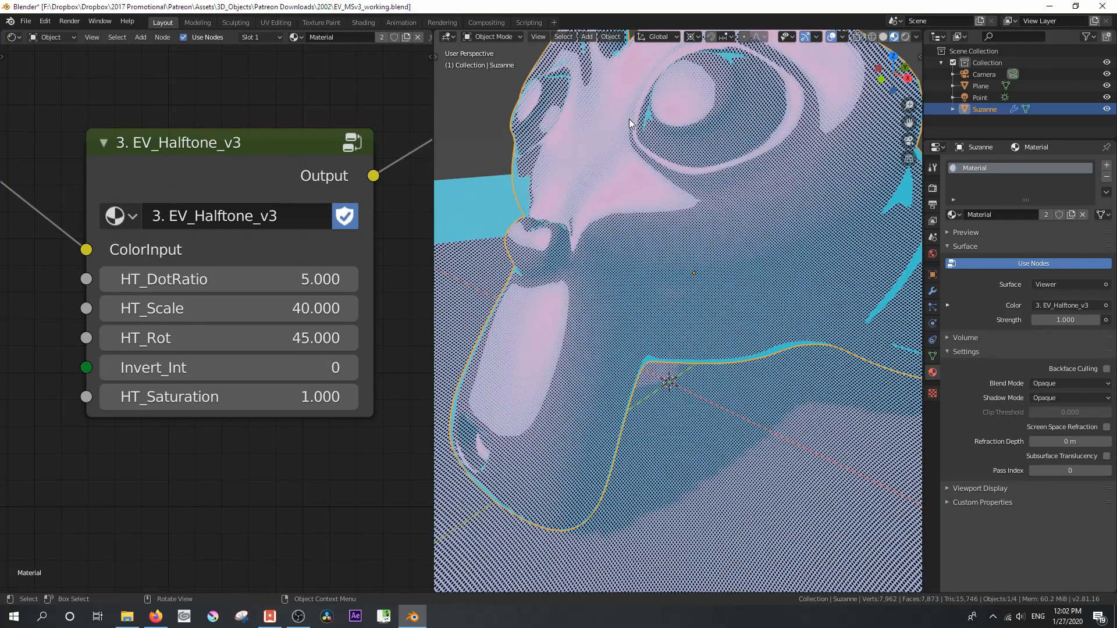
scroll(629, 119, "down", 2)
scroll(629, 121, "down", 1)
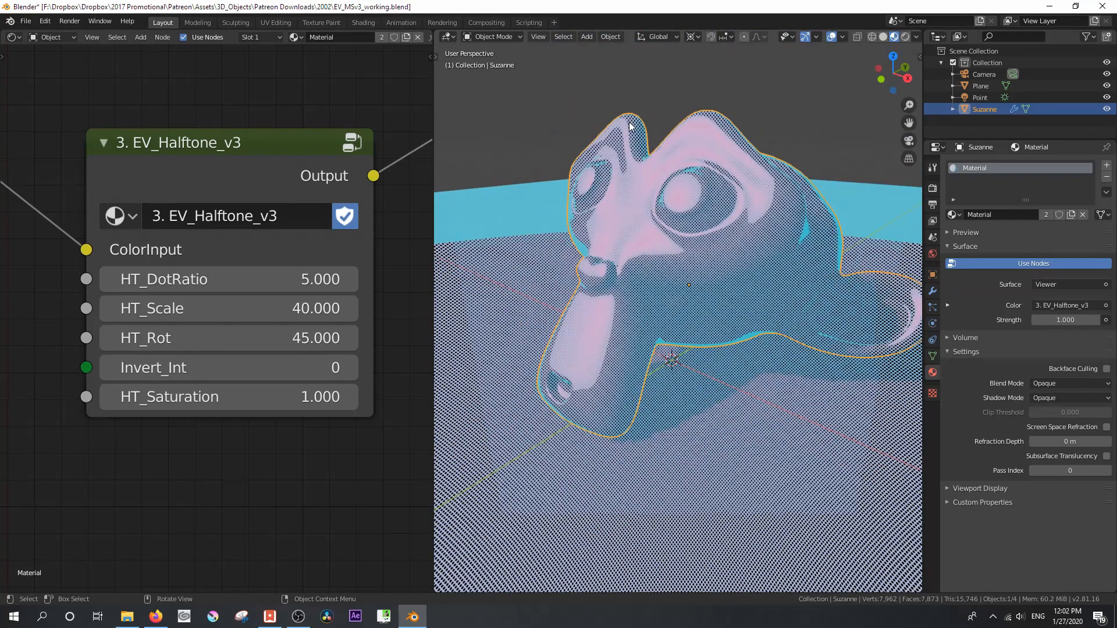
- Set the halftone node's HT_Scale to 20 and check the dot size on Suzanne
left_click(313, 307)
type("20")
key("Return")
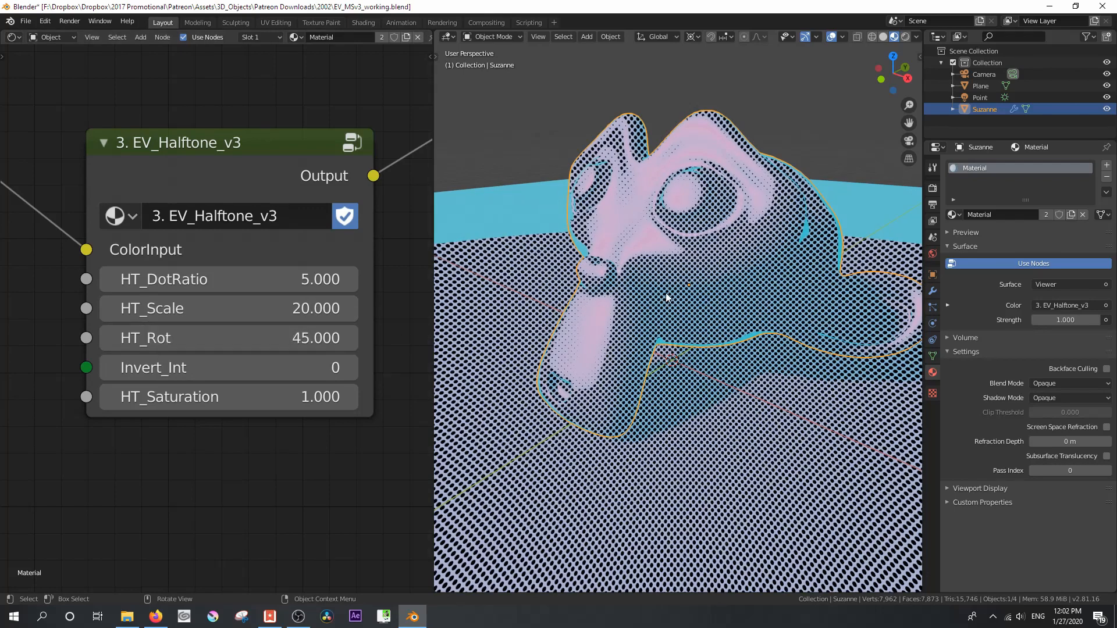
scroll(668, 298, "up", 1)
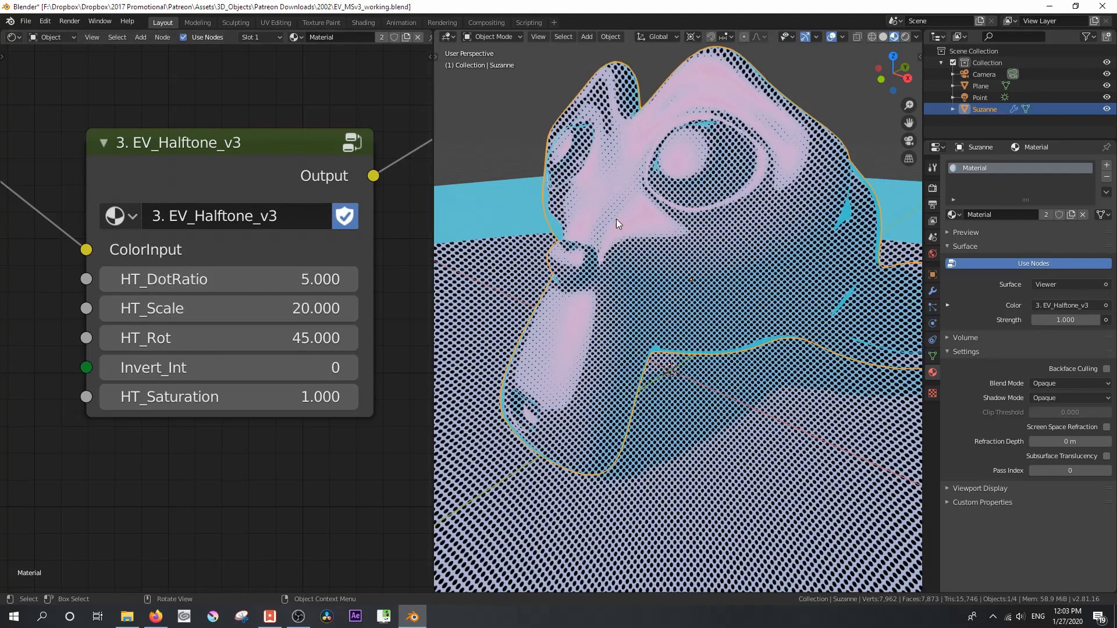
- Set the halftone node's HT_Rot to 120 and check the rotated pattern on Suzanne
left_click_drag(203, 344, 413, 344)
left_click(247, 343)
type("120")
key("Return")
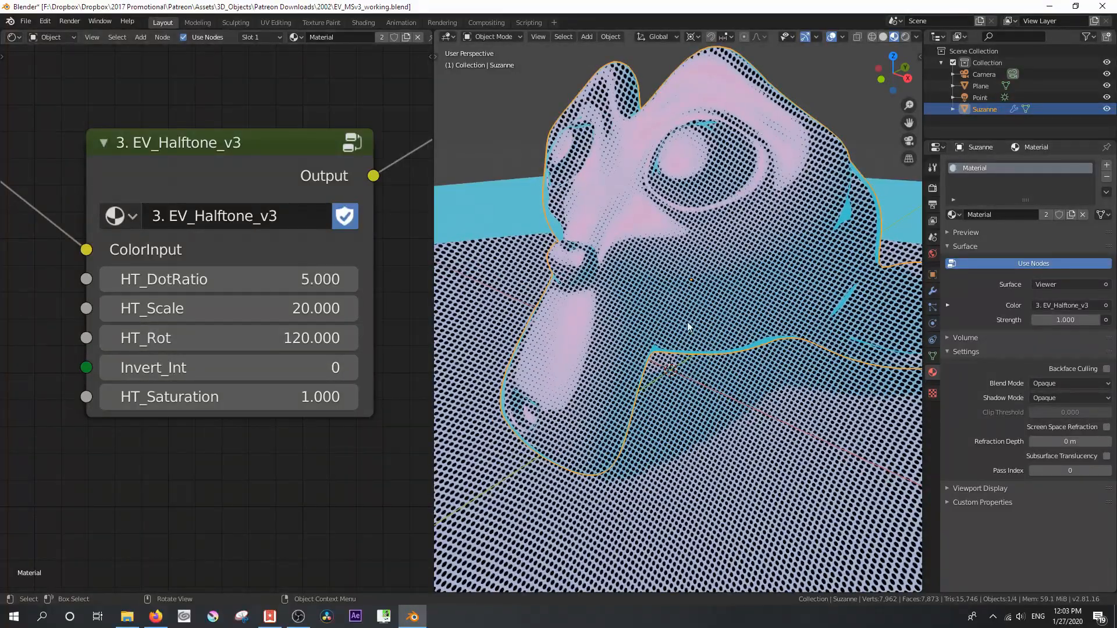
scroll(688, 327, "down", 3)
scroll(688, 329, "up", 1)
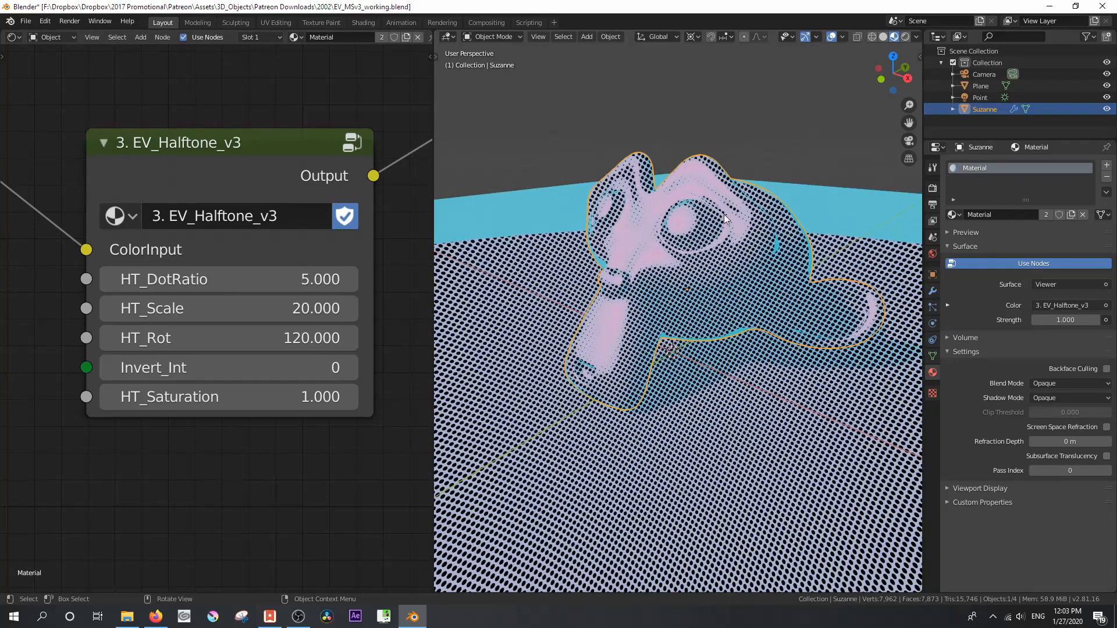
- Test HT_Rot at 0, 30 and 60, and return it to 45
left_click(326, 338)
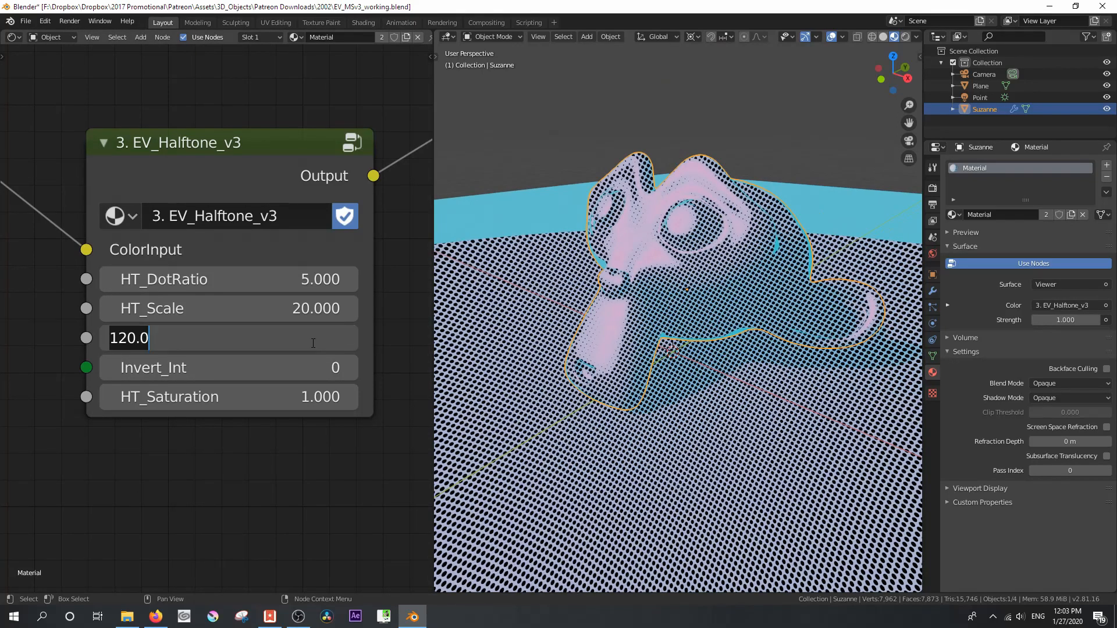
type("0")
key("Return")
left_click(260, 344)
type("20")
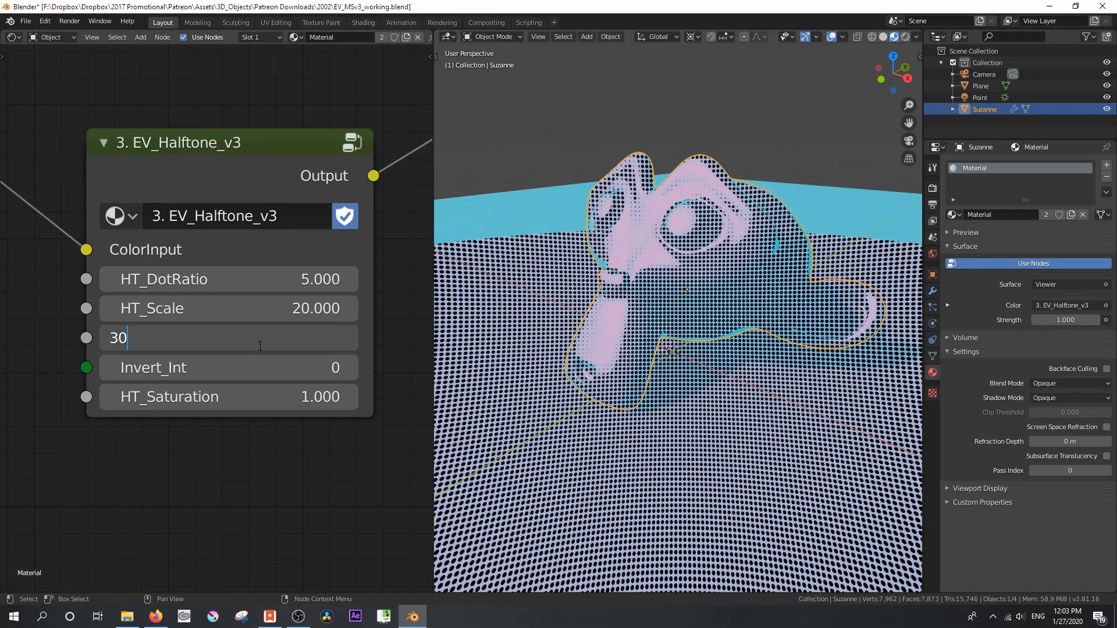
key("Return")
left_click(314, 337)
type("60")
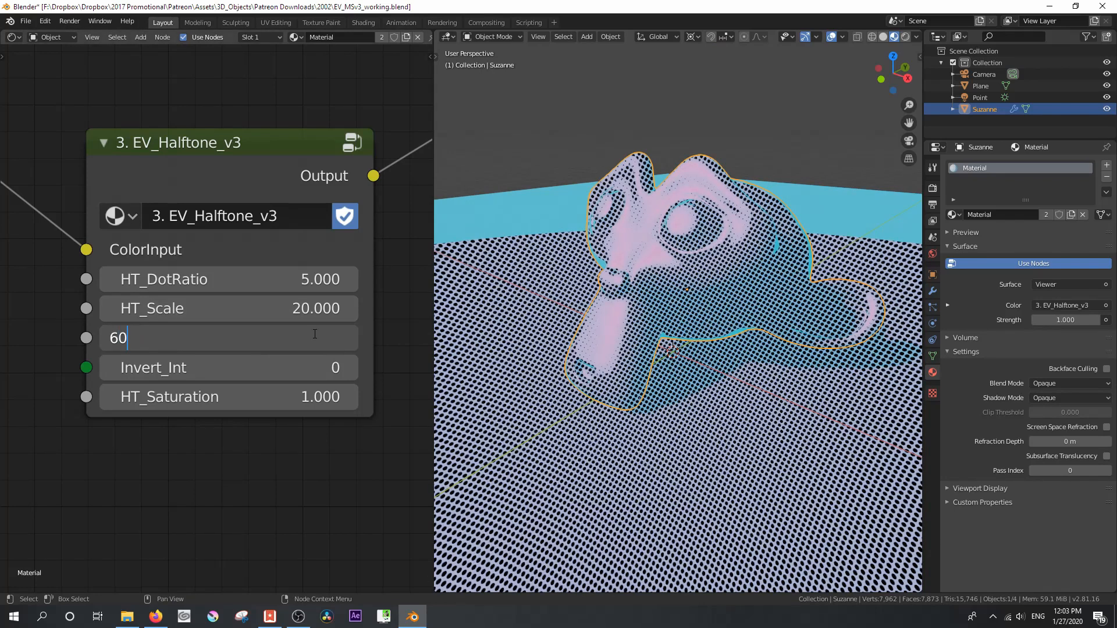
key("Return")
left_click(315, 337)
type("45")
key("Return")
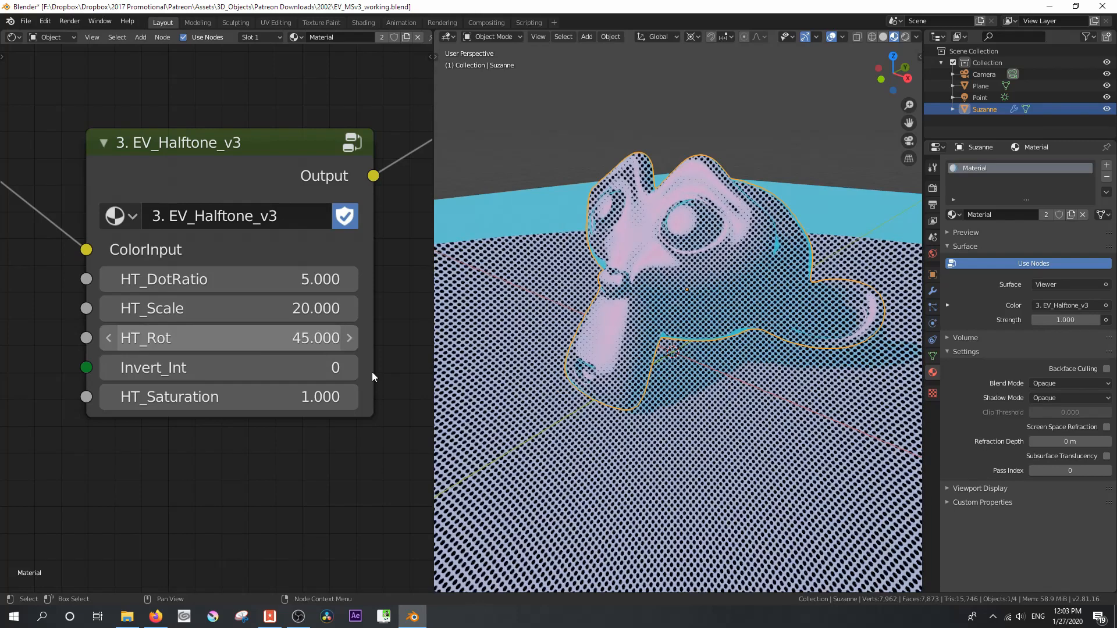
- Lower the halftone node's HT_Saturation in steps to 0.100
scroll(672, 320, "up", 2)
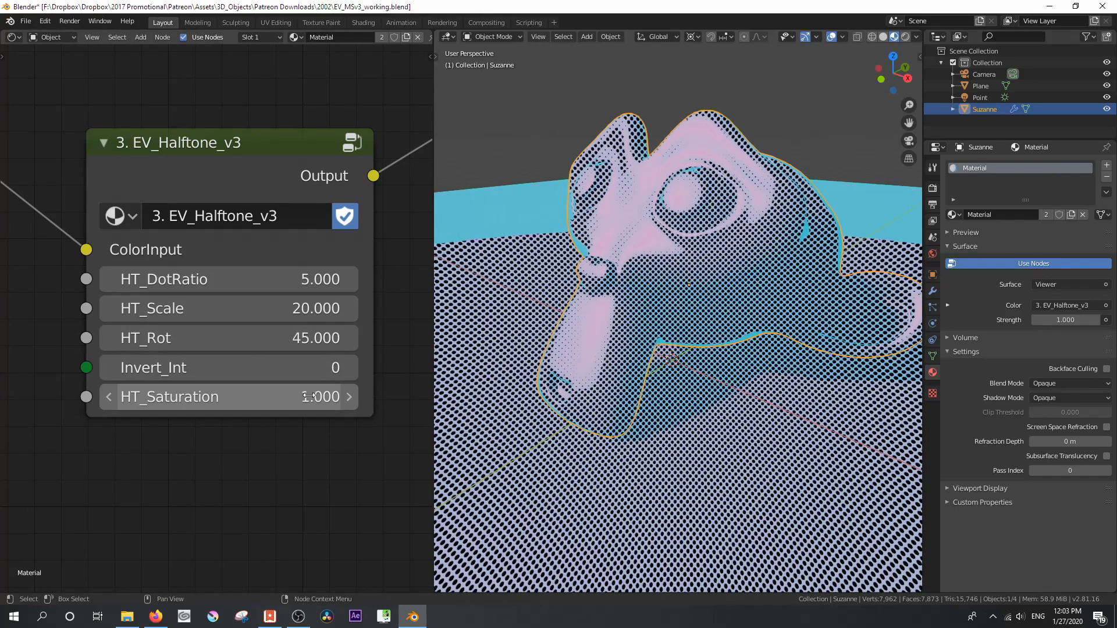
left_click(110, 398)
left_click(109, 398)
left_click(109, 397)
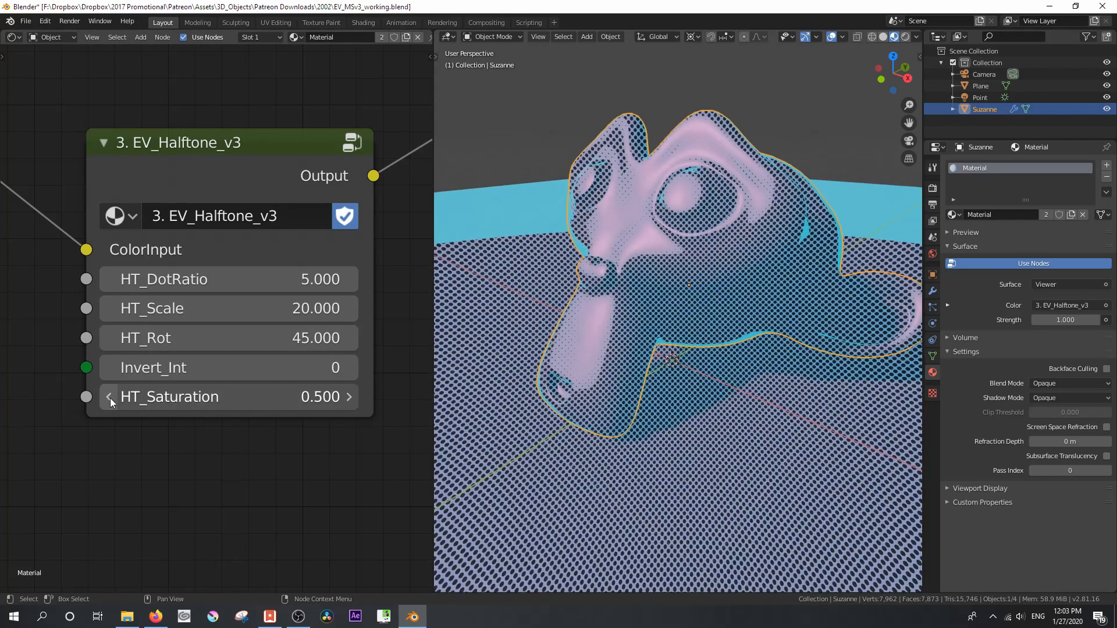
left_click(109, 398)
left_click(109, 397)
left_click(110, 397)
left_click(109, 397)
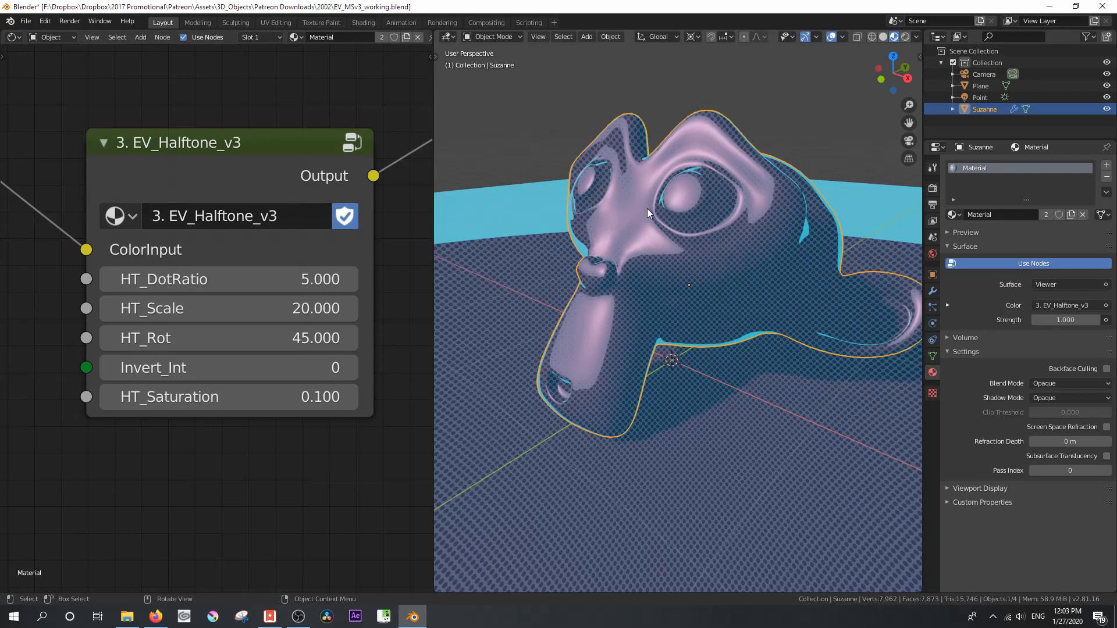
- Set HT_Saturation to 0.02 and inspect the faint pattern on Suzanne
left_click(282, 402)
type(".02")
key("Return")
scroll(731, 259, "down", 1)
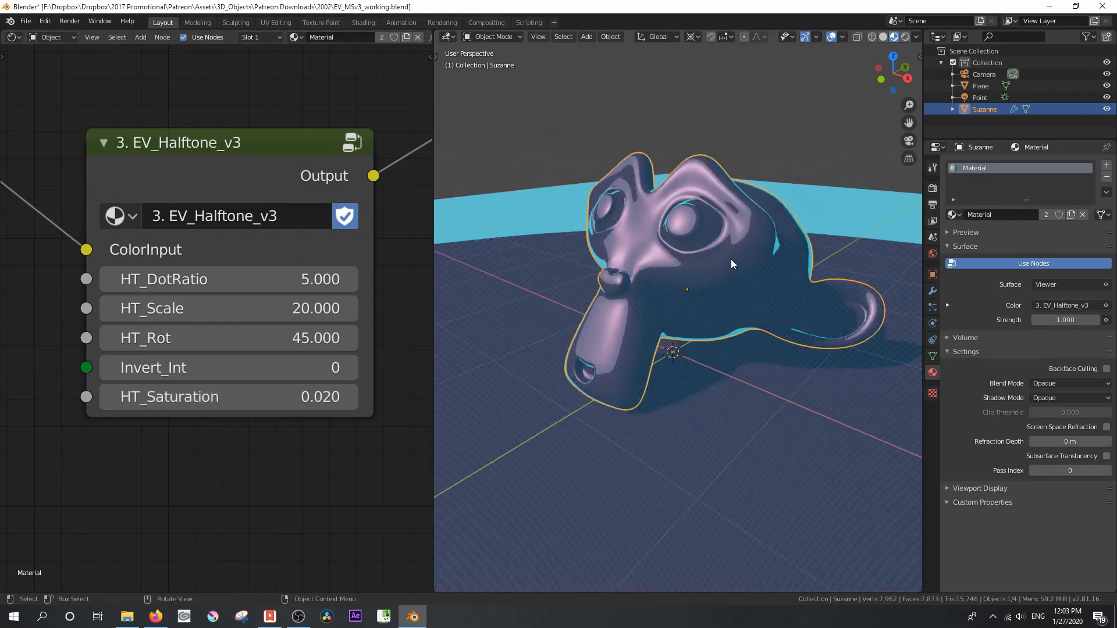
scroll(731, 260, "up", 1)
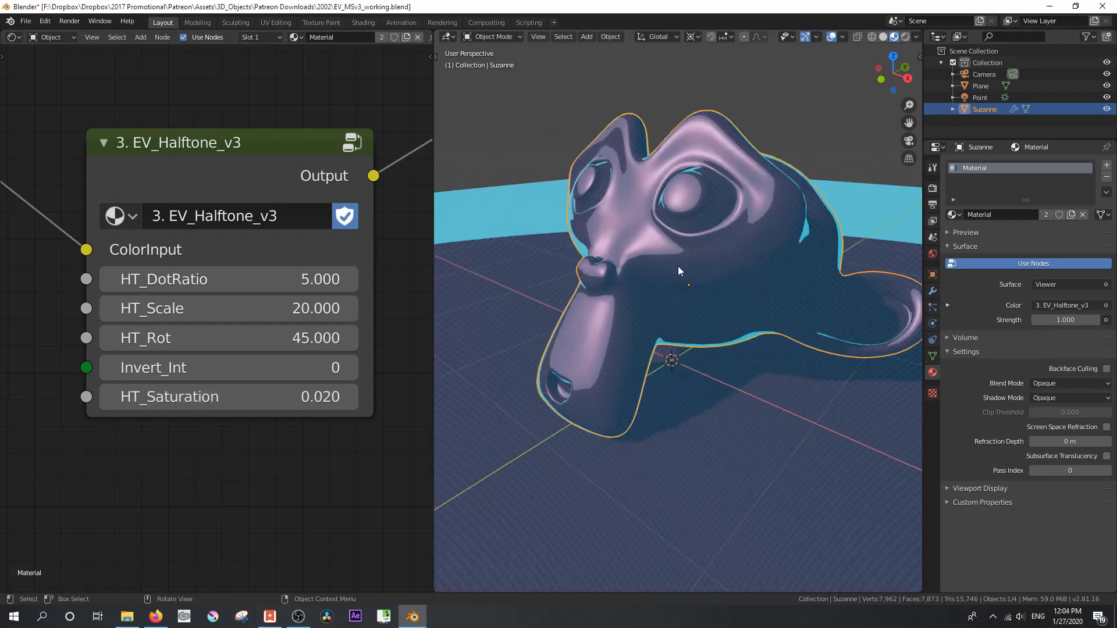
- Set HT_Saturation back to 1 and Invert_Int to 1 on the halftone node
left_click(333, 397)
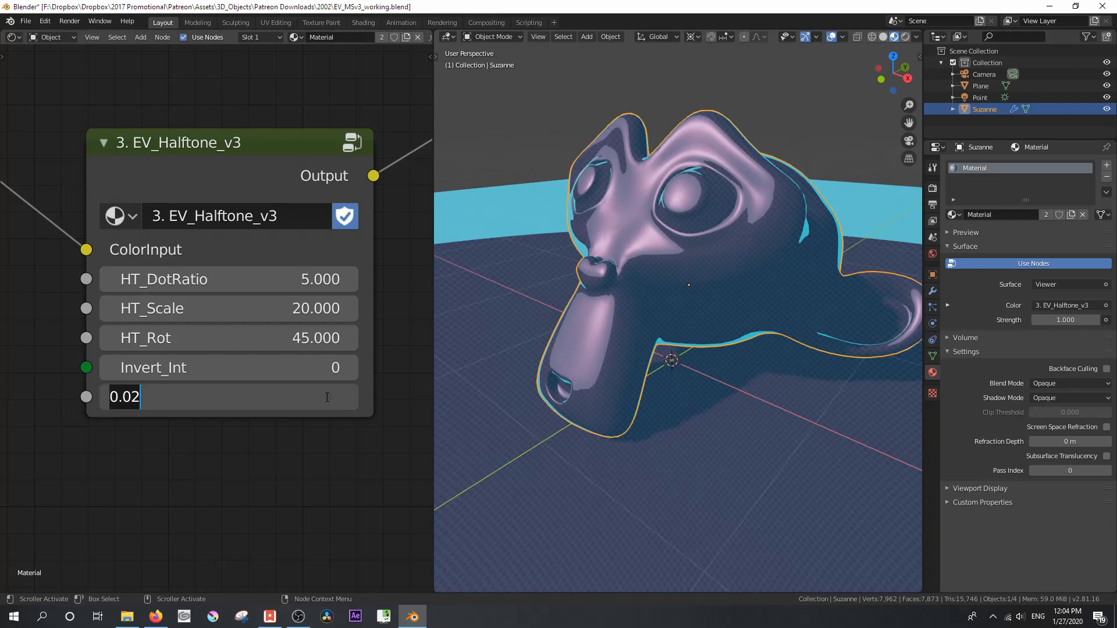
type("1")
key("Return")
left_click(350, 368)
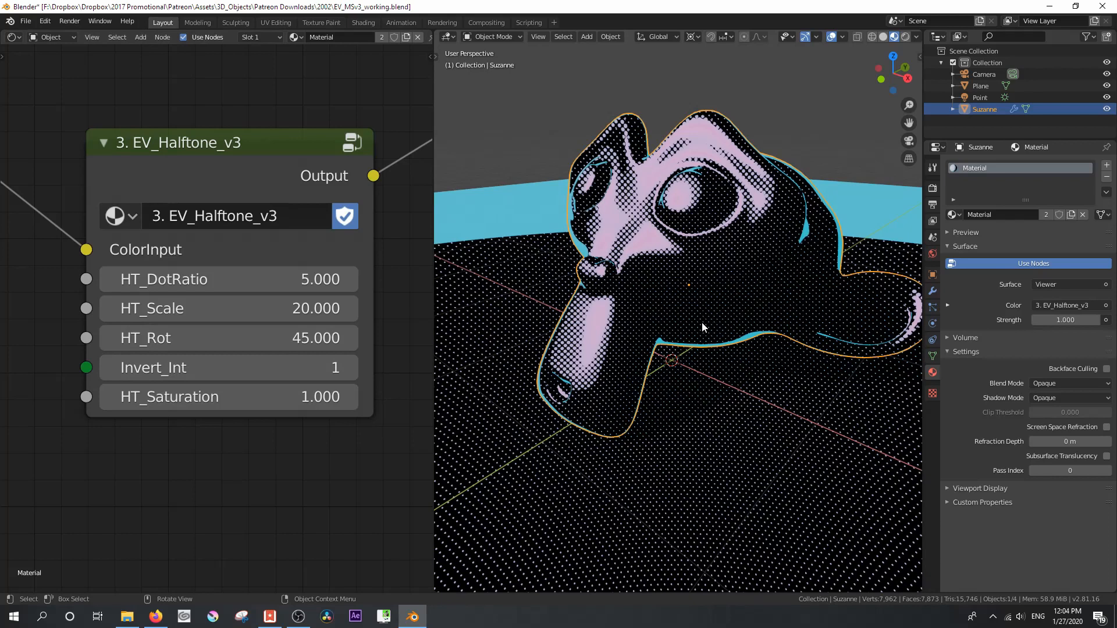
- Raise the toon node's ShadowIntensity in steps to 1.000 under the inverted halftone
scroll(340, 351, "down", 1)
middle_click_drag(114, 332, 372, 290)
left_click(256, 389)
left_click(256, 389)
left_click(256, 389)
left_click(256, 389)
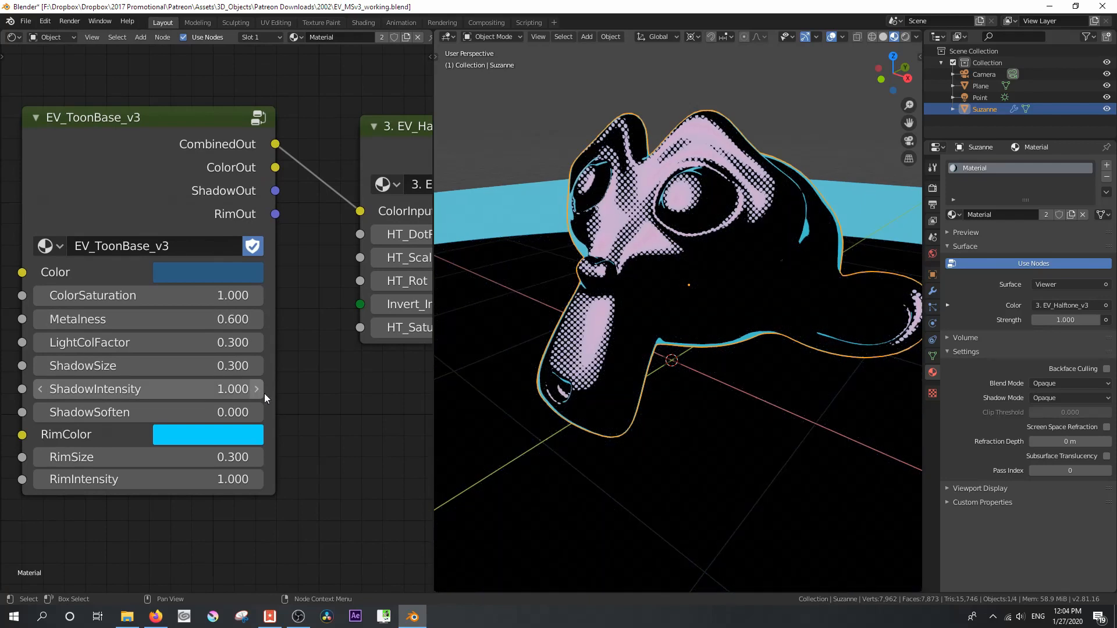
- Swap the halftone node's group for 2. EV_Sketchlines_v3 and feed the toon node's CombinedOut into its Color input
scroll(610, 315, "up", 3)
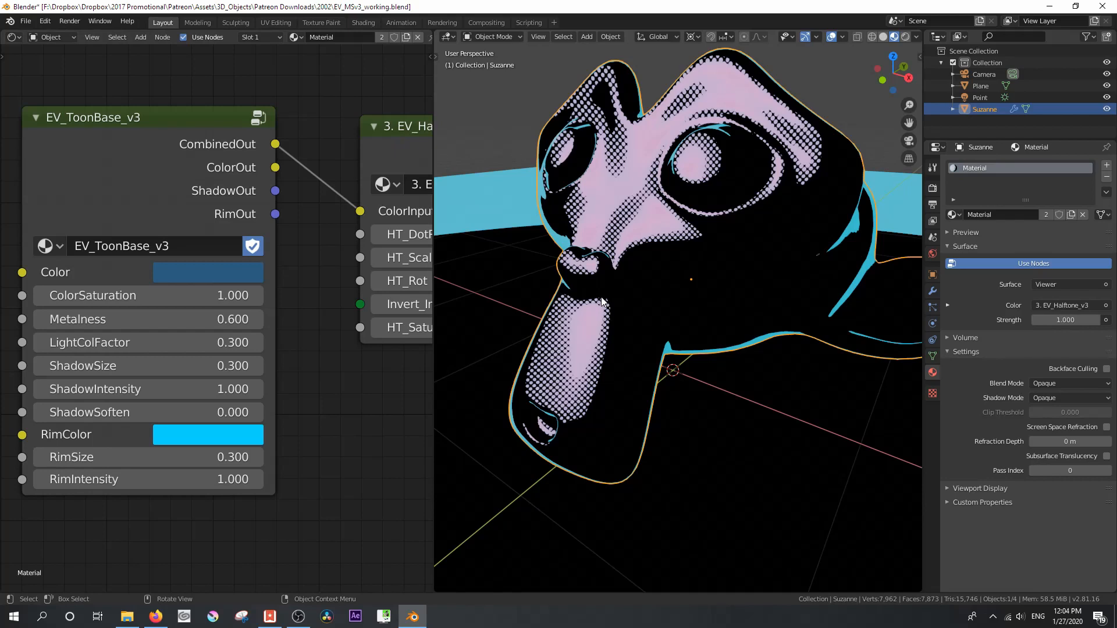
middle_click_drag(344, 393, 103, 416)
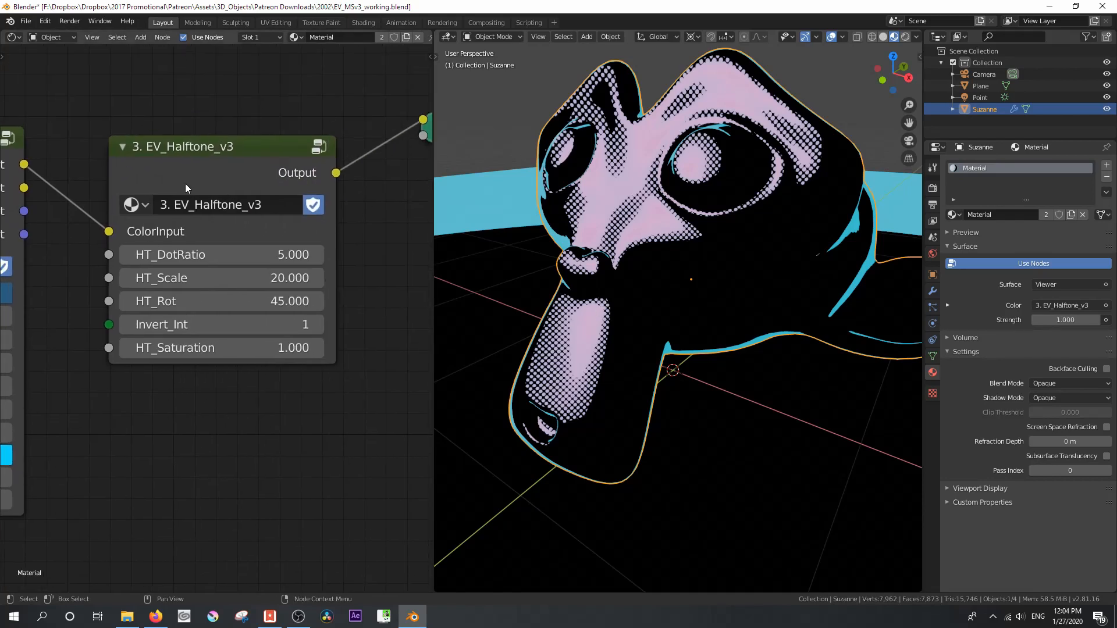
left_click(146, 205)
left_click(167, 232)
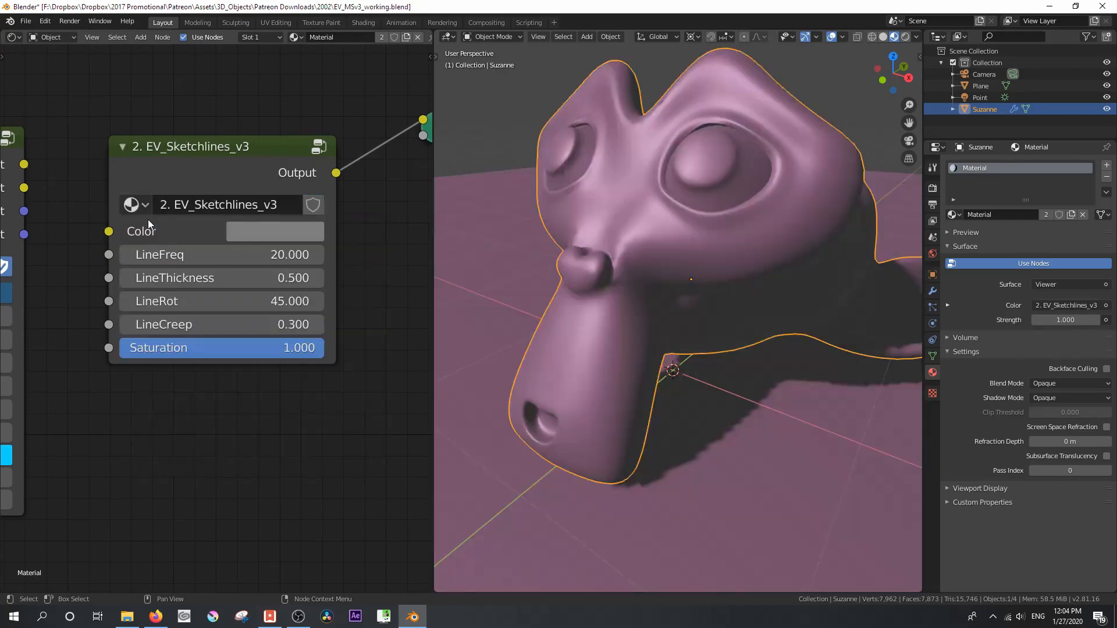
mouse_move(71, 165)
middle_mouse_down()
mouse_move(269, 294)
mouse_move(136, 309)
middle_mouse_up()
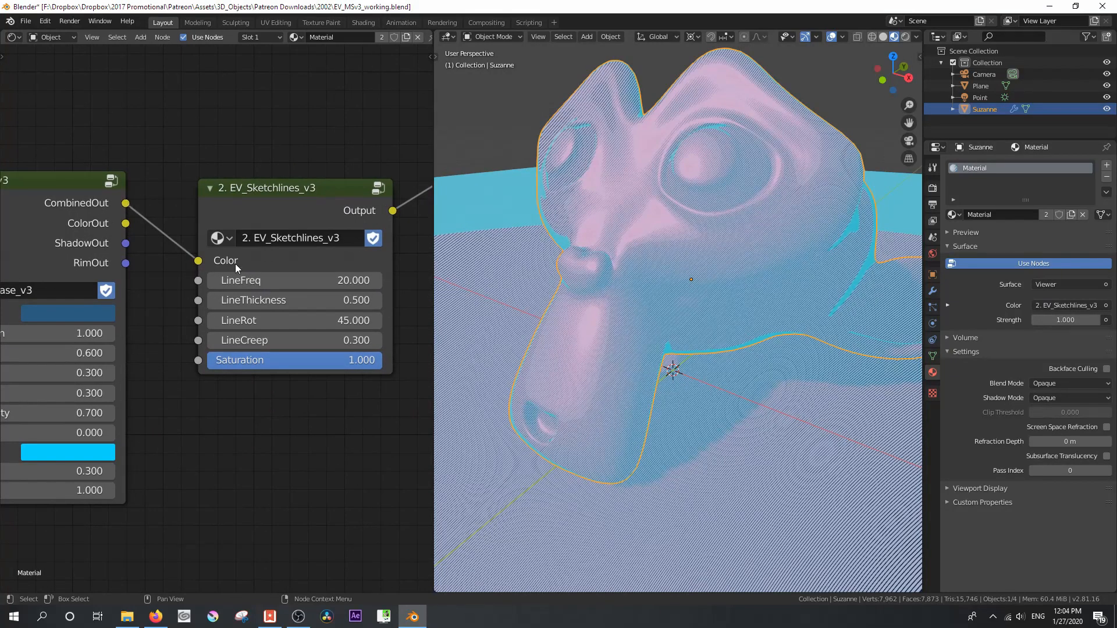
- Set LineFreq to 10 on the sketchlines node, with Suzanne's line pattern in close view
middle_click_drag(357, 89, 331, 81)
scroll(693, 330, "up", 2)
scroll(692, 331, "down", 2)
middle_click_drag(692, 330, 658, 327)
scroll(658, 327, "up", 3)
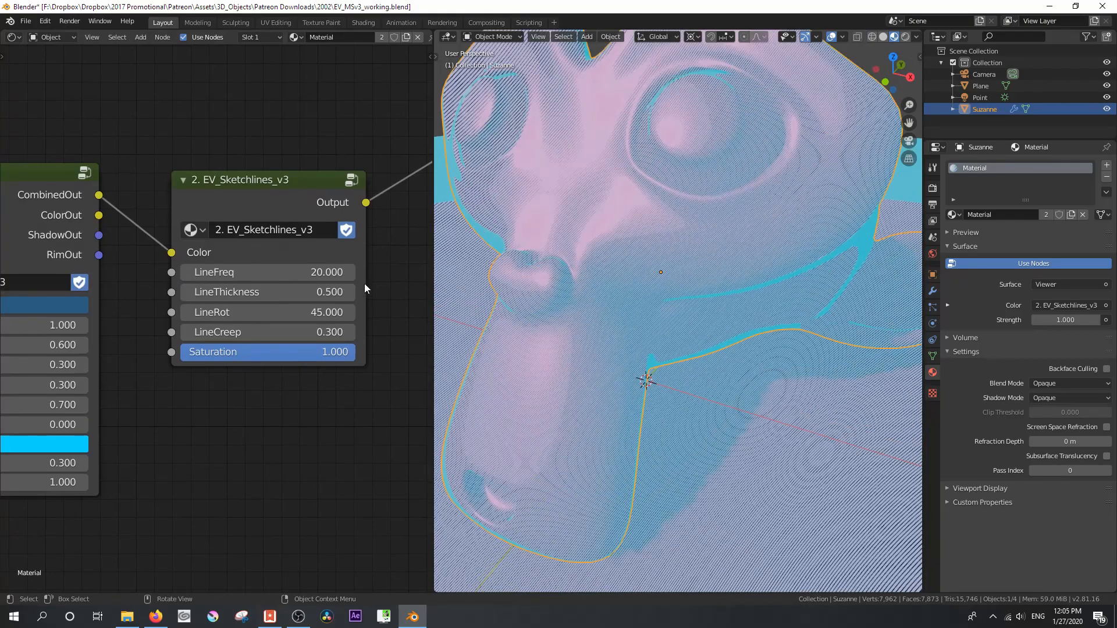
double_click(313, 272)
type("10")
key("Return")
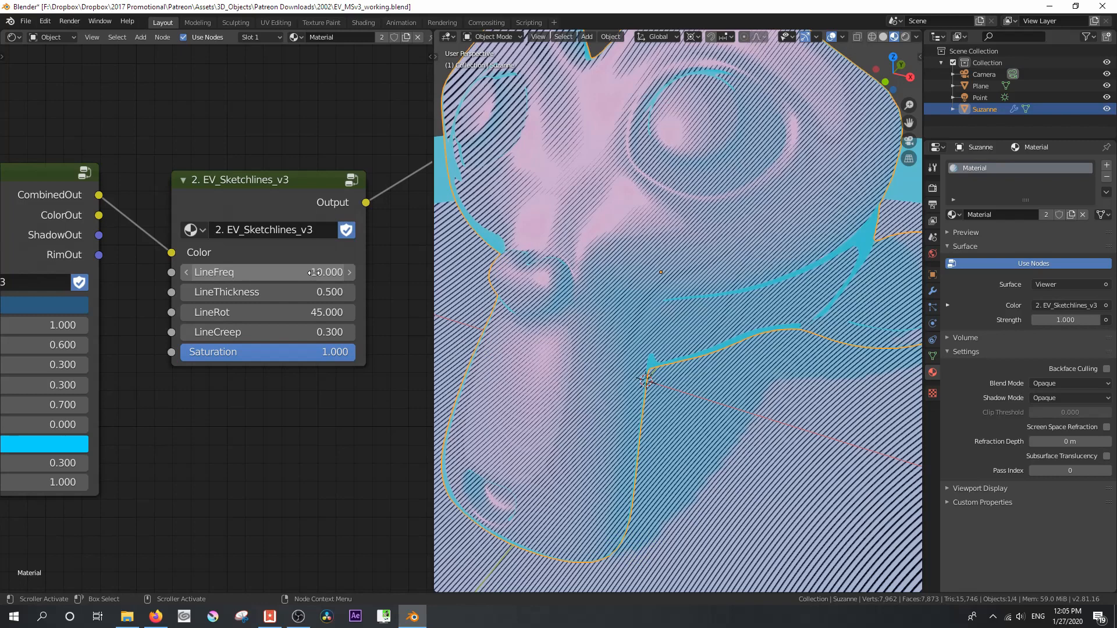
- Set LineFreq to 5 and inspect the coarser lines across the whole of Suzanne
double_click(313, 273)
type("5")
key("Return")
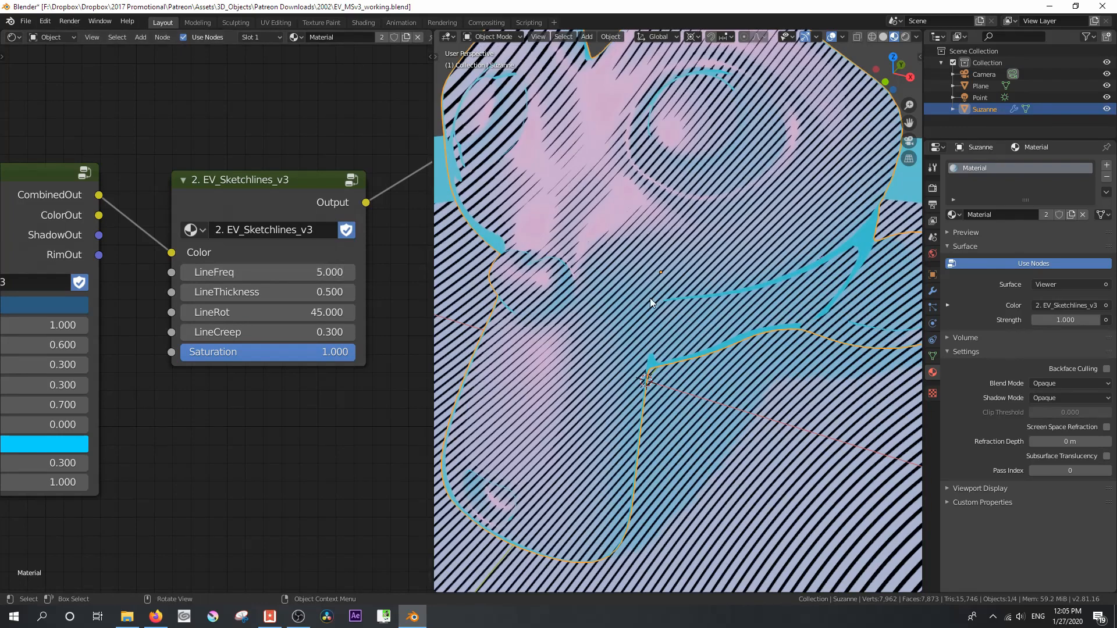
scroll(646, 271, "down", 3)
middle_click_drag(691, 337, 689, 326)
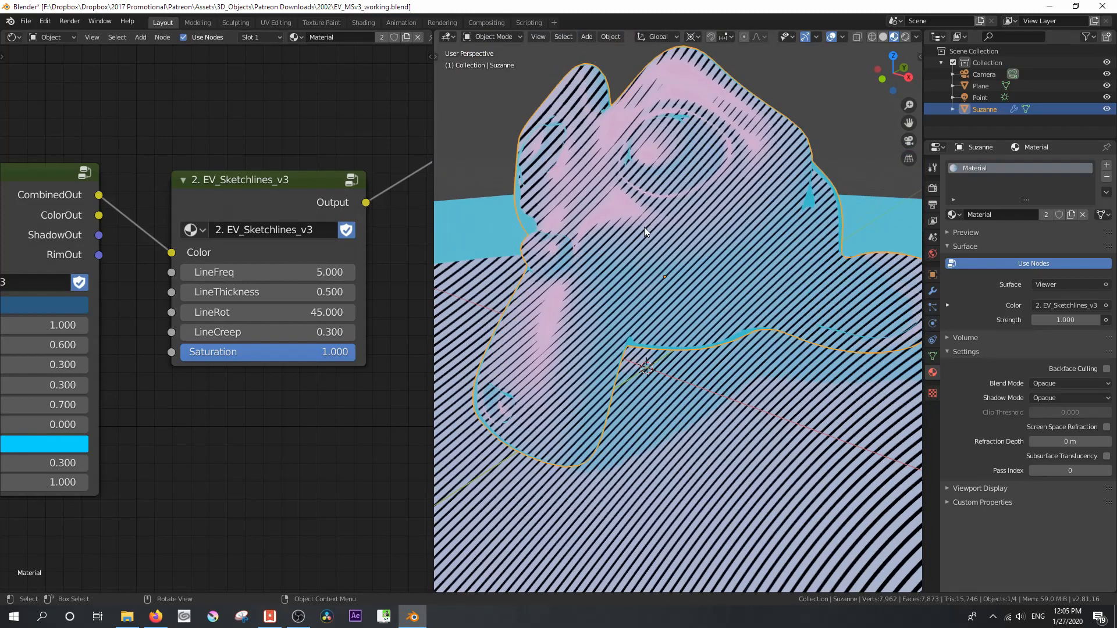
- Compare LineFreq 10 against 5, leave it at 5, and widen the 3D viewport
double_click(320, 273)
type("10")
key("Return")
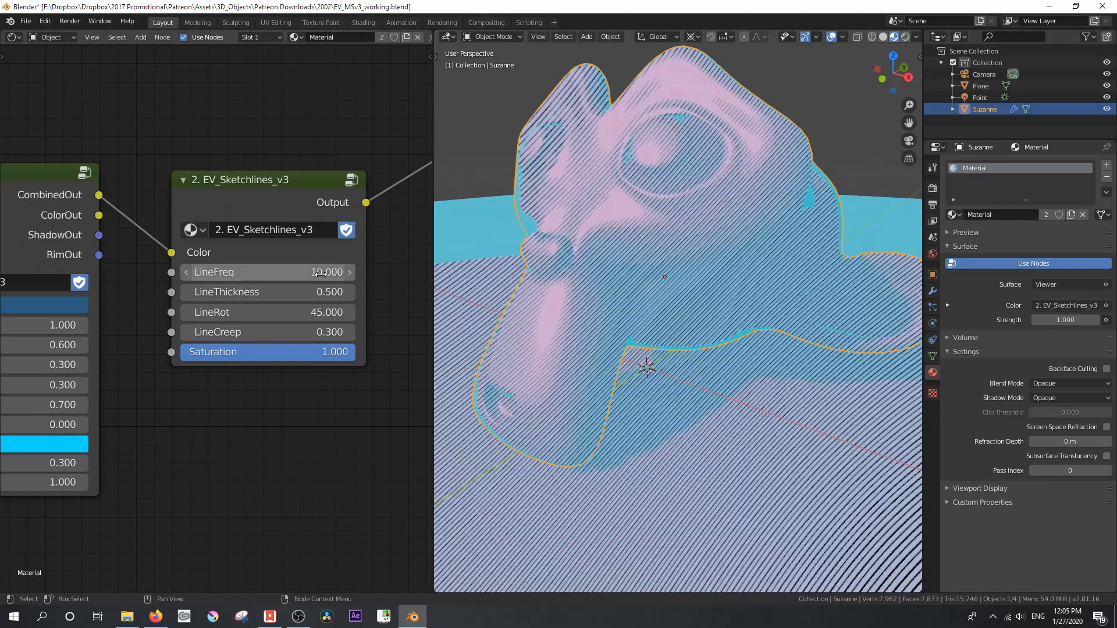
double_click(320, 273)
type("5")
key("Return")
left_click_drag(431, 301, 371, 305)
middle_click_drag(616, 315, 600, 320)
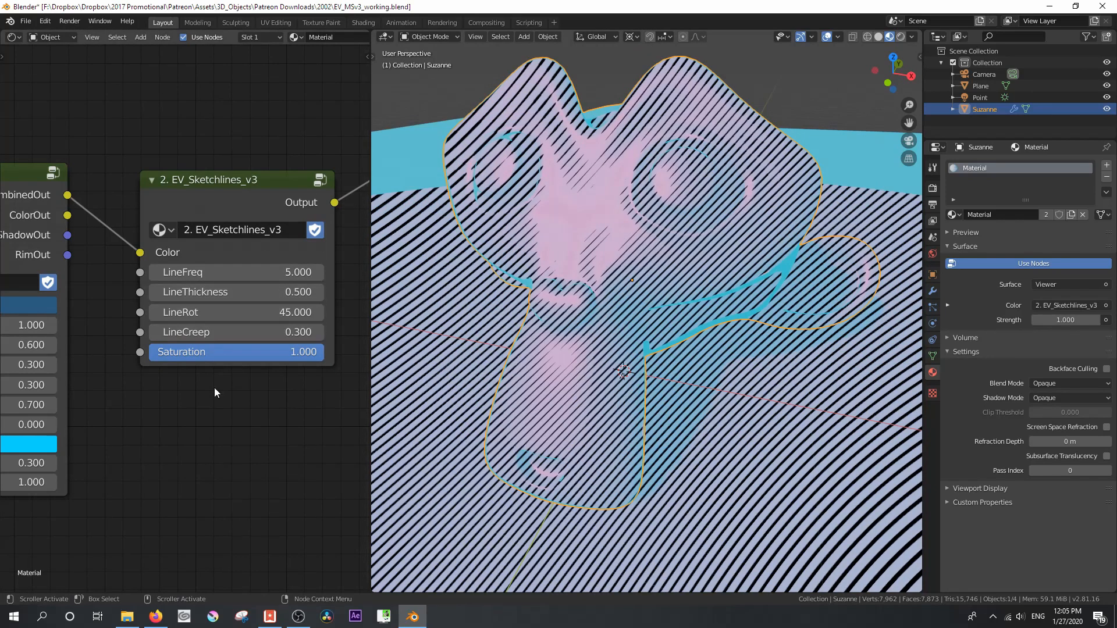
- Raise the toon node's ShadowSoften to 1.000 under the sketch lines
middle_click_drag(127, 456, 301, 436)
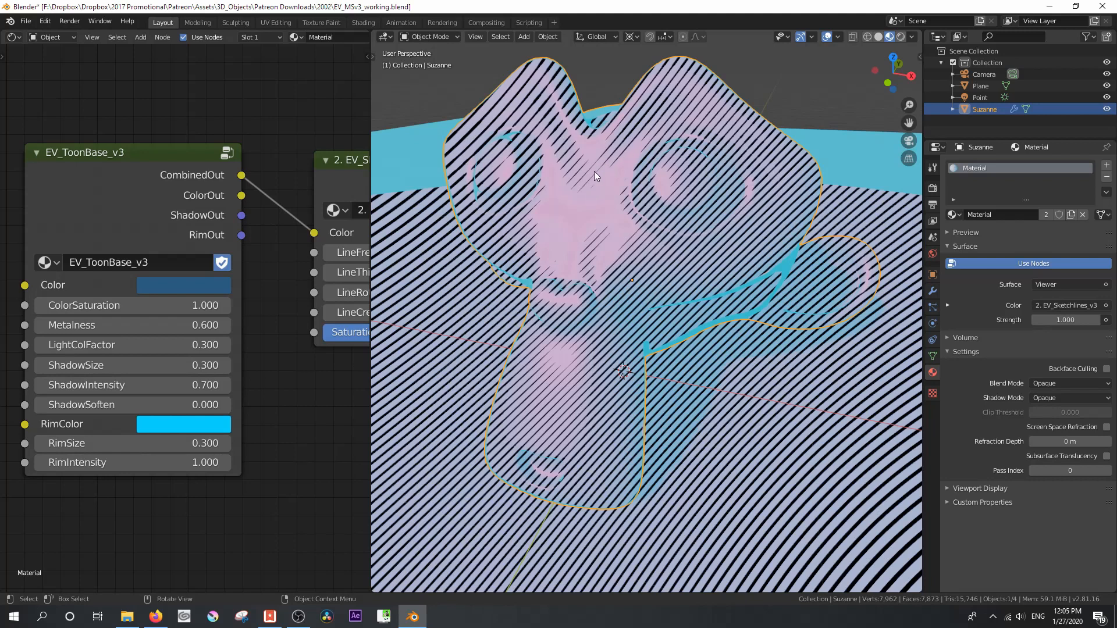
scroll(587, 179, "up", 1)
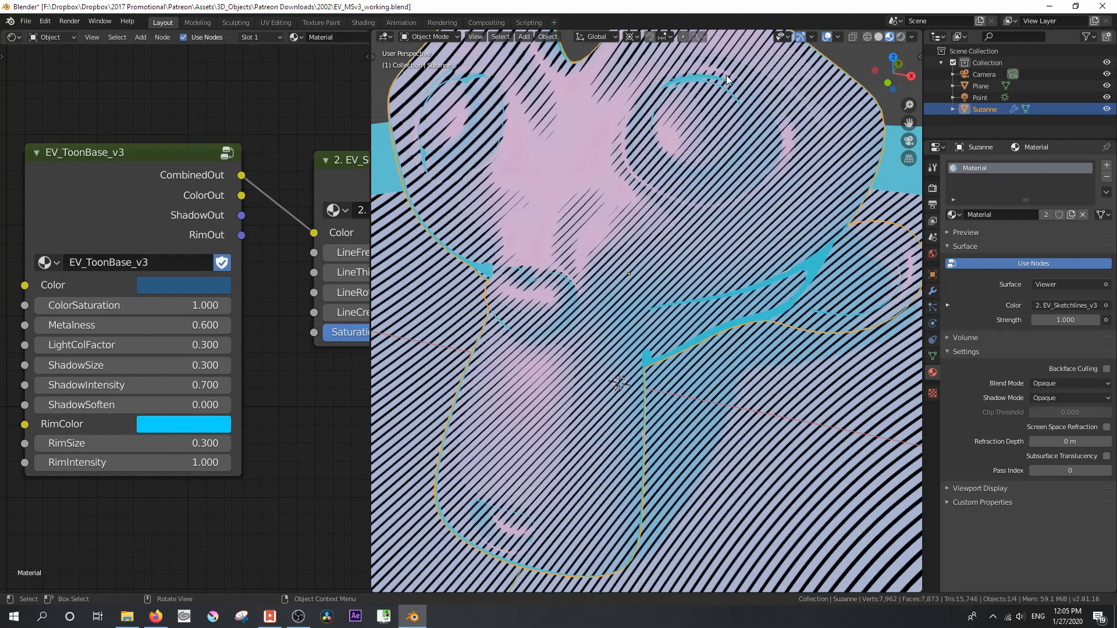
left_click_drag(140, 411, 145, 410)
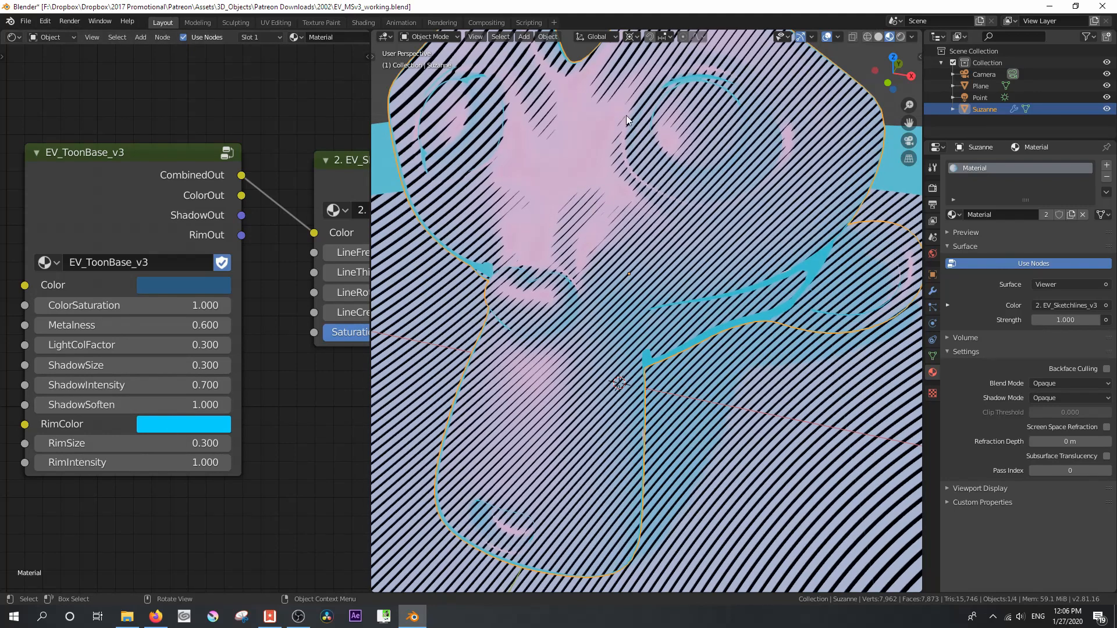
- Try LineFreq 20 on the sketchlines node and return it to 5
middle_click_drag(356, 419, 141, 441)
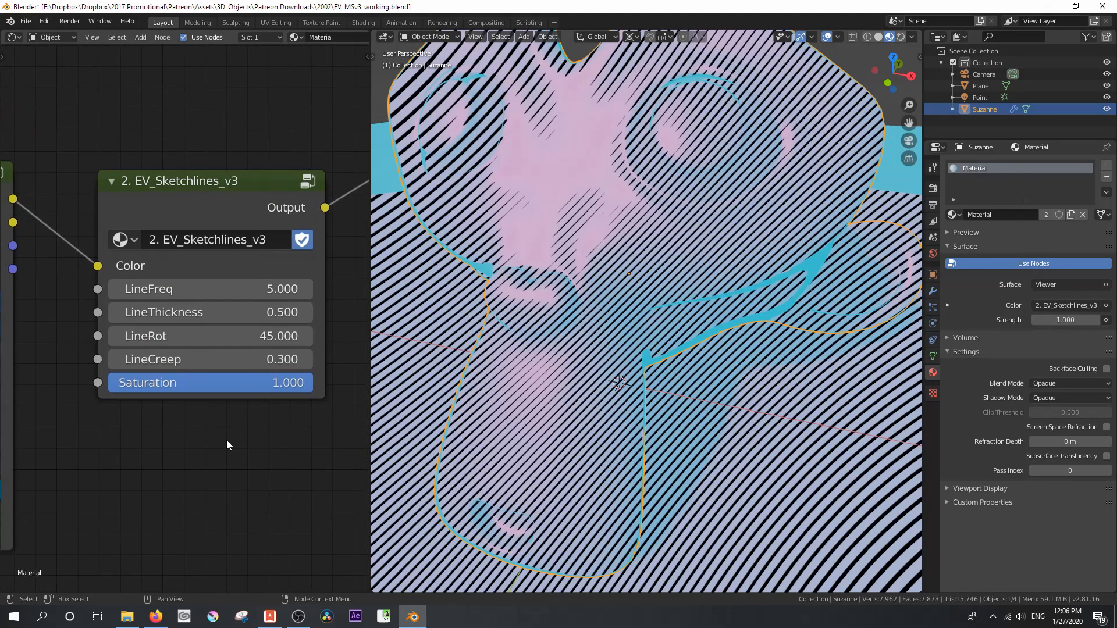
left_click(270, 291)
type("20")
key("Return")
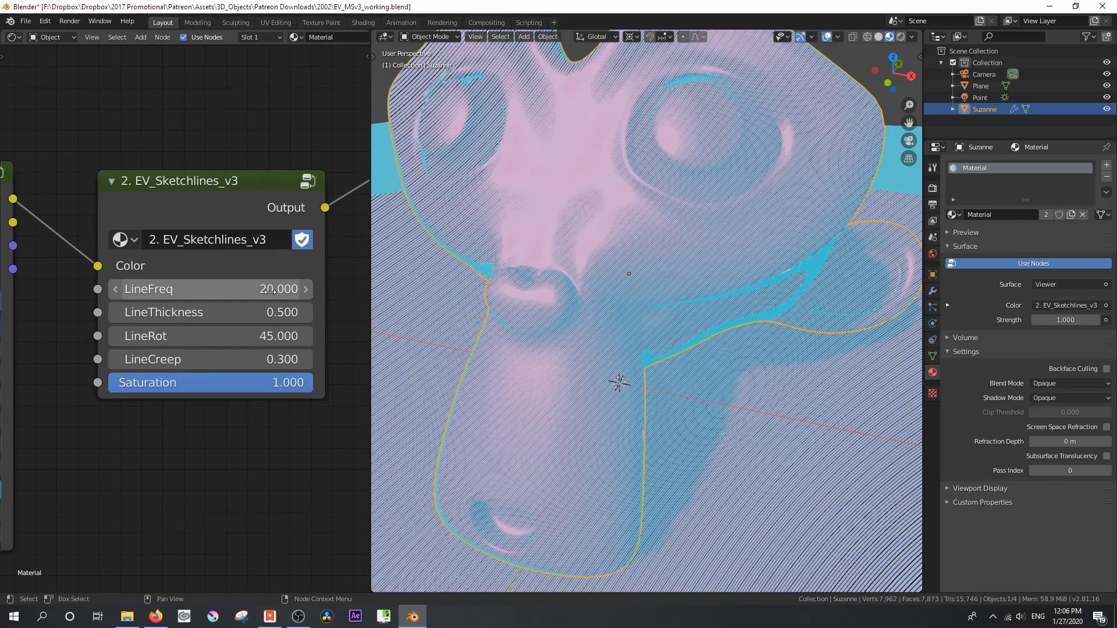
left_click(271, 292)
type("5")
key("Return")
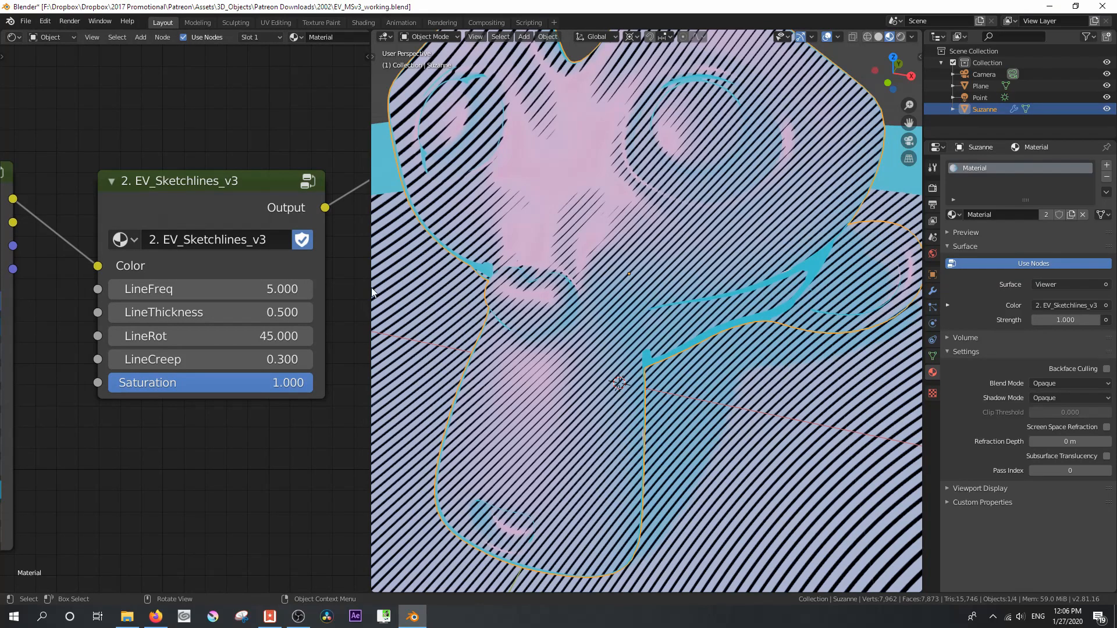
- Lower LineThickness on the sketchlines node in steps to 0.000
left_click(113, 313)
left_click(113, 314)
left_click(113, 314)
left_click(113, 314)
left_click(112, 313)
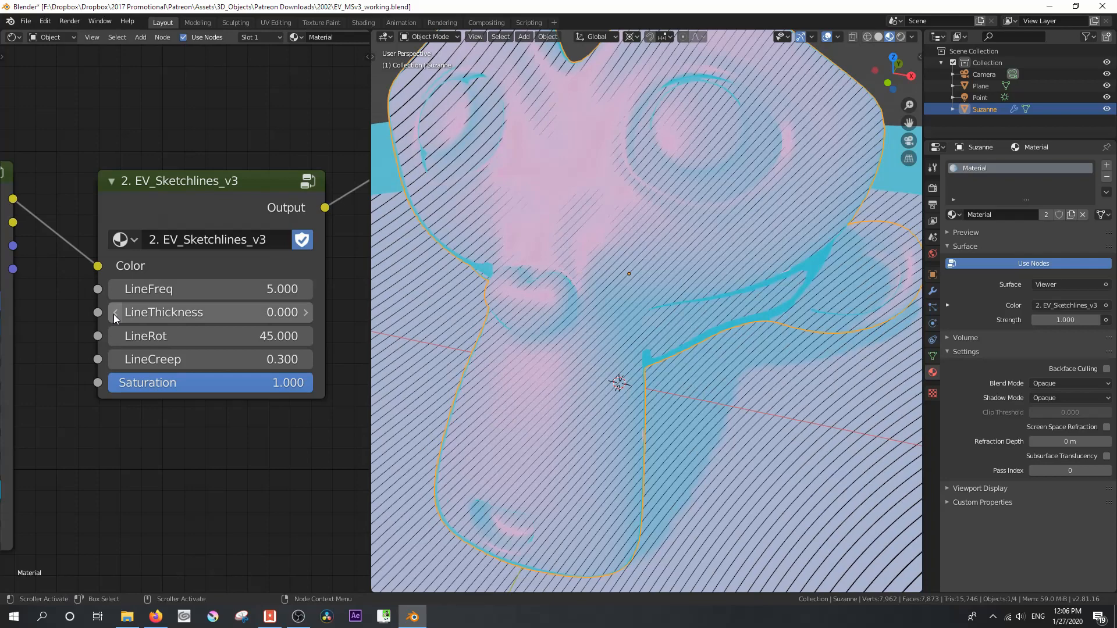
- Raise LineThickness on the sketchlines node in steps to 0.900
left_click(307, 313)
left_click(306, 313)
left_click(307, 313)
left_click(307, 313)
left_click(306, 313)
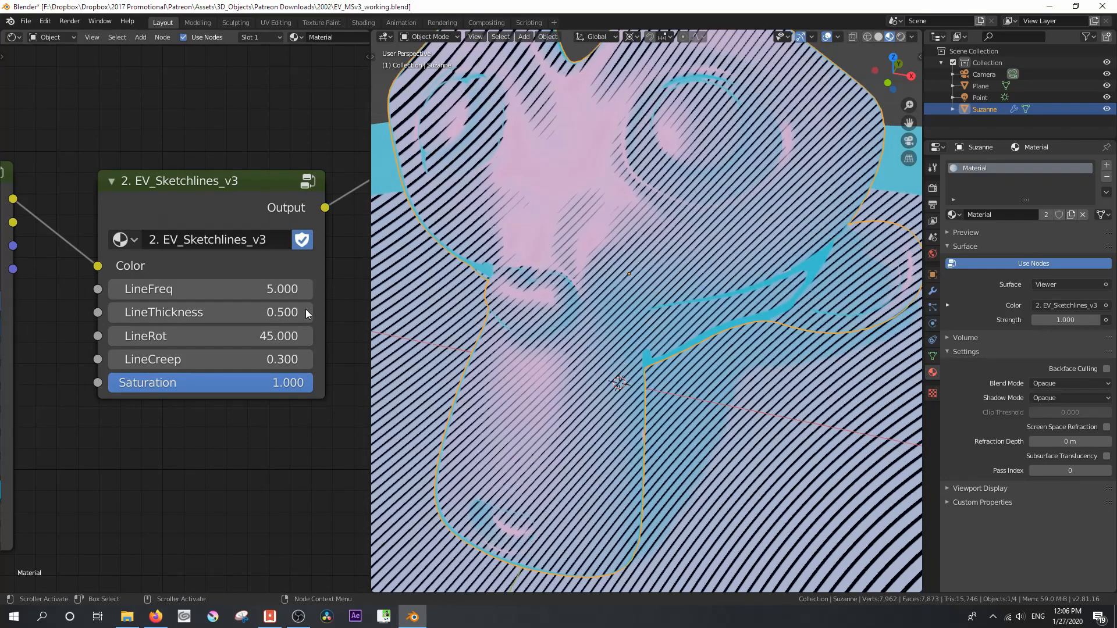
left_click(307, 313)
left_click(307, 313)
left_click(307, 313)
left_click(307, 313)
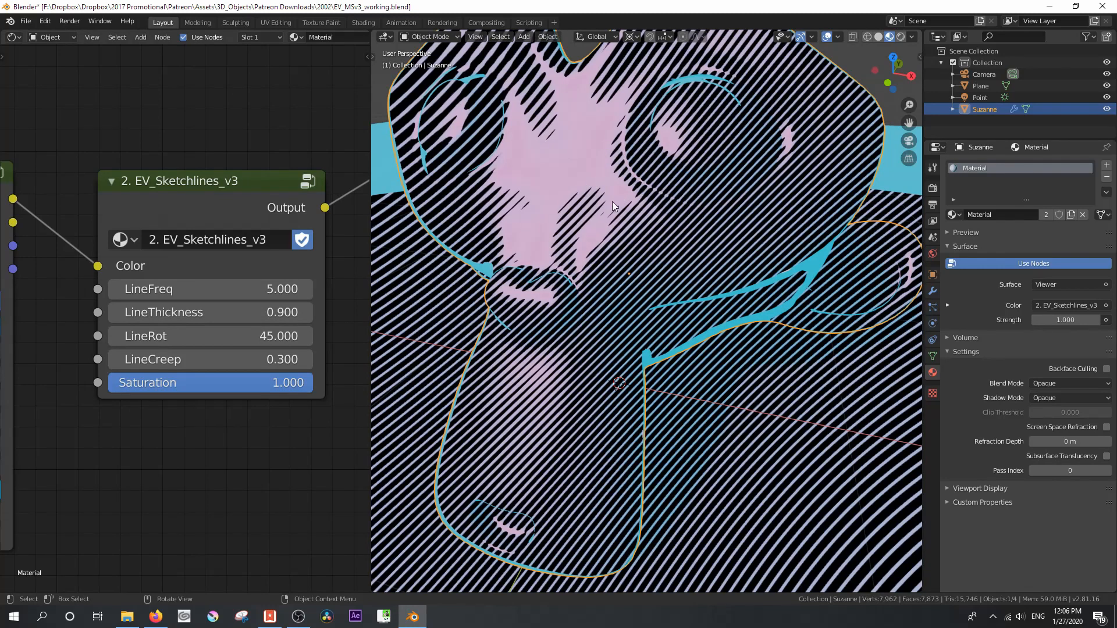
- Reduce the sketchlines node's LineThickness in steps to 0.600
left_click(116, 313)
left_click(116, 313)
left_click(116, 313)
- Sweep LineRot through different angles to preview the line direction and set it to 130
left_click(246, 340)
type("30")
key("Return")
left_click_drag(246, 340, 507, 340)
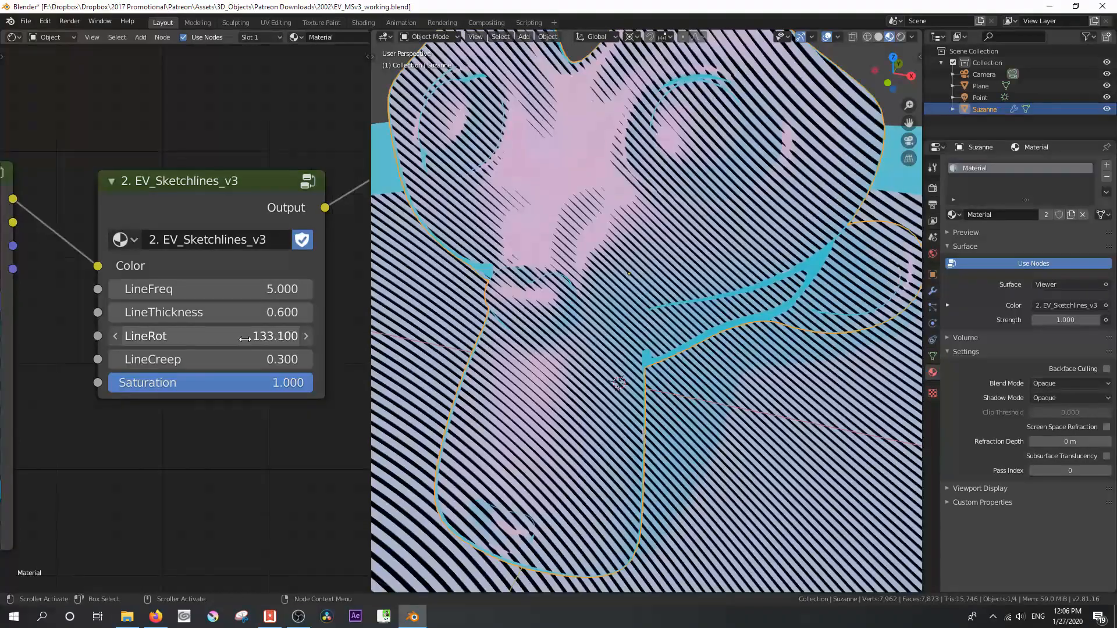
left_click(242, 340)
type("130")
key("Return")
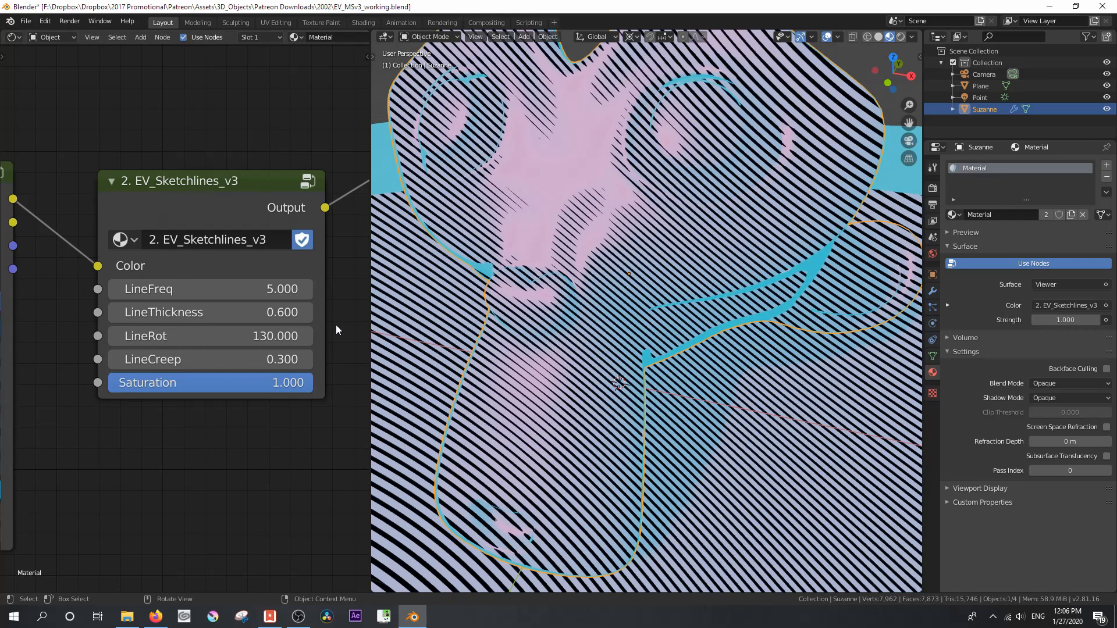
- Lower LineCreep on the sketchlines node in steps to 0.000
left_click(117, 362)
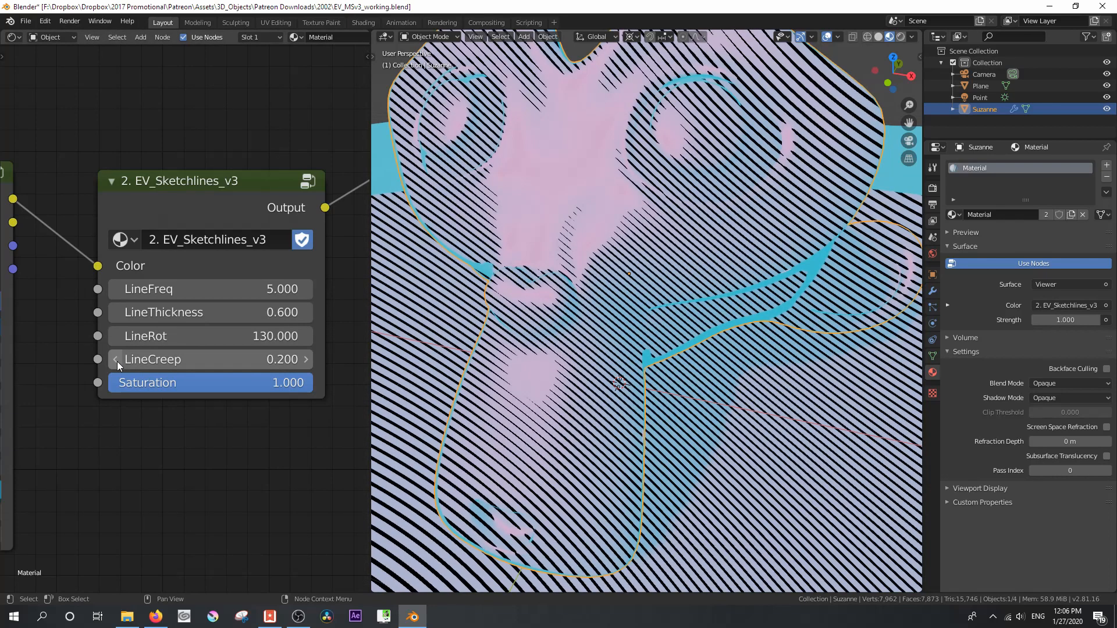
left_click(117, 361)
left_click(117, 362)
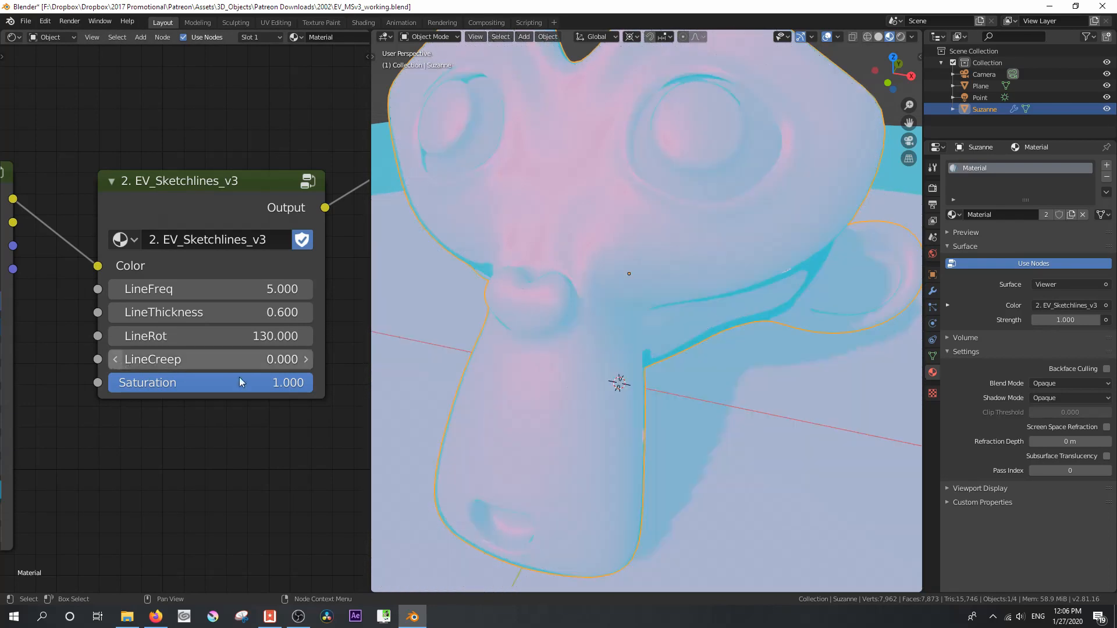
- Raise LineCreep in steps to 0.700 so the lines extend further into the lit areas
left_click(306, 360)
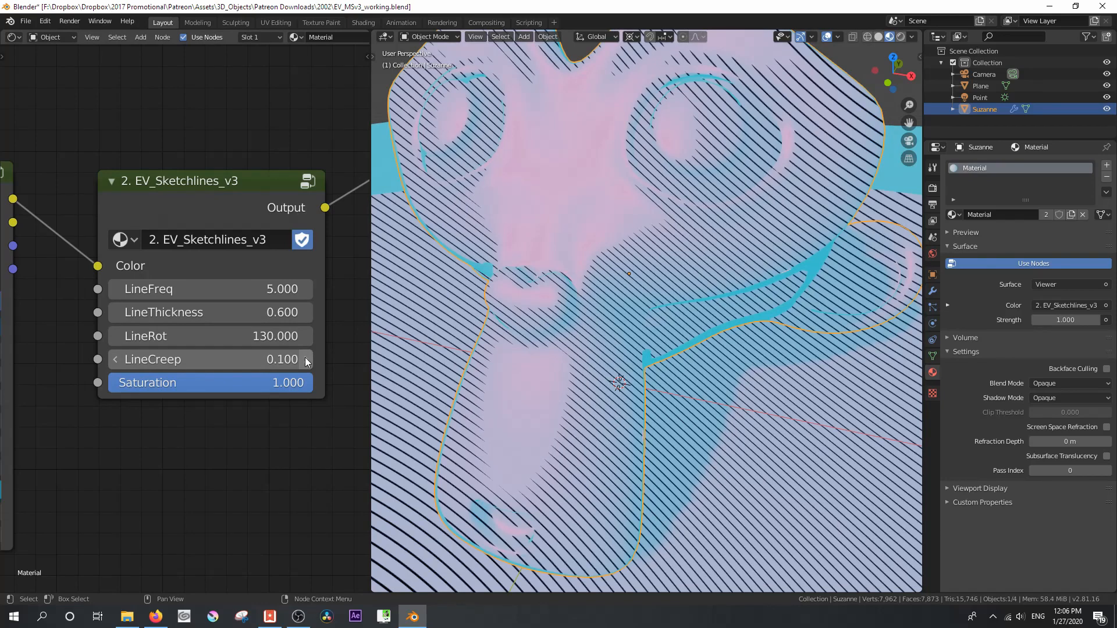
left_click(306, 360)
left_click(307, 360)
left_click(306, 359)
left_click(307, 360)
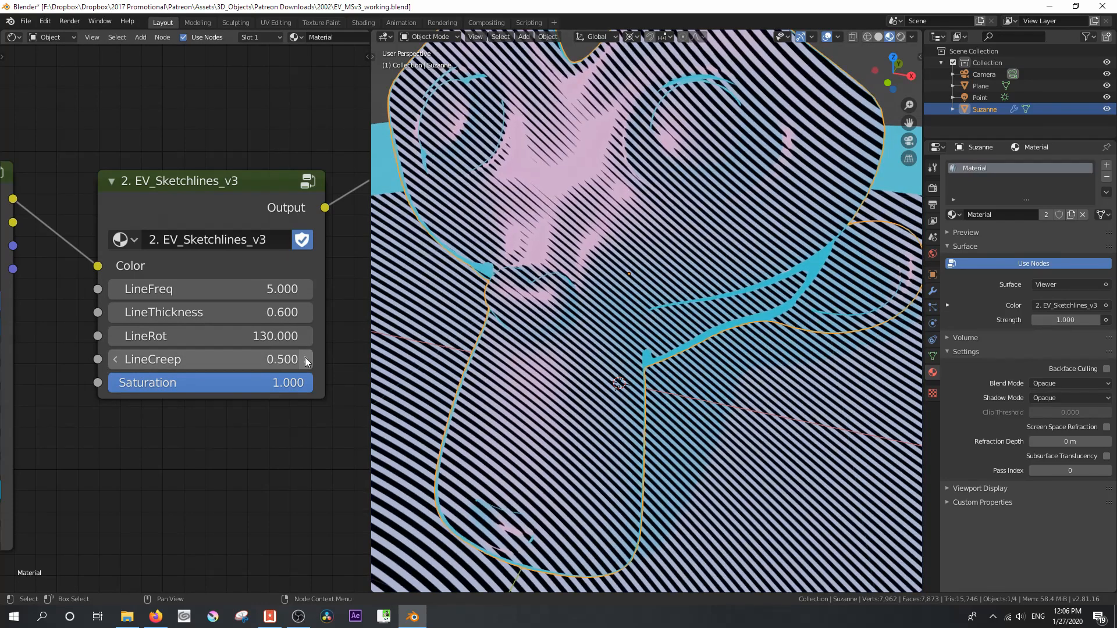
left_click(307, 359)
left_click(307, 359)
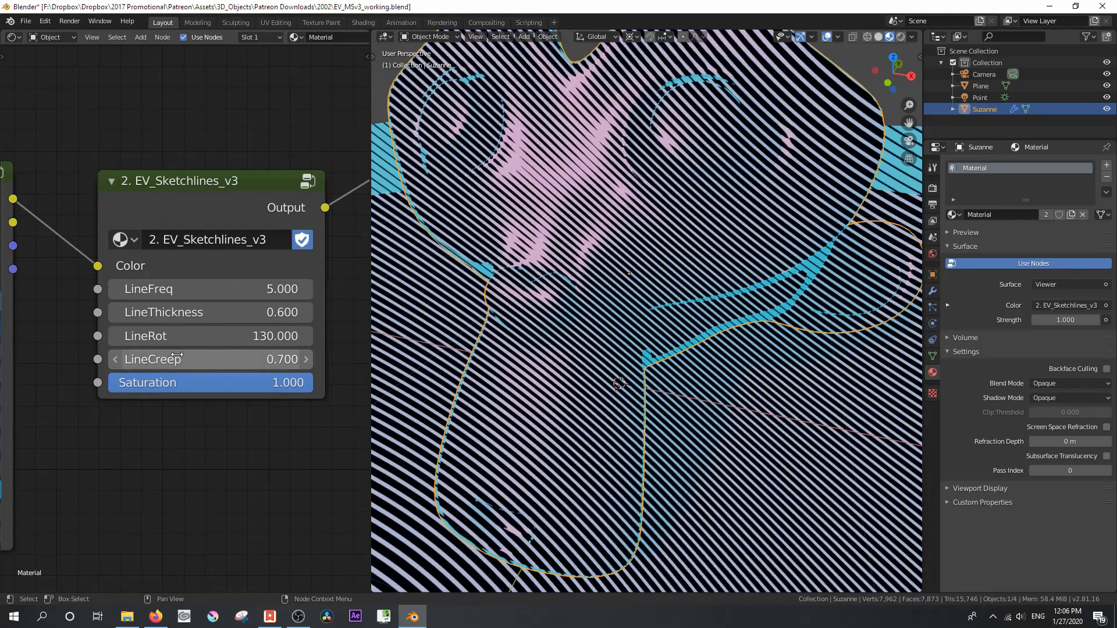
- Lower LineCreep in steps to 0.100 and set the sketchlines node's Saturation to 1.000
left_click(113, 360)
left_click(114, 361)
left_click(114, 361)
left_click(114, 361)
left_click(114, 361)
left_click(114, 361)
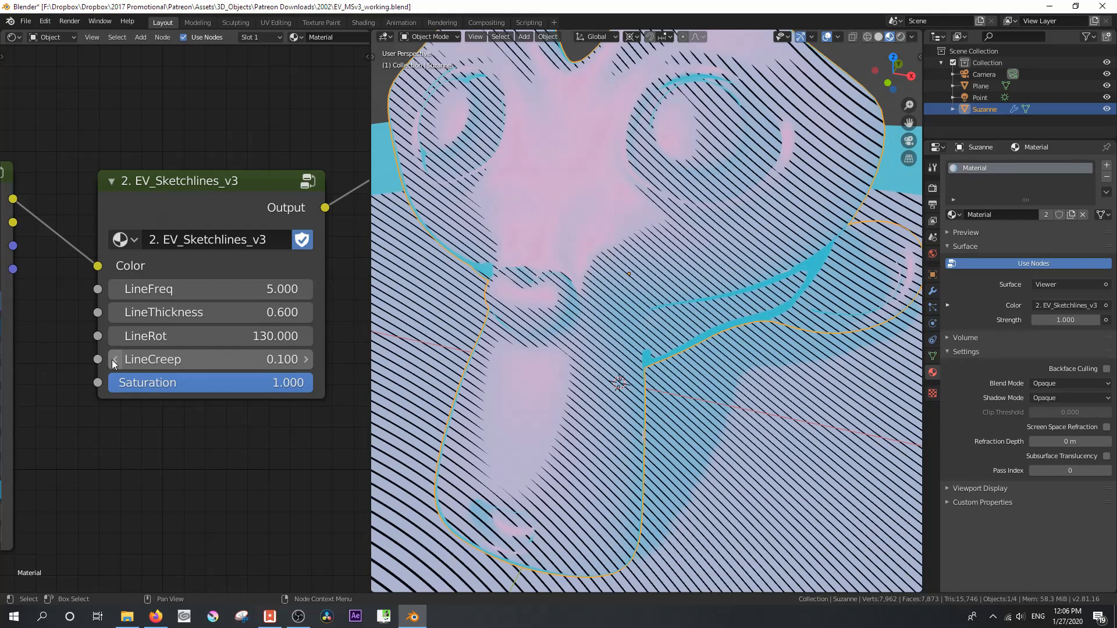
mouse_move(297, 383)
left_mouse_down()
mouse_move(118, 382)
mouse_move(313, 383)
left_mouse_up()
scroll(246, 466, "down", 2)
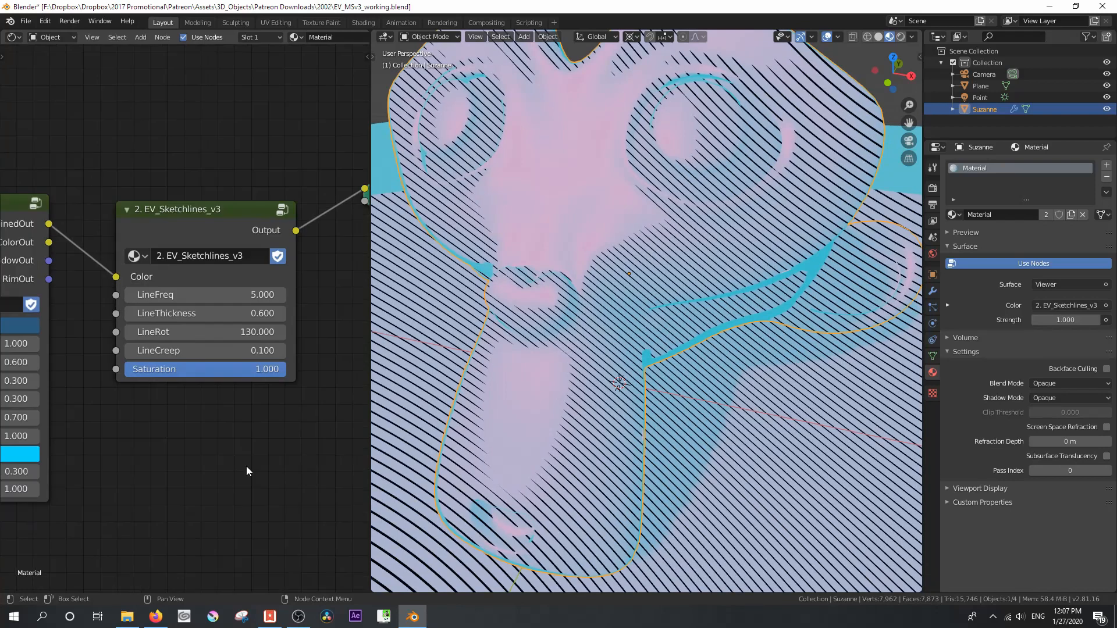
- Insert the 2. EV_Sketchlines_v3 node into the link coming from the toon node's ShadowOut
middle_click_drag(136, 443, 132, 439)
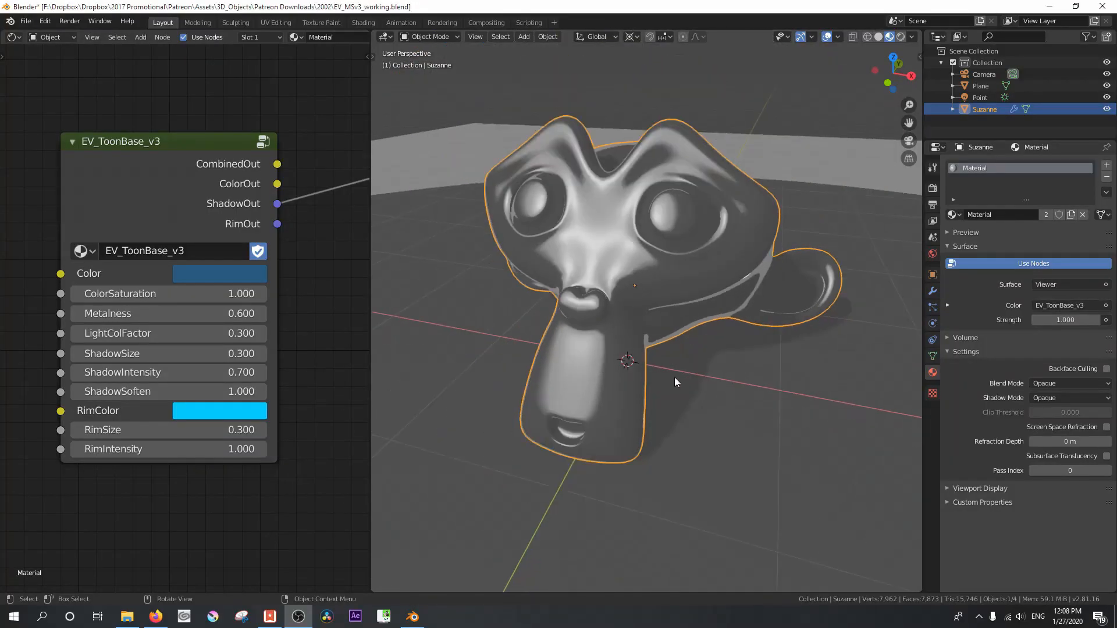
middle_click_drag(675, 377, 653, 372)
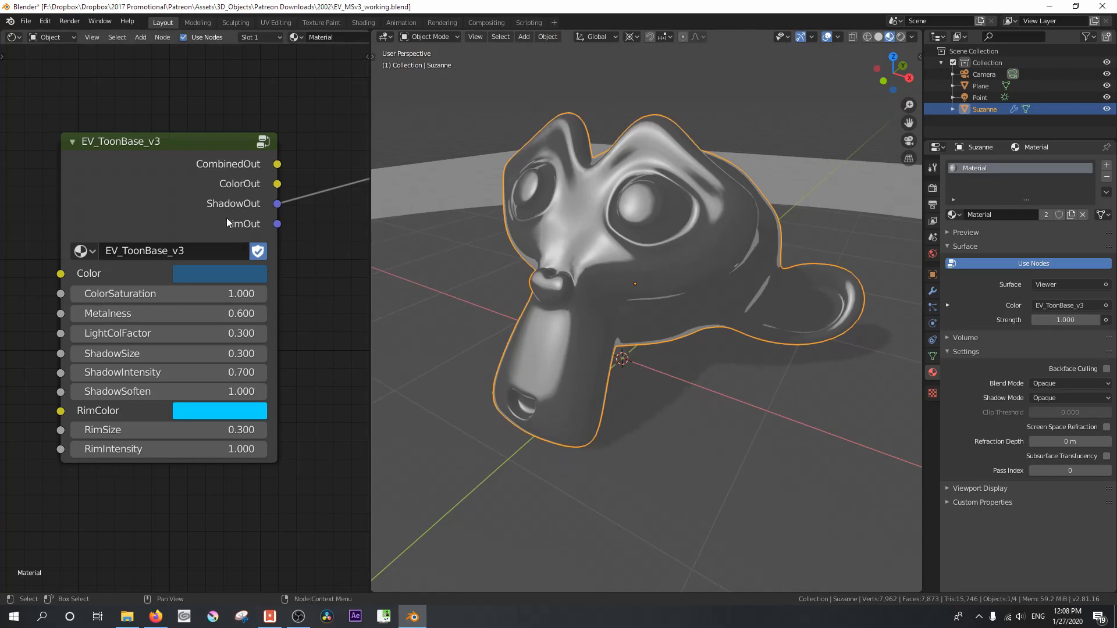
middle_click_drag(329, 256, 181, 251)
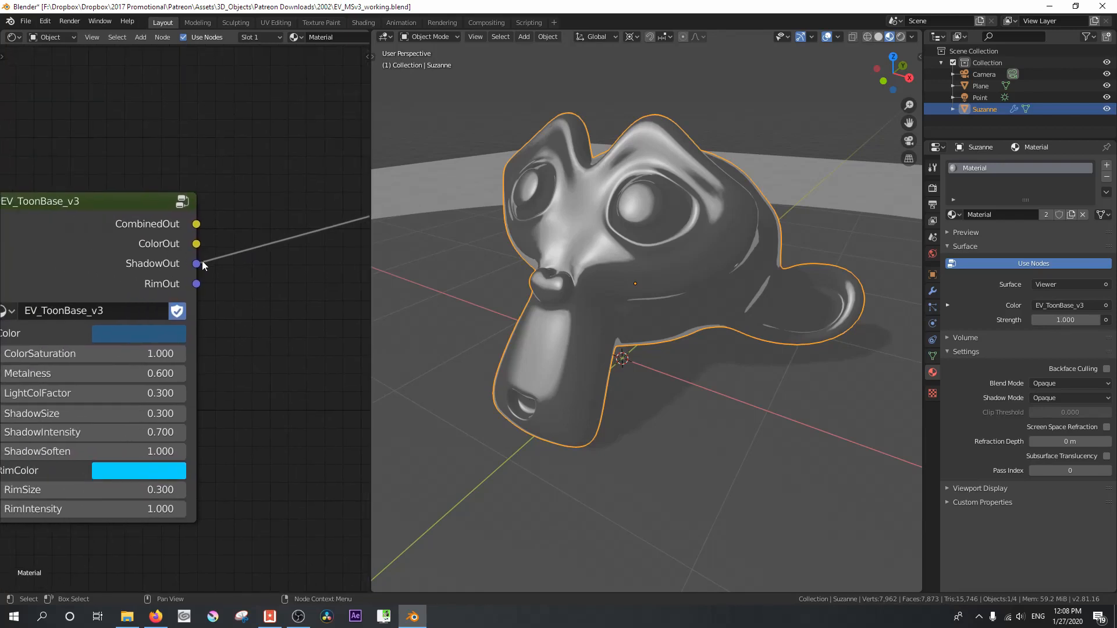
middle_click_drag(258, 310, 125, 239)
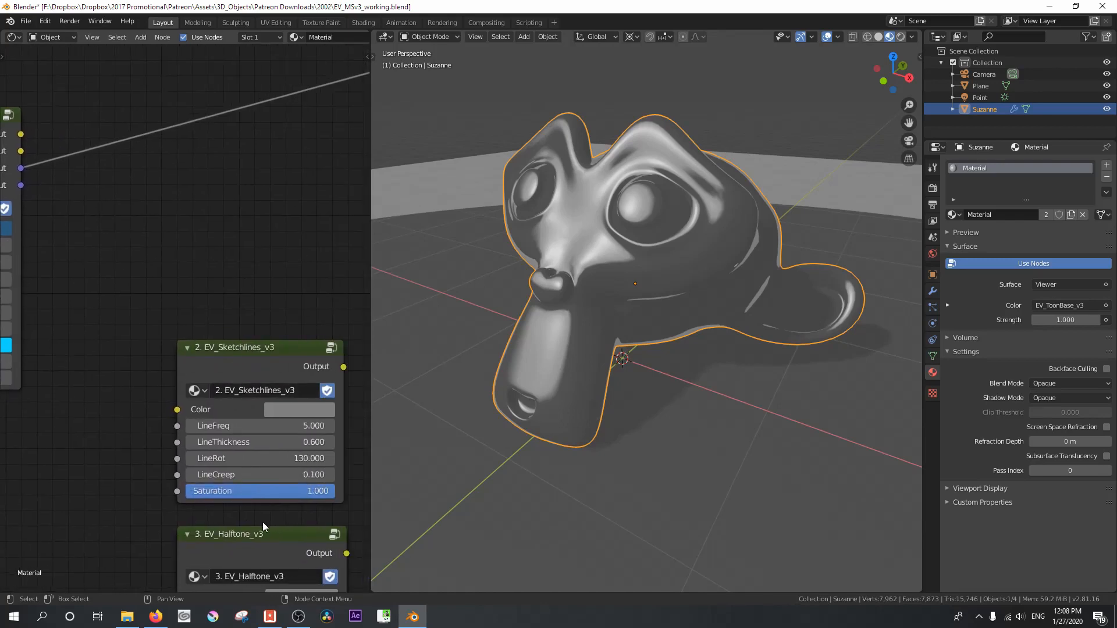
middle_click_drag(158, 229, 280, 320)
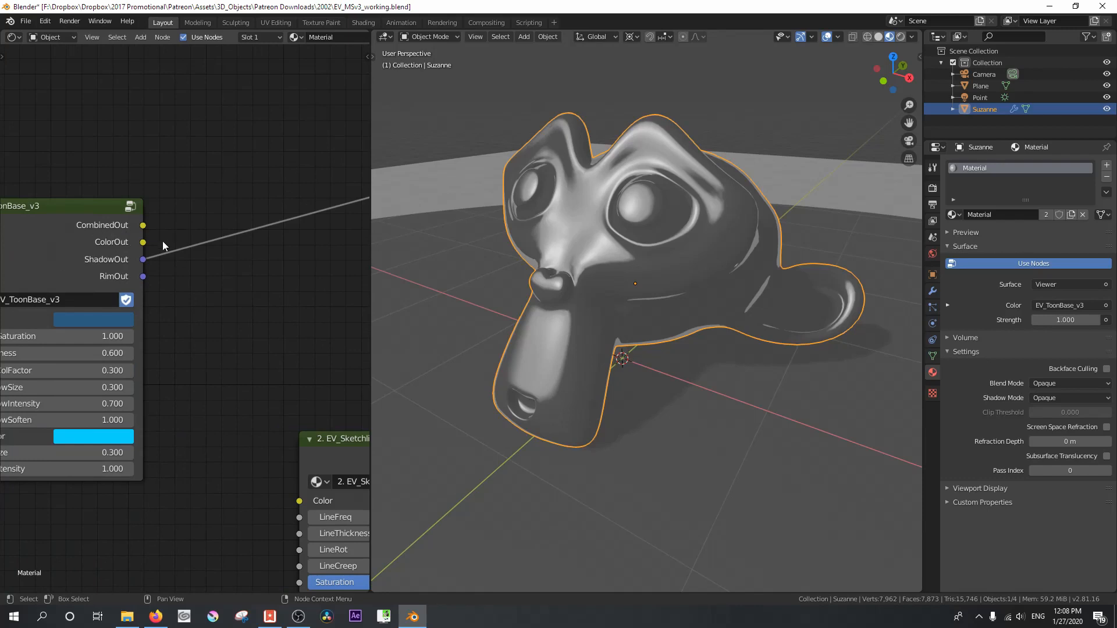
middle_click_drag(223, 308, 290, 200)
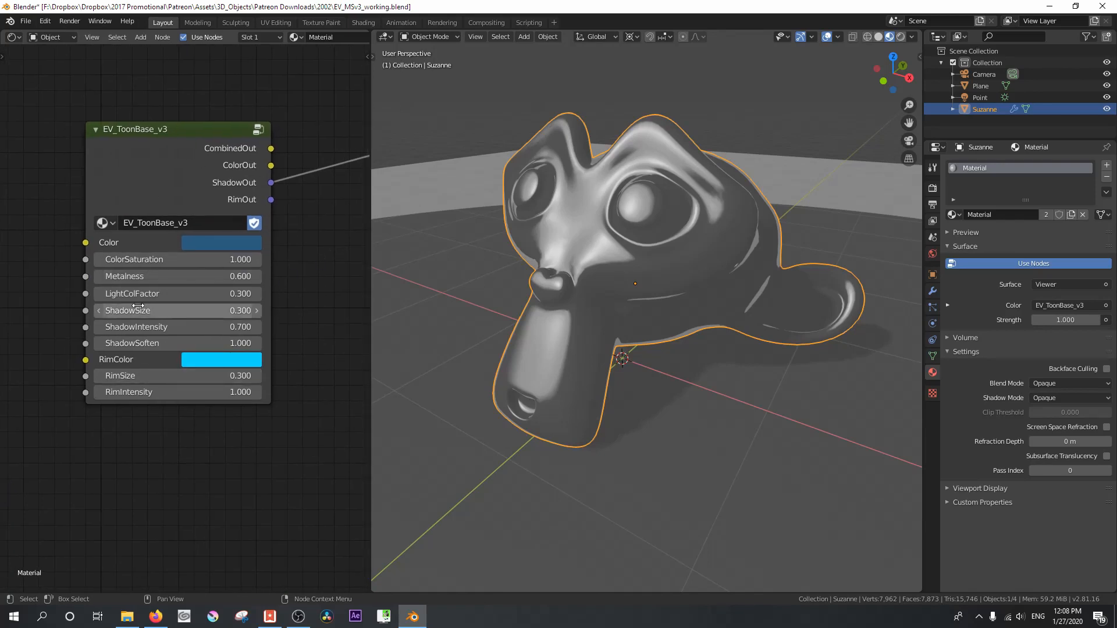
middle_click_drag(324, 277, 116, 286)
mouse_move(309, 396)
left_mouse_down()
mouse_move(244, 235)
mouse_move(279, 190)
mouse_move(268, 176)
left_mouse_up()
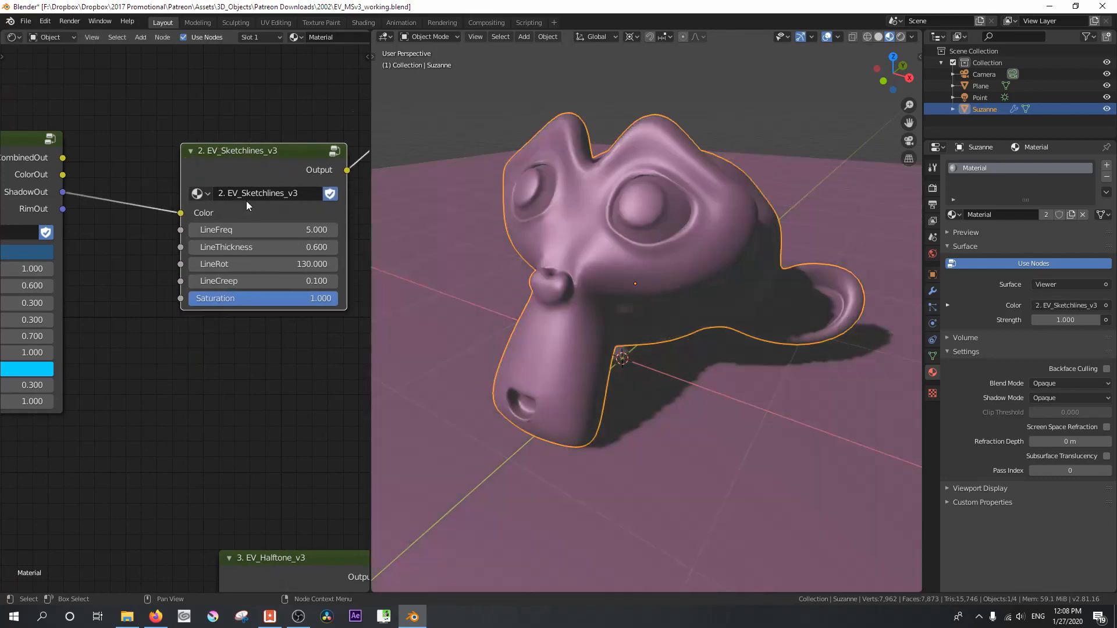
- Reposition the sketchlines node and raise its LineThickness to 0.900
mouse_move(272, 350)
middle_mouse_down()
mouse_move(284, 389)
mouse_move(315, 392)
mouse_move(157, 392)
mouse_move(155, 413)
middle_mouse_up()
left_click_drag(133, 232, 137, 188)
scroll(592, 291, "up", 1)
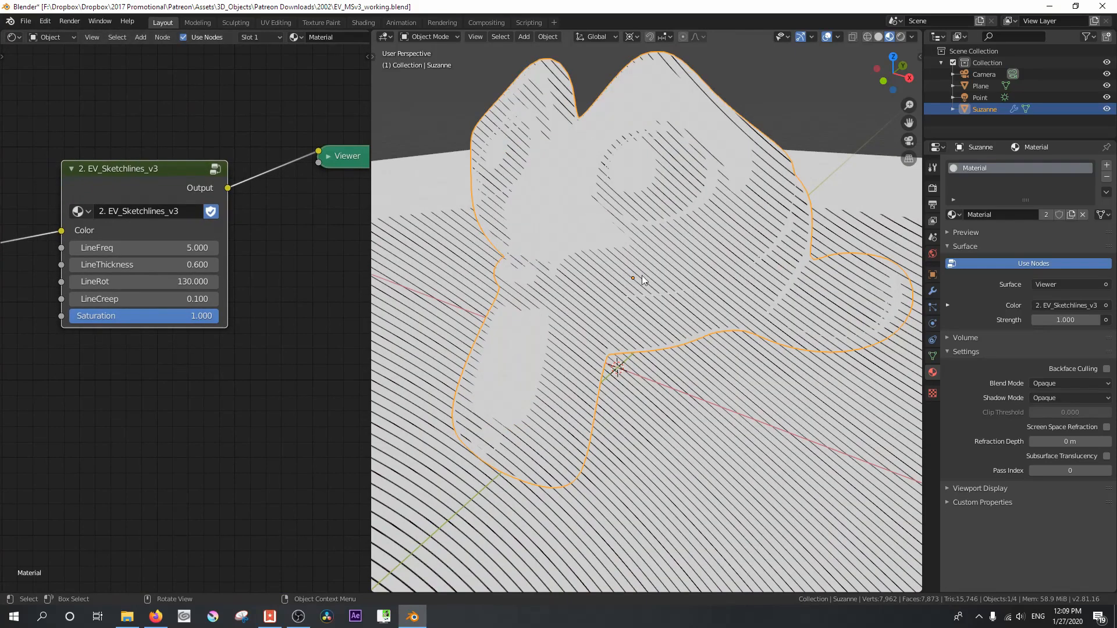
scroll(238, 336, "down", 3)
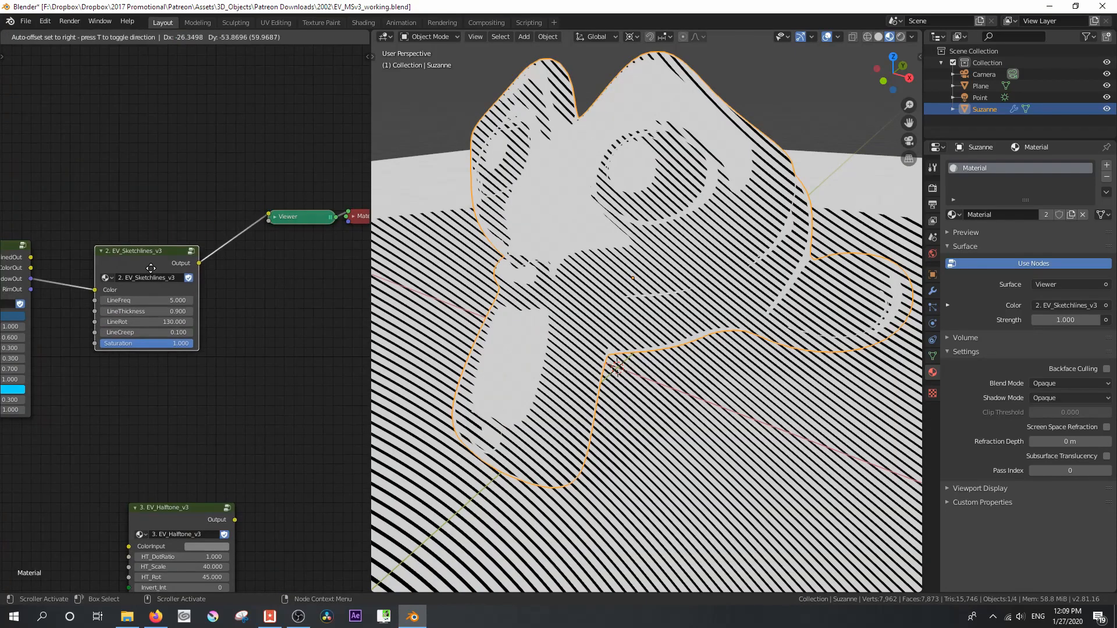
- Add a MixRGB node on the link between the sketchlines node and the Viewer, feeding the toon node's ColorOut into Color1
key("shift+a")
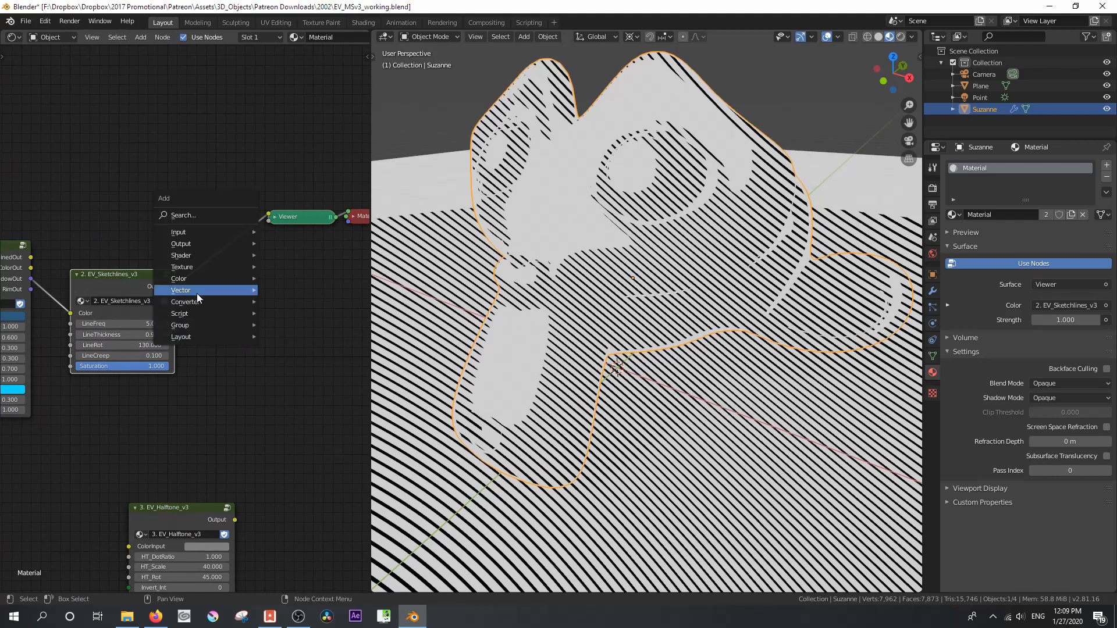
mouse_move(194, 282)
left_click(293, 341)
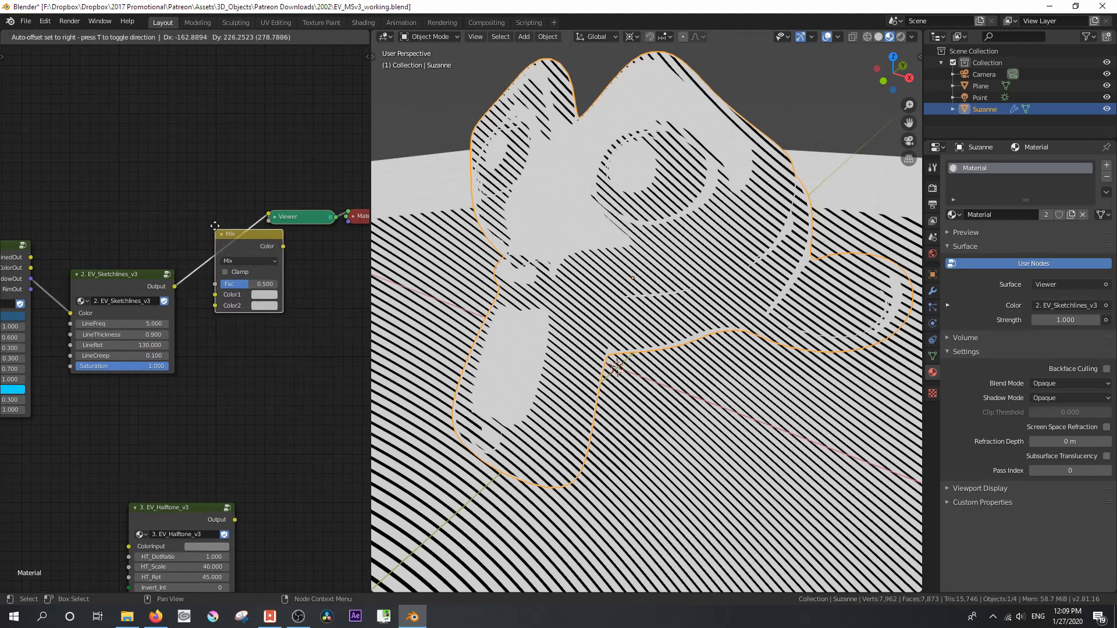
left_click(211, 217)
left_click_drag(32, 272, 214, 282)
- Set the mix node's Fac to 0.775, trying Multiply blending before settling on Overlay
scroll(262, 294, "up", 1)
middle_click_drag(262, 293, 194, 278)
scroll(190, 264, "right", 3, "ctrl")
left_click(192, 260)
left_click(190, 301)
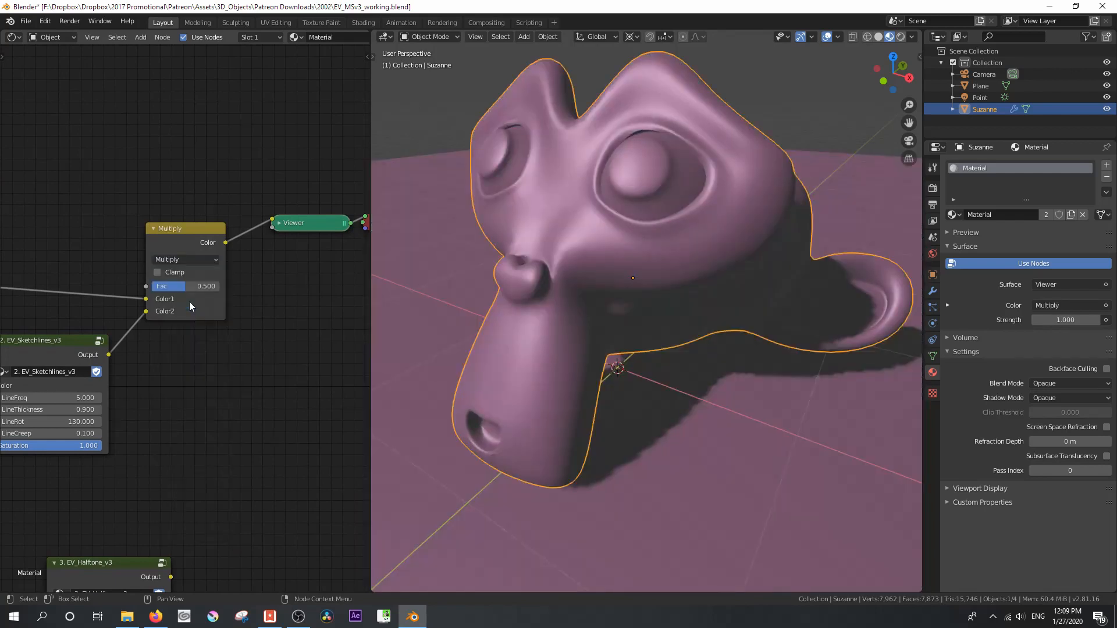
mouse_move(192, 286)
left_mouse_down()
mouse_move(221, 285)
mouse_move(208, 286)
left_mouse_up()
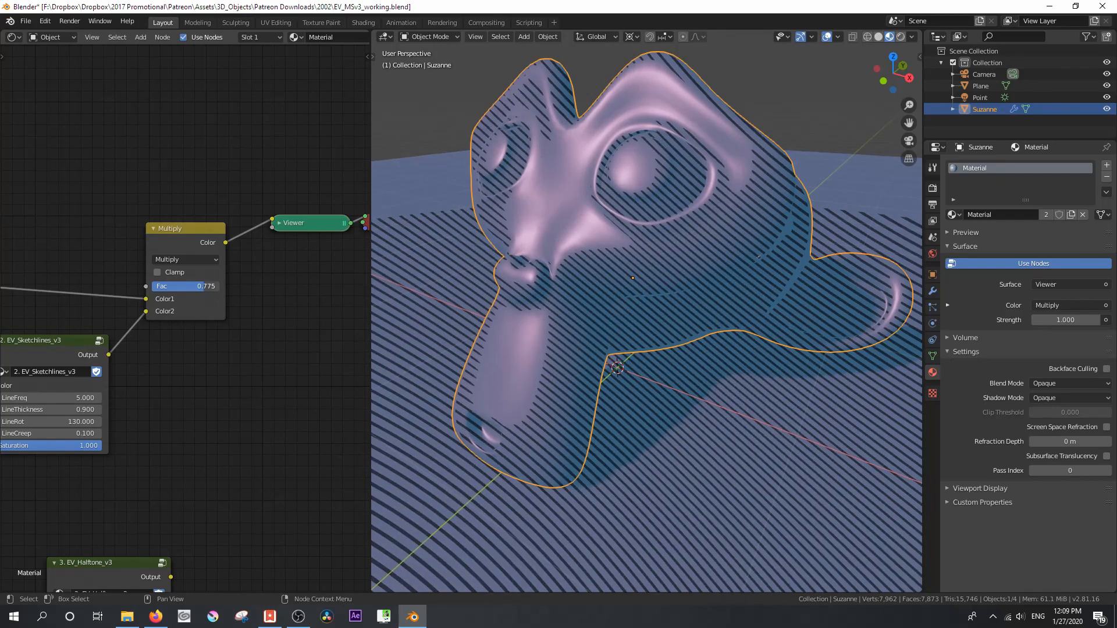
left_click(194, 259)
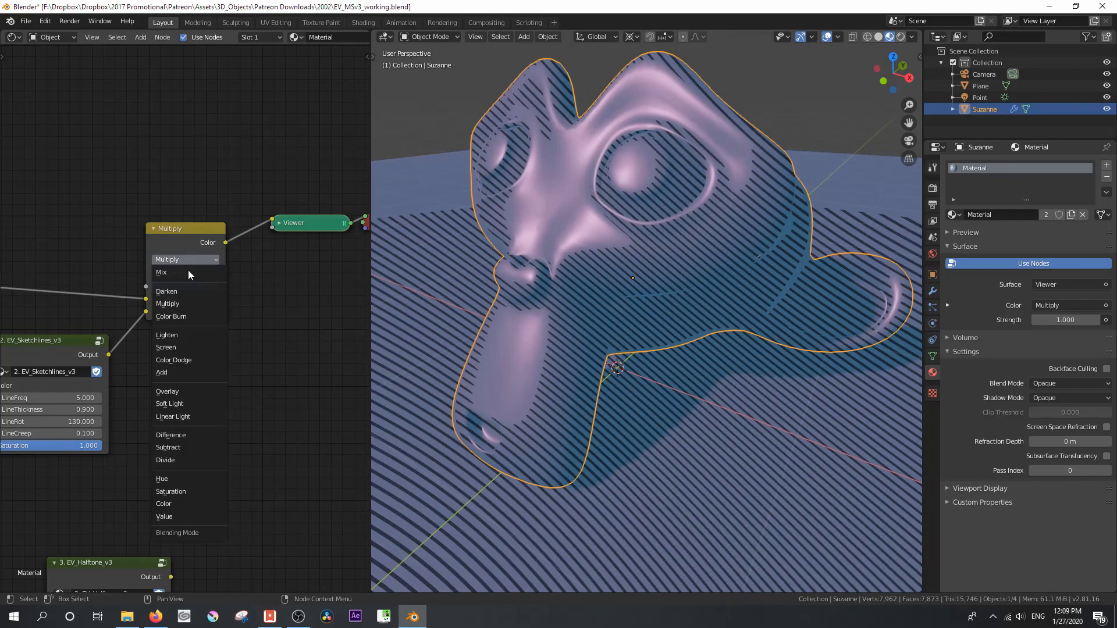
left_click(190, 395)
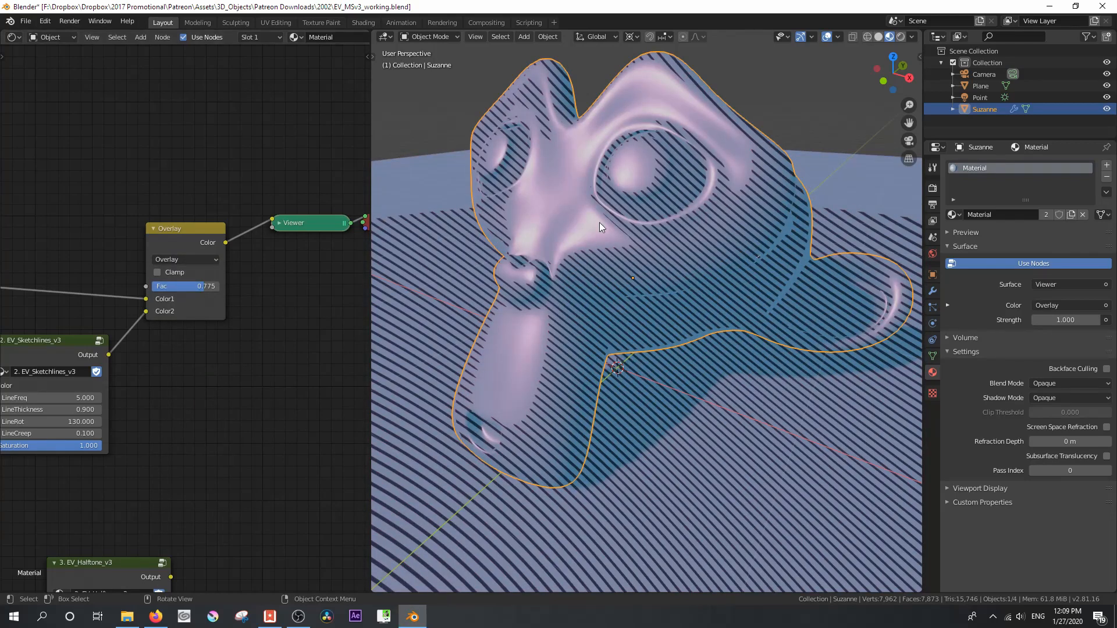
- Move the 3. EV_Halftone_v3 node up below the sketchlines node and set its Invert_Int to 1
middle_click_drag(168, 408, 278, 340)
scroll(278, 340, "up", 2)
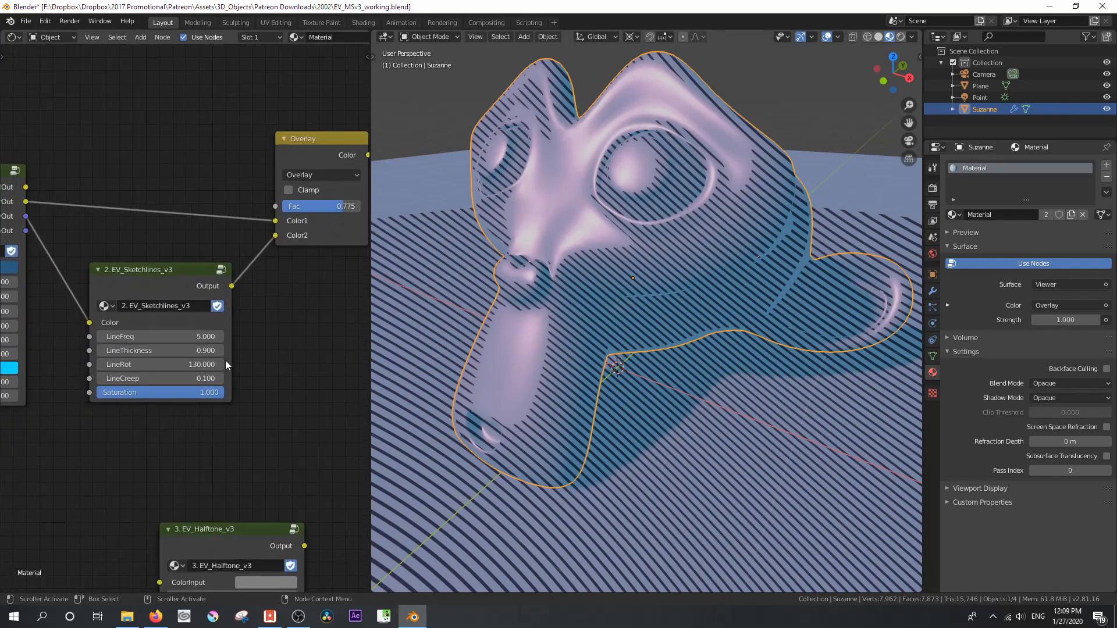
scroll(218, 364, "down", 2)
middle_click_drag(336, 268, 279, 244)
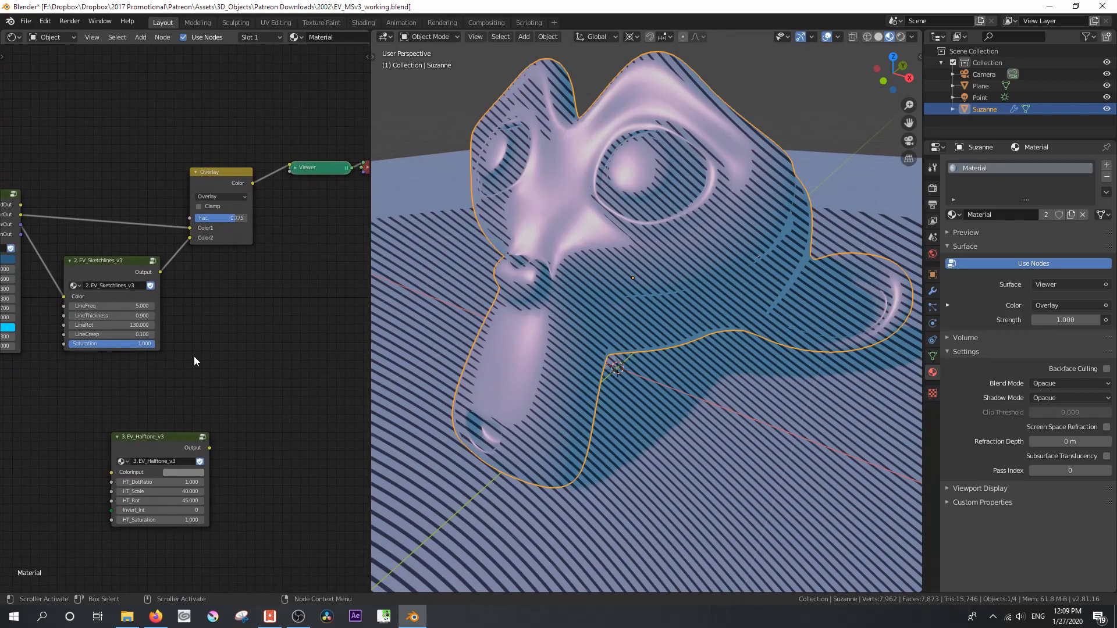
left_click_drag(162, 454, 117, 390)
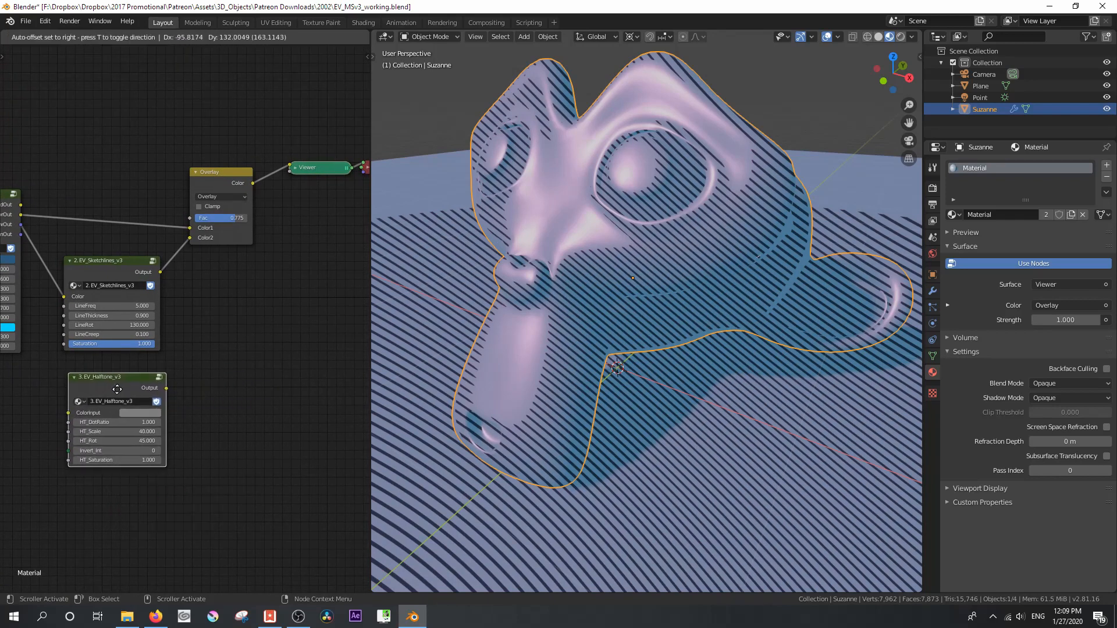
left_click(162, 448)
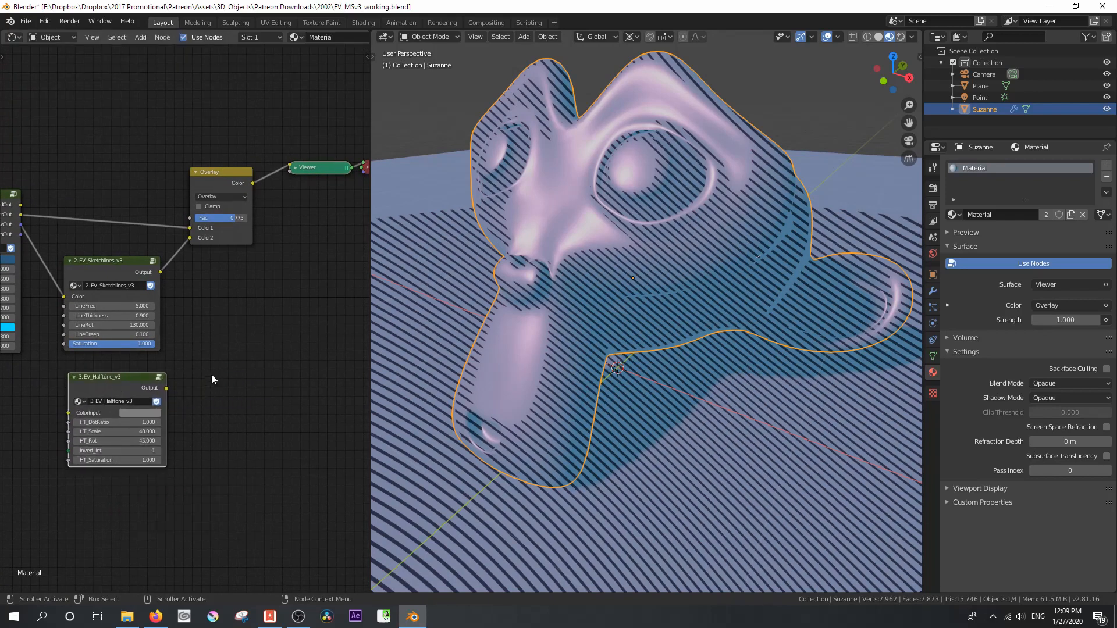
- Link the toon node's ShadowOut to the halftone node's ColorInput and the halftone Output to the Viewer
middle_click_drag(212, 375, 271, 363)
mouse_move(80, 208)
left_mouse_down()
mouse_move(110, 380)
mouse_move(128, 396)
left_mouse_up()
middle_click_drag(278, 300, 111, 330)
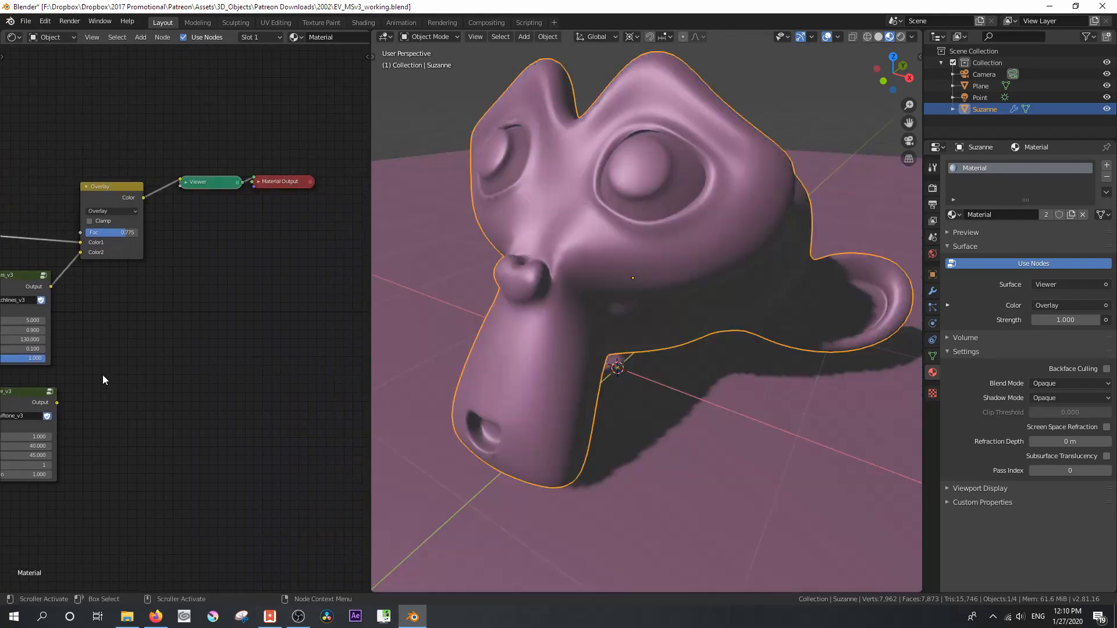
left_click(53, 406)
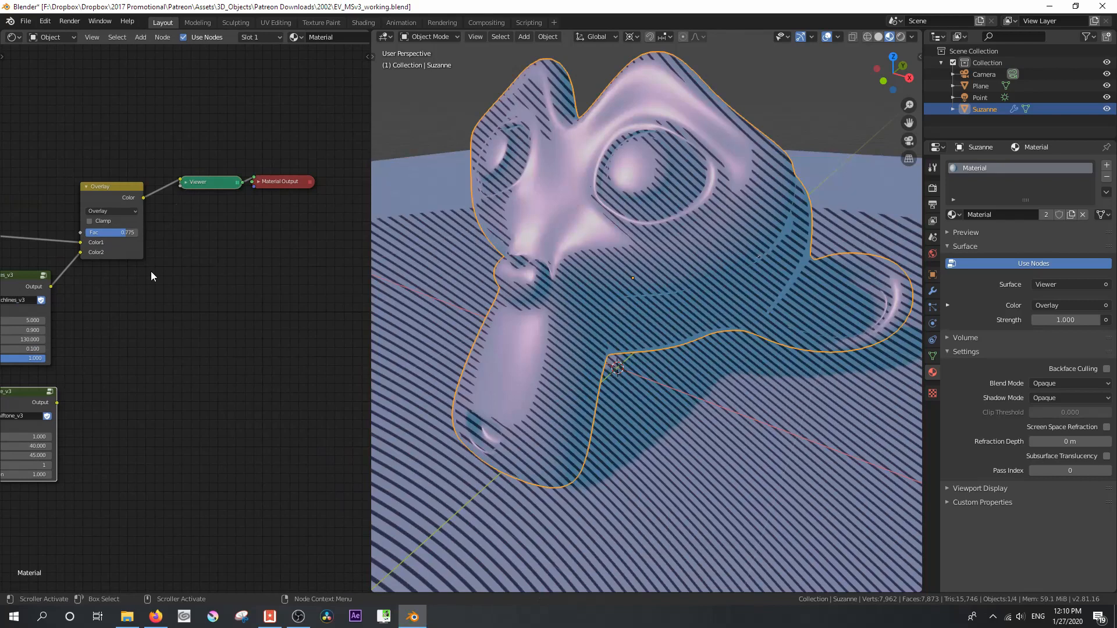
left_click_drag(56, 403, 180, 185)
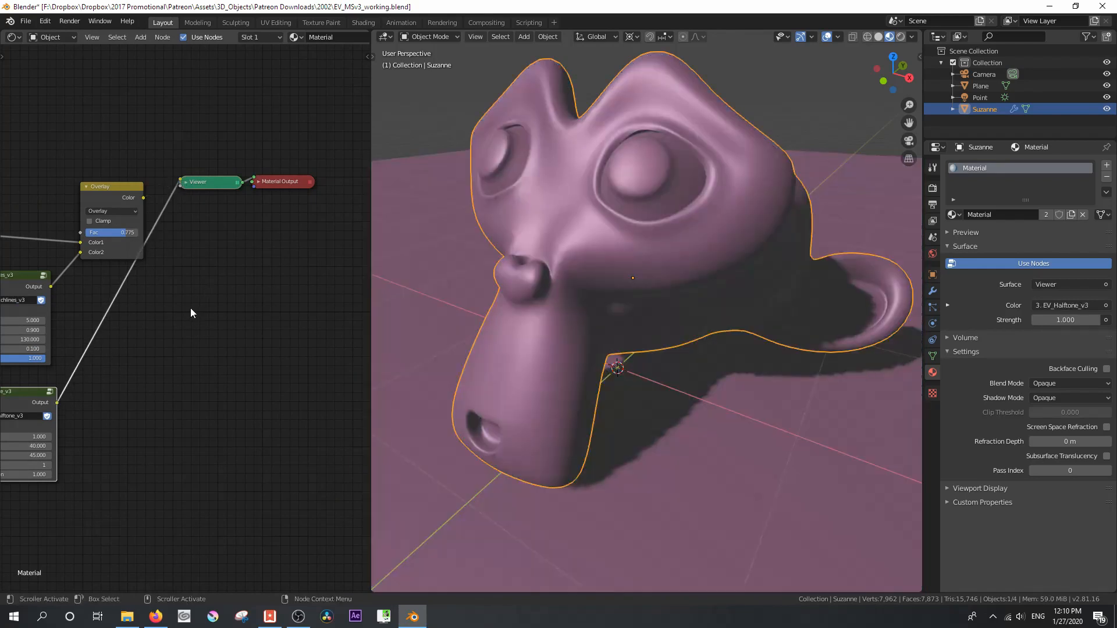
middle_click_drag(191, 313, 311, 283)
scroll(610, 273, "up", 3)
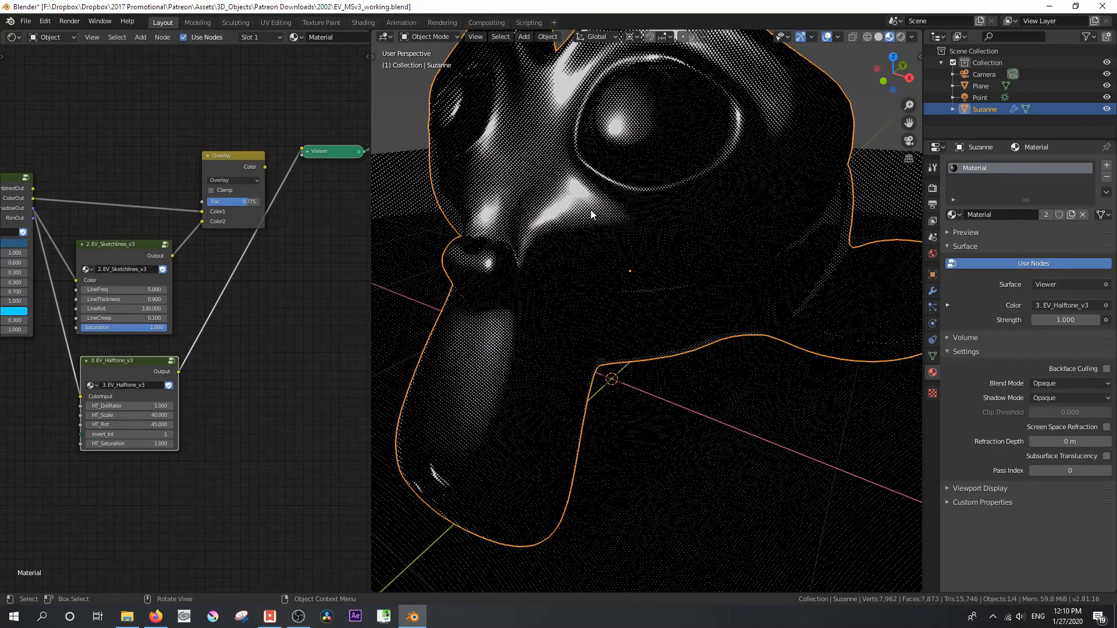
scroll(591, 214, "down", 4)
scroll(192, 407, "up", 1)
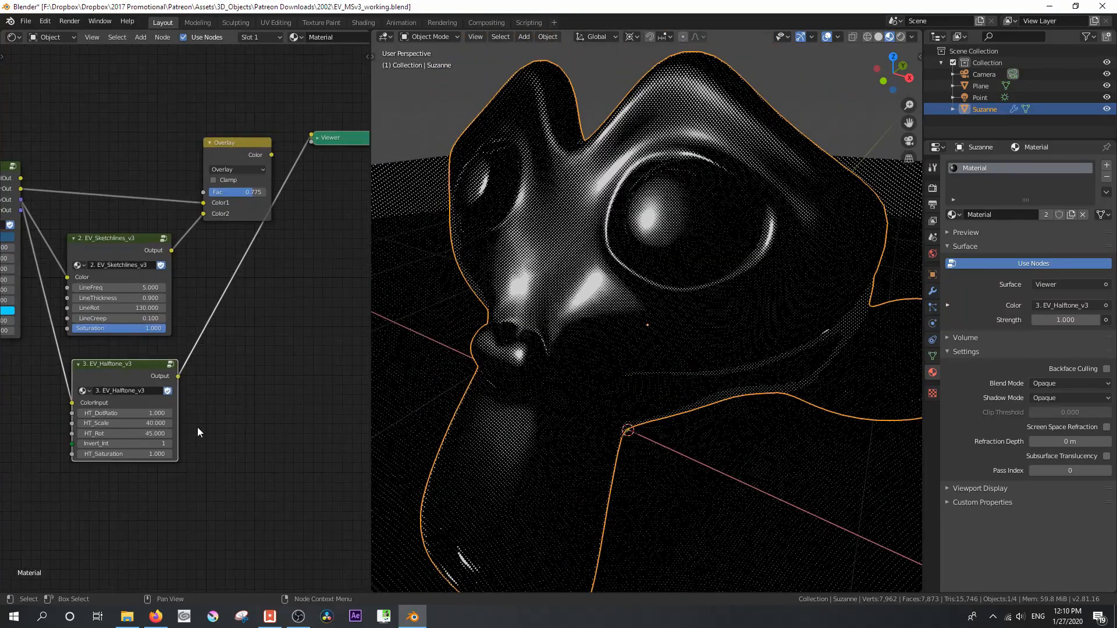
- Set the halftone node's HT_Scale to 20
scroll(198, 427, "up", 3)
left_click(273, 416)
type("2")
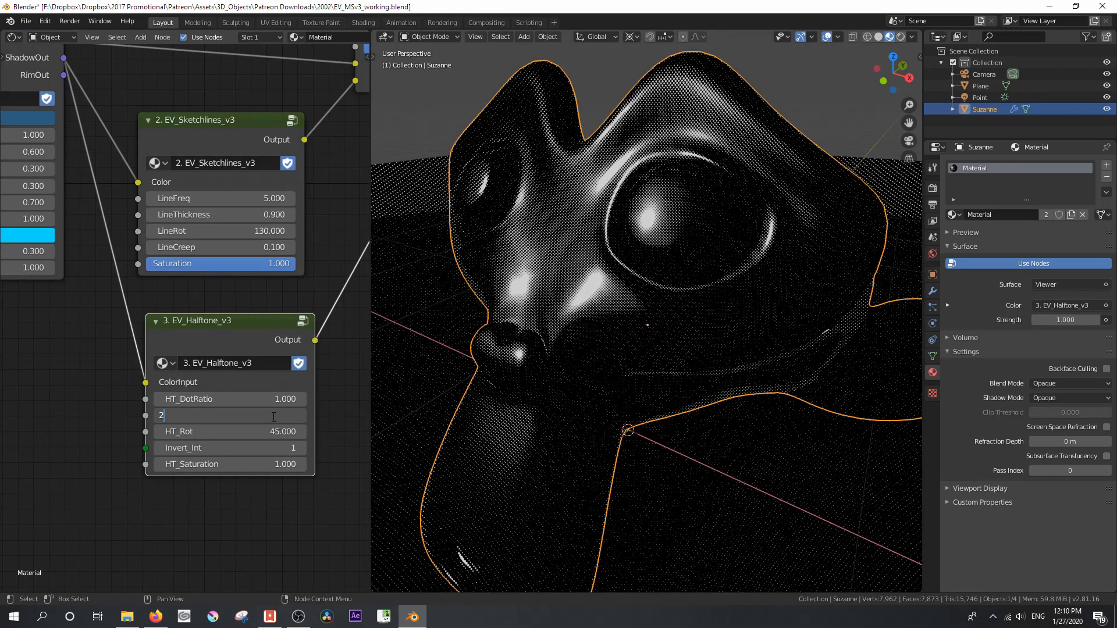
type("0")
key("Return")
- Raise the toon node's ShadowIntensity in steps to 1.000
scroll(93, 266, "down", 1)
middle_click_drag(92, 261, 241, 301)
left_click(215, 258)
left_click(215, 258)
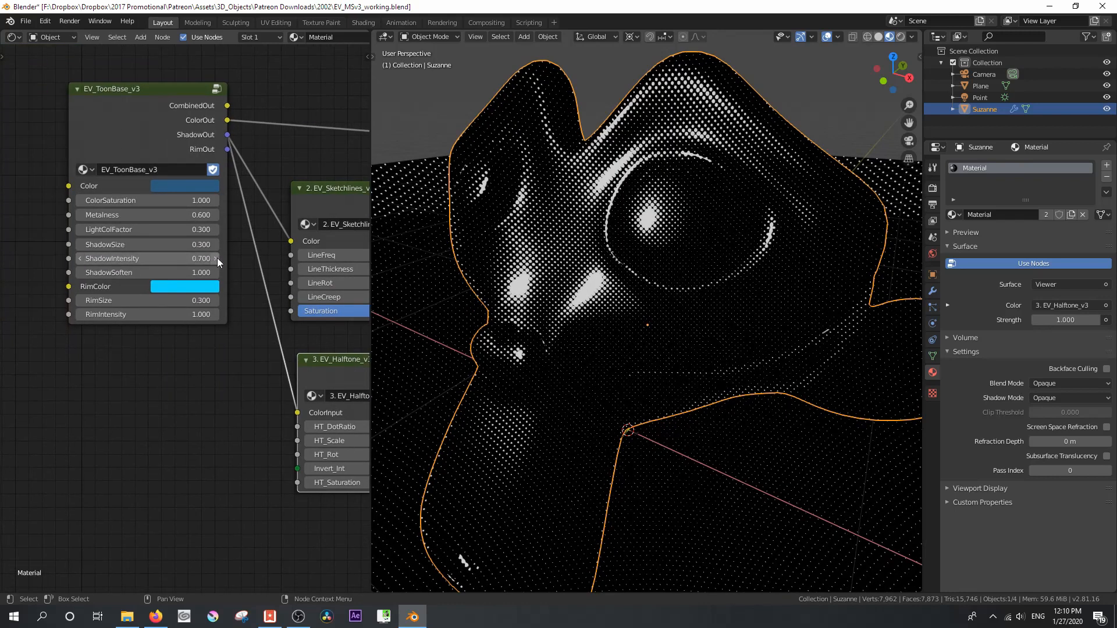
middle_click_drag(330, 320, 103, 309)
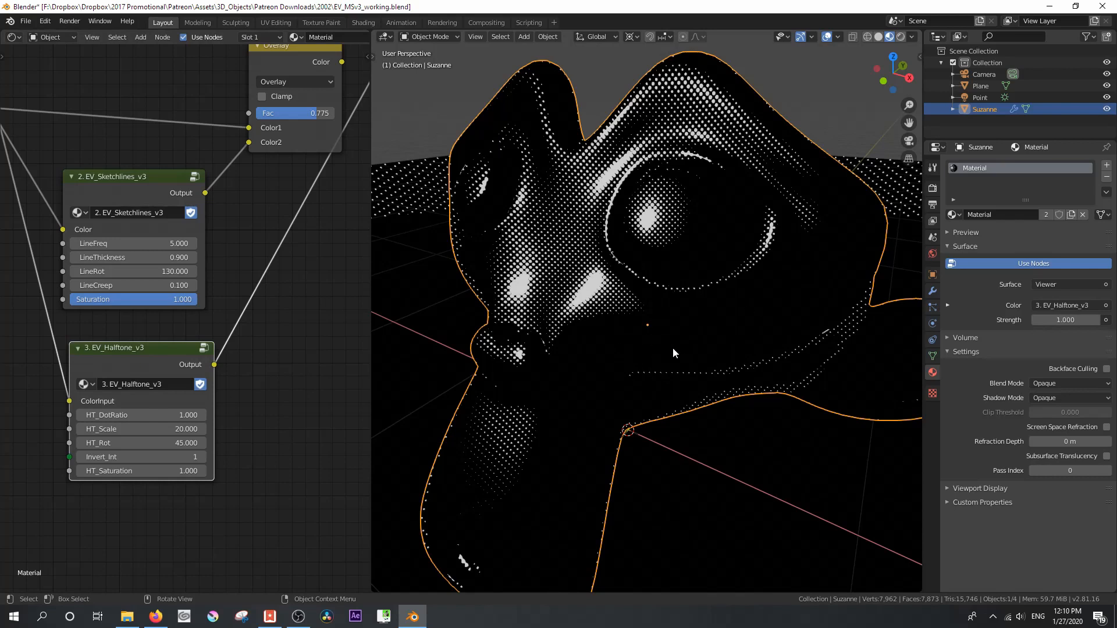
- Duplicate the Overlay mix node, place the copy beside it below the Viewer, and set the copy's blend mode to Add
middle_click_drag(291, 249, 138, 360)
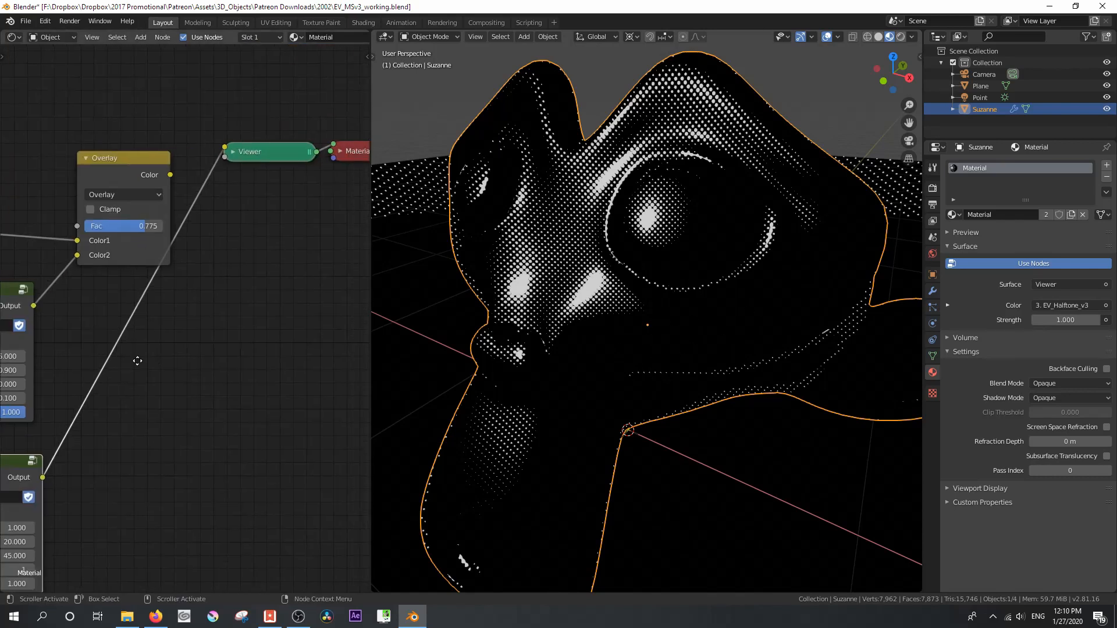
left_click_drag(120, 171, 90, 162)
right_click(86, 153)
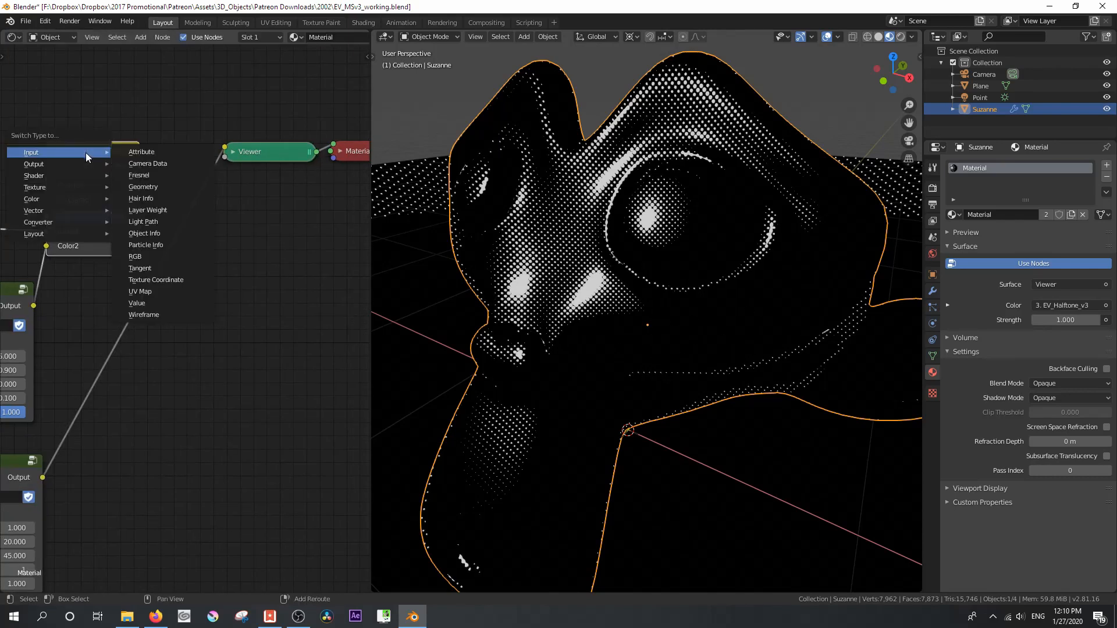
key("shift+d")
left_click(232, 291)
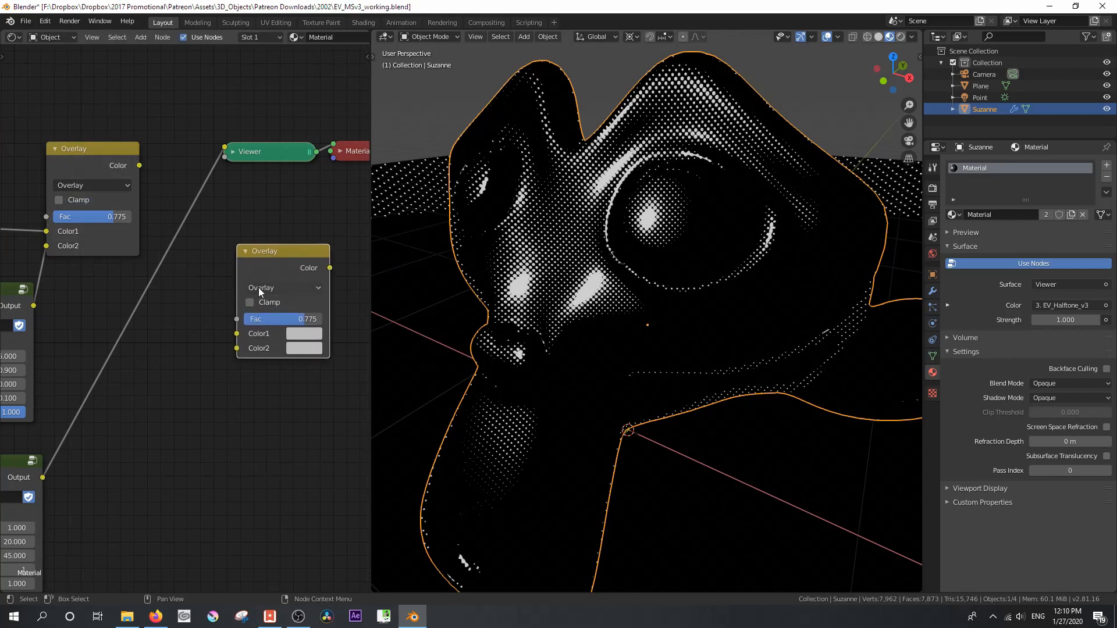
left_click(259, 288)
left_click(271, 420)
- Link the Overlay node's Color output to the Add node's Color1 and the halftone Output to its Color2
left_click_drag(138, 164, 235, 334)
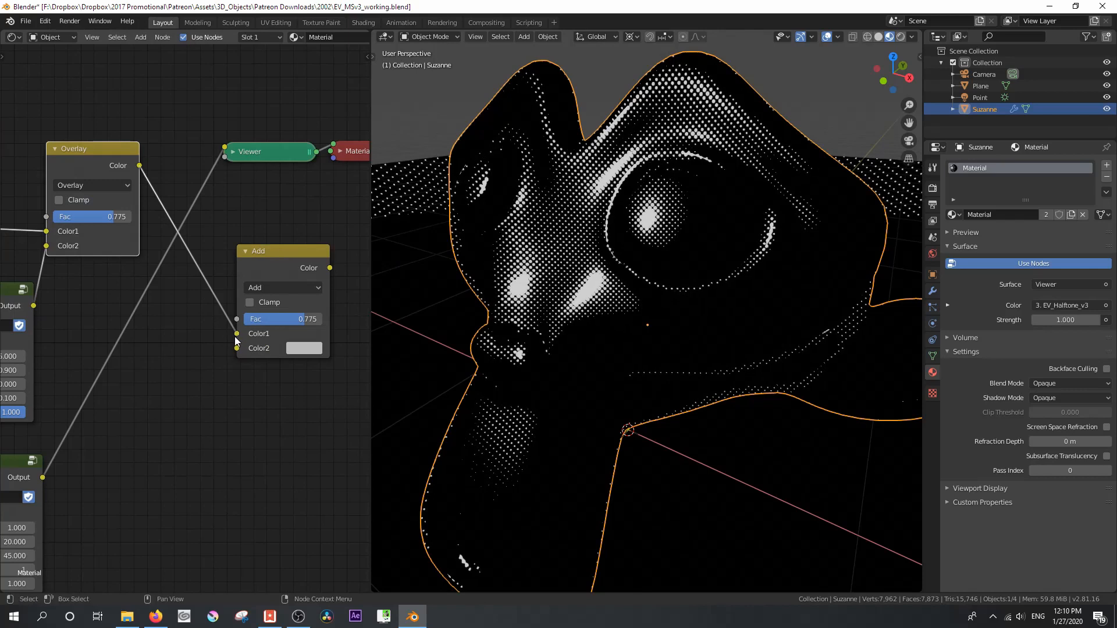
middle_click_drag(130, 250, 108, 222)
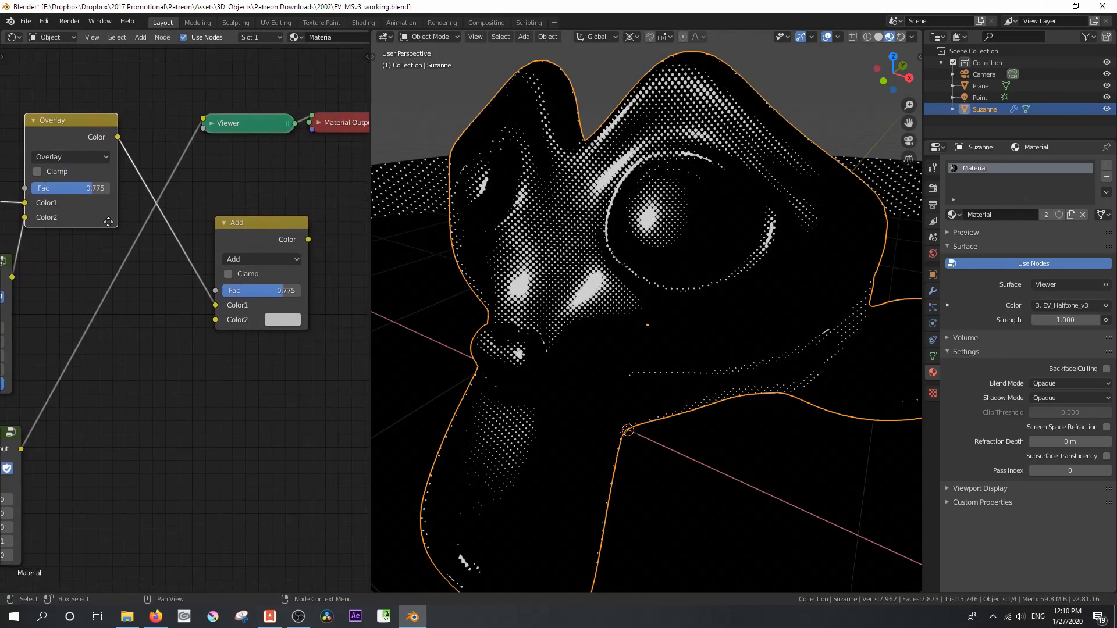
left_click_drag(26, 445, 297, 291)
- Set the Add node's Fac to 1.000 and link its Color output to the Viewer
left_click_drag(256, 229, 174, 220)
left_click(226, 229, "ctrl+shift")
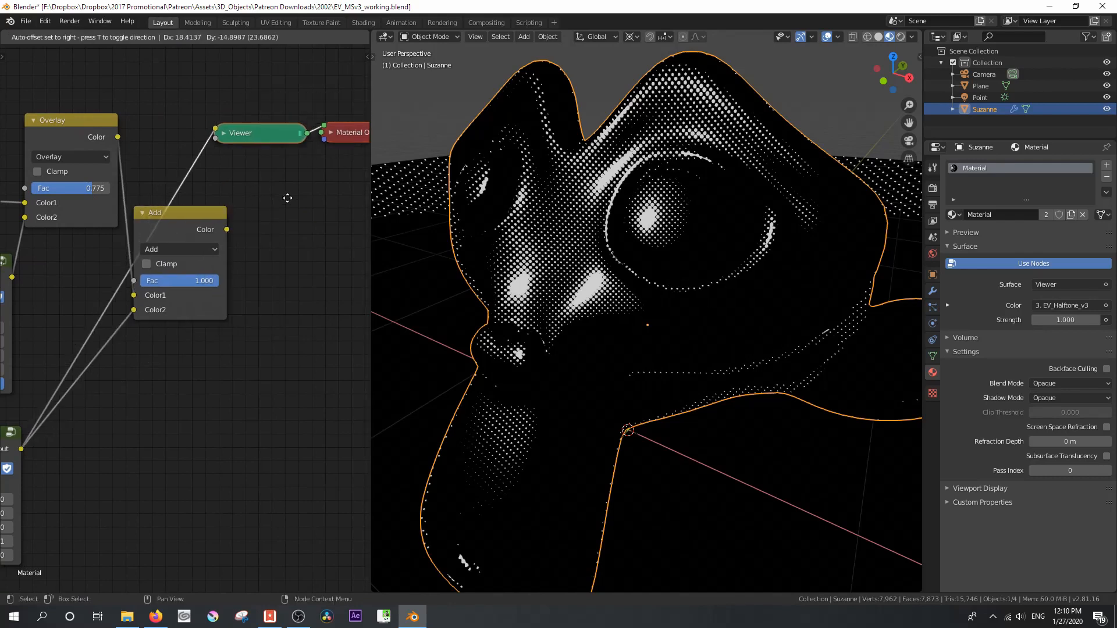
left_click(223, 232, "ctrl+shift")
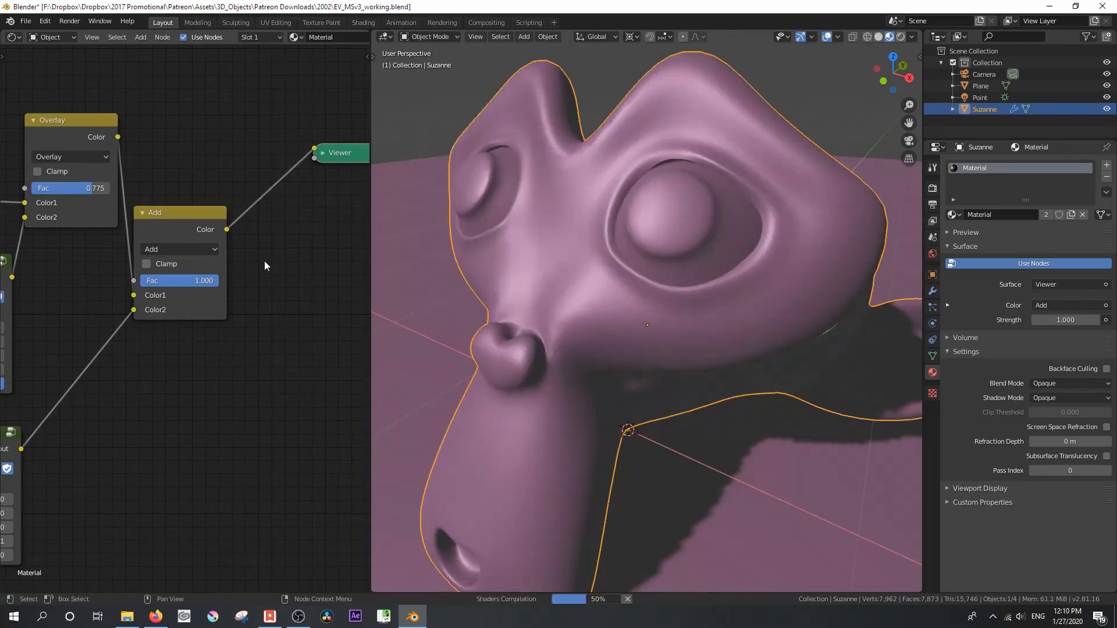
- Set the sketchlines node's LineFreq to 10
middle_click_drag(264, 260, 436, 194)
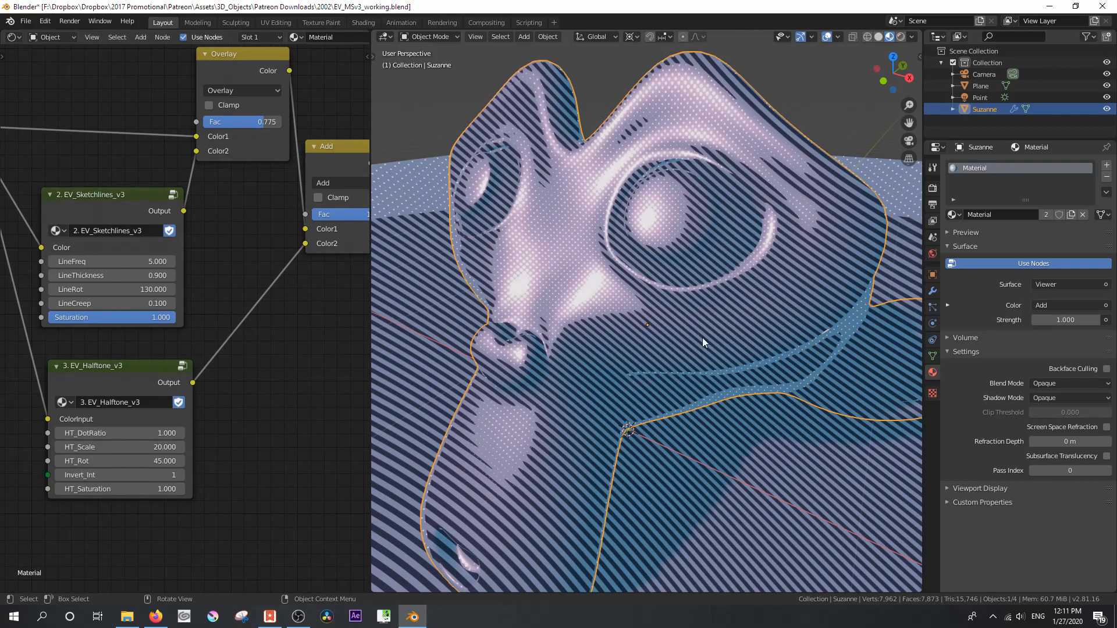
scroll(671, 334, "down", 8)
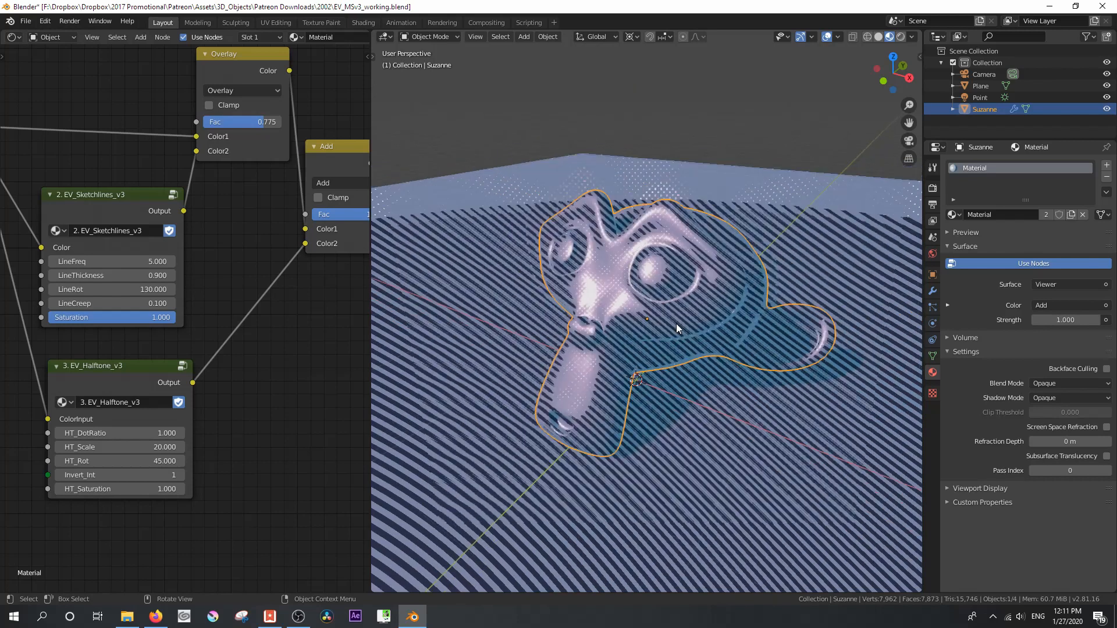
middle_click_drag(675, 347, 655, 271)
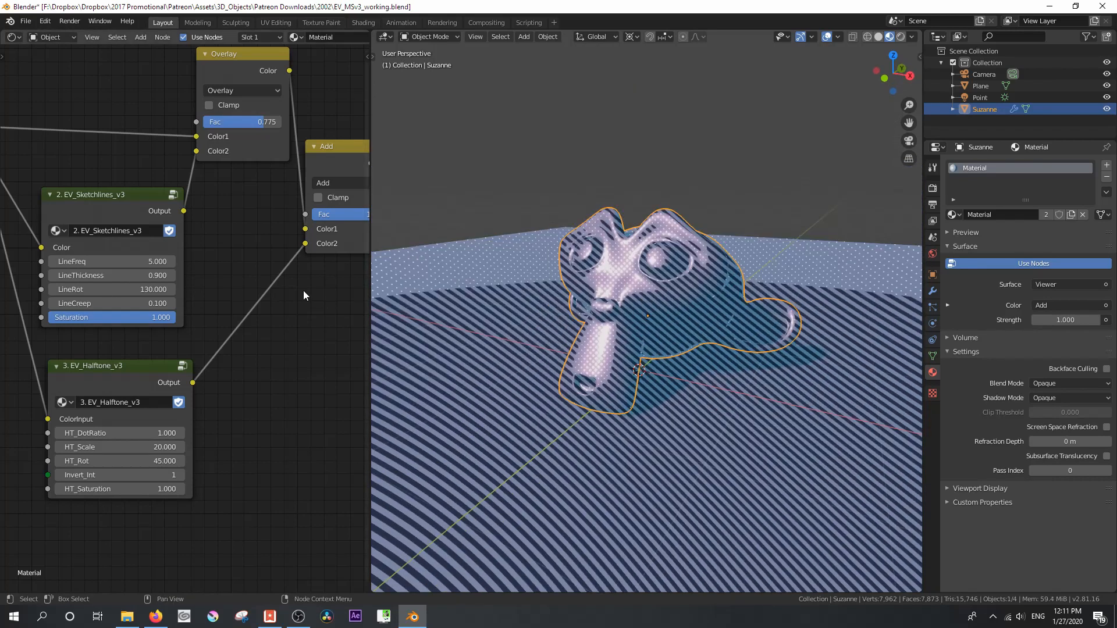
left_click(157, 262)
type("10")
key("Return")
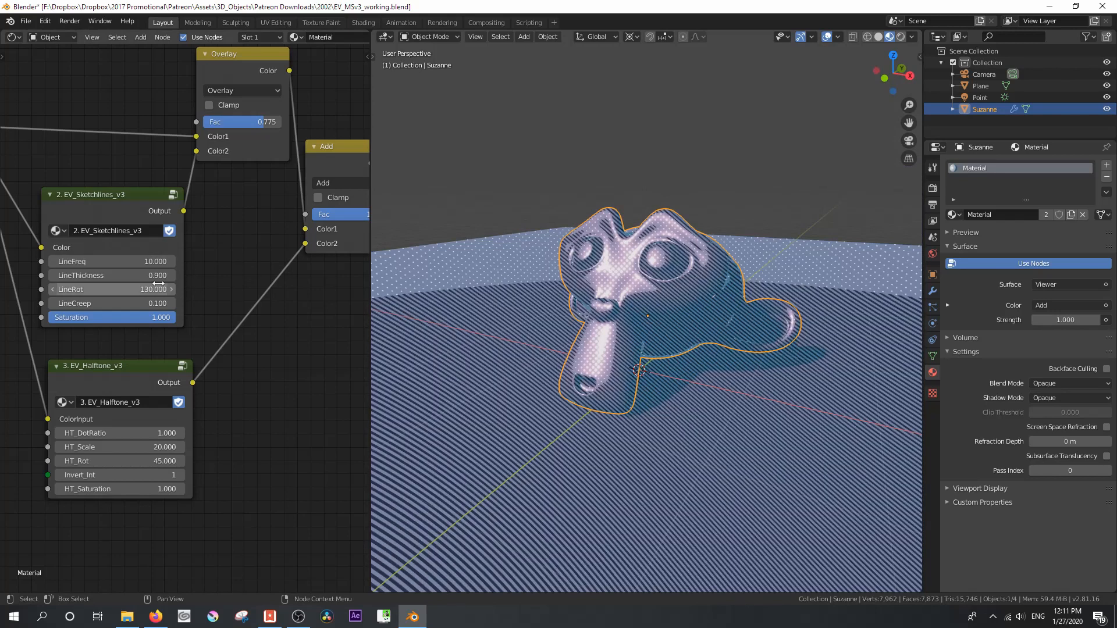
- Lower the sketchlines node's LineCreep to 0.05 and on to 0.02
left_click(121, 303)
type("0.05")
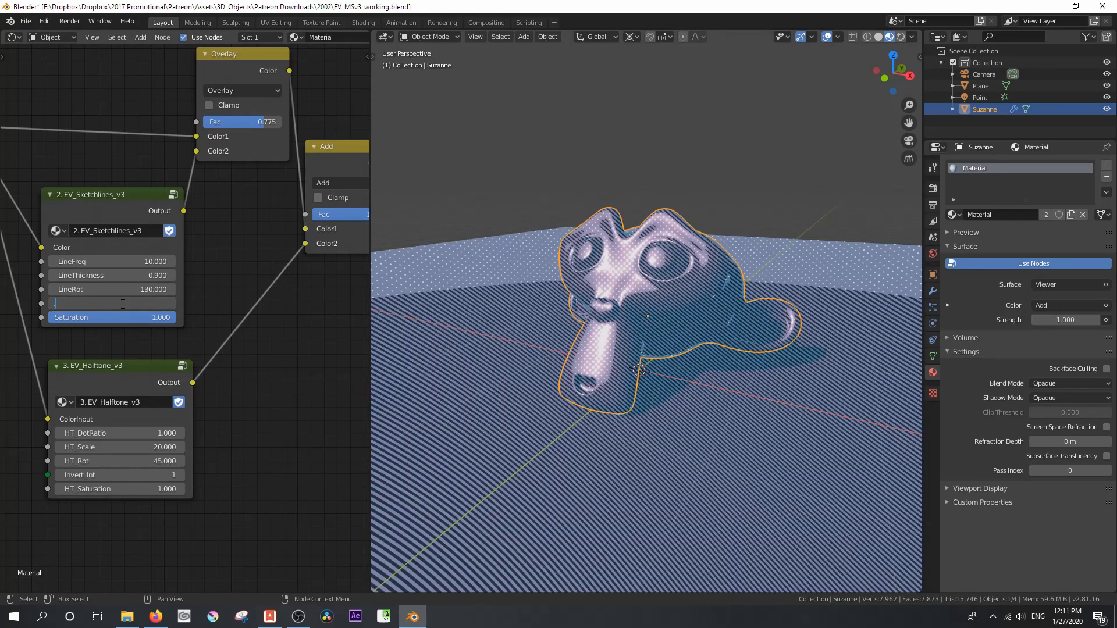
key("Return")
left_click(122, 303)
key("BackSpace")
type("2")
key("Return")
- Lower the toon node's ShadowSize in steps to 0.000
middle_click_drag(231, 278, 355, 278)
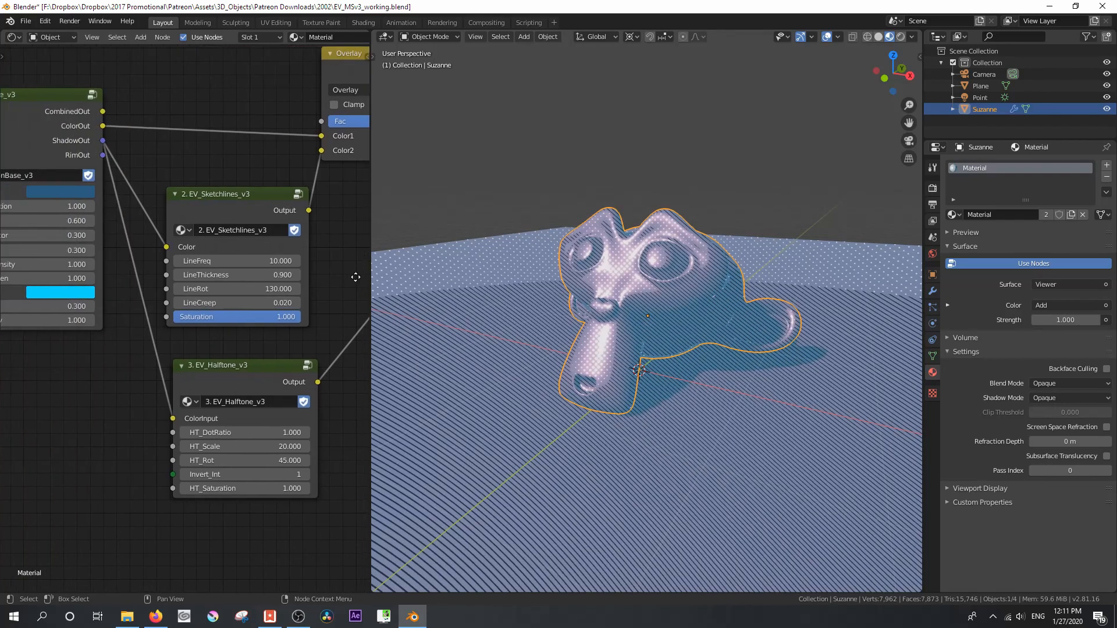
scroll(165, 270, "left", 9, "ctrl")
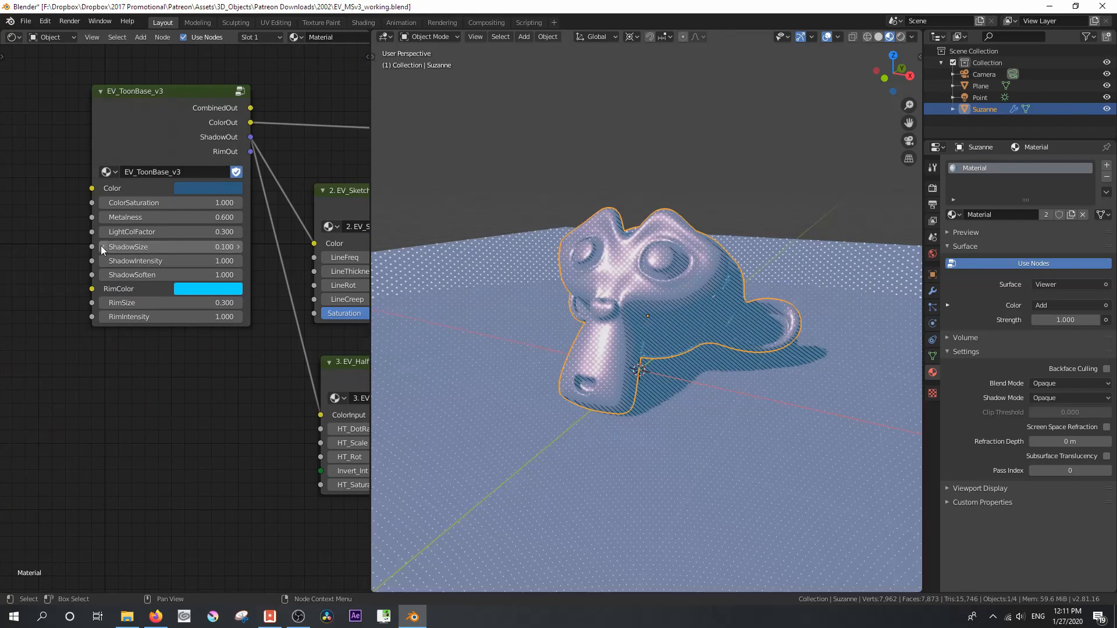
left_click(100, 245)
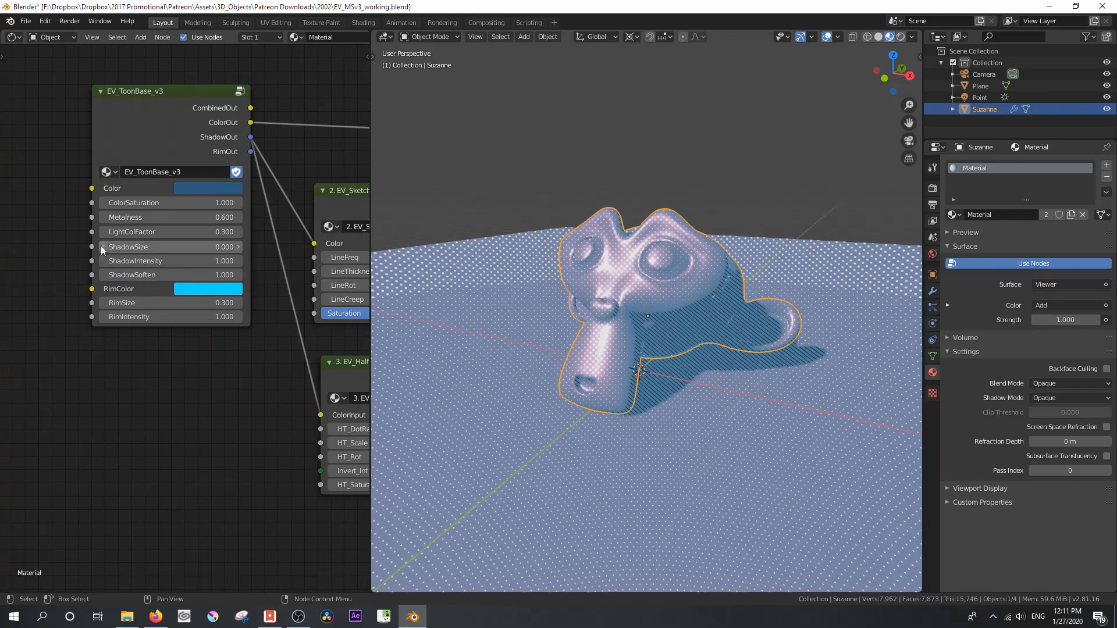
- Lower the halftone node's HT_Saturation in steps to 0.600
middle_click_drag(350, 349, 143, 304)
left_click(124, 440)
left_click(124, 440)
left_click(124, 441)
left_click(124, 441)
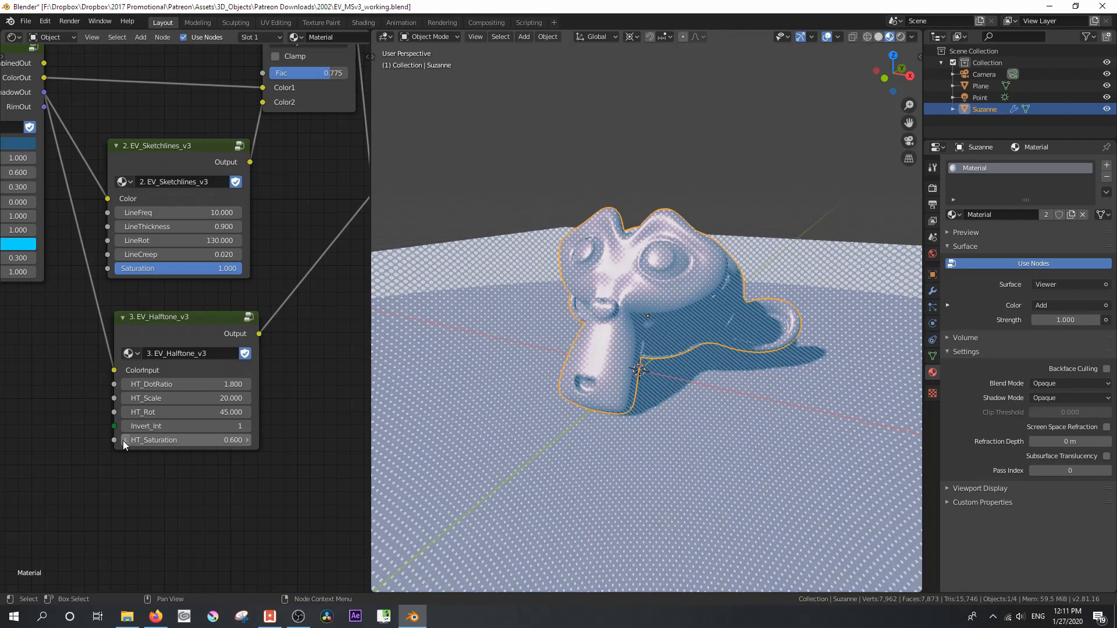
- Set the sketchlines node's LineFreq to 15 and inspect the finer shadow lines on Suzanne up close
left_click_drag(186, 212, 209, 213)
middle_click_drag(651, 359, 645, 322)
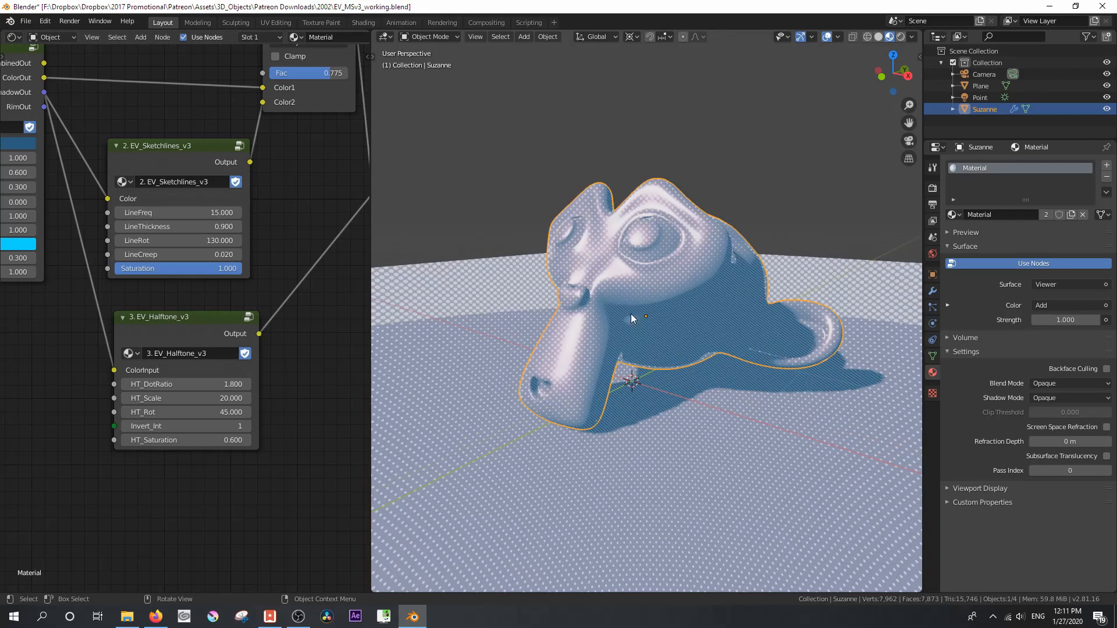
scroll(645, 322, "up", 3)
scroll(212, 183, "down", 2)
middle_click_drag(145, 138, 333, 181)
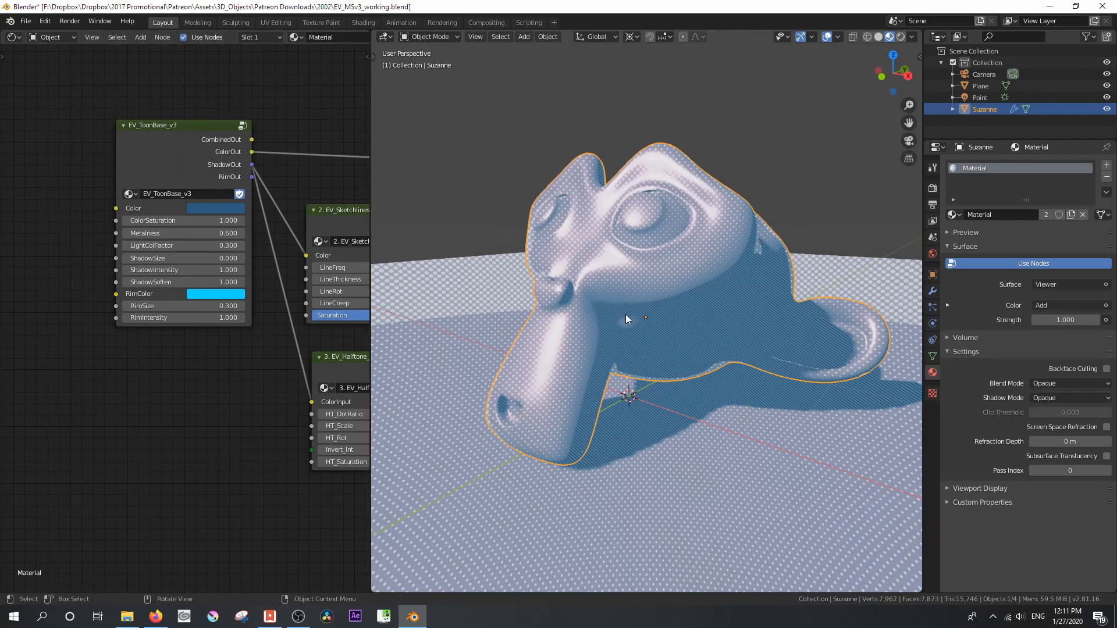
middle_click_drag(609, 252, 614, 282)
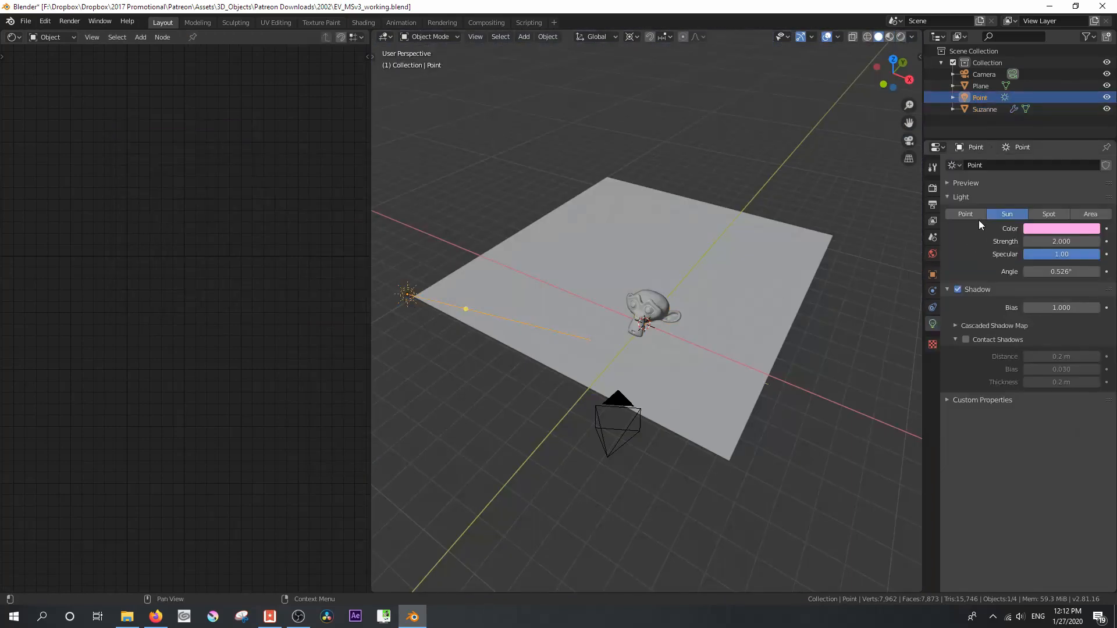
- Change the sun light to a Point light and move it in top view by about -0.9 m in X and 5.46 m in Y
left_click(975, 215)
key("KP_7")
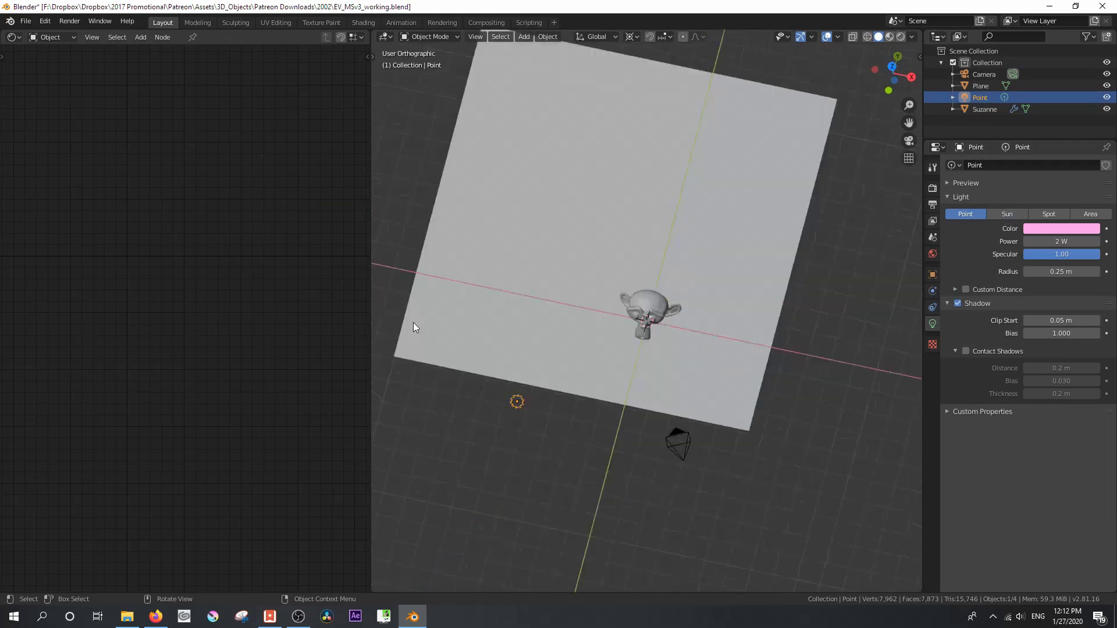
key("g")
left_click(543, 365)
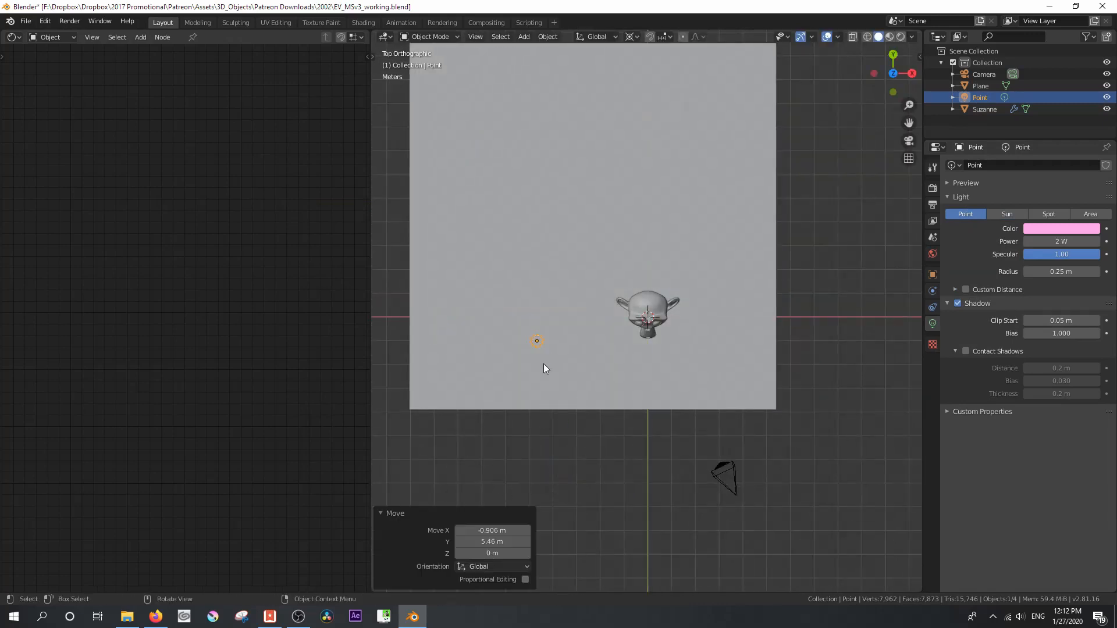
- Duplicate the point light twice, placing one copy behind Suzanne and the other in front on the opposite side from the original
key("shift+d")
left_click(730, 238)
left_click(720, 208)
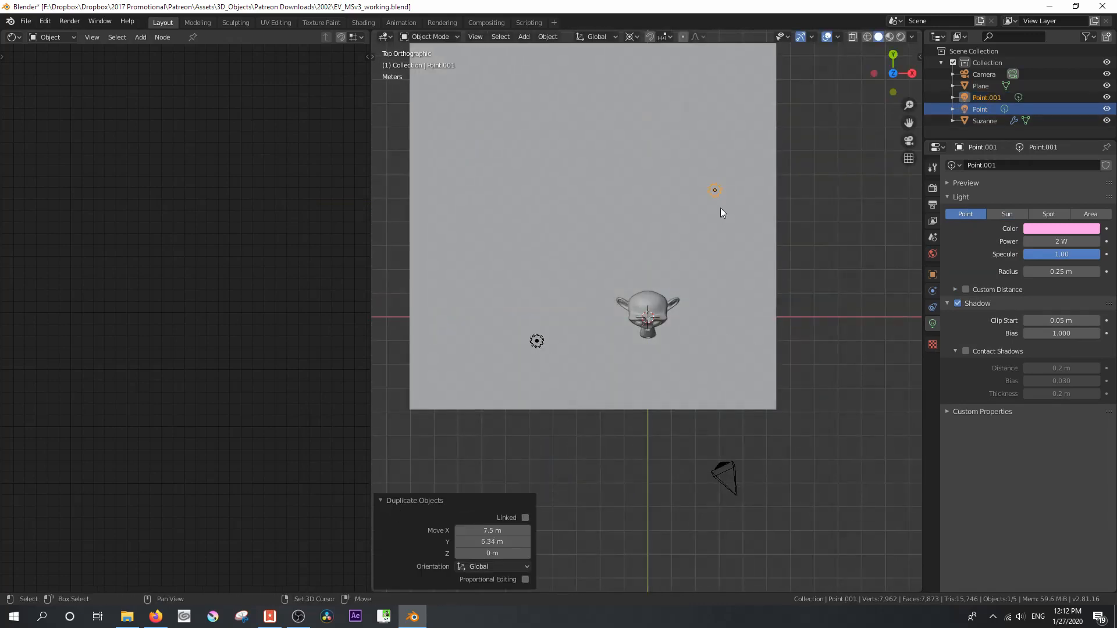
key("shift+d")
left_click(759, 382)
- Set the color of the point light behind Suzanne to light violet, about hue 0.793 and saturation 0.498
left_click(715, 192)
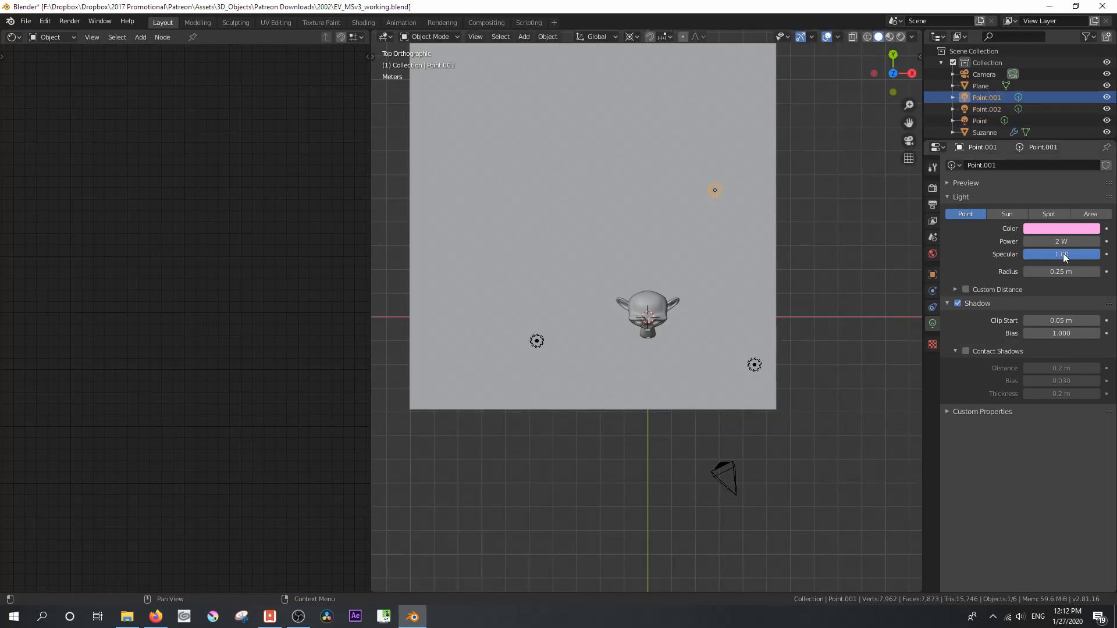
left_click(1076, 230)
left_click(1057, 115)
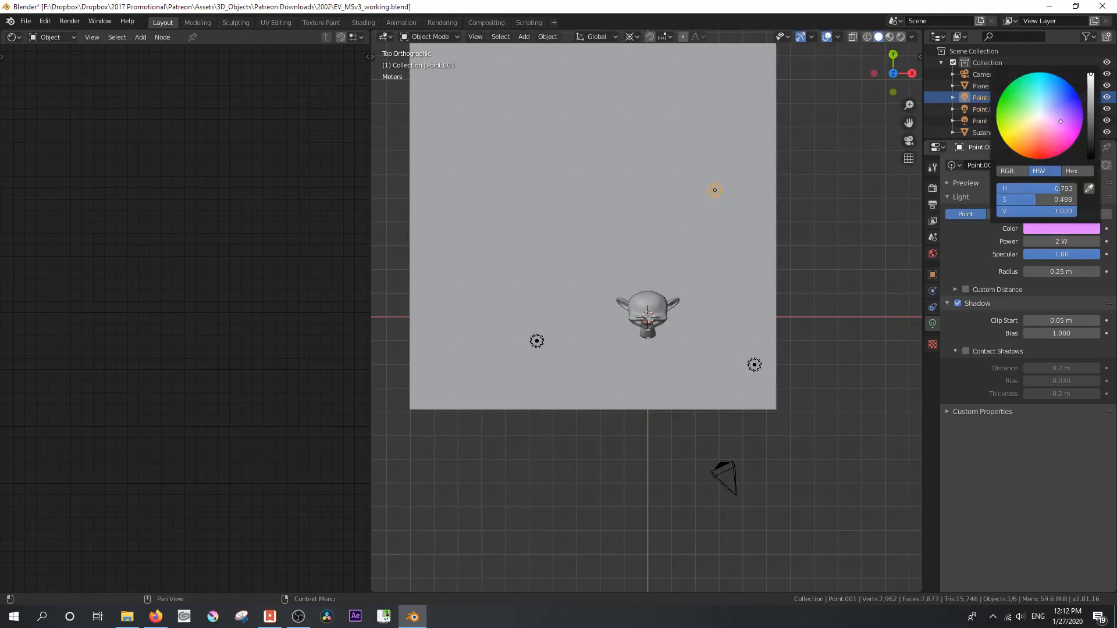
- Set the original point light's color to warm yellow, about hue 0.120 and saturation 0.585
left_click(537, 341)
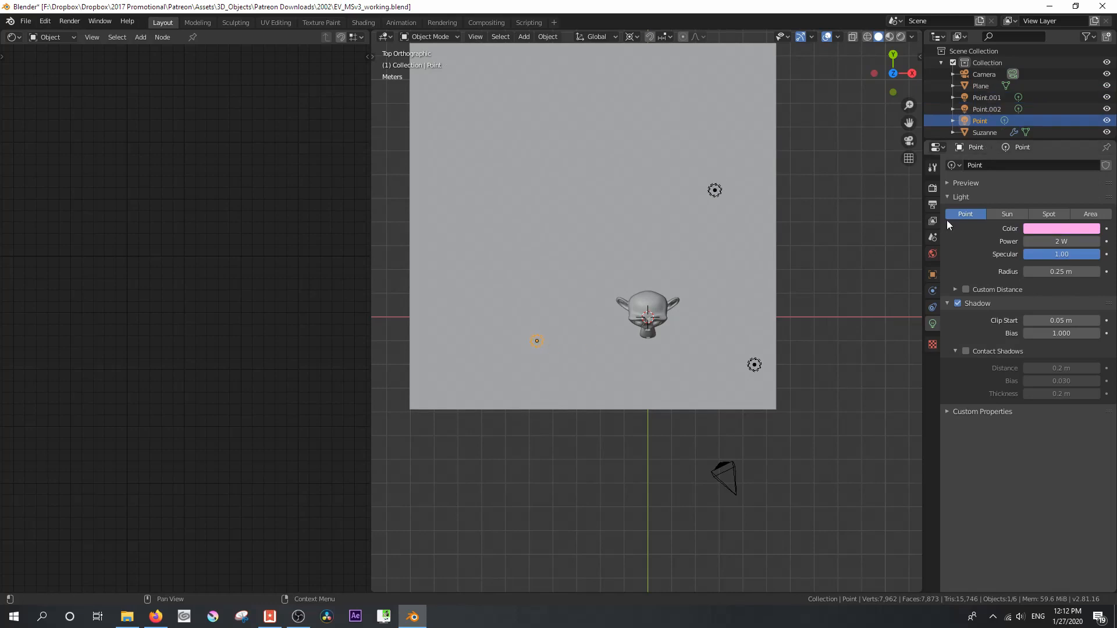
left_click(1035, 228)
left_click(1053, 93)
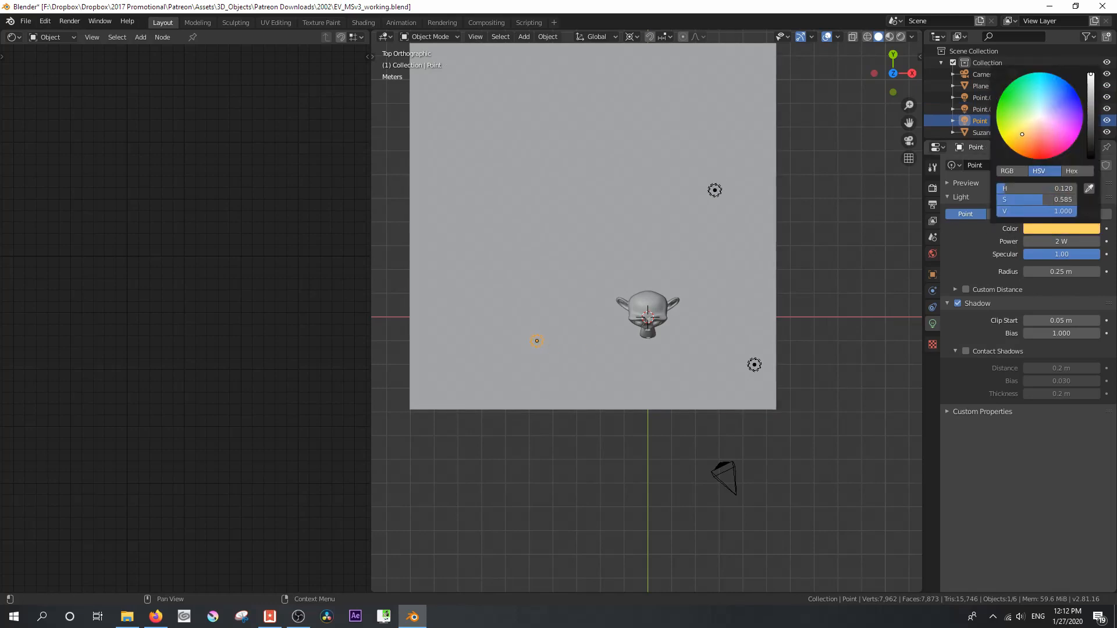
- Set the color of the second light copy, Point.002, to light green
left_click(754, 365)
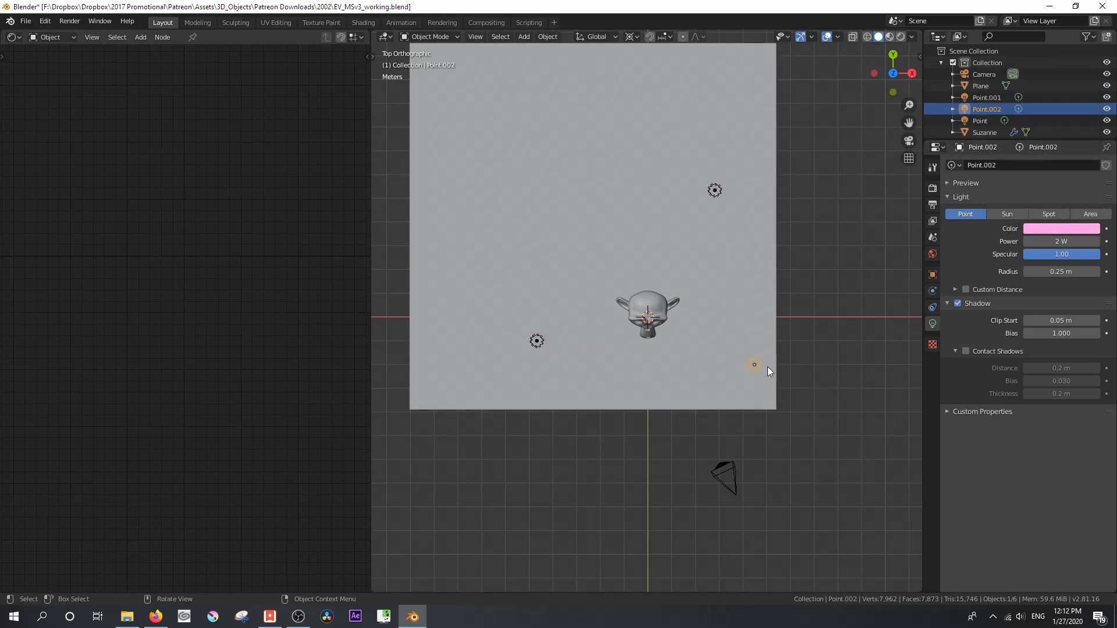
left_click(1066, 230)
left_click_drag(1045, 135, 1026, 114)
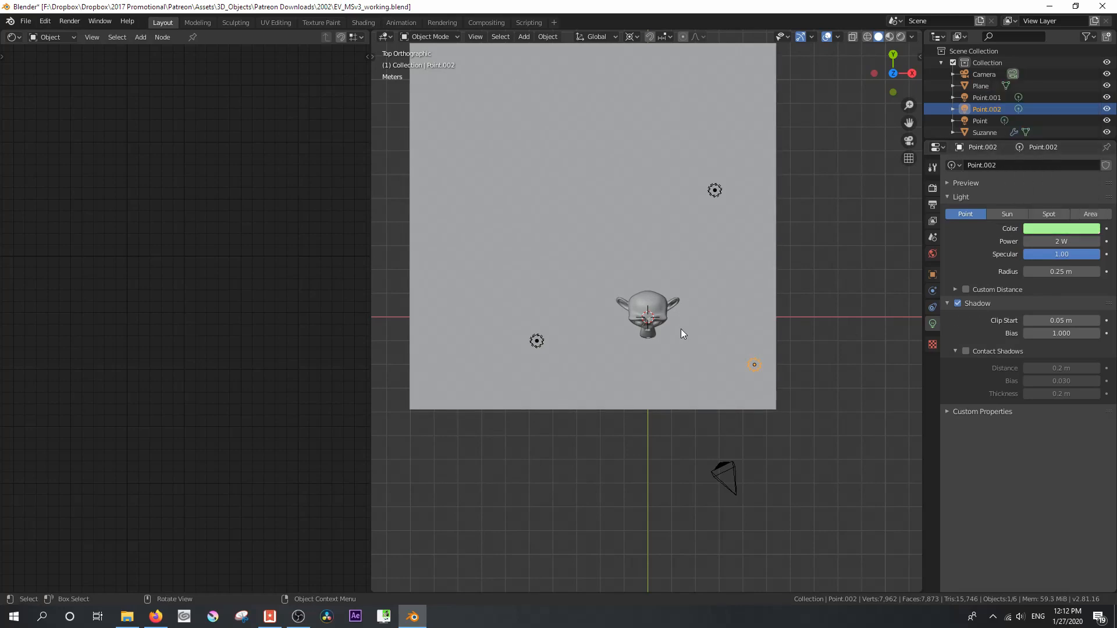
- Show the viewport with its materials and lights and set the violet light's power to 100 W
key("z")
left_click(712, 191)
left_click(1051, 241)
type("100")
key("Return")
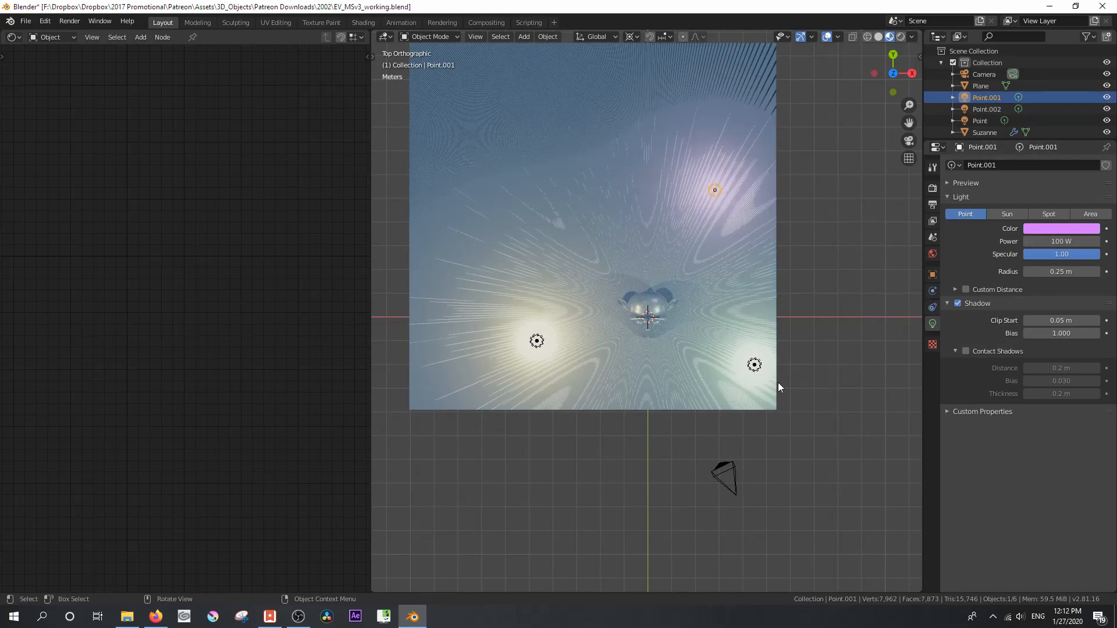
- In the camera view, move the yellow light about 3.14 m along X and lower it about 3.18 m along Z
left_click(754, 364)
key("KP_0")
key("g")
key("x")
left_click(605, 200)
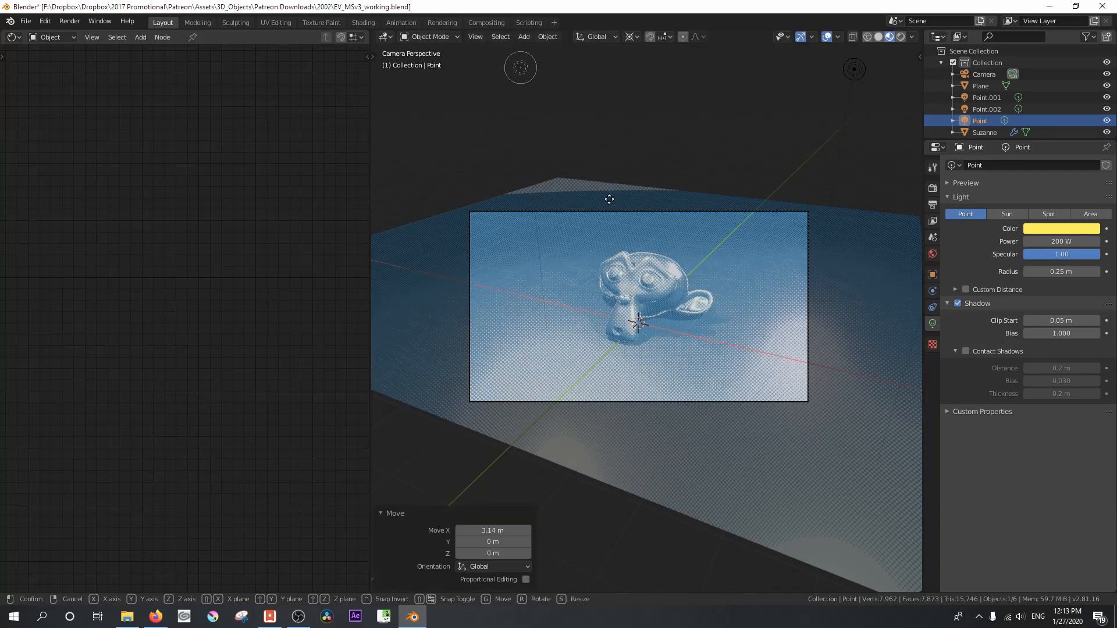
key("g")
key("z")
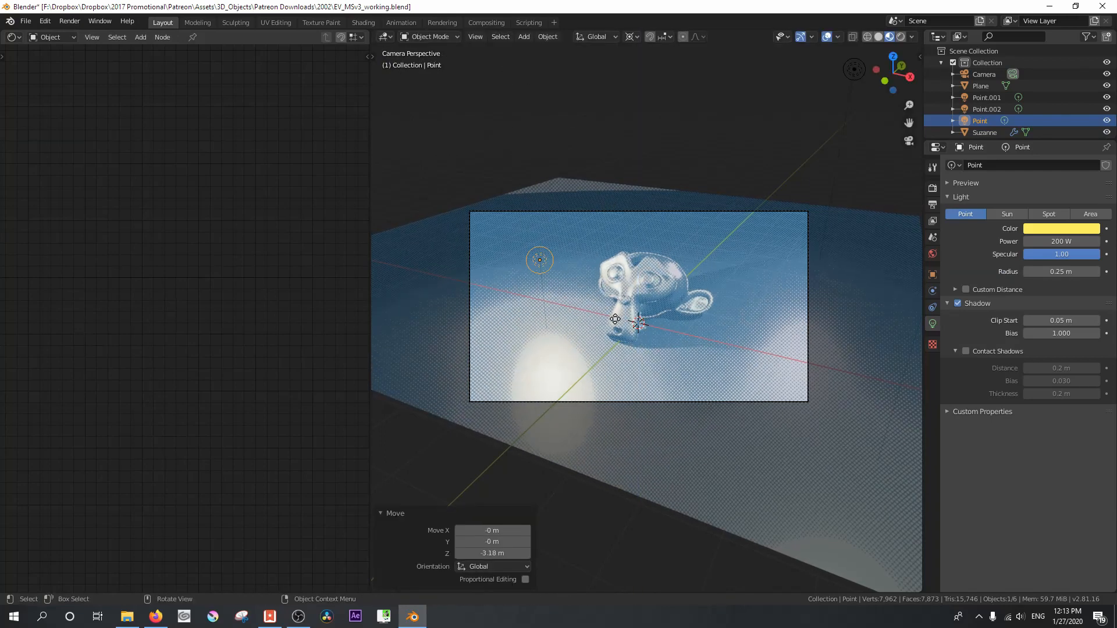
- Move the violet light about 1.47 m along negative X and 1.8 m along negative Y, and change its color to saturated magenta
key("x")
left_click(695, 260)
scroll(696, 260, "down", 2)
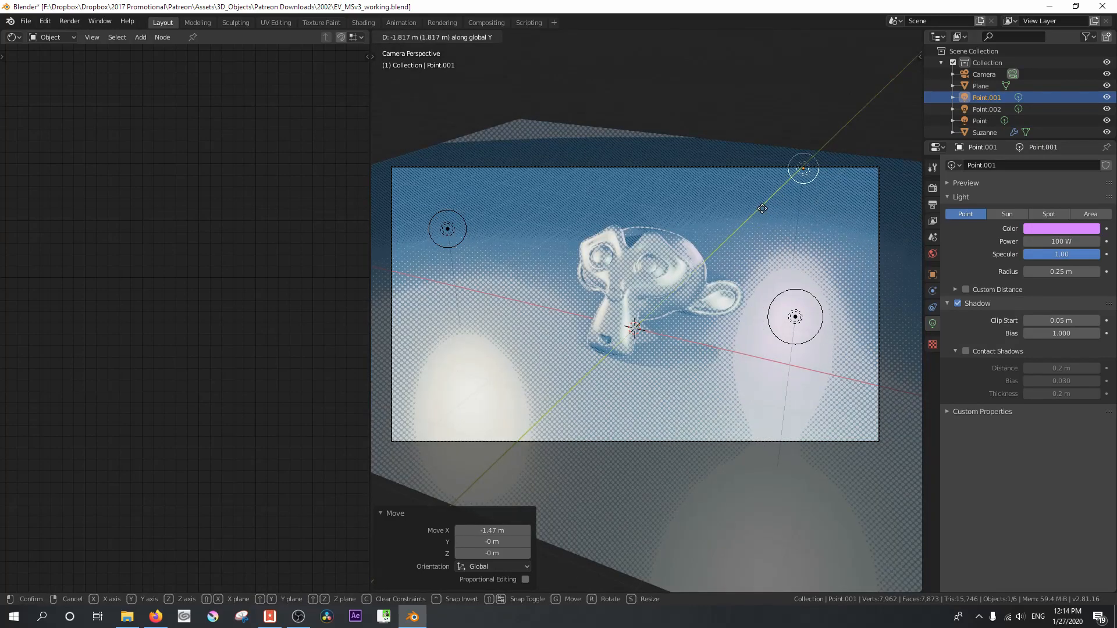
left_click(754, 211)
left_click(1036, 229)
left_click_drag(1062, 121, 1065, 124)
- Raise the LightColFactor of Suzanne's toon node in steps to 1.000
left_click(640, 272)
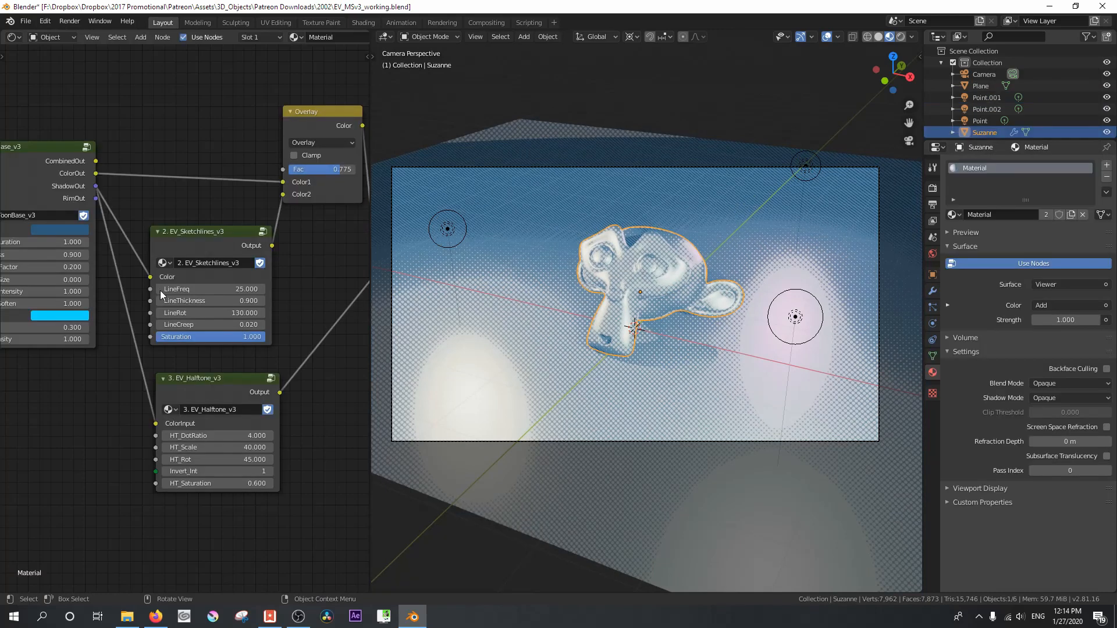
middle_click_drag(161, 294, 407, 291)
scroll(334, 280, "up", 2)
left_click(334, 278)
left_click(335, 278)
left_click(335, 277)
left_click(334, 277)
left_click(334, 278)
left_click(334, 277)
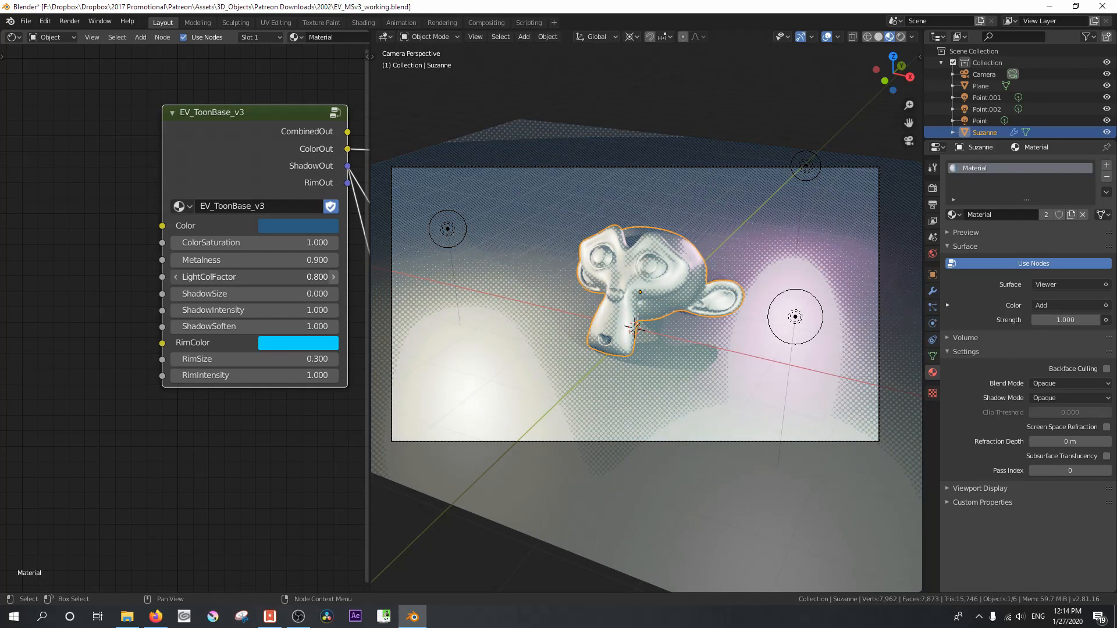
left_click(334, 278)
left_click(334, 278)
- Try the toon node's Metalness at 0.800 and raise it to 1.000
left_click(175, 260)
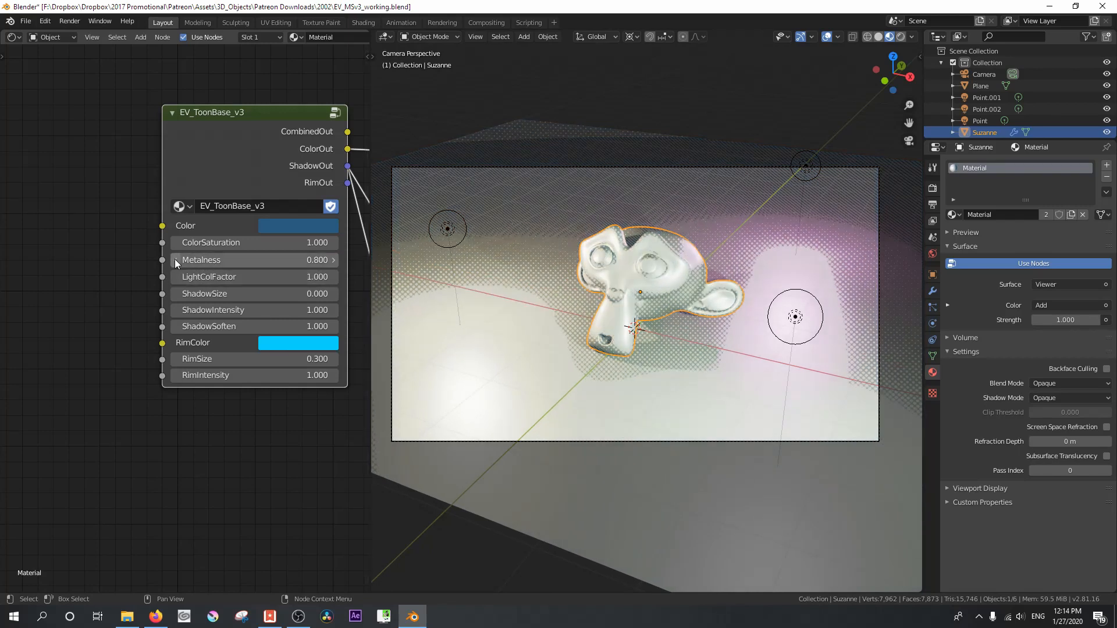
left_click(335, 260)
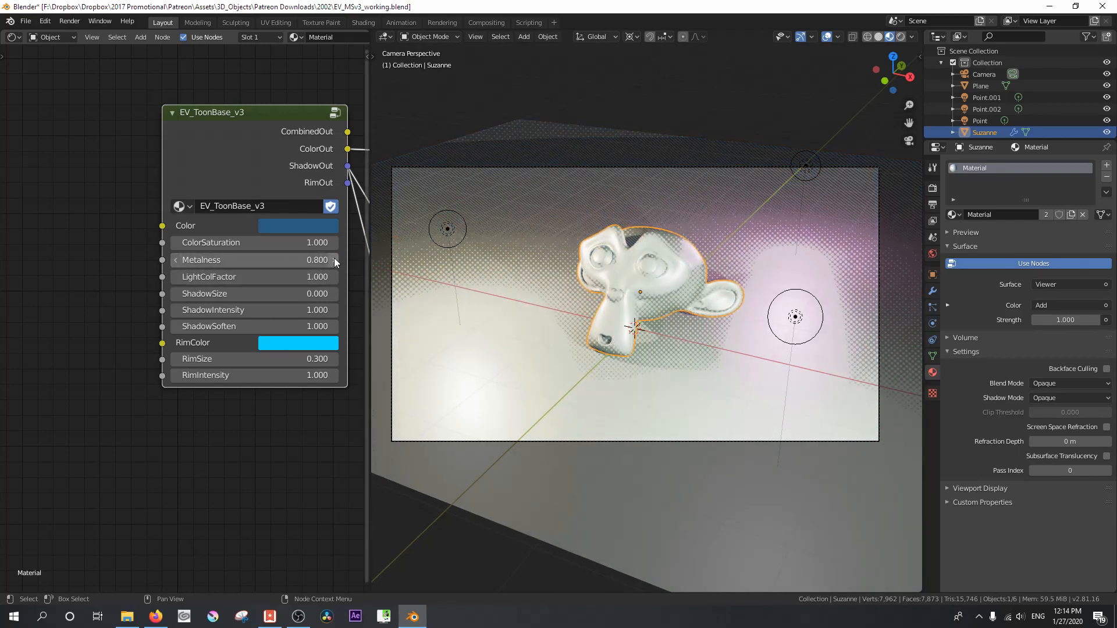
left_click(335, 260)
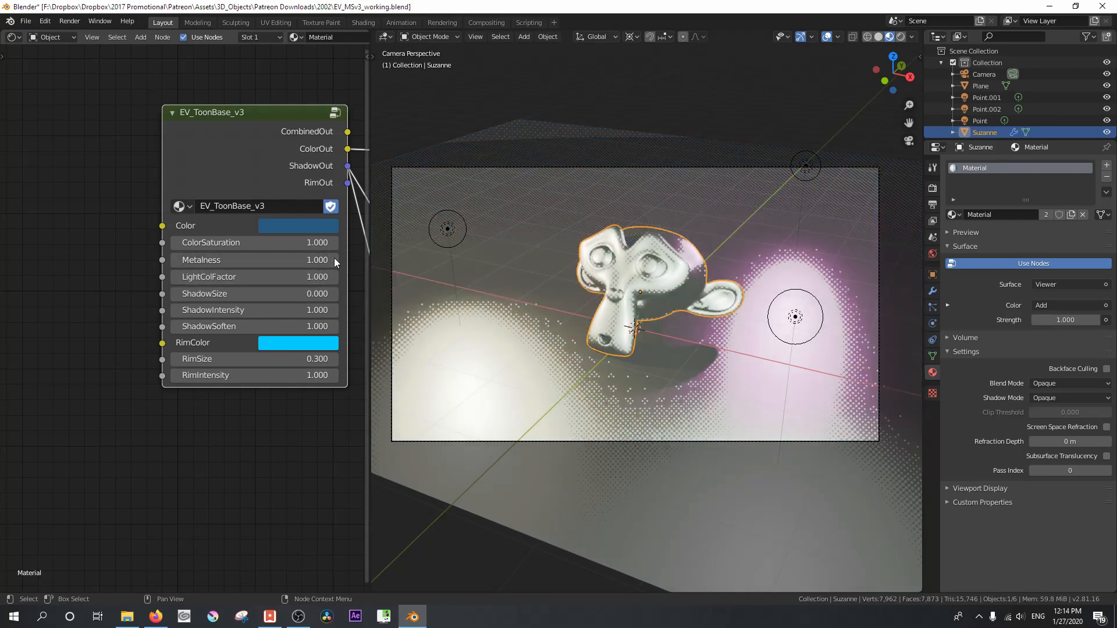
- Raise the toon node's ShadowSize in steps to 0.600 and bring it back to 0.500
left_click(335, 294)
left_click(334, 294)
left_click(335, 293)
left_click(335, 293)
left_click(334, 293)
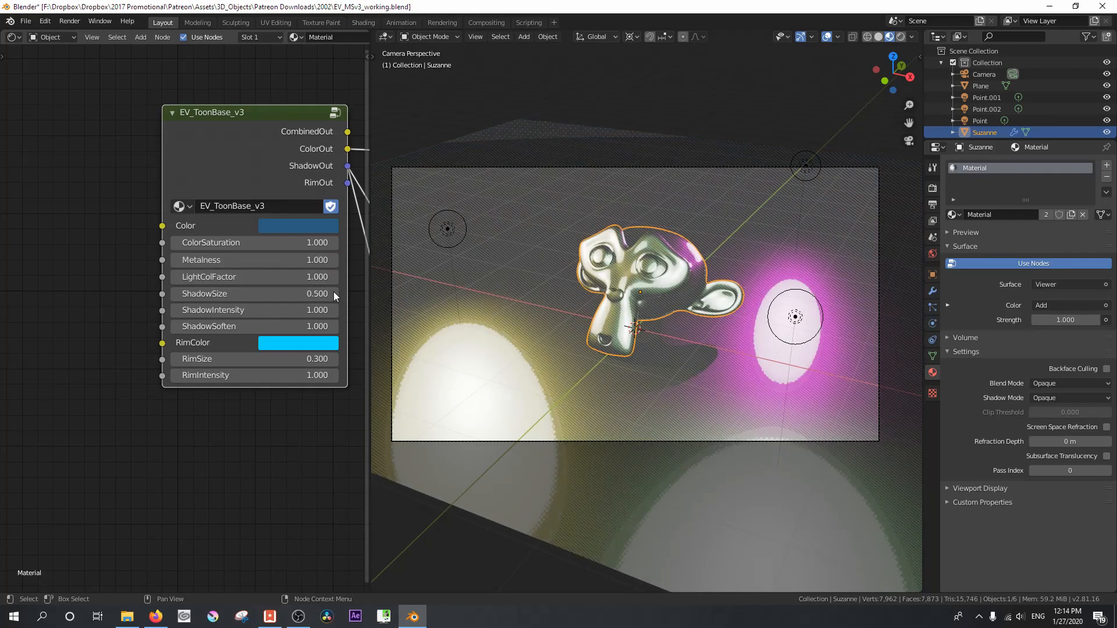
left_click(335, 294)
left_click(175, 294)
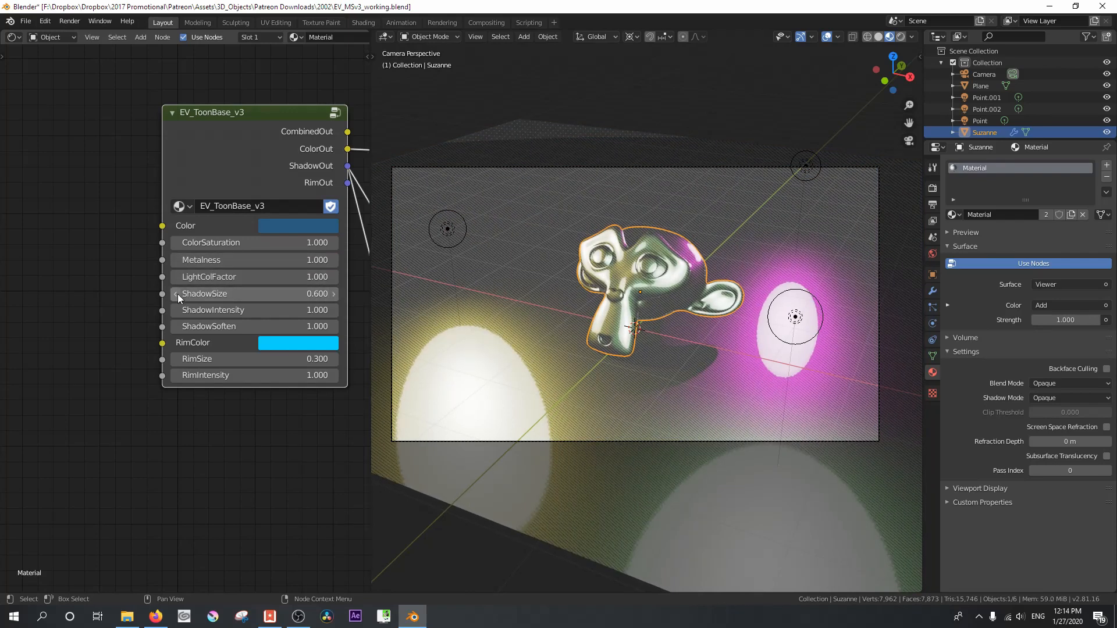
- Raise the yellow point light about 3 m along the Z axis
left_click(450, 229)
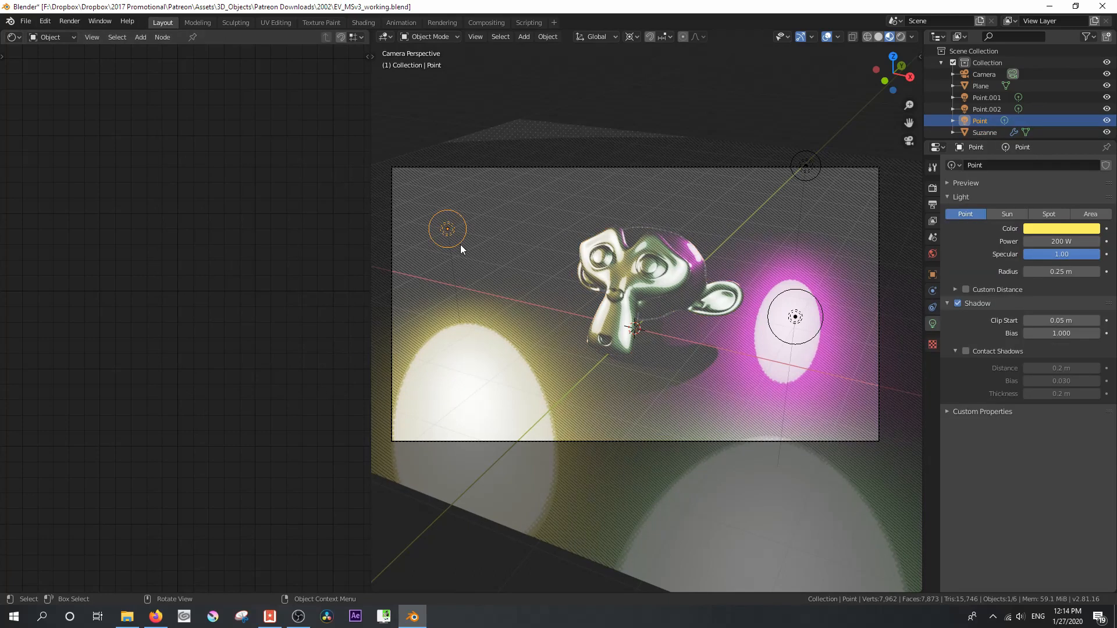
key("g")
key("z")
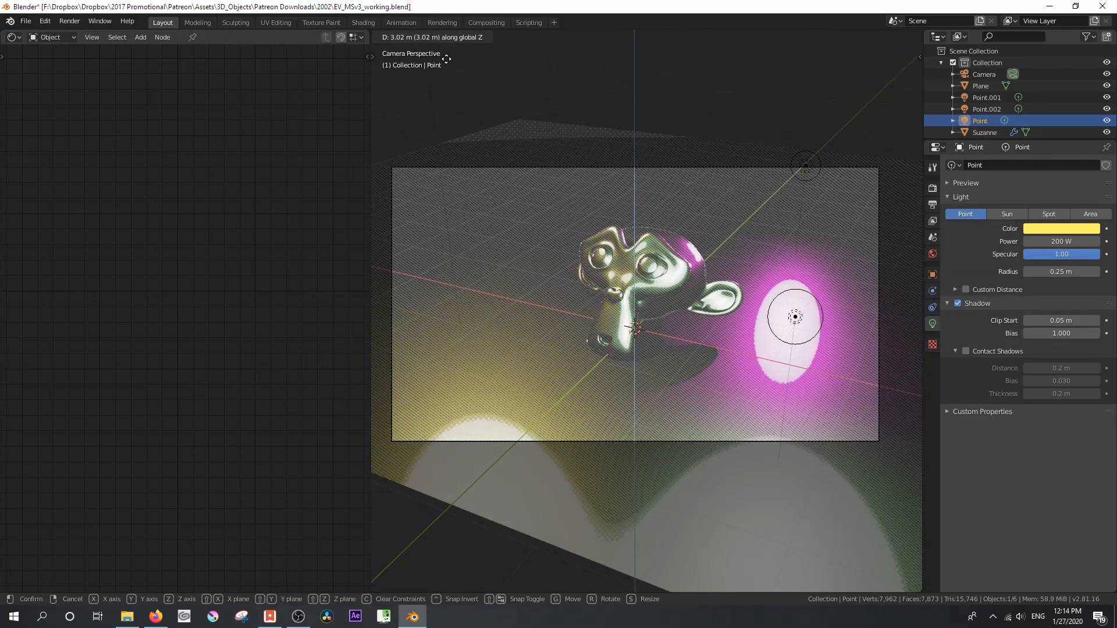
left_click(442, 586)
- Set the magenta light's radius to about 0.87 m and raise the light about 1.55 m along Z
left_click(986, 98)
mouse_move(1038, 271)
left_mouse_down()
mouse_move(1065, 271)
mouse_move(1053, 271)
left_mouse_up()
scroll(606, 269, "down", 2)
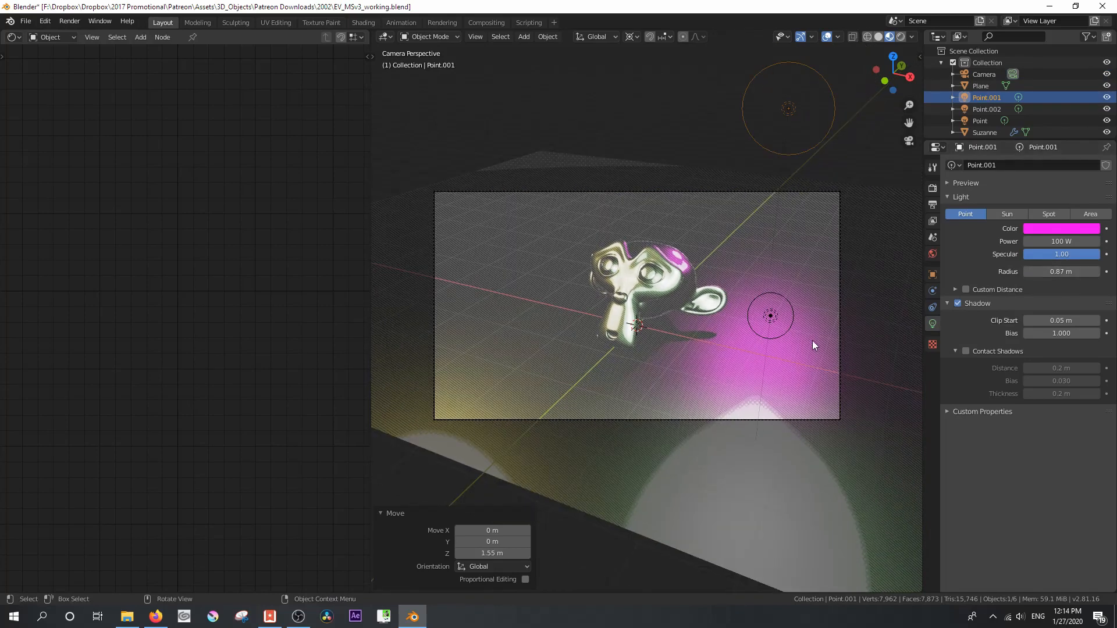
- Increase the green point light's radius to about 1.18 m
left_click(774, 332)
left_click(780, 339)
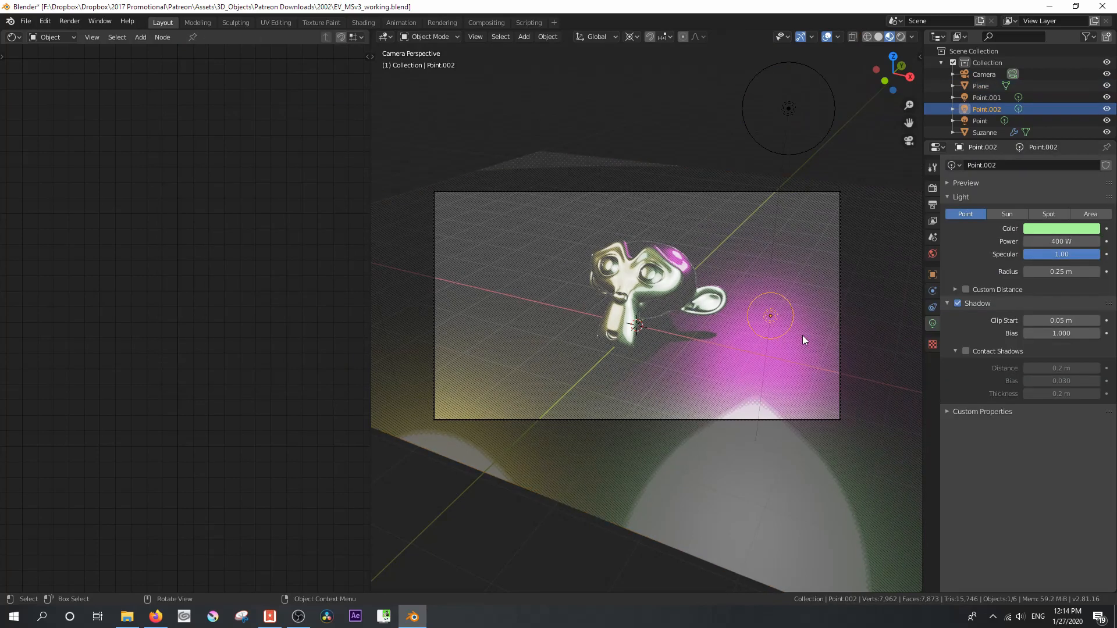
left_click_drag(1042, 271, 899, 272)
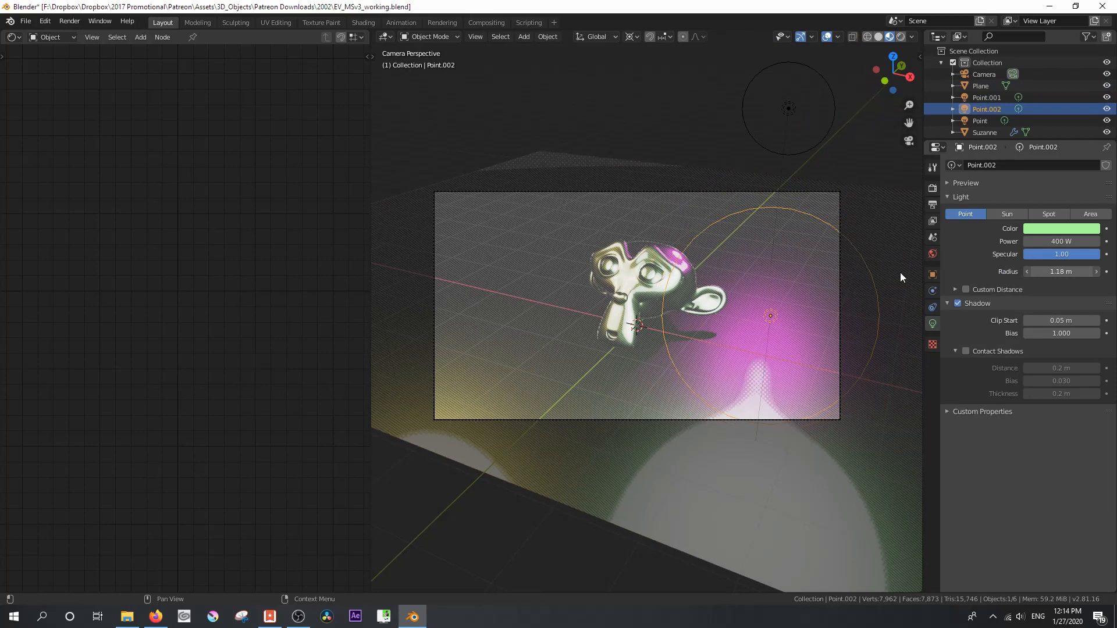
scroll(634, 215, "down", 1)
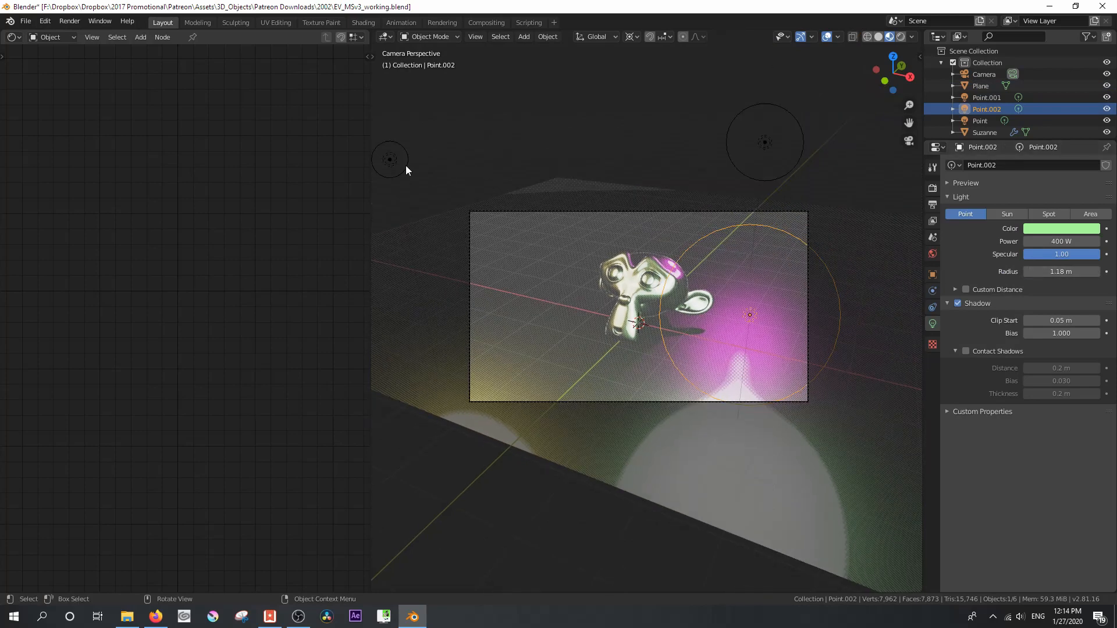
- Increase the yellow point light's radius to about 1.64 m
left_click(407, 166)
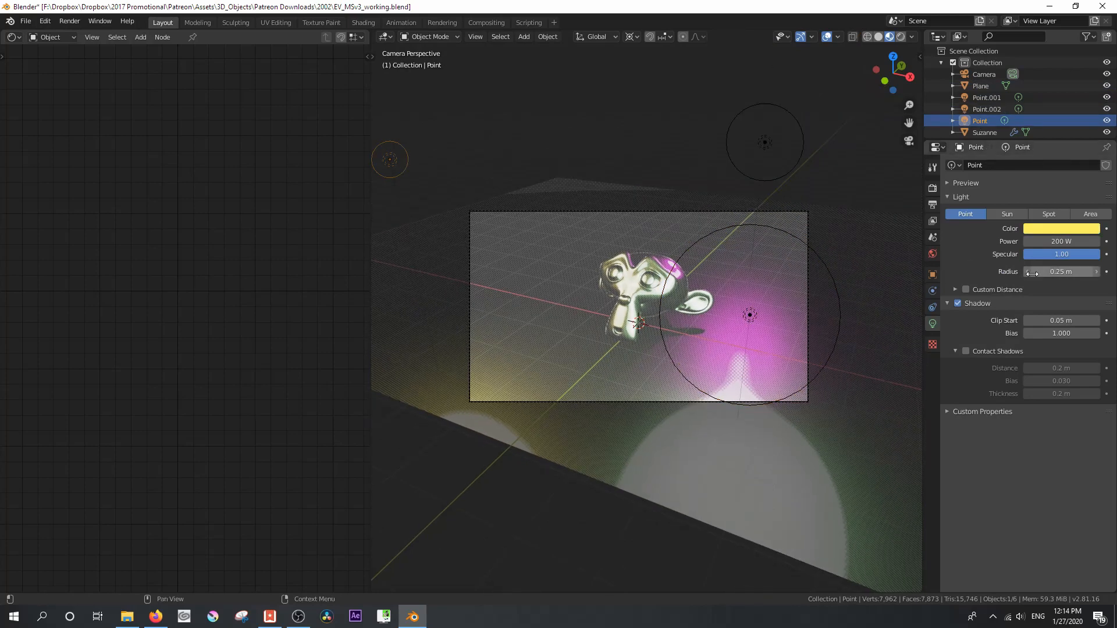
mouse_move(1062, 272)
left_mouse_down()
mouse_move(1097, 272)
mouse_move(1027, 272)
mouse_move(1082, 272)
left_mouse_up()
scroll(672, 301, "up", 2)
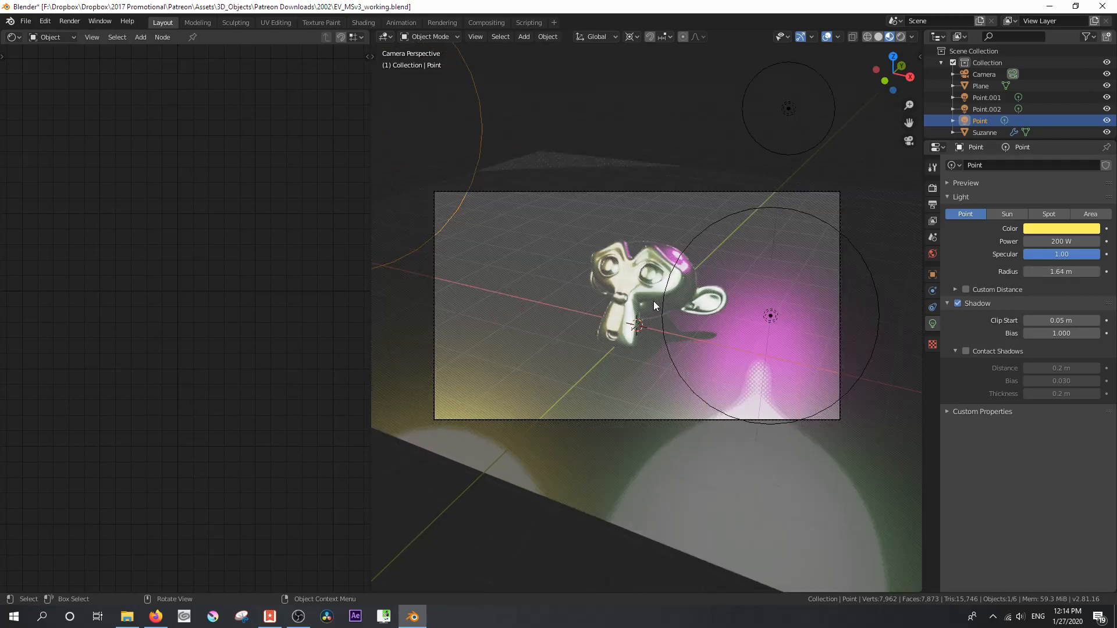
- Set the yellow point light's power to 100 W
left_click(1056, 241)
type("100")
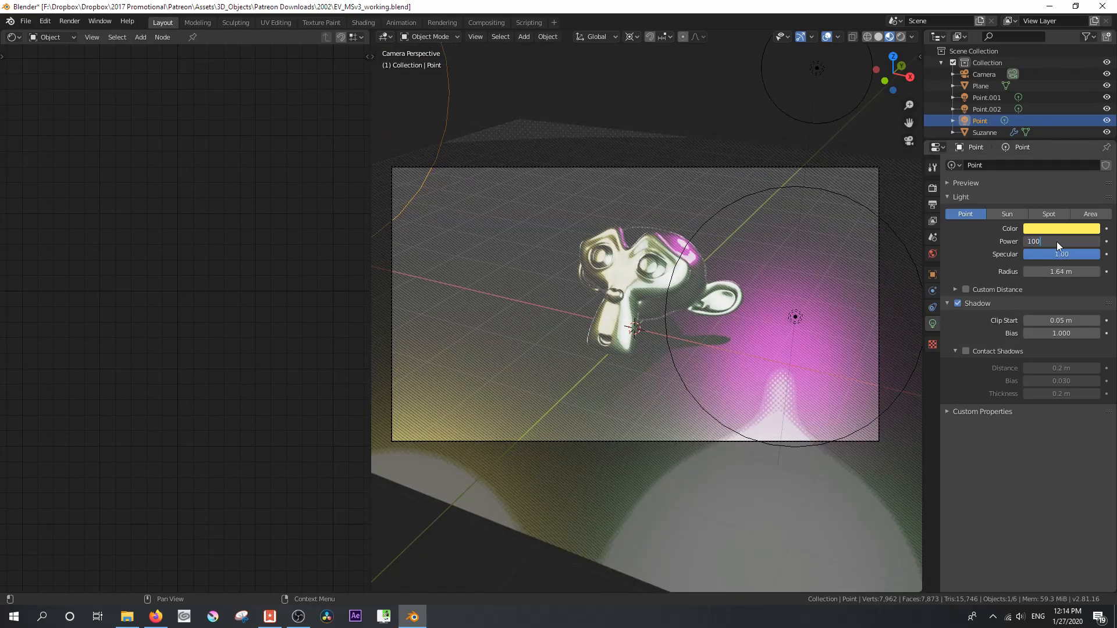
key("Return")
- Change the green point light's color to a saturated cyan
left_click(796, 318)
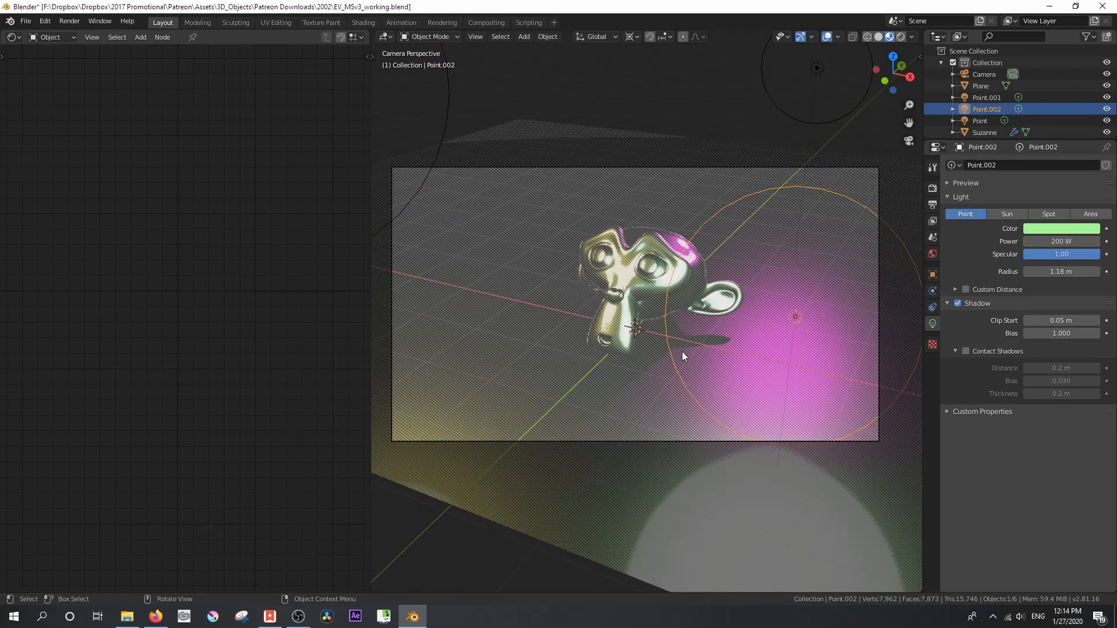
left_click(1043, 234)
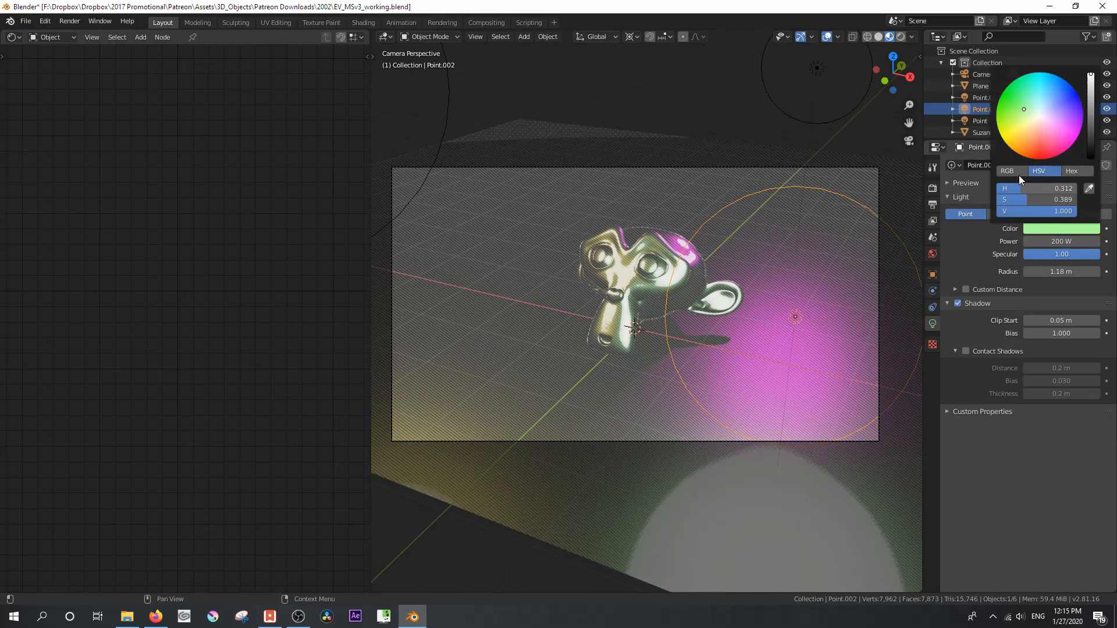
left_click_drag(1027, 94, 1040, 73)
- On Suzanne's EV_ToonBase_v3 node, set LightColFactor to 0.900, ShadowIntensity to 0.900 and RimSize to 0.400
left_click(595, 279)
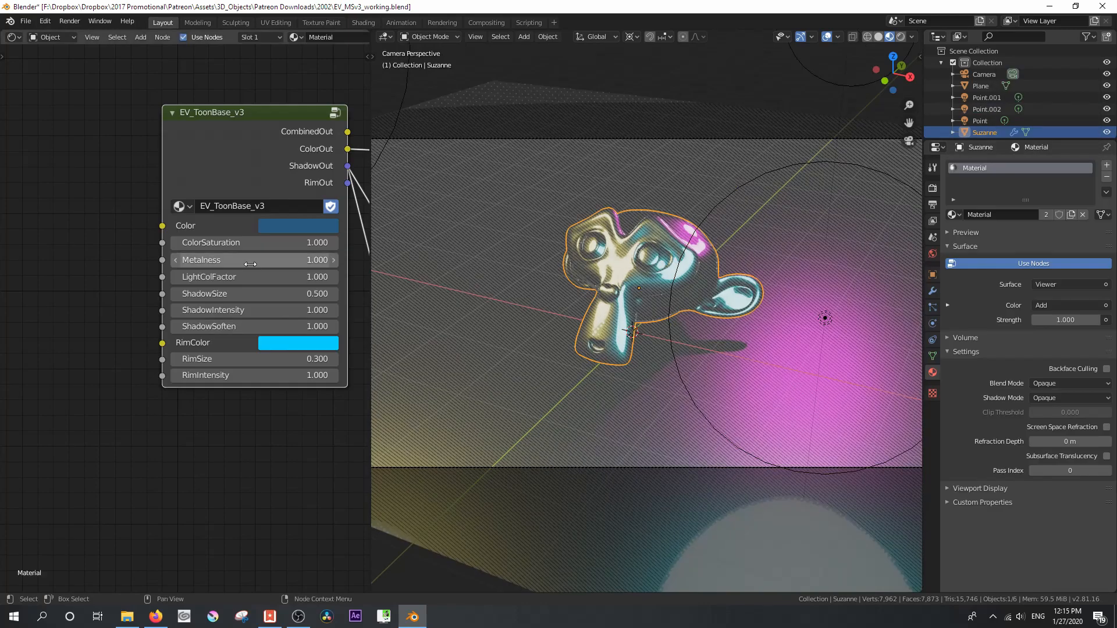
left_click(175, 277)
middle_click_drag(302, 443, 198, 447)
left_click(70, 314)
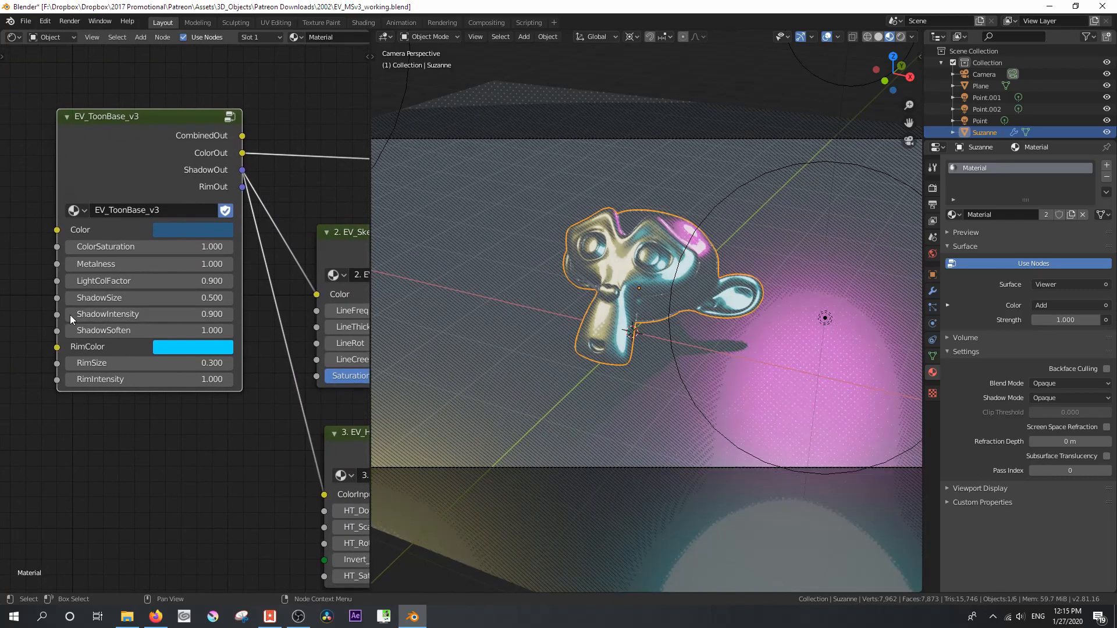
left_click(69, 314)
left_click(70, 314)
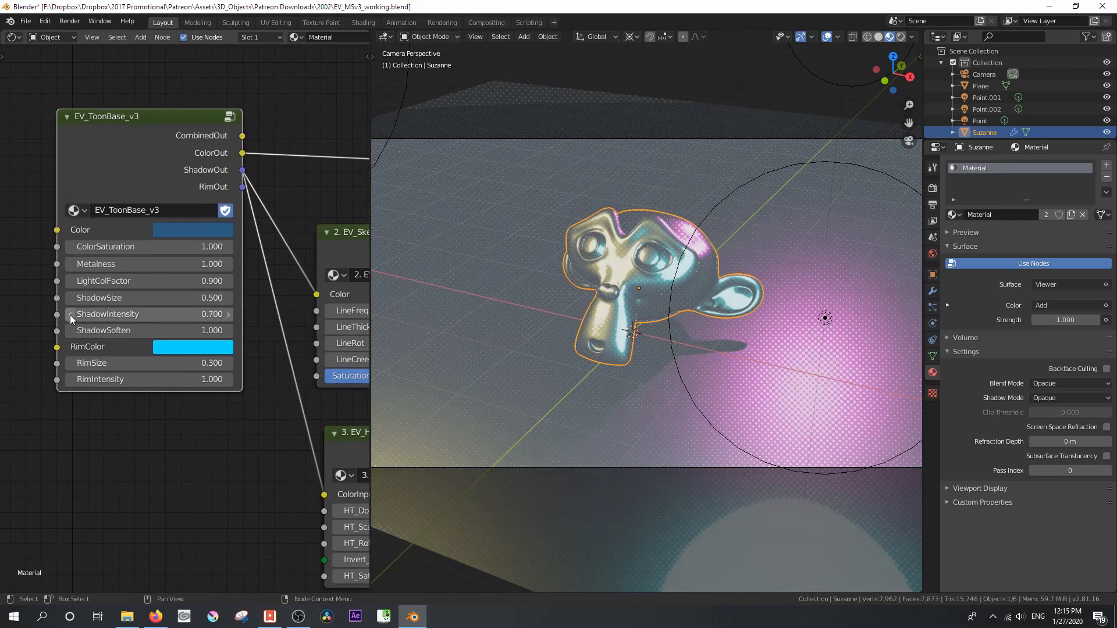
left_click(228, 314)
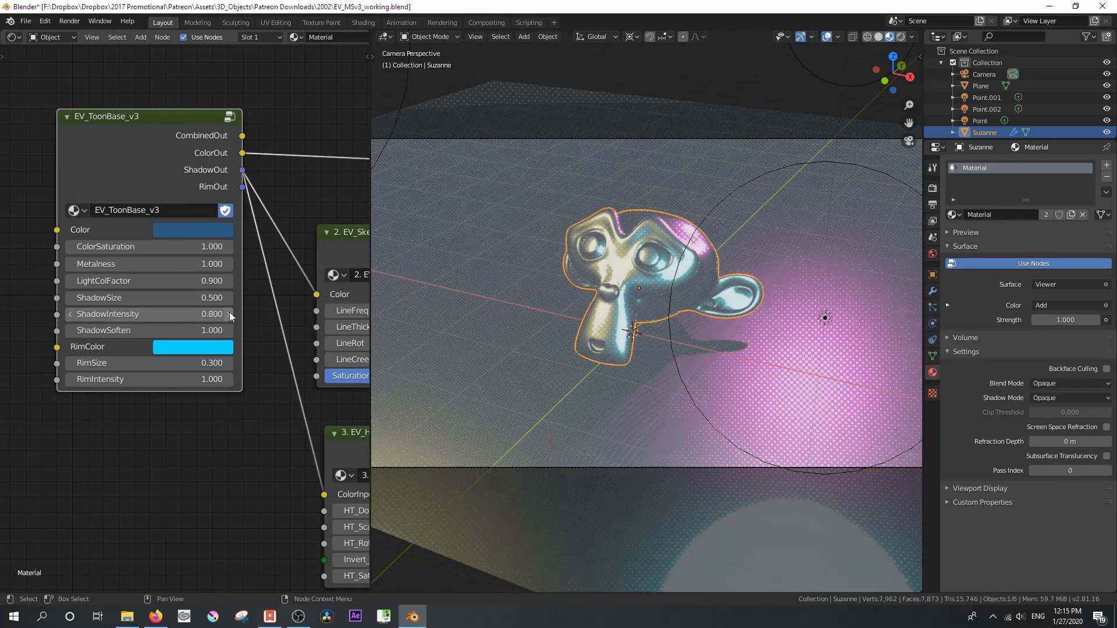
left_click(228, 314)
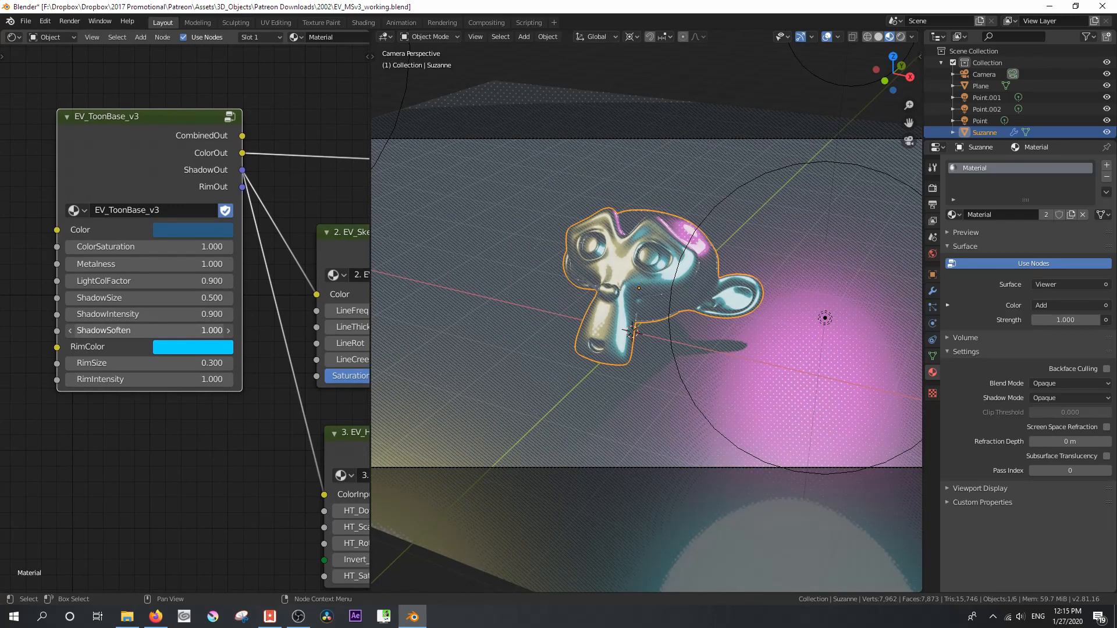
left_click(230, 363)
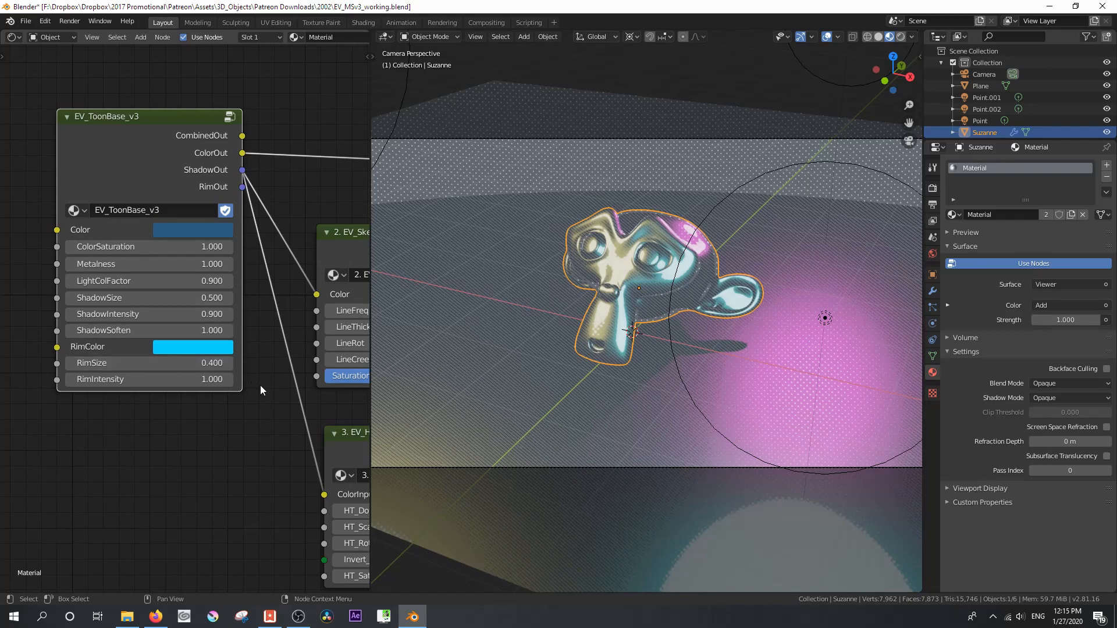
- Duplicate the Add node, insert the copy before the Viewer, and connect EV_ToonBase_v3's RimOut to its Color2 input
scroll(267, 337, "down", 2)
middle_click_drag(271, 336, 76, 382)
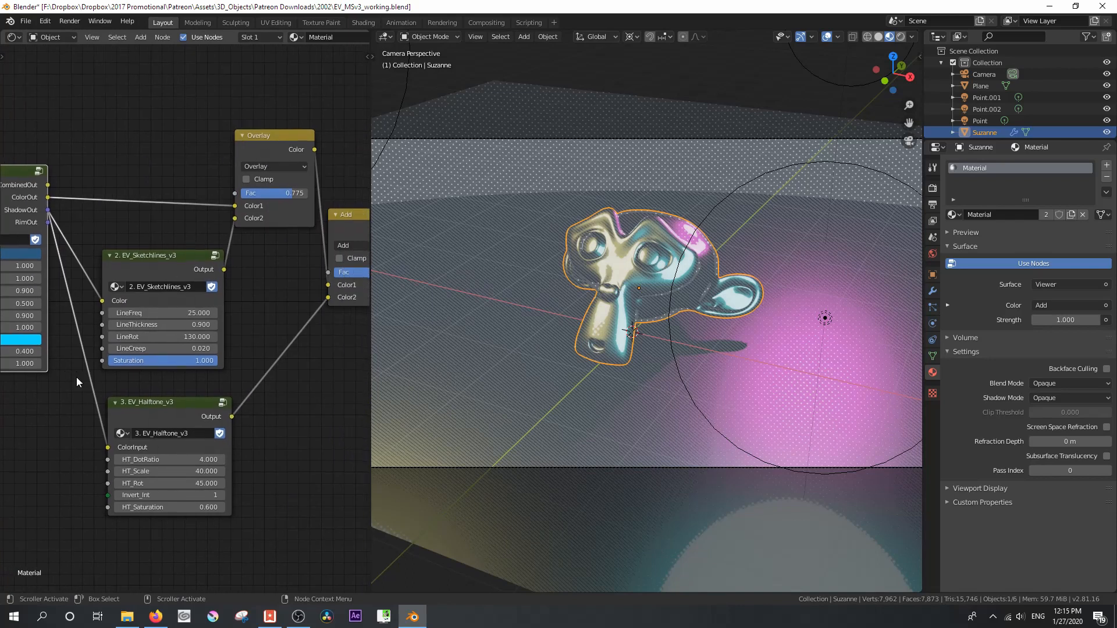
scroll(76, 377, "down", 1)
middle_click_drag(194, 371, 99, 385)
key("shift+d")
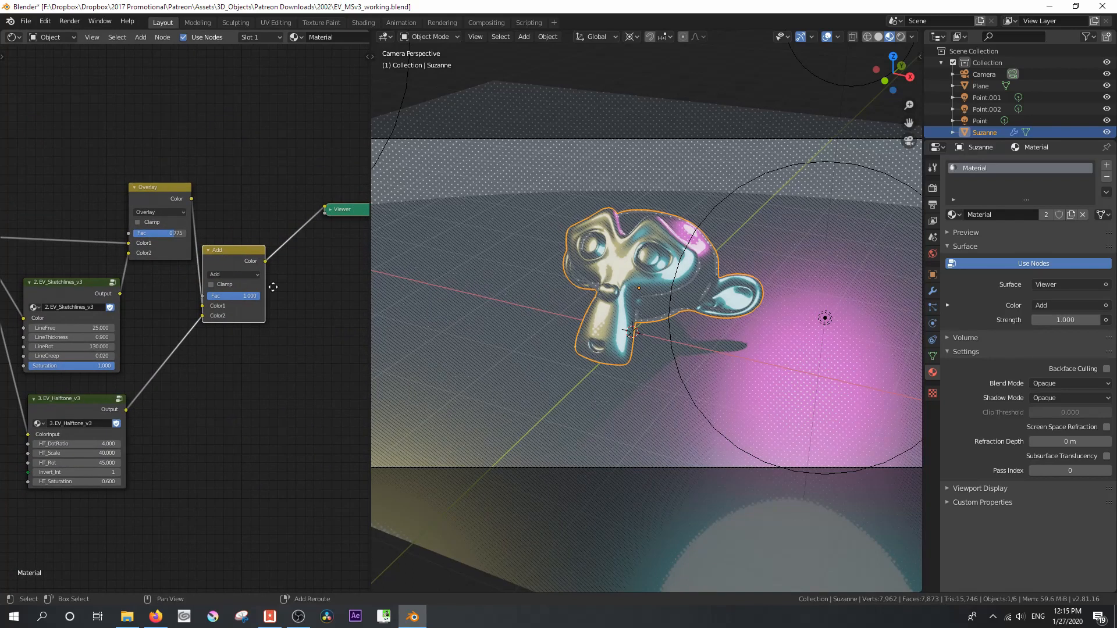
left_click(327, 241)
middle_click_drag(162, 289, 192, 268)
left_click_drag(11, 238, 337, 278)
middle_click_drag(333, 324, 184, 357)
scroll(184, 357, "up", 2)
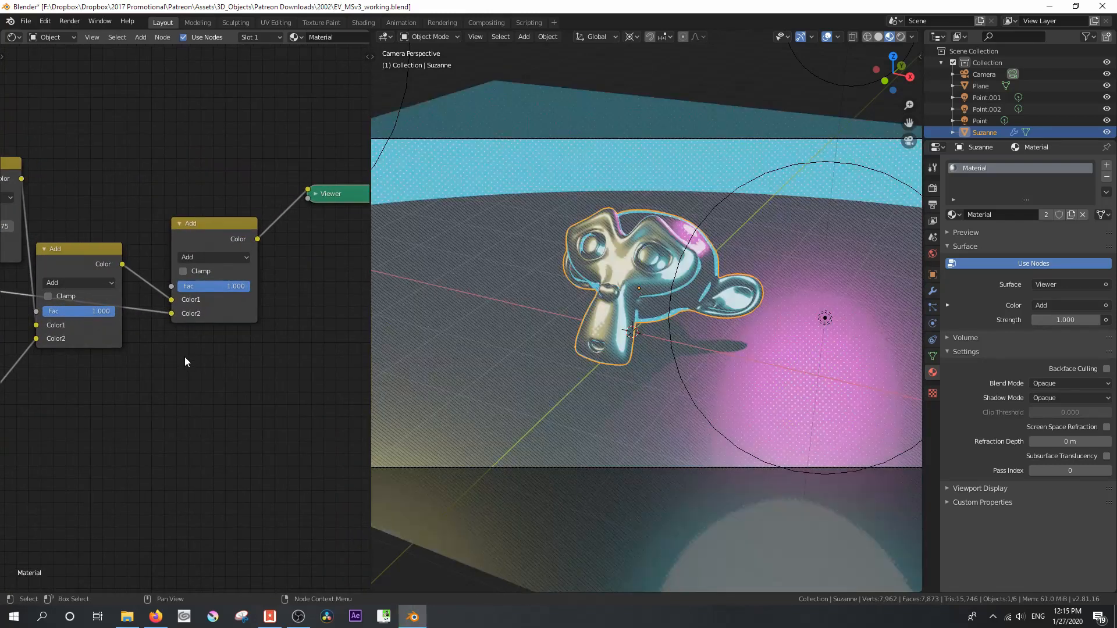
scroll(185, 357, "up", 1)
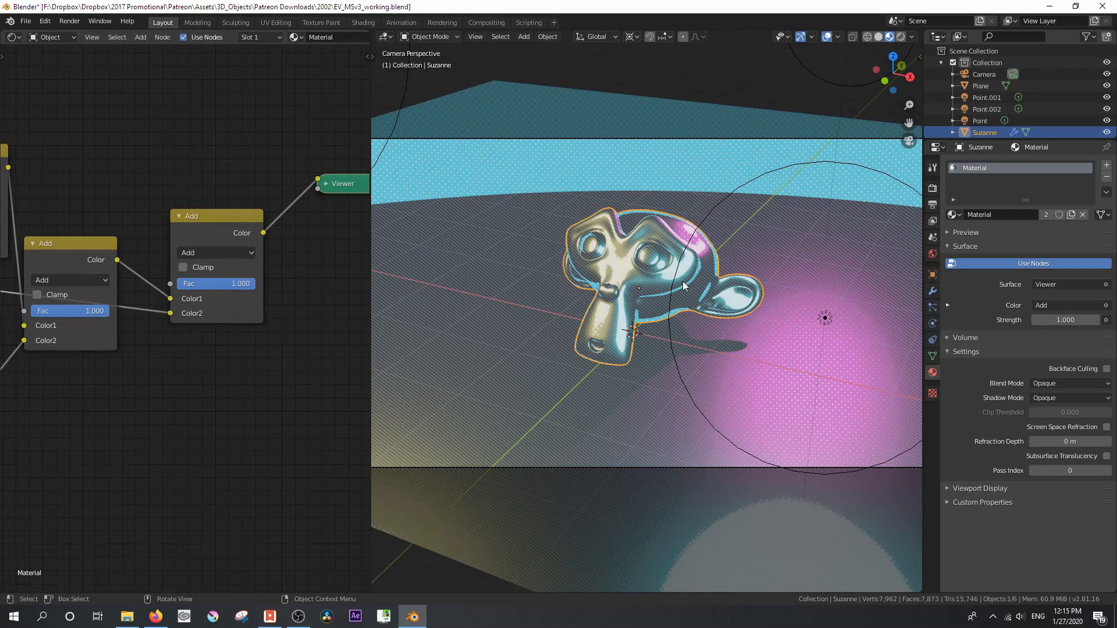
scroll(647, 301, "up", 3)
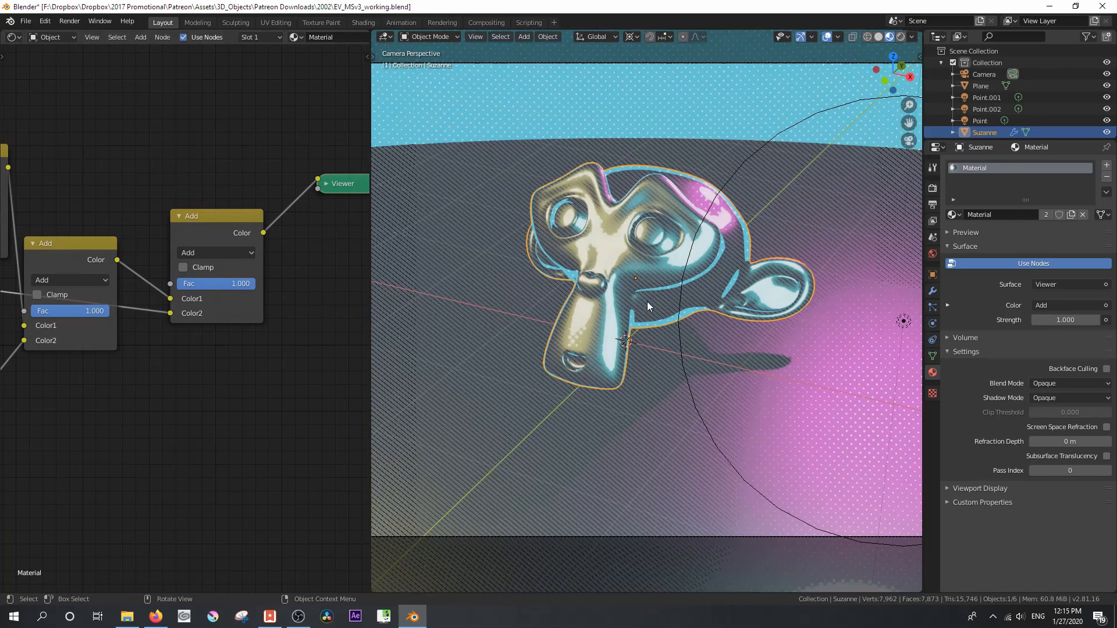
- Try CombinedOut in place of ColorOut as the Overlay node's Color1 input, and test ShadowIntensity one increment up and back
middle_click_drag(70, 314, 268, 309)
left_click_drag(114, 194, 347, 216)
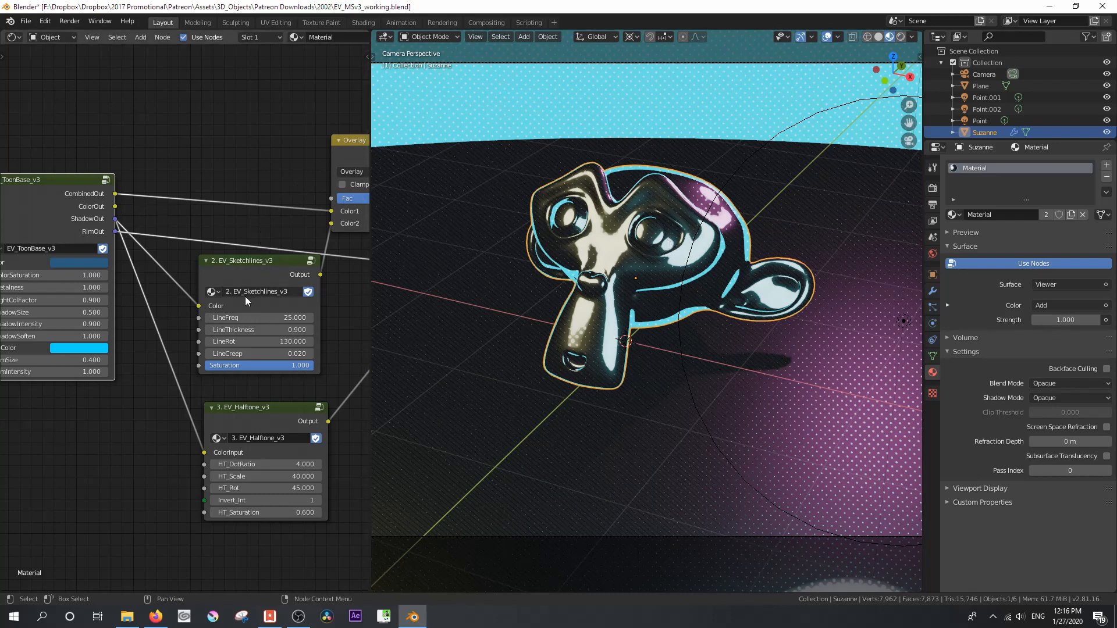
middle_click_drag(135, 321, 186, 318)
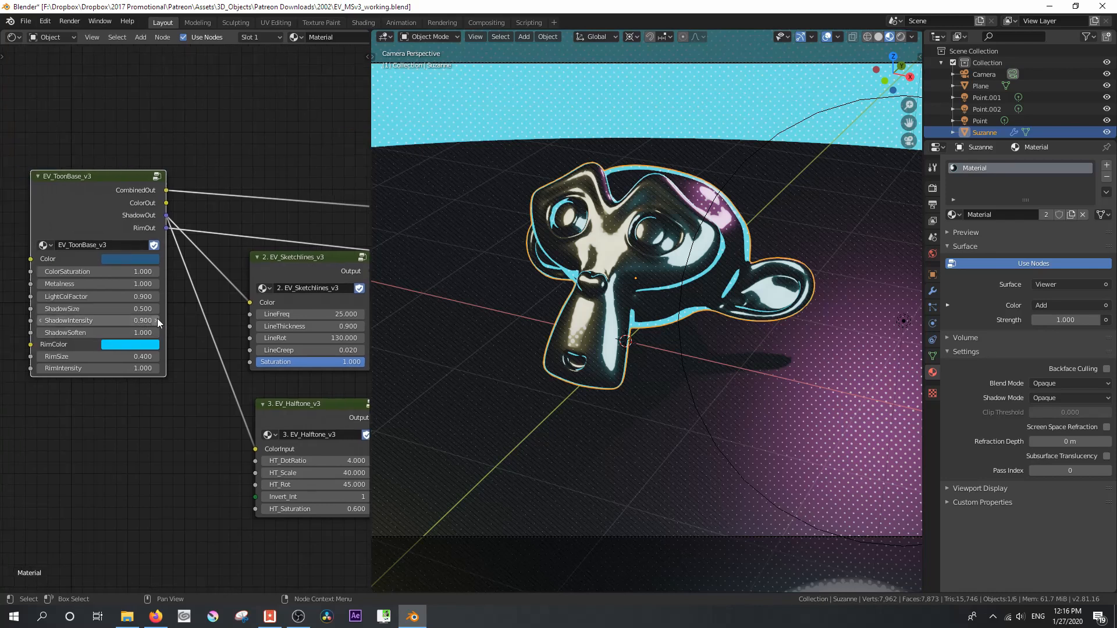
left_click(156, 320)
left_click(41, 320)
- Reconnect EV_ToonBase_v3's ColorOut to the Overlay node's Color1 input
middle_click_drag(230, 222, 158, 239)
left_click_drag(95, 221, 311, 226)
- On EV_ToonBase_v3, set ShadowIntensity to 1.000, ShadowSize to 0.400, LightColFactor to 0.700 and Metalness to 0.500
middle_click_drag(134, 298, 241, 282)
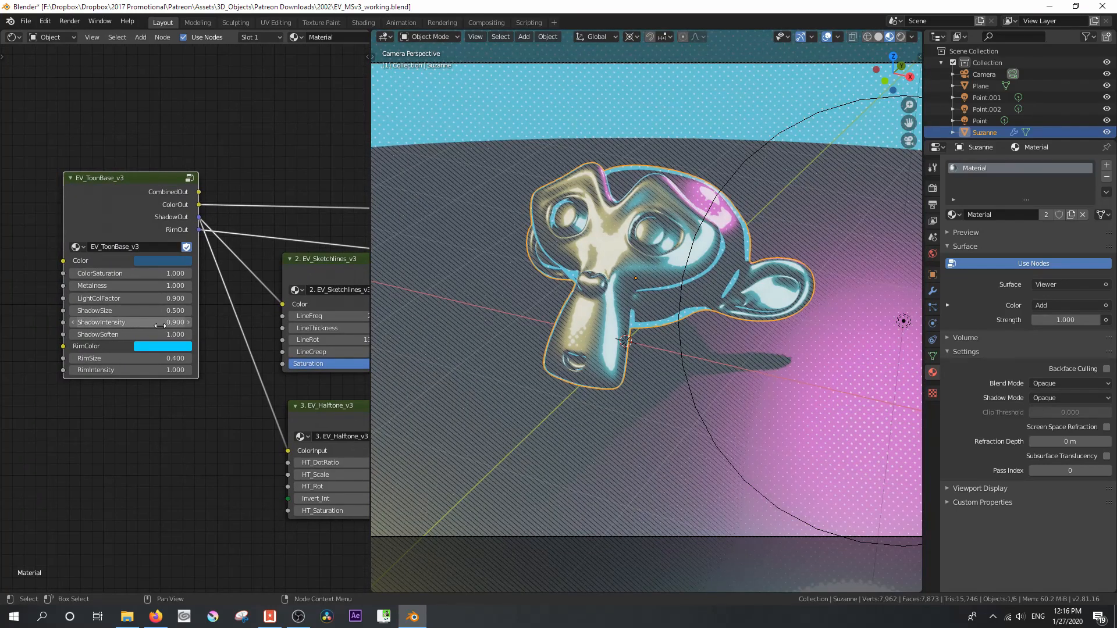
left_click_drag(190, 323, 200, 323)
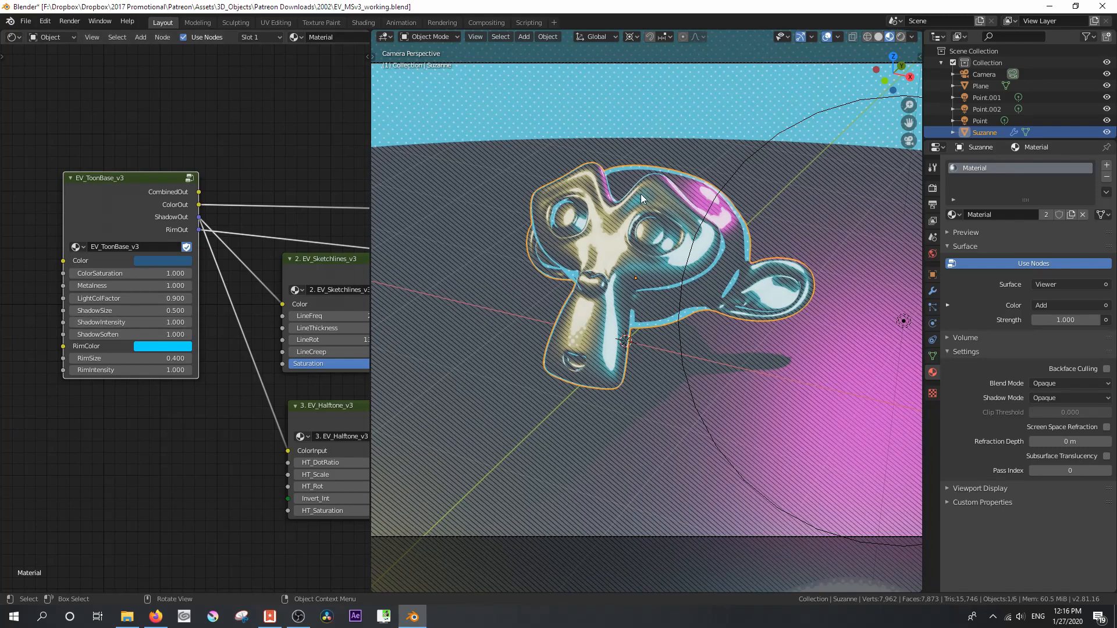
left_click(187, 309)
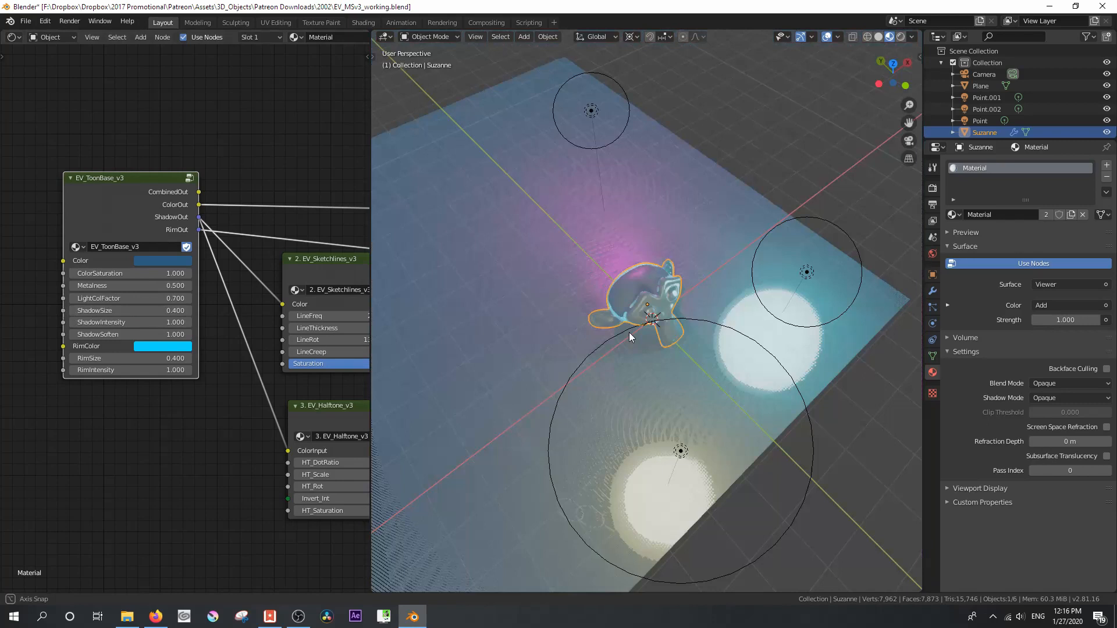
mouse_move(630, 335)
middle_mouse_down()
mouse_move(590, 304)
mouse_move(483, 296)
mouse_move(624, 344)
middle_mouse_up()
scroll(624, 343, "up", 2)
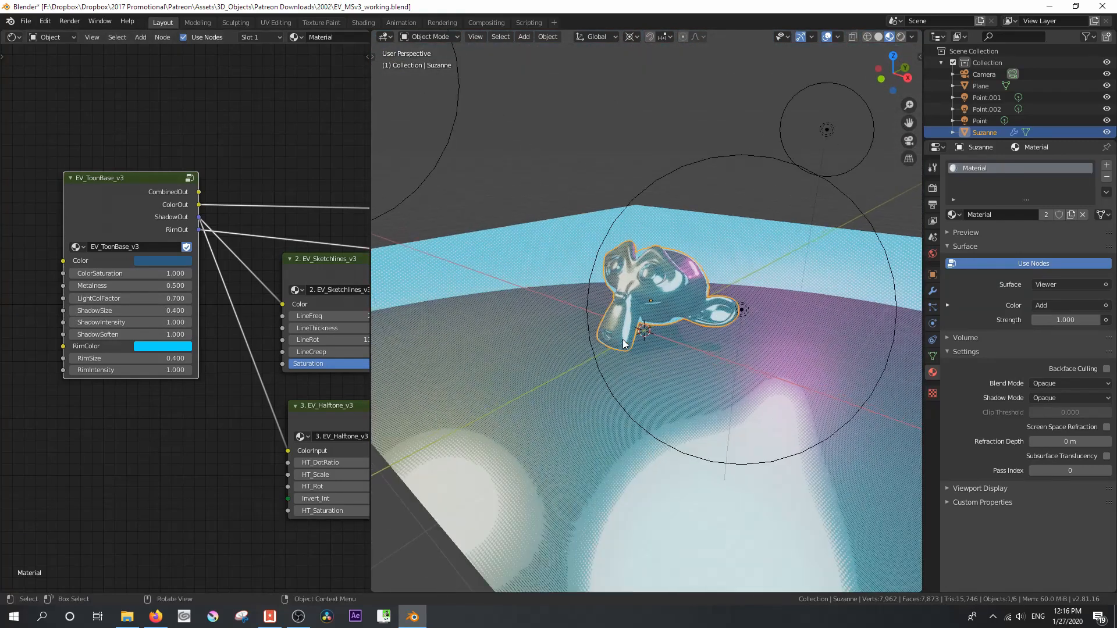
scroll(623, 343, "down", 1)
scroll(191, 198, "down", 1)
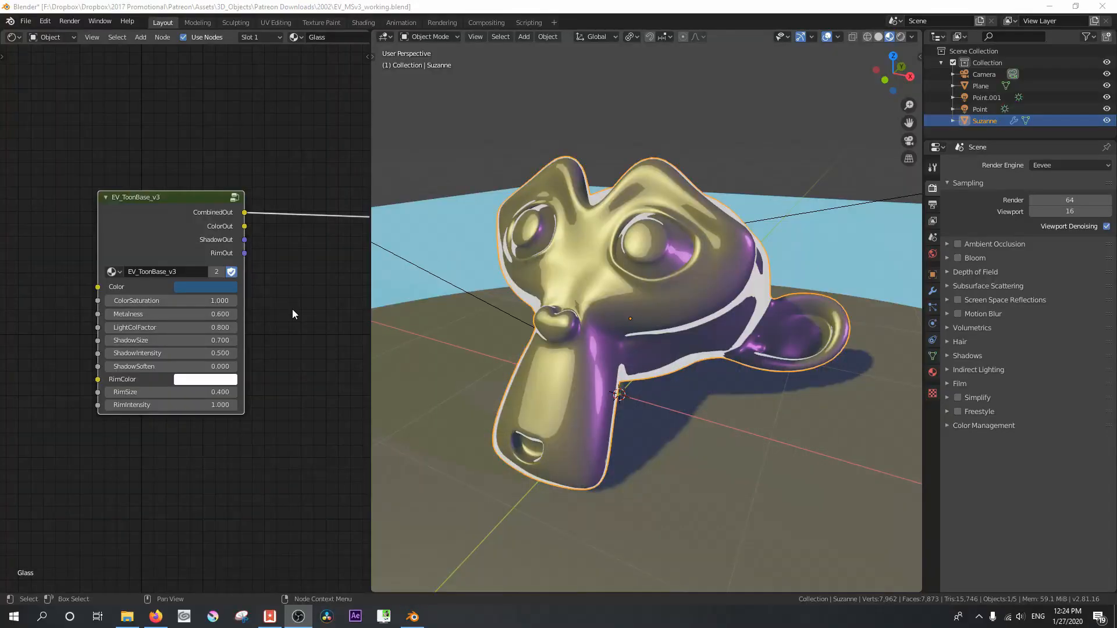
- Enable Screen Space Reflections in the Eevee render settings and expand the Film settings
scroll(292, 309, "up", 3)
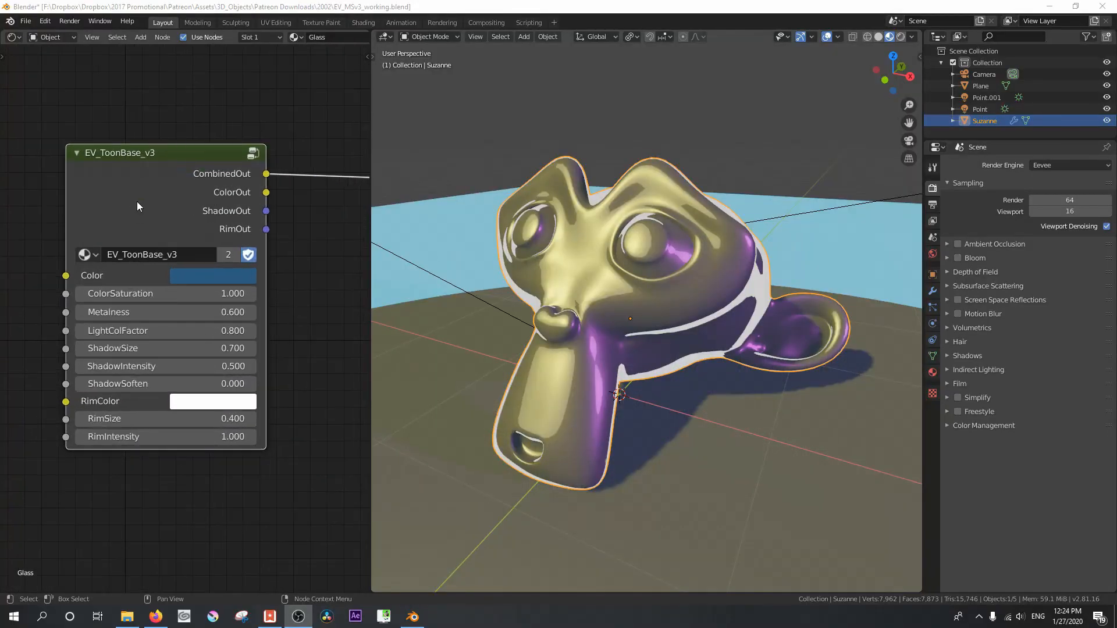
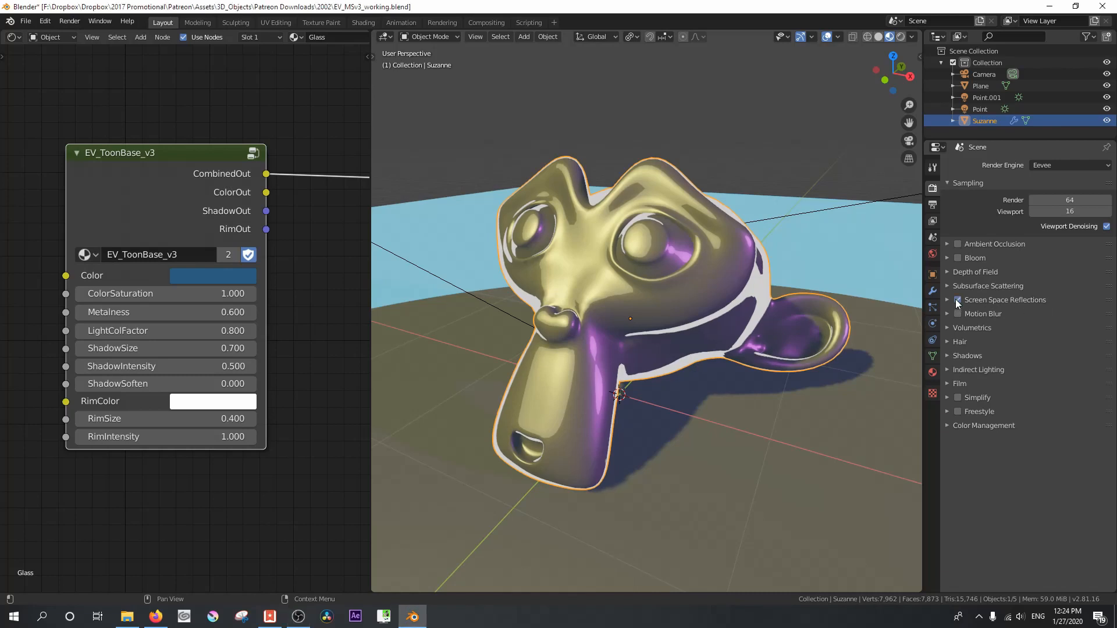
left_click(948, 383)
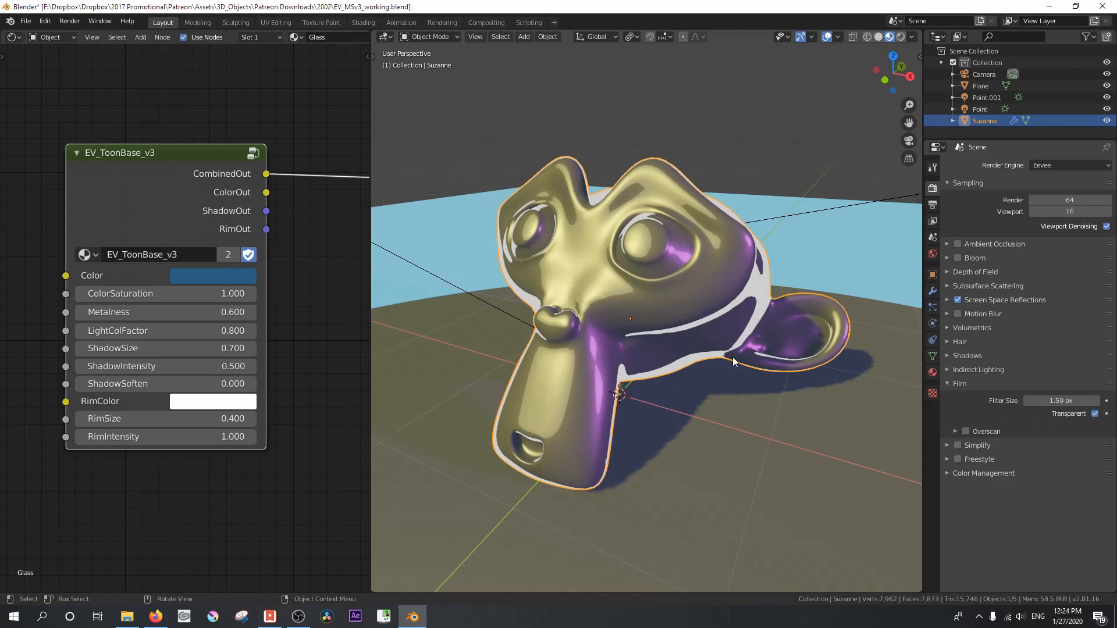
- Switch the viewport to rendered shading for a close view of Suzanne
scroll(713, 354, "up", 3)
left_click(901, 36)
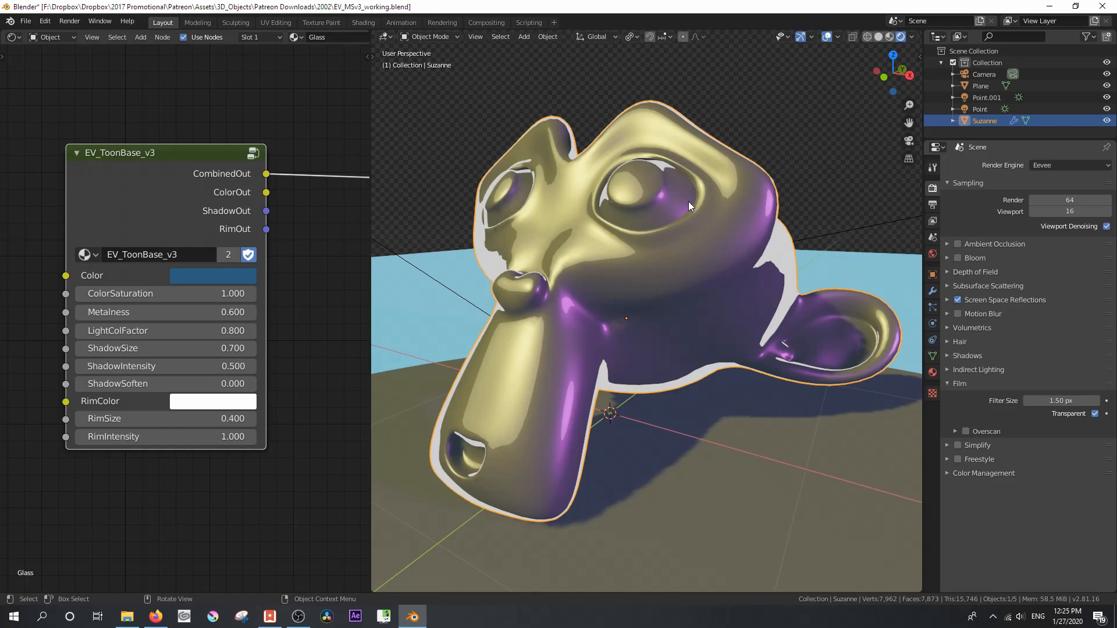
middle_click_drag(584, 218, 588, 227)
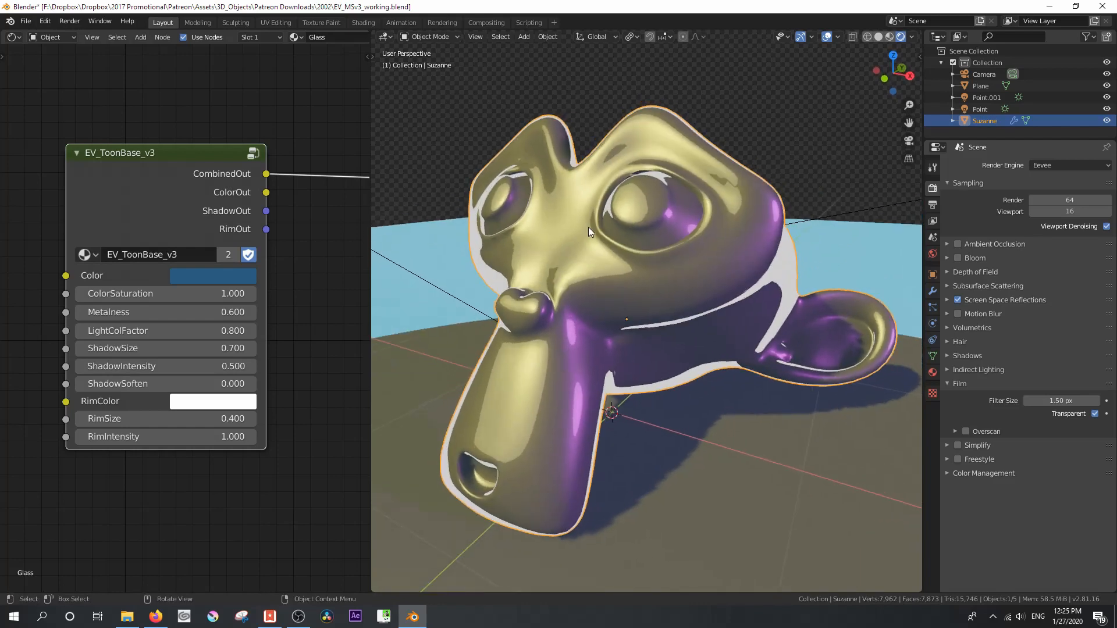
- Toggle the rendered viewport's Scene World and Scene Lights options off and back on
left_click(911, 36)
left_click(847, 107)
left_click(847, 106)
left_click(847, 95)
left_click(847, 94)
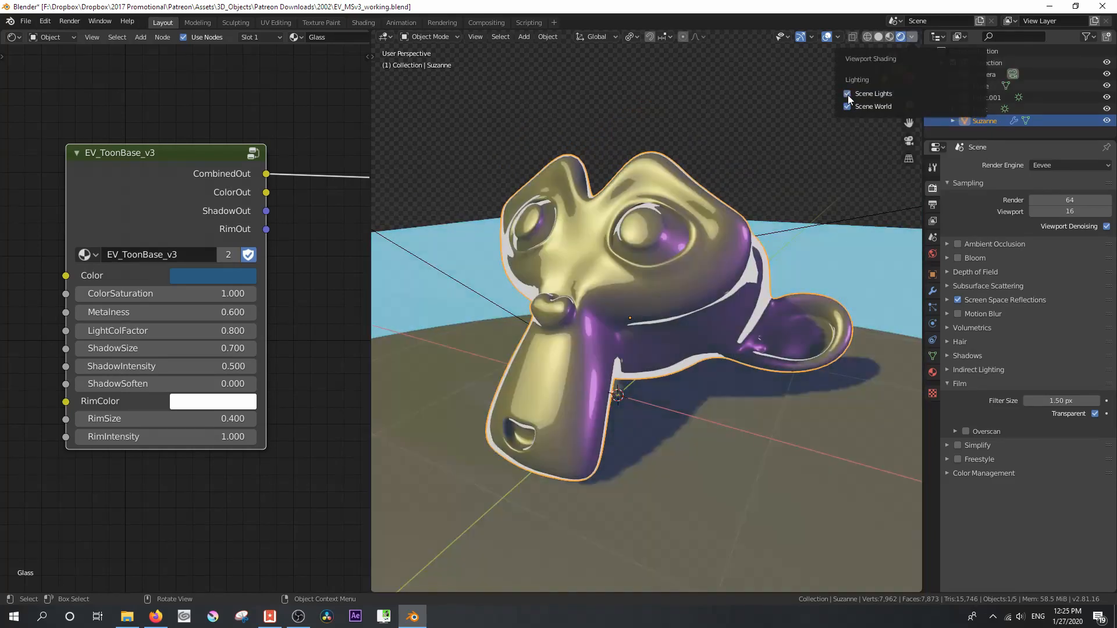
- Set the Glass material's blend mode to Alpha Blend, turn off Show Backface and enable Screen Space Refraction
left_click(932, 373)
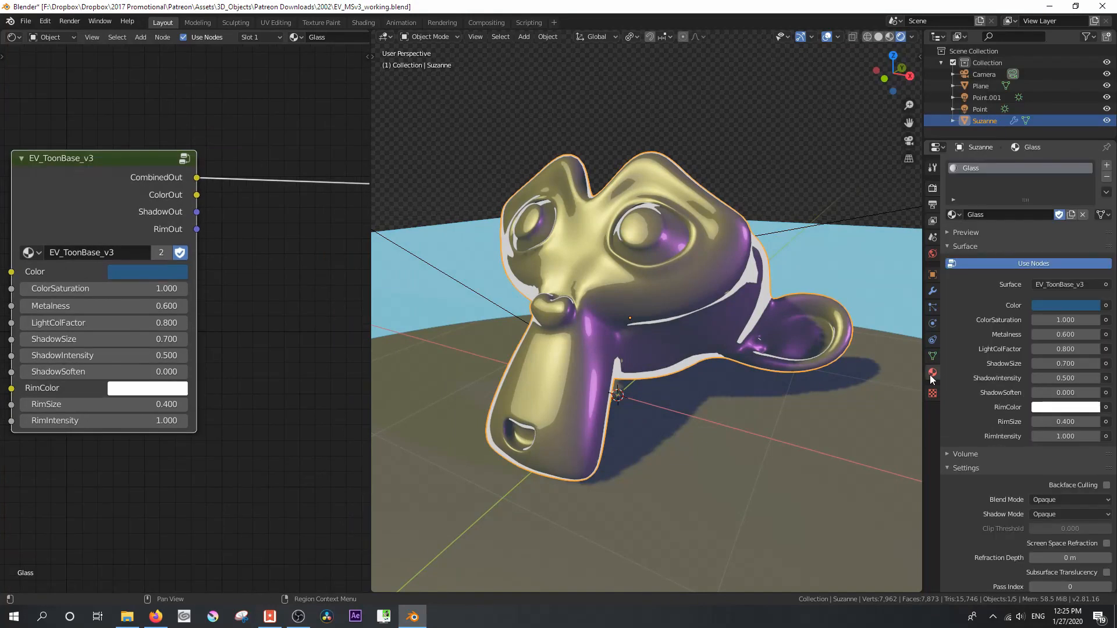
scroll(978, 401, "down", 2)
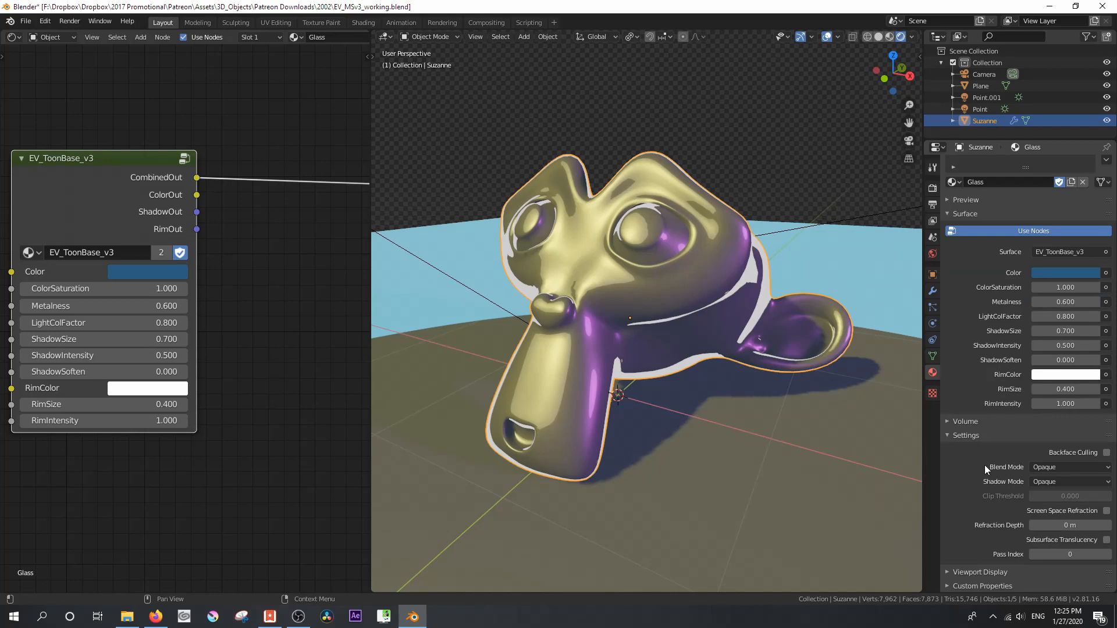
left_click(1047, 467)
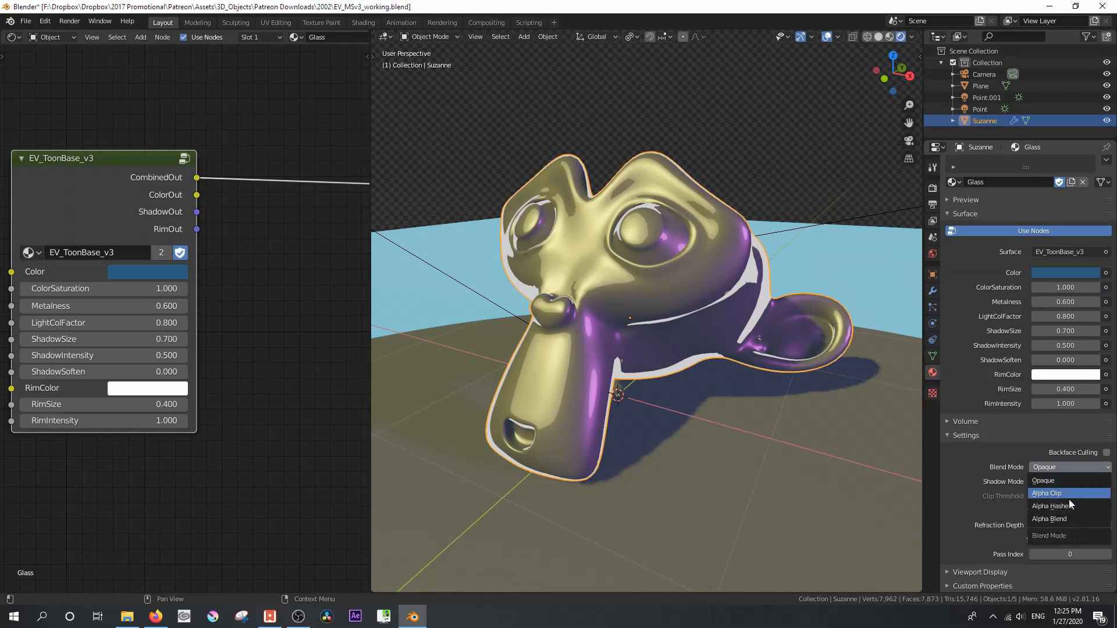
left_click(1070, 518)
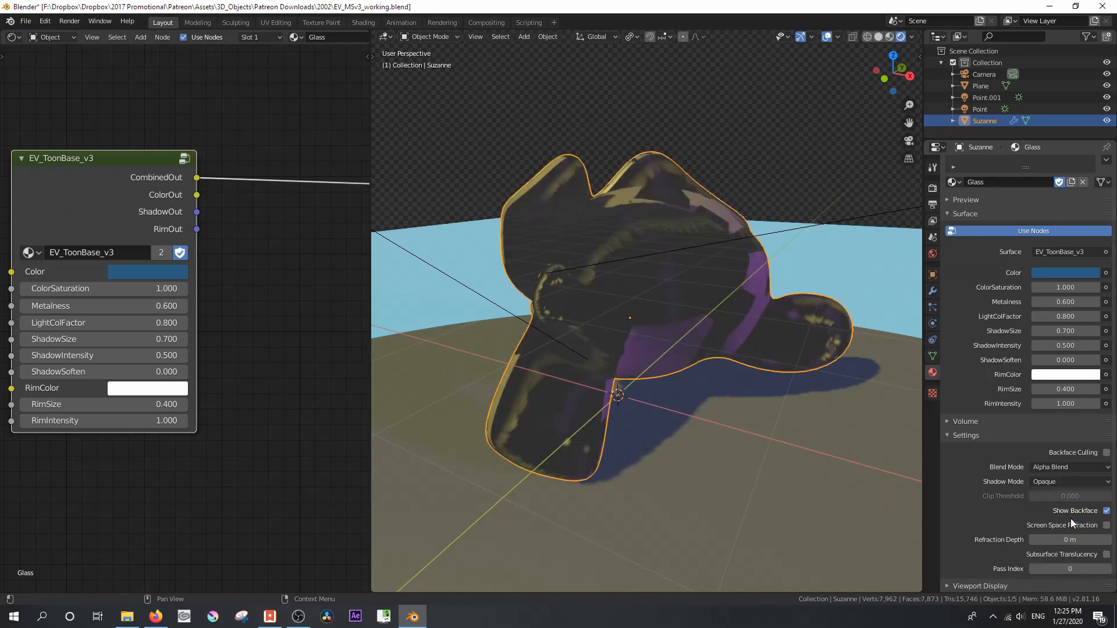
left_click(1107, 511)
left_click(1107, 526)
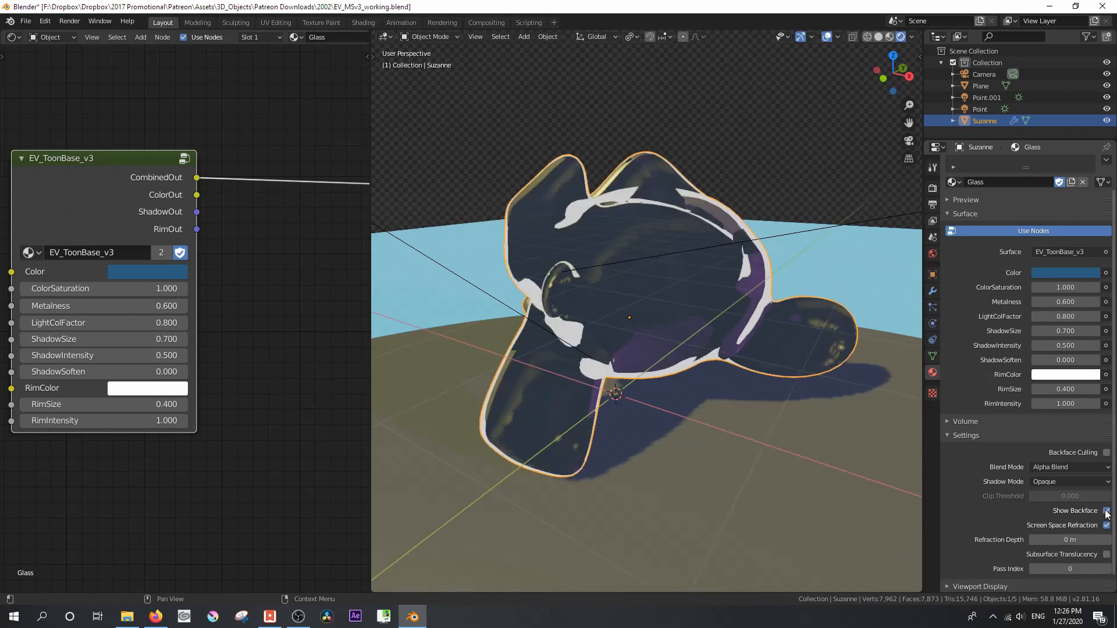
- Add a Transparent BSDF shader node beside the EV_ToonBase_v3 node in the Glass material
middle_click_drag(288, 256, 182, 259)
scroll(183, 262, "down", 1)
scroll(183, 267, "down", 2)
scroll(184, 267, "up", 1)
key("shift+a")
mouse_move(176, 292)
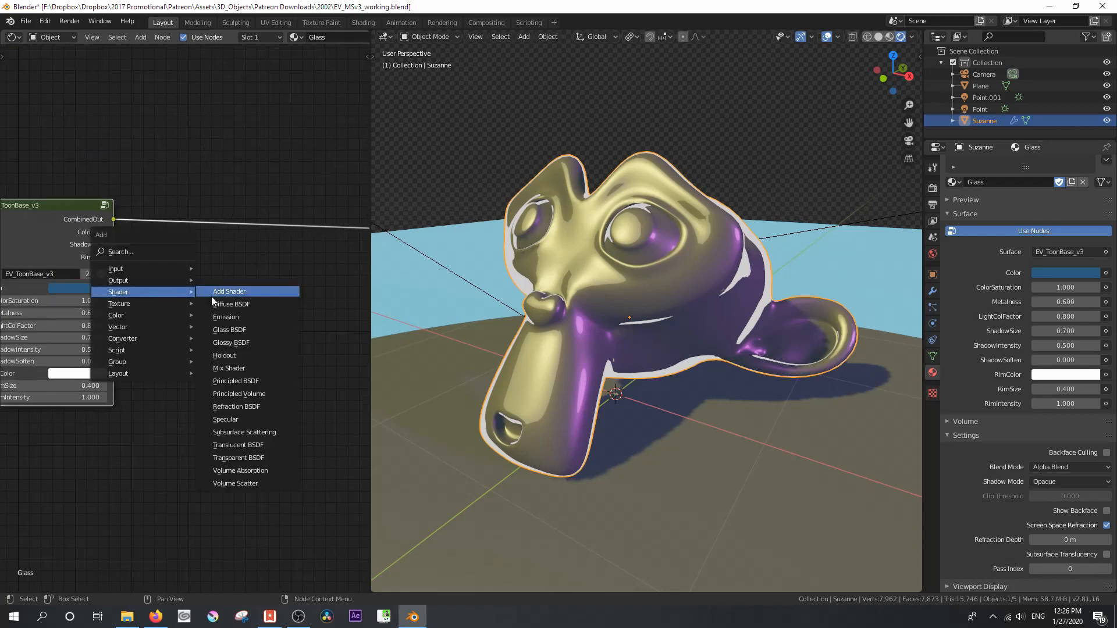
left_click(268, 459)
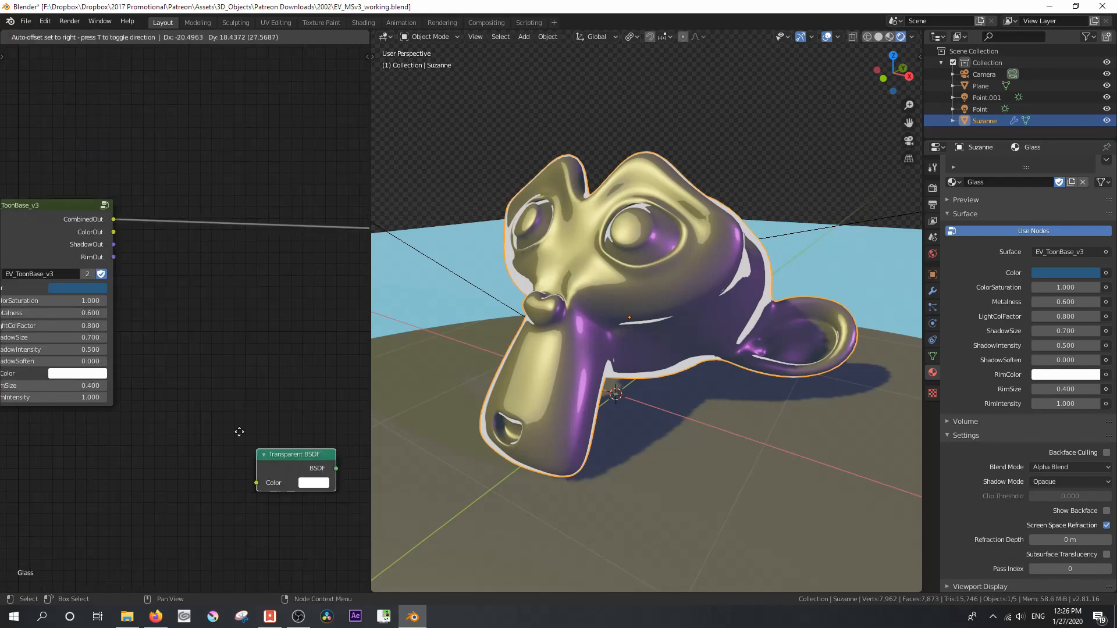
left_click(183, 306)
- Move the Material Output node closer to the EV_ToonBase_v3 and Transparent BSDF nodes
middle_click_drag(258, 261, 180, 268)
scroll(180, 267, "down", 9)
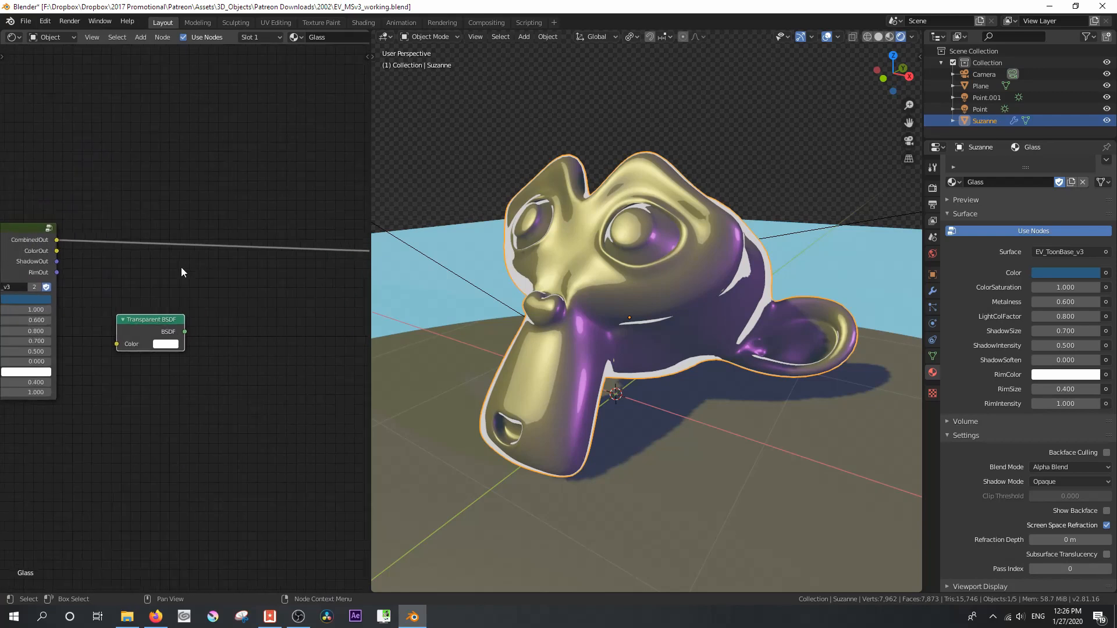
left_click_drag(315, 283, 233, 280)
scroll(152, 264, "up", 4)
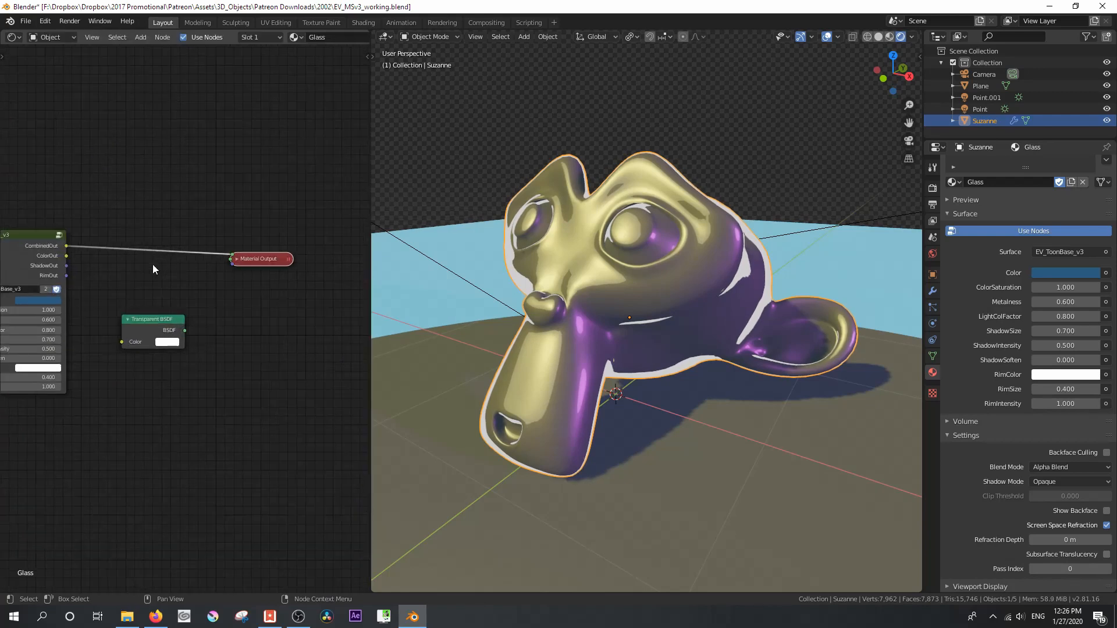
- Move the Transparent BSDF node closer to the EV_ToonBase_v3 node
scroll(155, 247, "up", 5, "ctrl")
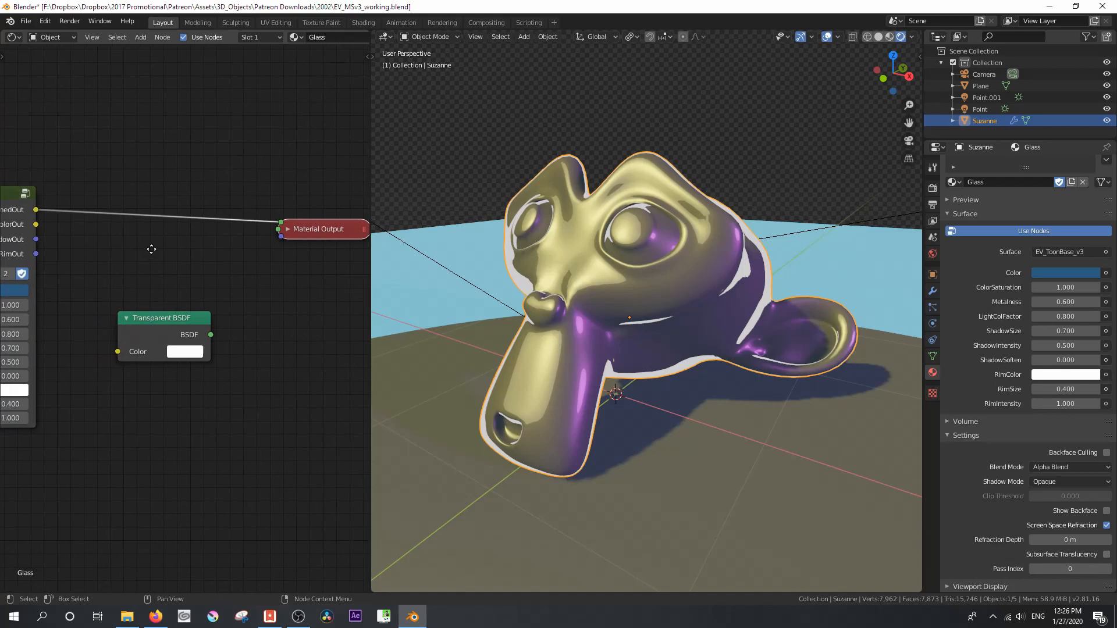
left_click(180, 314)
left_click_drag(180, 314, 118, 295)
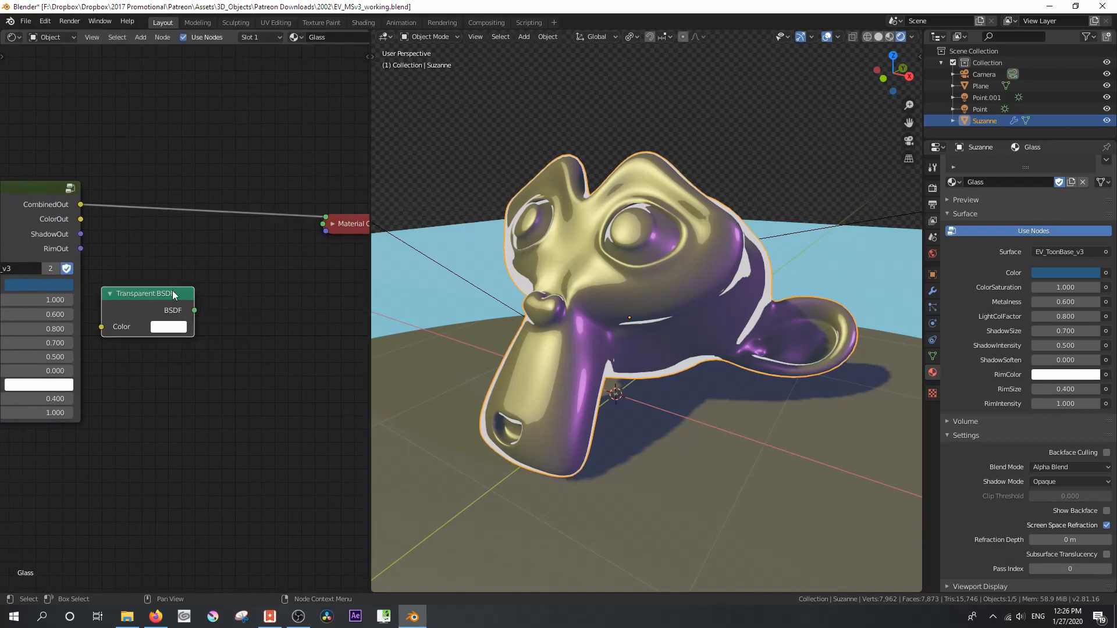
left_click(332, 223)
left_click(332, 225)
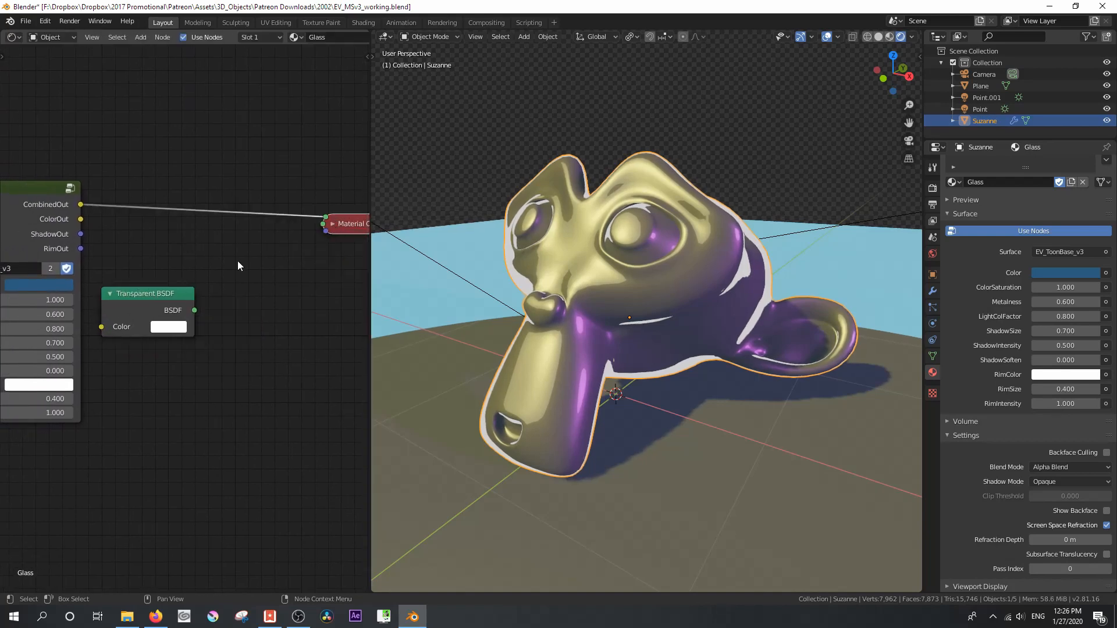
- Add a Mix Shader on the link between EV_ToonBase_v3's CombinedOut and the Material Output
key("shift+a")
mouse_move(243, 260)
left_click(298, 337)
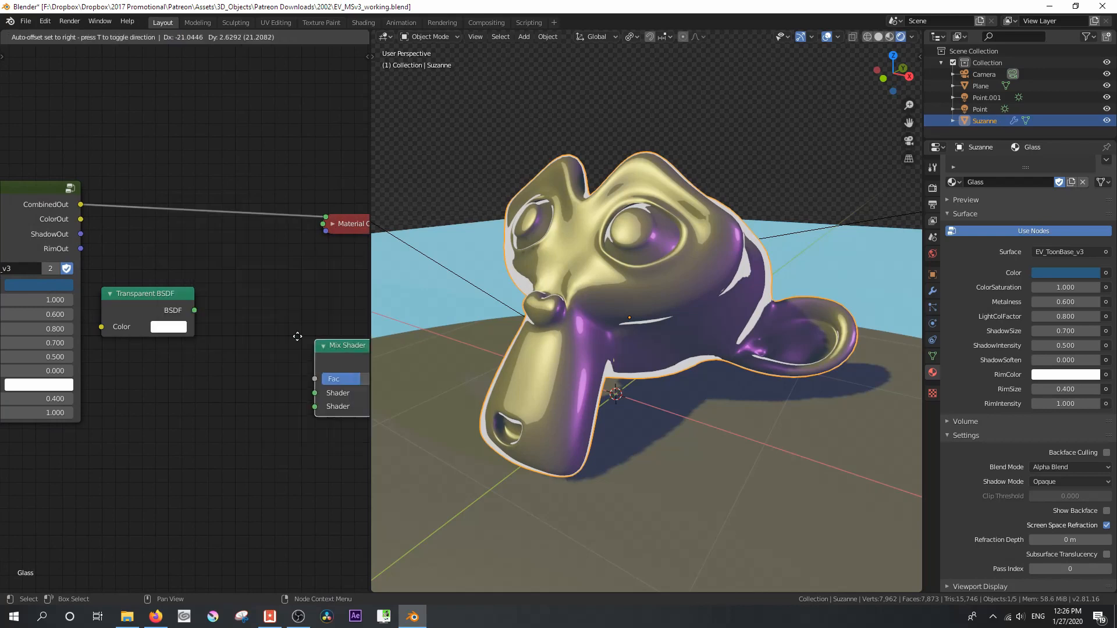
left_click(213, 200)
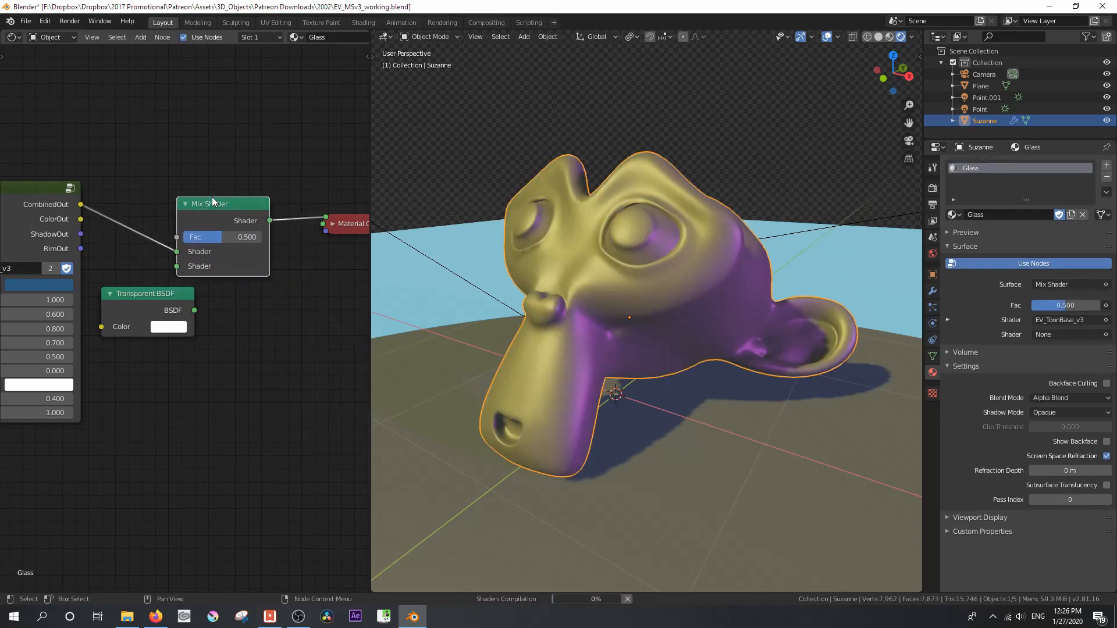
left_click_drag(197, 203, 221, 198)
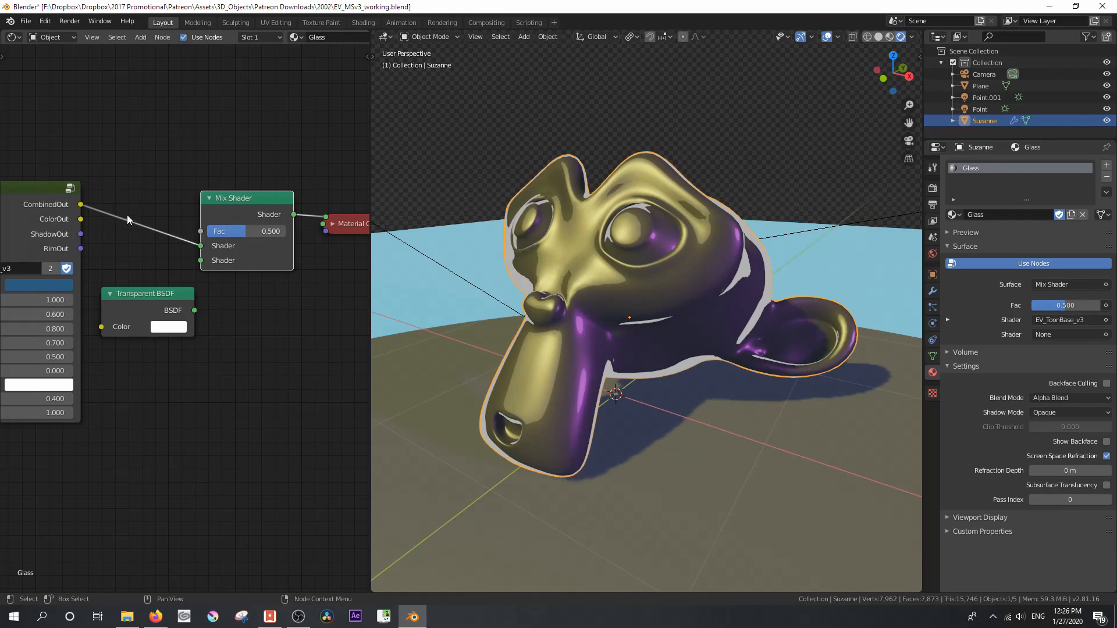
- Connect the Transparent BSDF to the Mix Shader's second Shader input and set the mix Fac to 0.592
left_click_drag(165, 299, 154, 296)
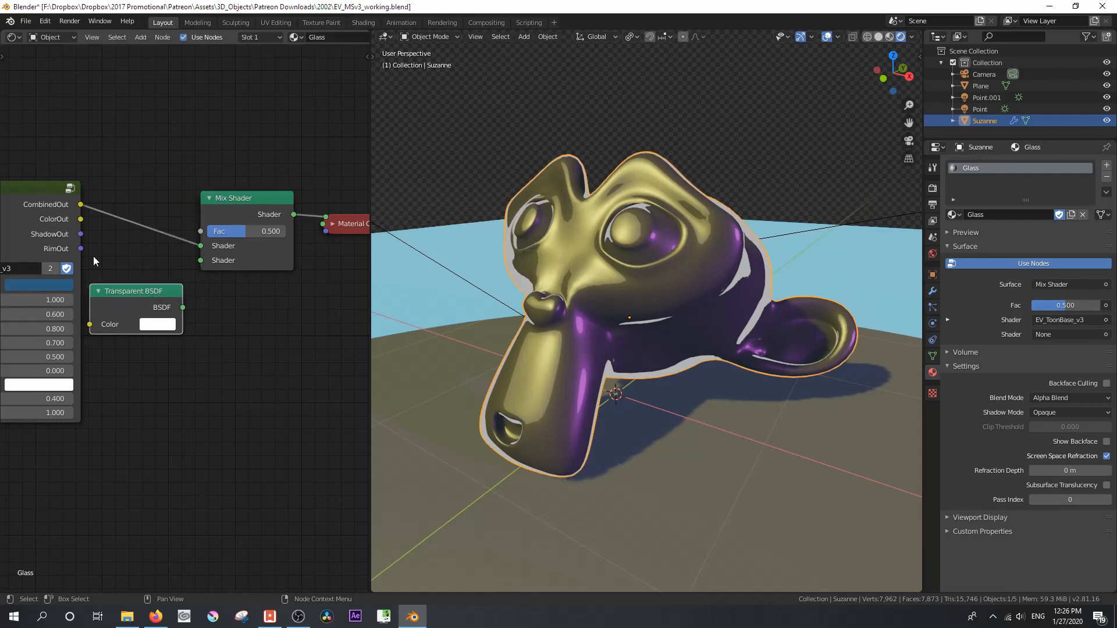
left_click_drag(62, 239, 37, 236)
left_click_drag(101, 290, 86, 286)
left_click_drag(169, 304, 201, 260)
mouse_move(249, 233)
left_mouse_down()
mouse_move(220, 233)
mouse_move(254, 231)
left_mouse_up()
middle_click_drag(535, 346, 568, 340)
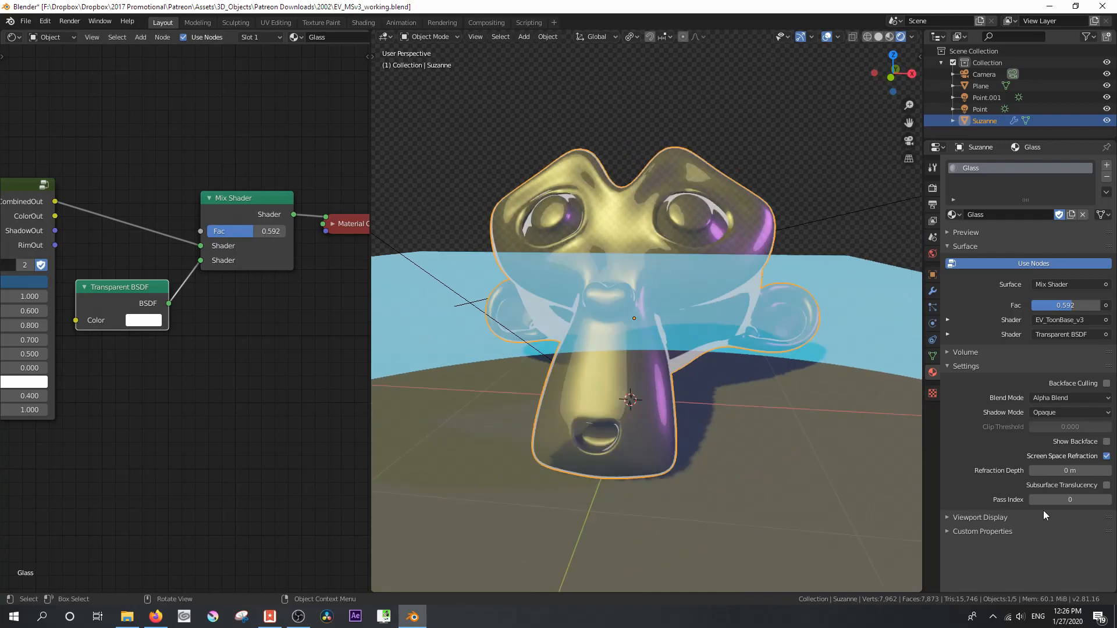
- Toggle Show Backface and Backface Culling on and back off for the Glass material while viewing Suzanne from different angles
left_click(1107, 442)
mouse_move(663, 332)
middle_mouse_down()
mouse_move(555, 301)
mouse_move(609, 348)
mouse_move(700, 335)
mouse_move(611, 329)
middle_mouse_up()
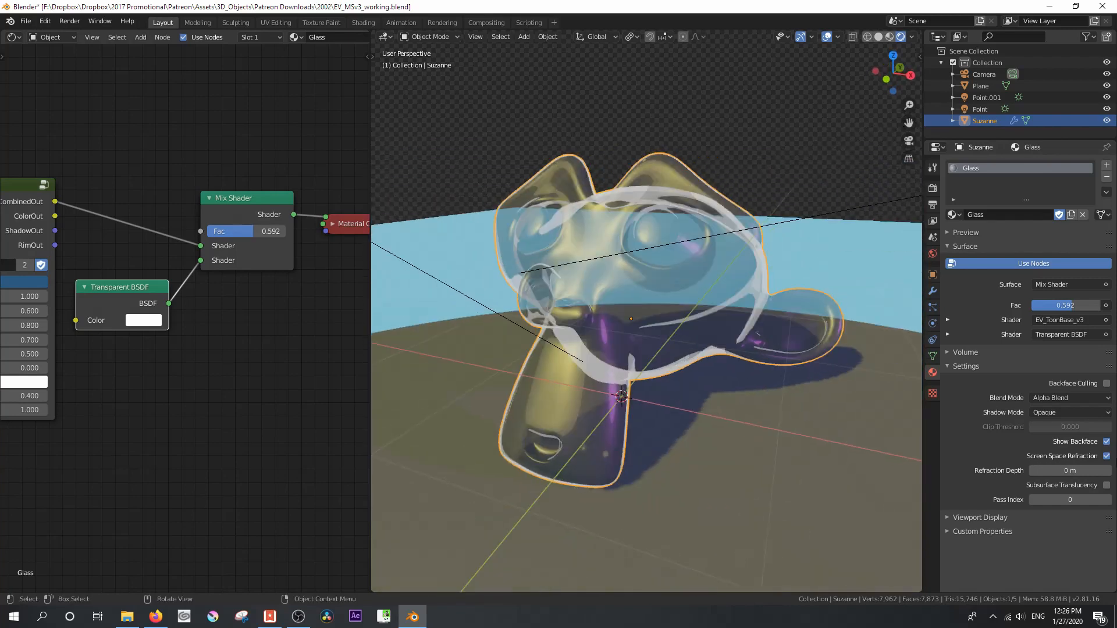
left_click(1106, 384)
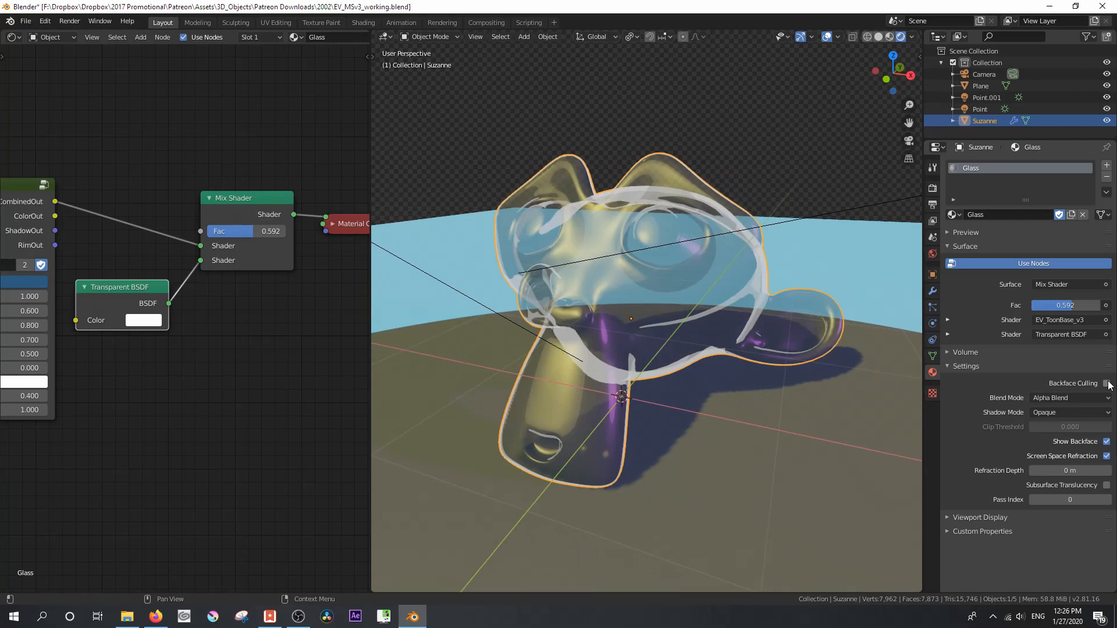
middle_click_drag(619, 333, 641, 324)
left_click(1106, 384)
left_click(1106, 442)
- Inspect Suzanne from the front and above, and turn on Show Backface for the Glass material
mouse_move(738, 341)
middle_mouse_down()
mouse_move(692, 362)
mouse_move(665, 344)
mouse_move(687, 345)
mouse_move(685, 354)
middle_mouse_up()
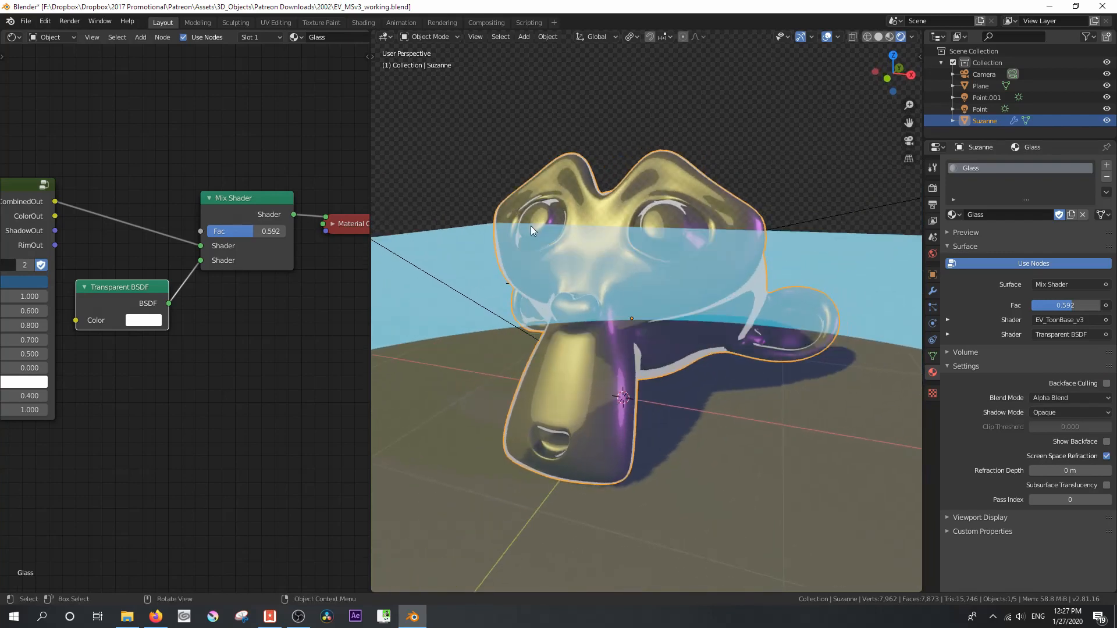
middle_click_drag(594, 198, 577, 274)
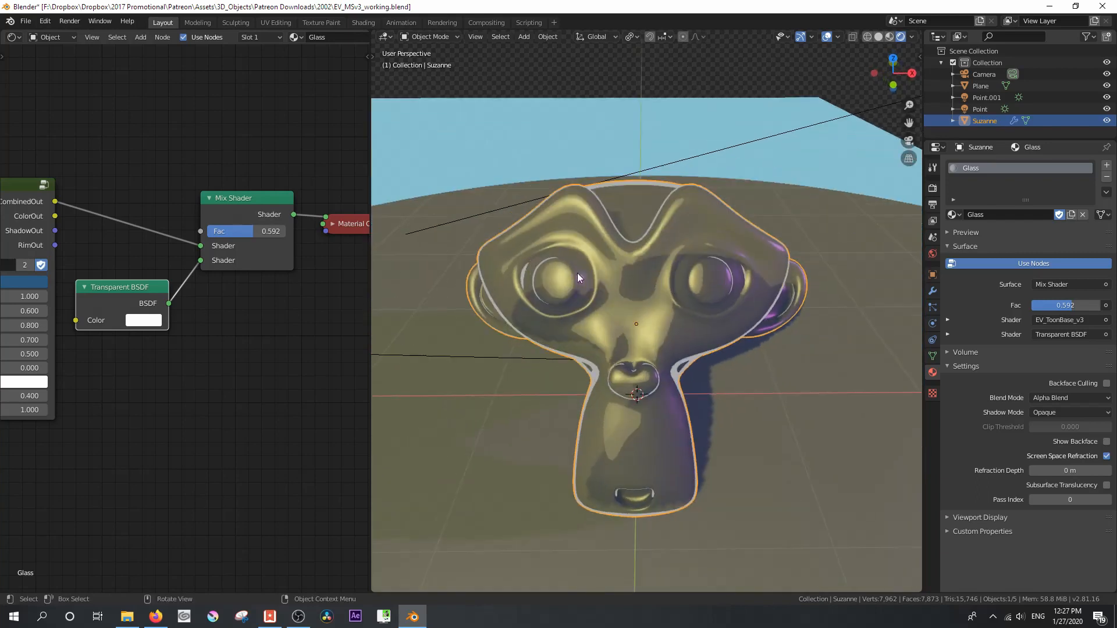
left_click(1106, 442)
middle_click_drag(757, 402, 720, 376)
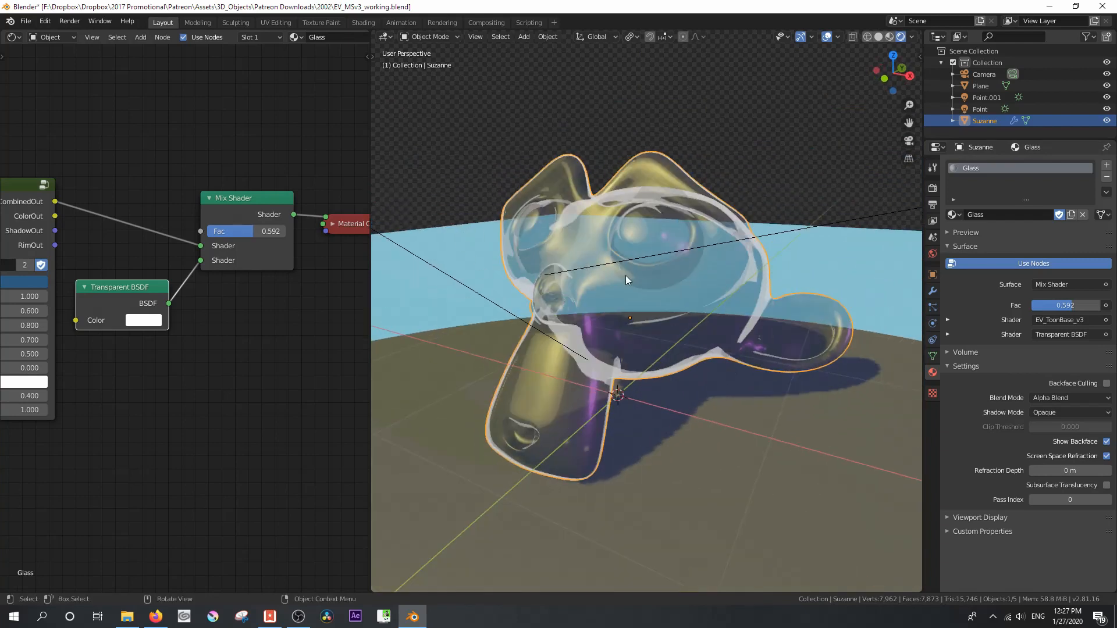
- Connect EV_ToonBase_v3's ShadowOut to the Color input of the Transparent BSDF
middle_click_drag(221, 291, 349, 267)
scroll(236, 382, "up", 2)
mouse_move(242, 381)
middle_mouse_down()
mouse_move(267, 376)
mouse_move(225, 386)
middle_mouse_up()
mouse_move(103, 199)
left_mouse_down()
mouse_move(45, 194)
mouse_move(114, 201)
mouse_move(191, 301)
left_mouse_up()
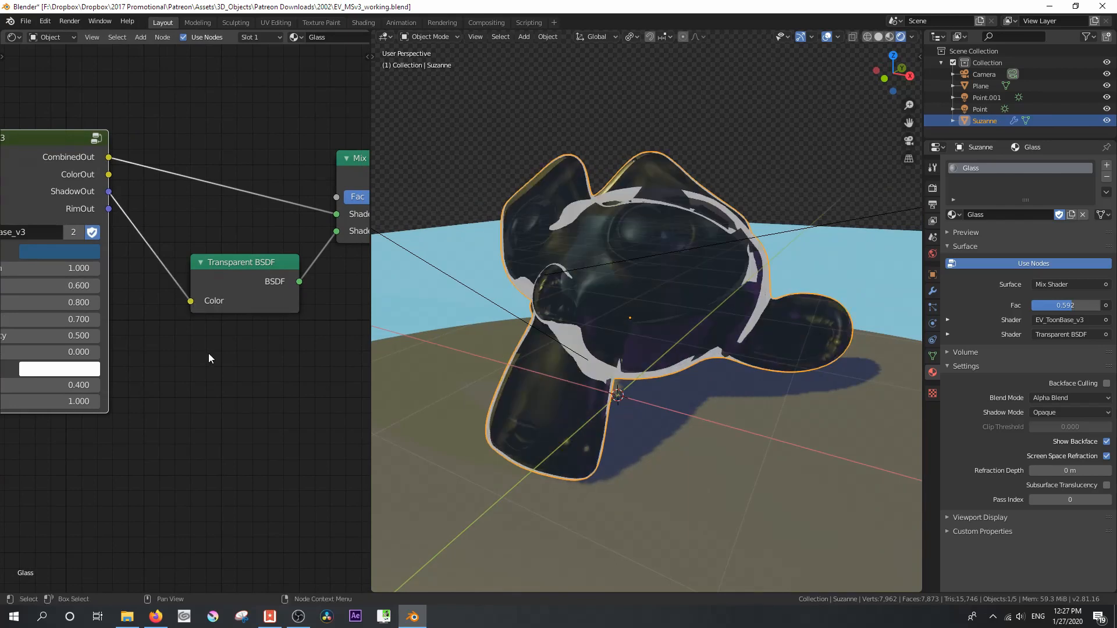
middle_click_drag(208, 353, 304, 371)
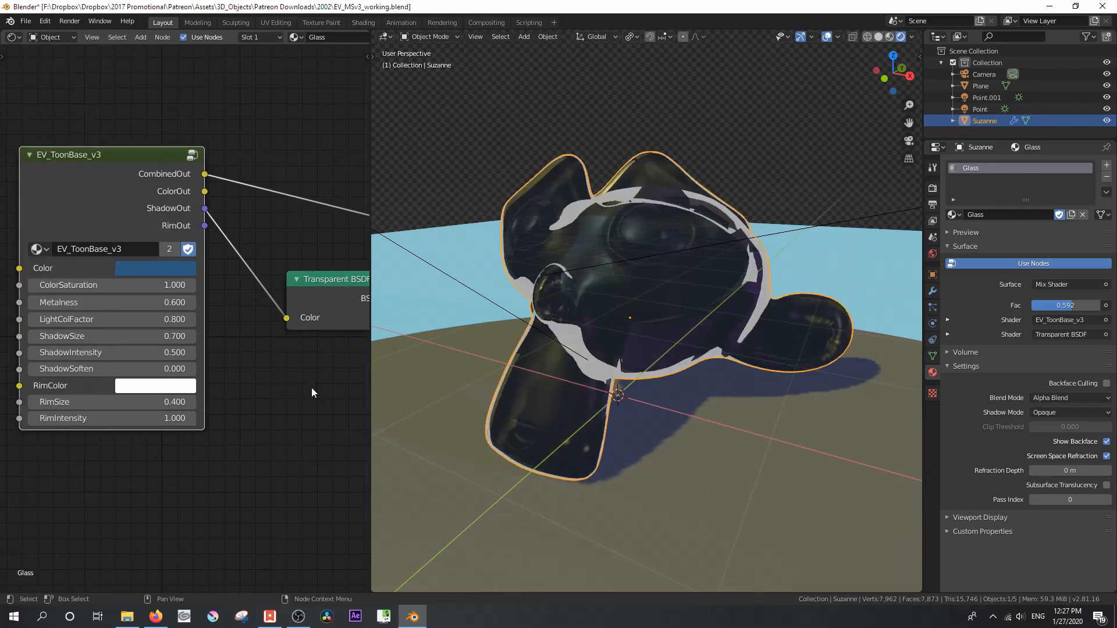
scroll(315, 381, "down", 3, "ctrl")
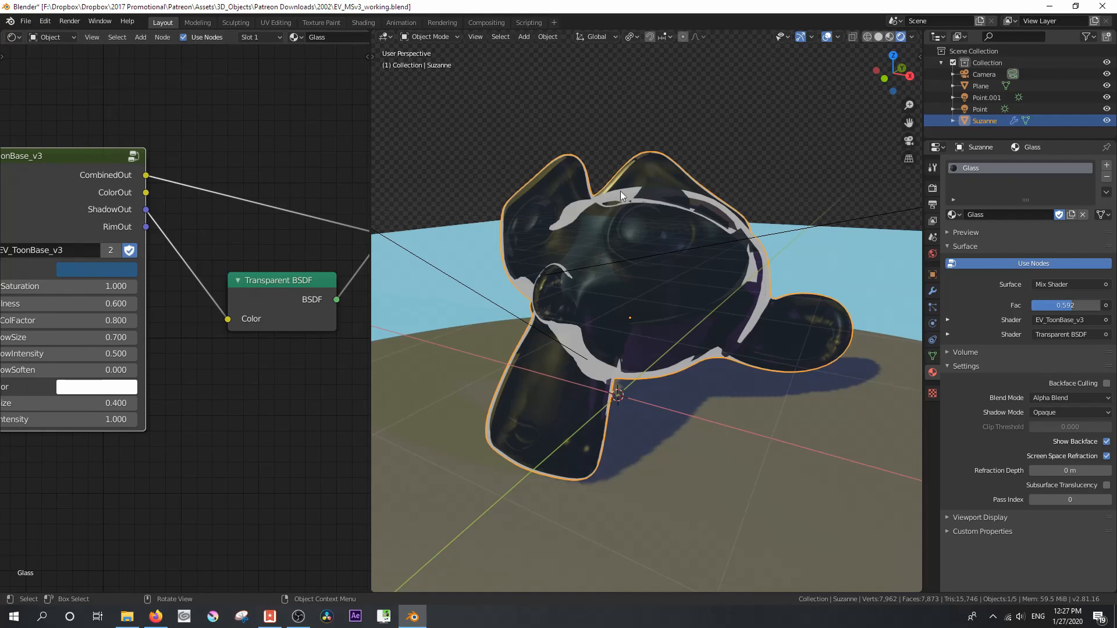
- Toggle the Glass material's Show Backface off, on and off again to compare the shading
left_click(1107, 441)
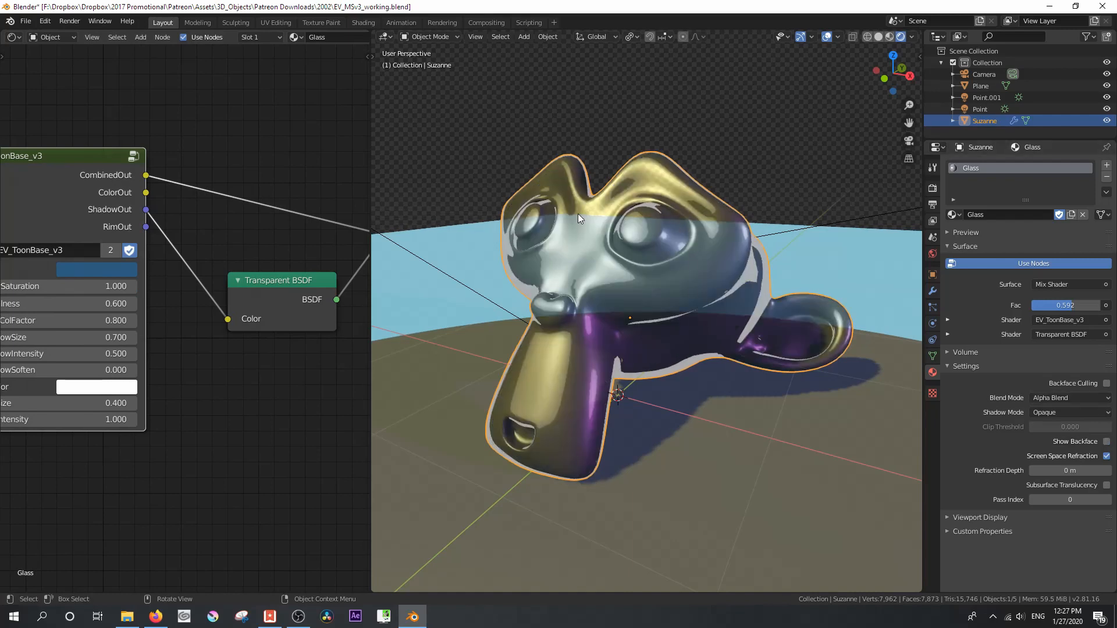
left_click(1106, 442)
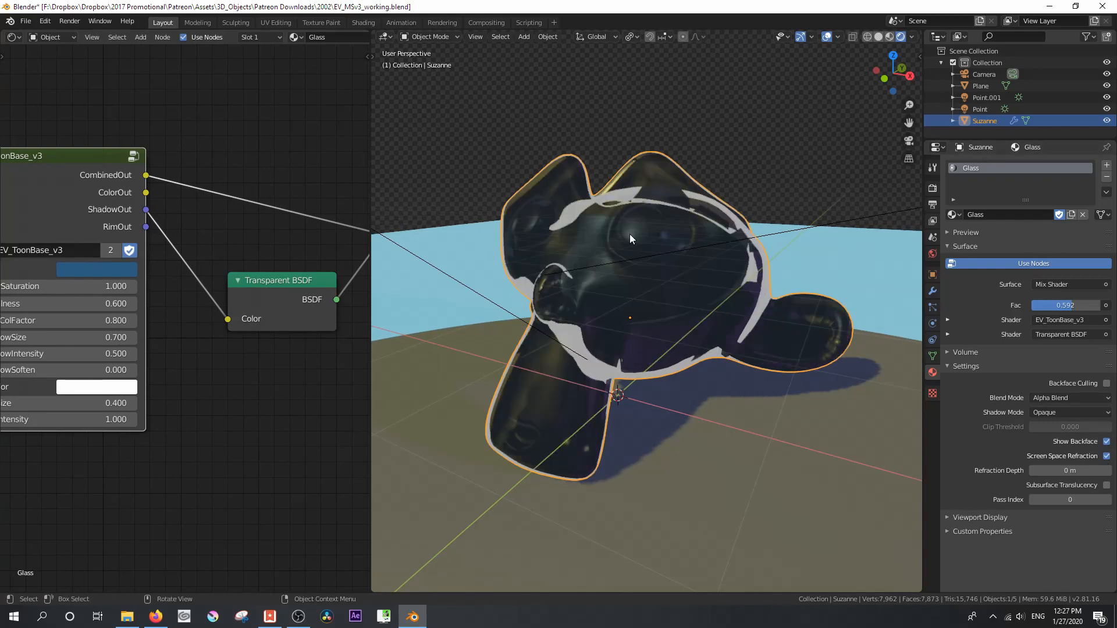
left_click(1106, 441)
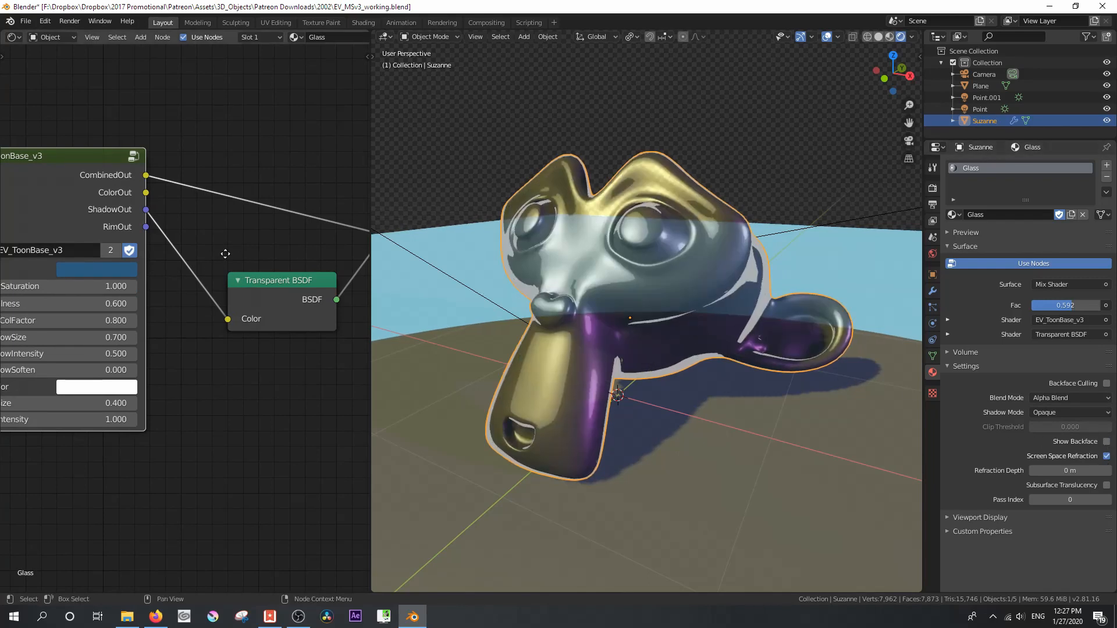
- Raise the EV_ToonBase_v3 node's ShadowSize to 1.000 and return it to 0.700
middle_click_drag(152, 329, 281, 265)
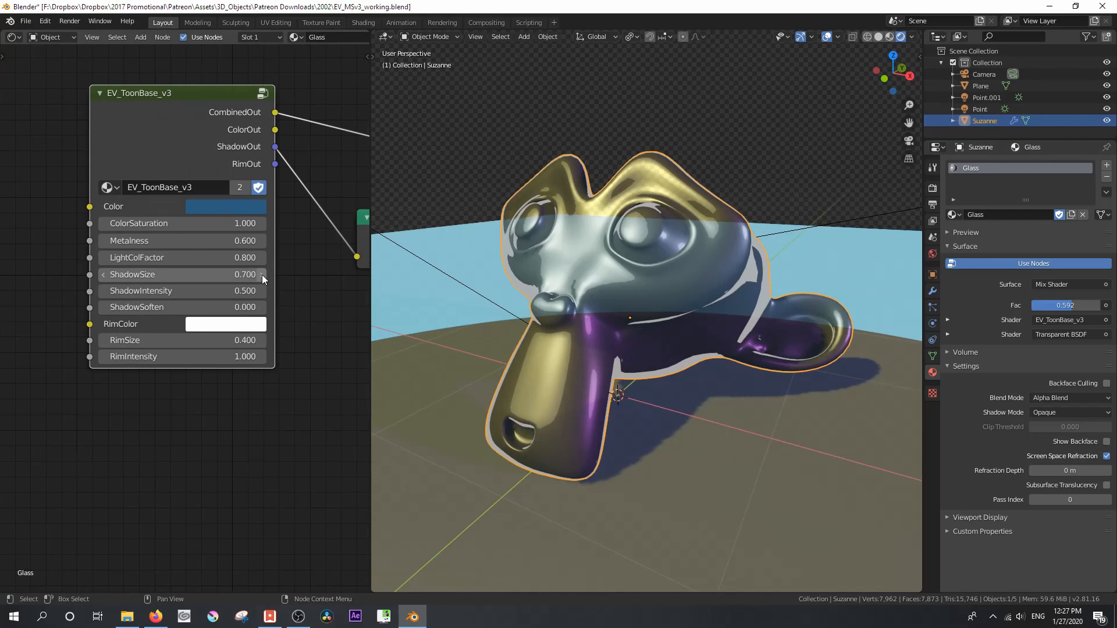
left_click(262, 275)
left_click(262, 274)
left_click(262, 274)
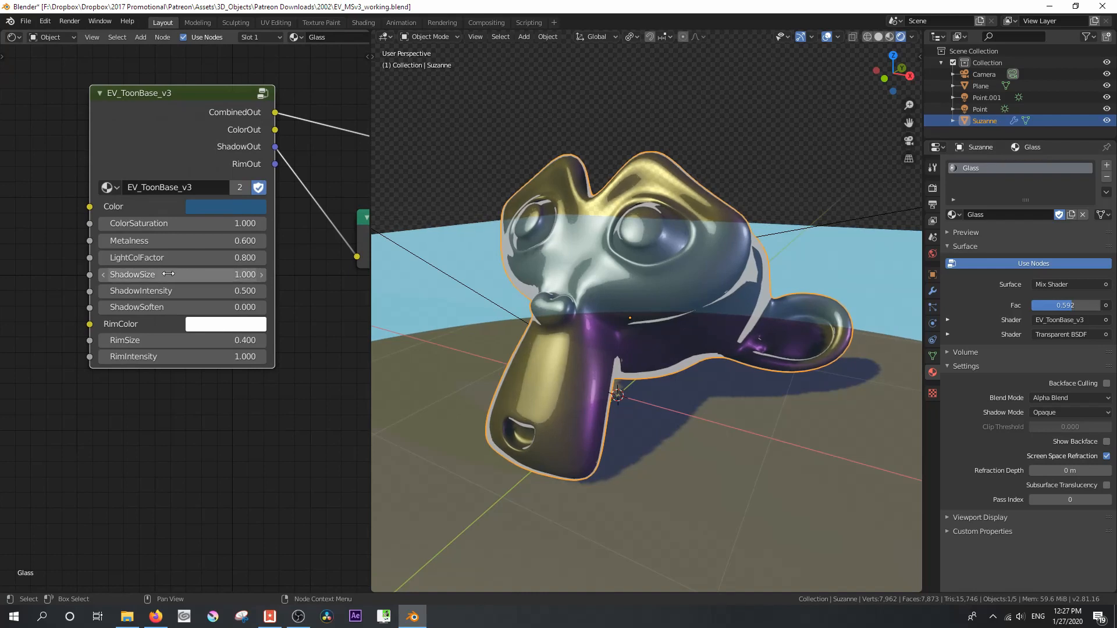
left_click(103, 274)
left_click(103, 274)
left_click(104, 274)
- Lower the EV_ToonBase_v3 node's ShadowIntensity to 0.000, then raise it to 0.700
left_click(104, 291)
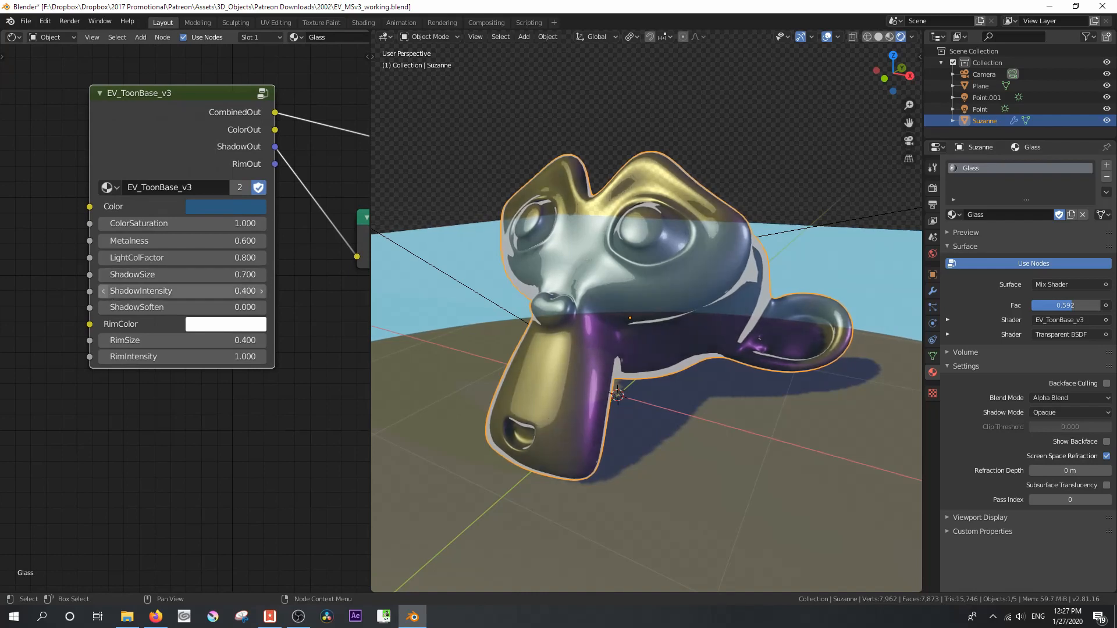
left_click(103, 291)
left_click(104, 291)
left_click(104, 290)
left_click(104, 291)
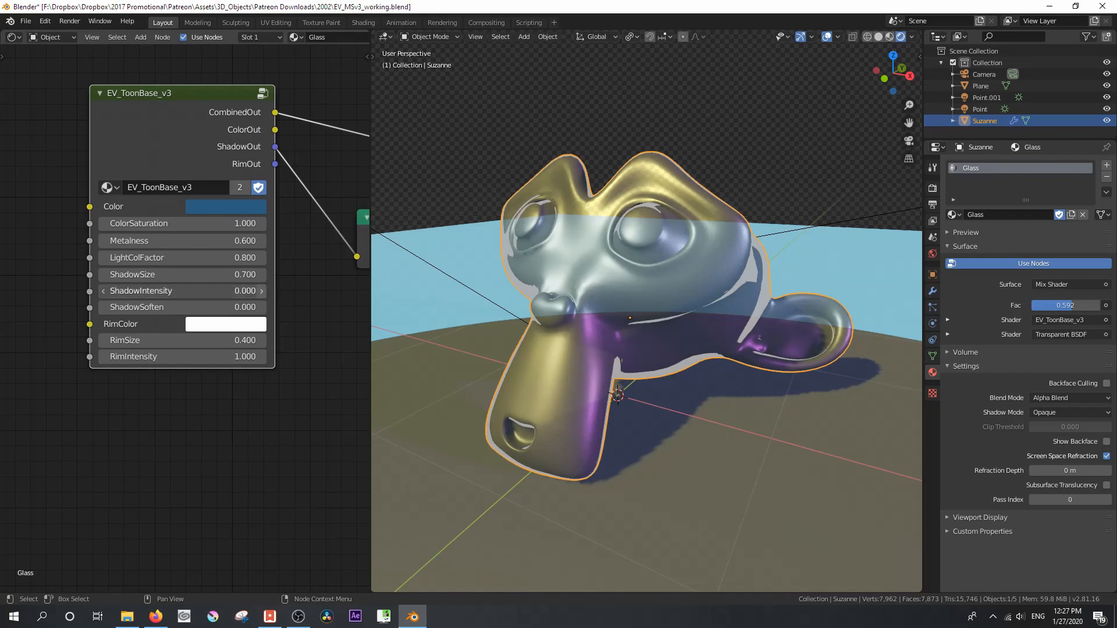
left_click(261, 290)
left_click(261, 291)
left_click(262, 291)
left_click(261, 290)
left_click(261, 291)
left_click(261, 291)
left_click(262, 291)
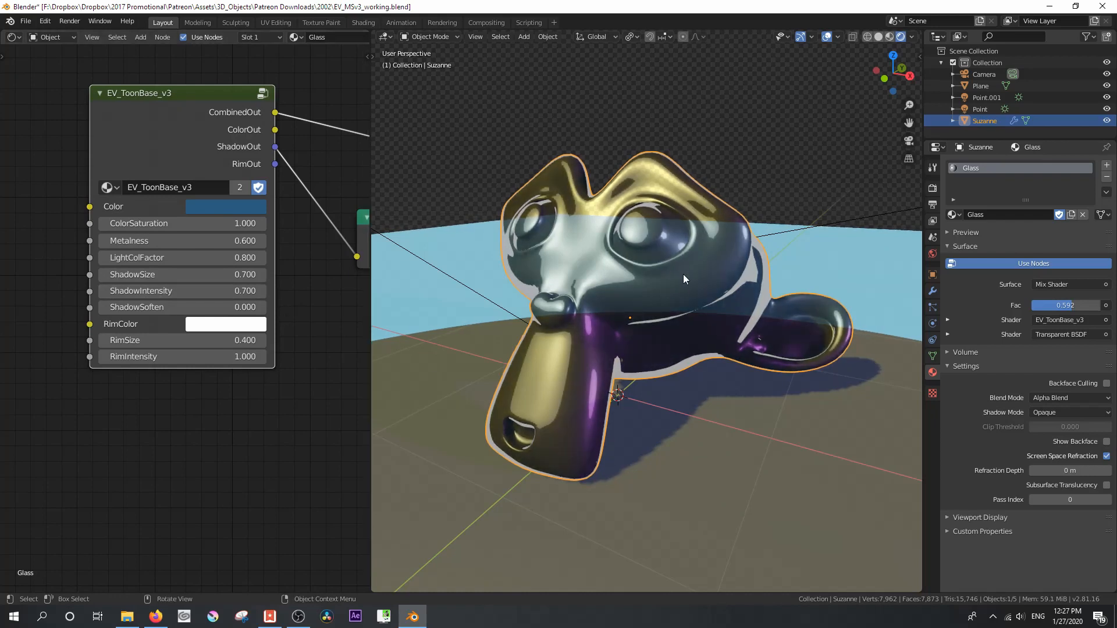
- Disconnect ShadowOut from the Transparent BSDF's Color input
left_click_drag(356, 257, 327, 259)
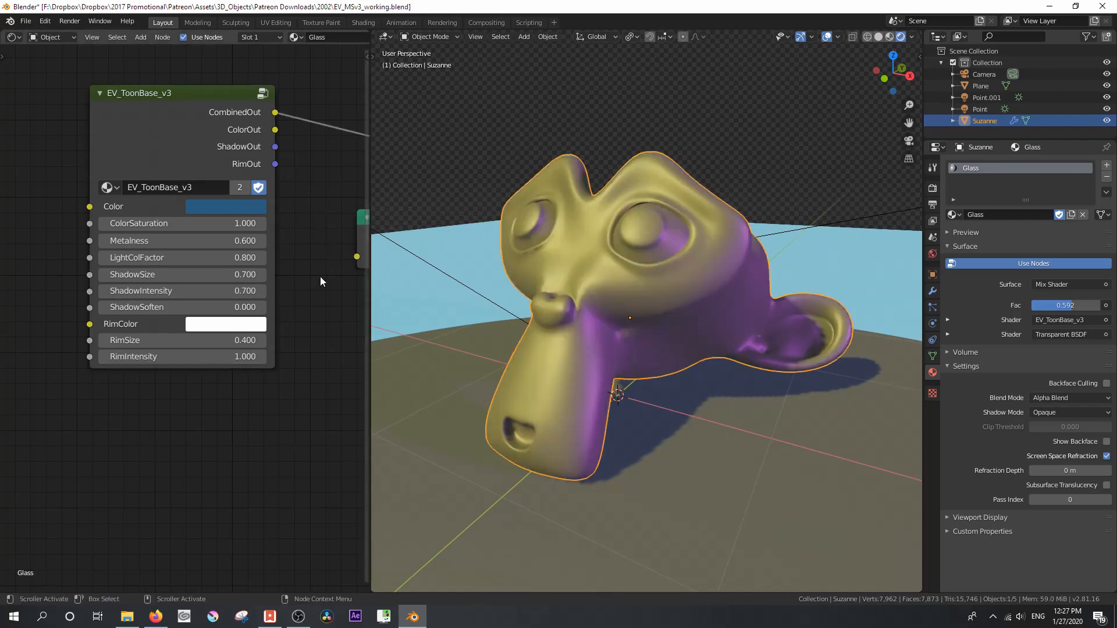
middle_click_drag(320, 292, 272, 272)
- Set the EV_ToonBase_v3 node's ShadowIntensity to 1.000 and lower its ShadowSize by one increment
left_click_drag(213, 270, 215, 268)
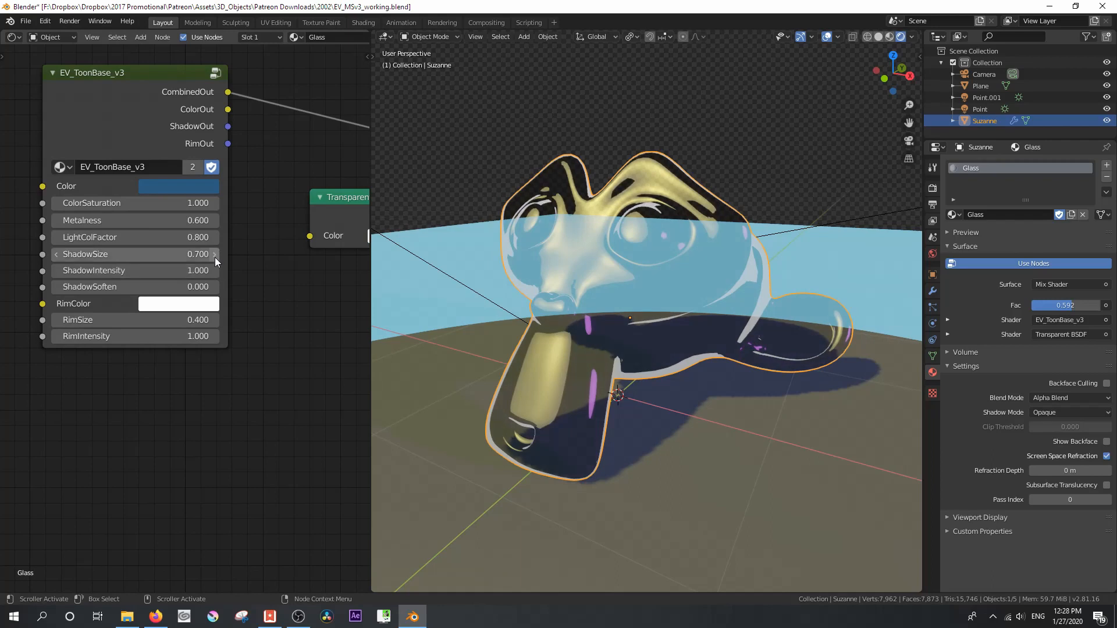
left_click(56, 254)
middle_click_drag(609, 316, 592, 337)
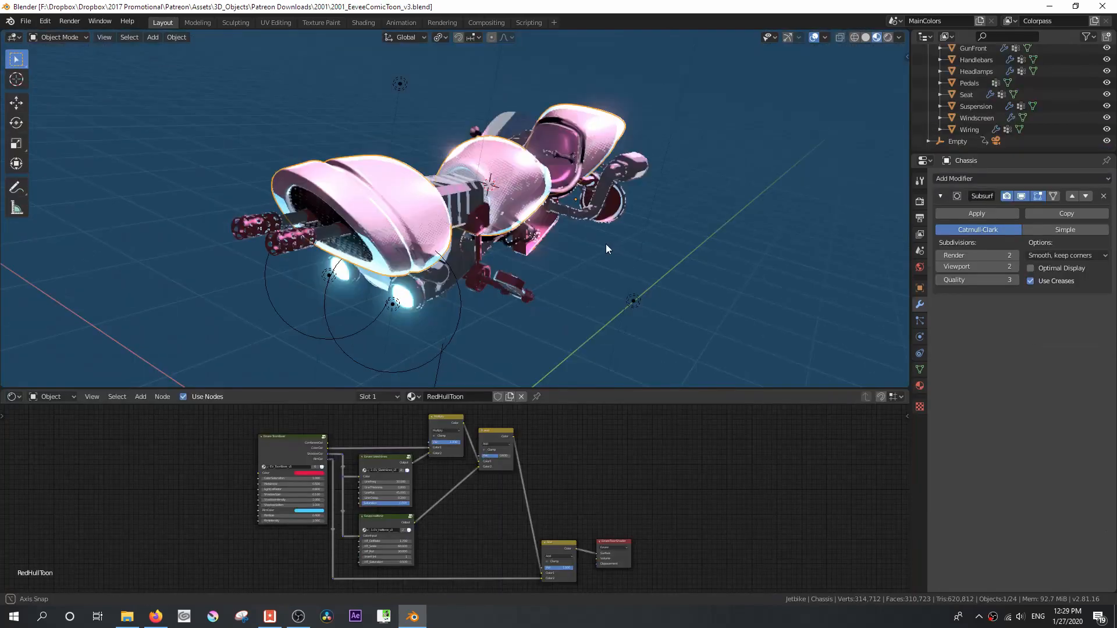
- In the jetbike scene of 2001_EeveeComicToon_v3.blend, select the Windscreen and examine its Glass material nodes
middle_click_drag(605, 243, 690, 253)
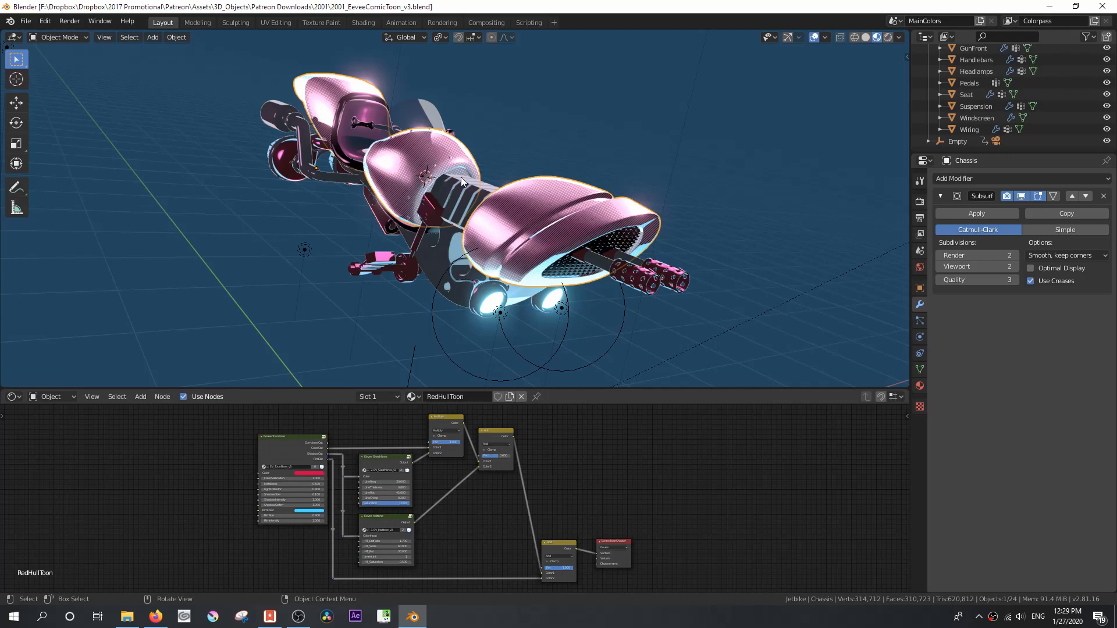
left_click(413, 397)
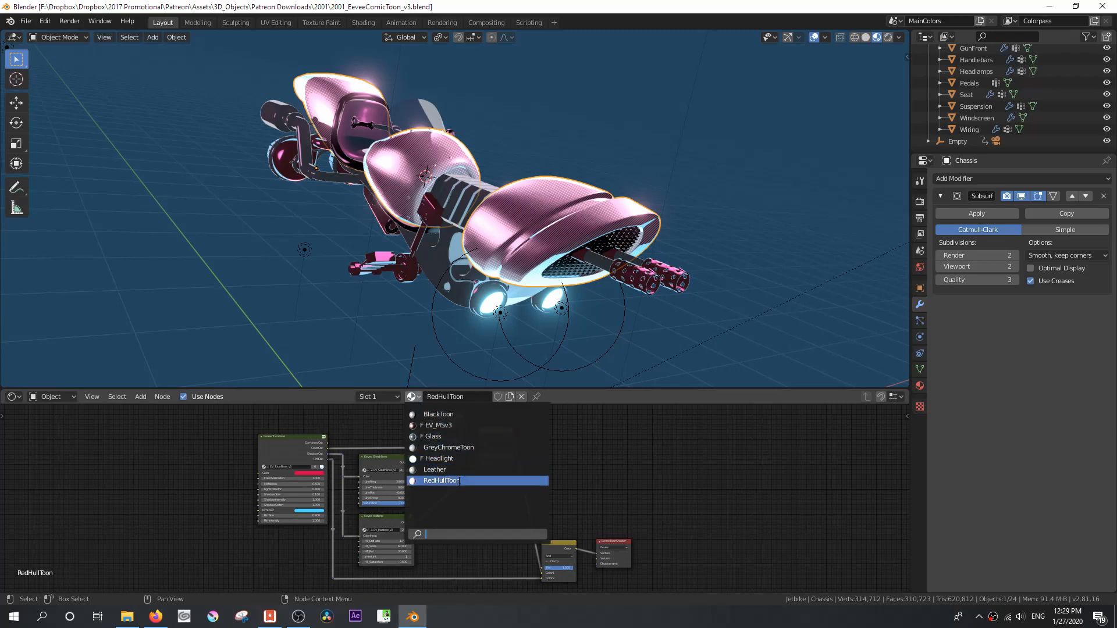
left_click(424, 115)
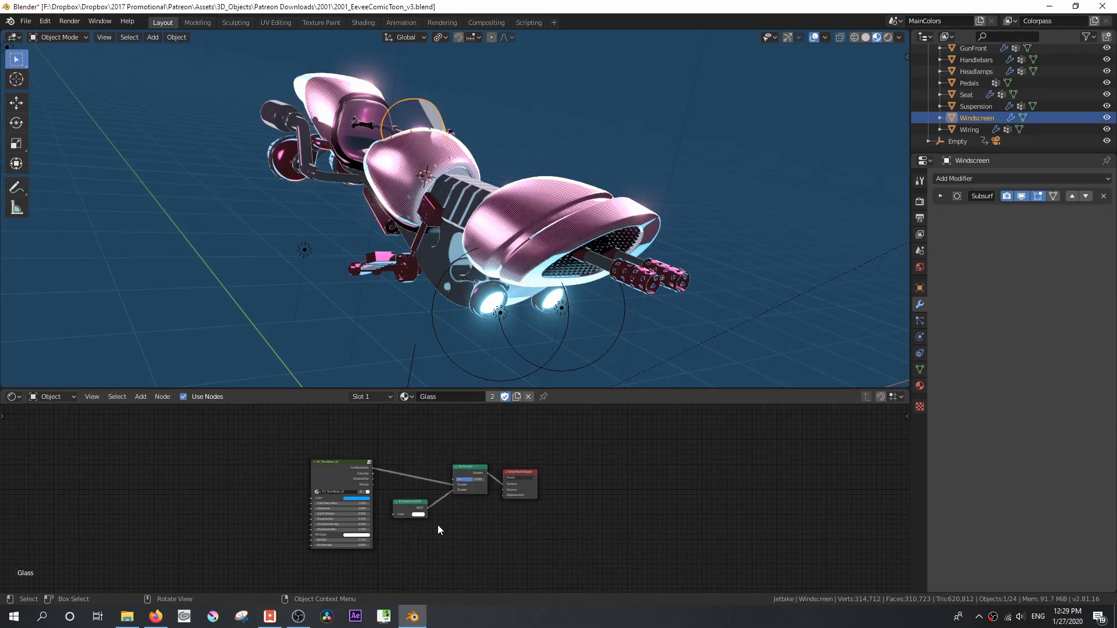
scroll(431, 514, "up", 3)
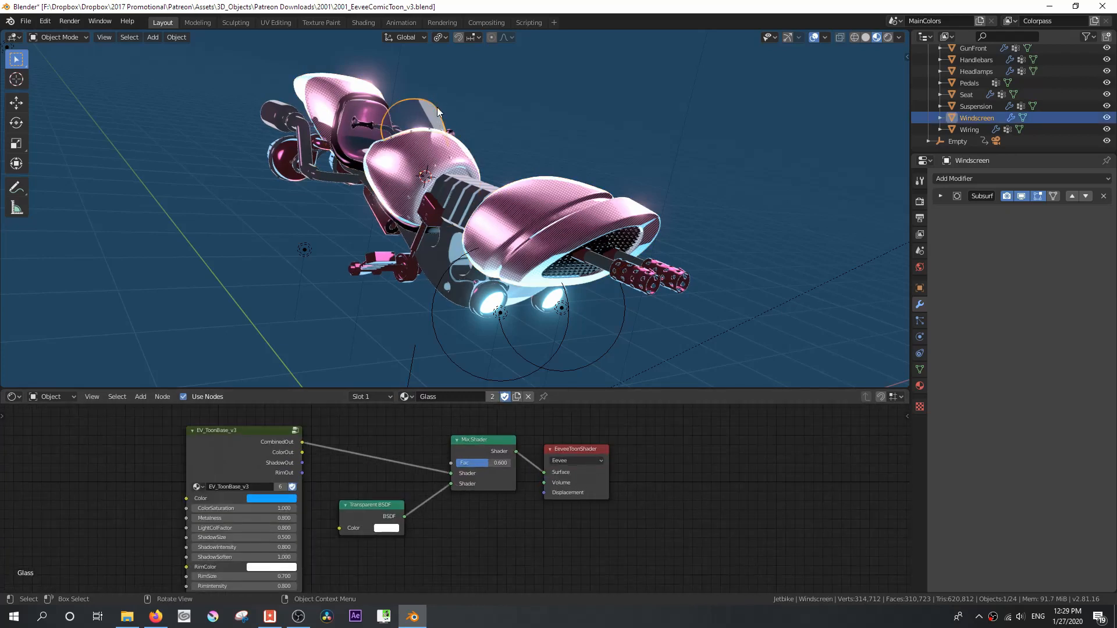
middle_click_drag(467, 110, 440, 107)
middle_click_drag(328, 149, 395, 162)
- Select the jetbike's Chassis and then its Frame to examine their RedHullToon and GreyChromeToon node setups
left_click(394, 166)
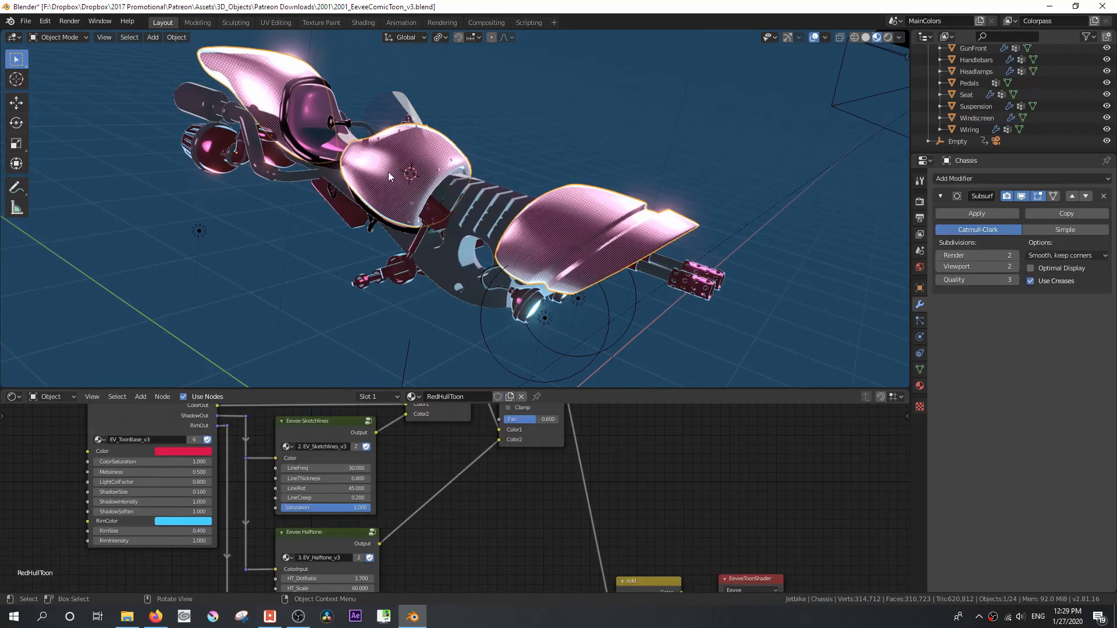
scroll(421, 435, "down", 3)
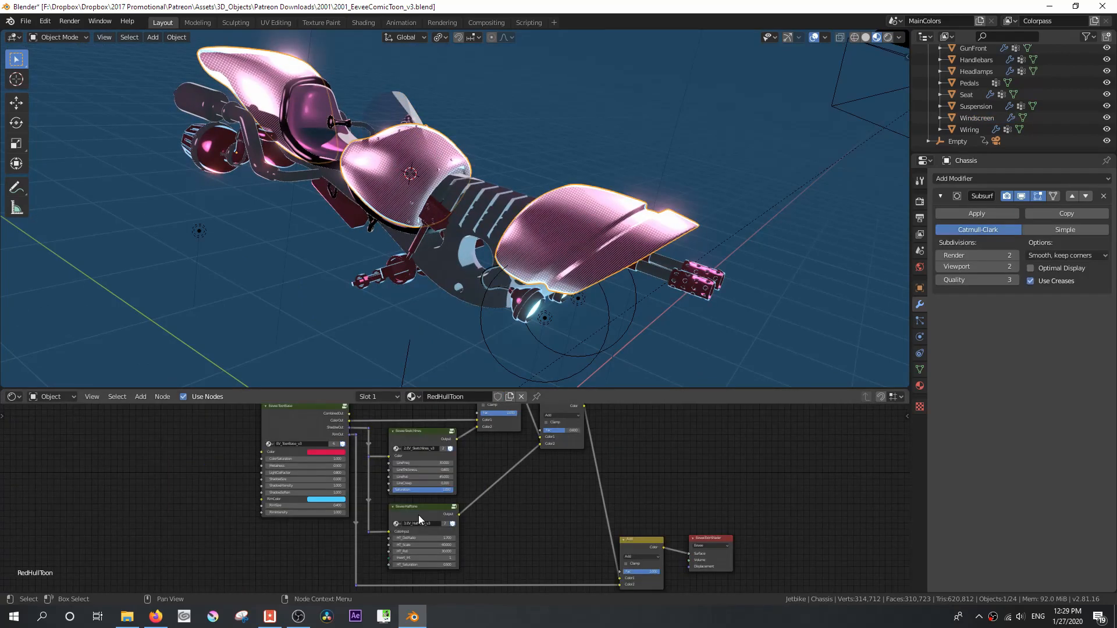
left_click(519, 313)
middle_click_drag(520, 313, 427, 316)
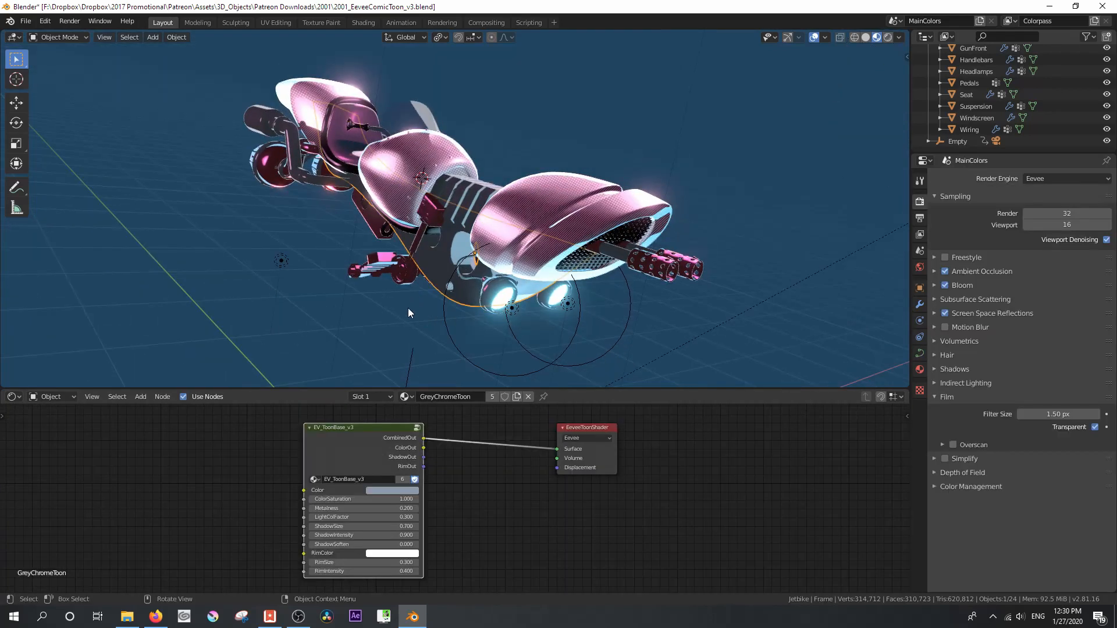
scroll(408, 309, "down", 2)
scroll(408, 307, "up", 2)
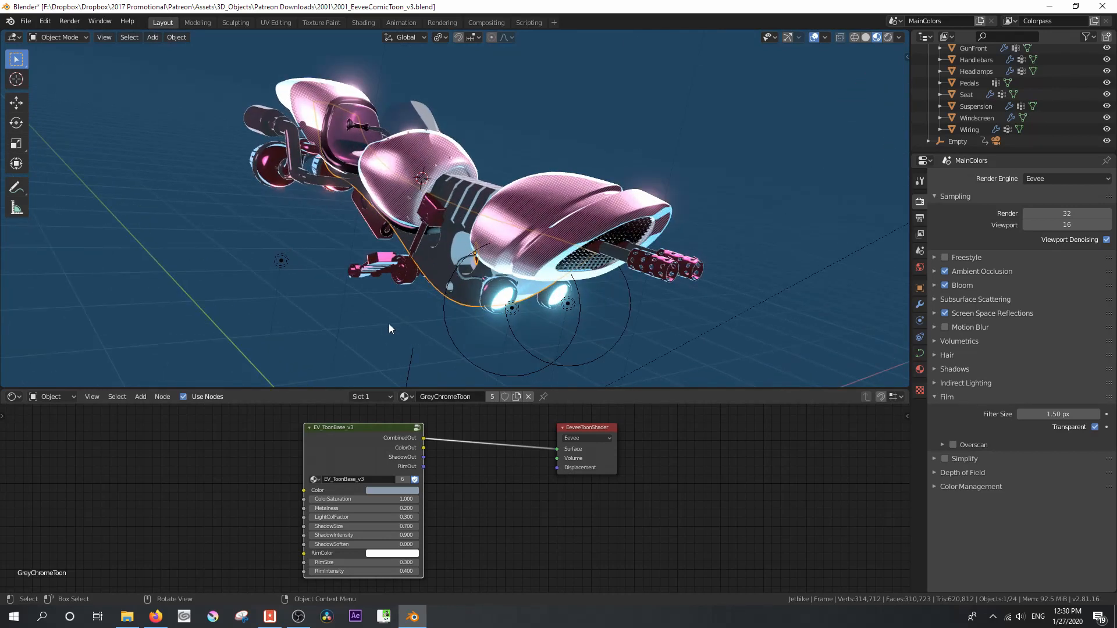